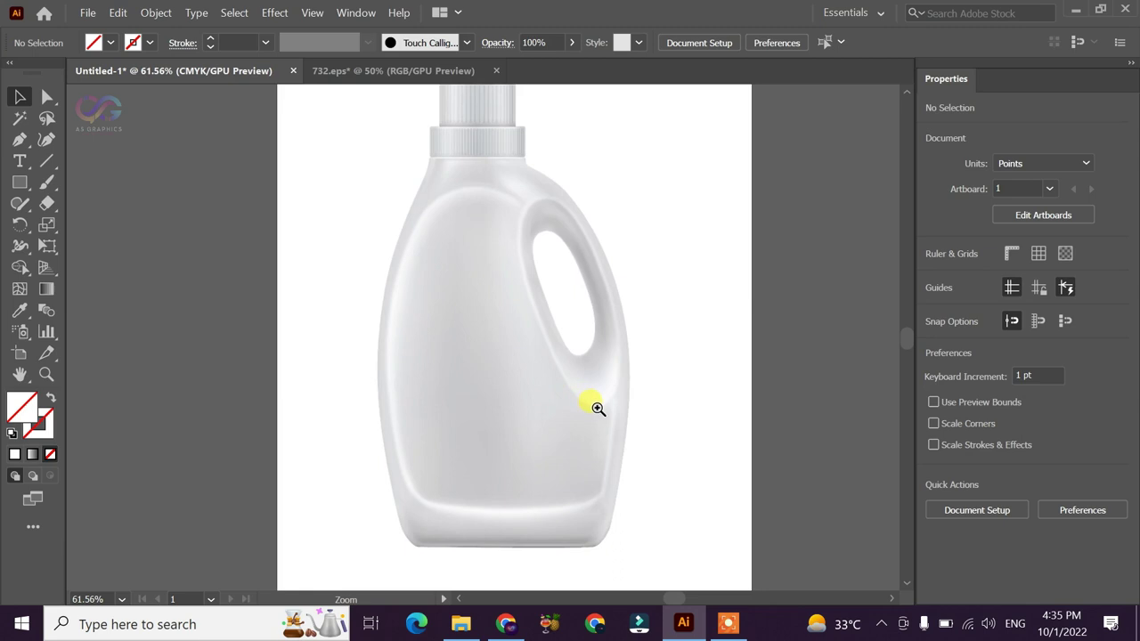
Bring up the document with the white detergent bottle and zoom in on it
{"action": "scroll", "coordinate": [599, 410], "scroll_direction": "up", "scroll_amount": 2}
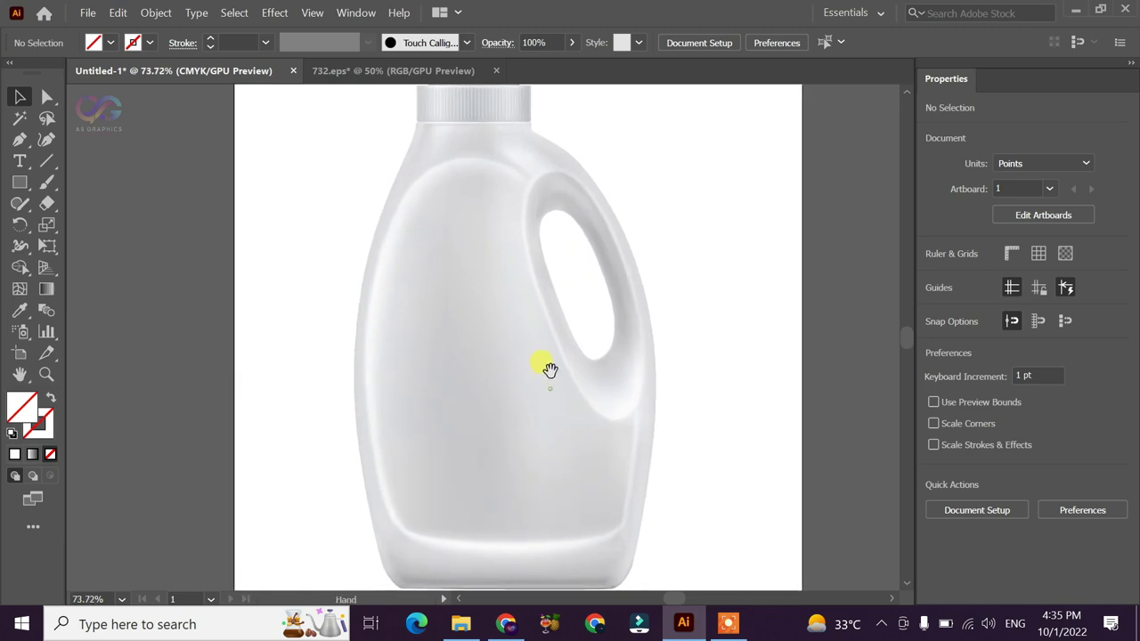
Start a Pen outline at the handle-shoulder junction with a curved upper-left shoulder point
{"action": "left_click_drag", "start_coordinate": [551, 370], "coordinate": [545, 365]}
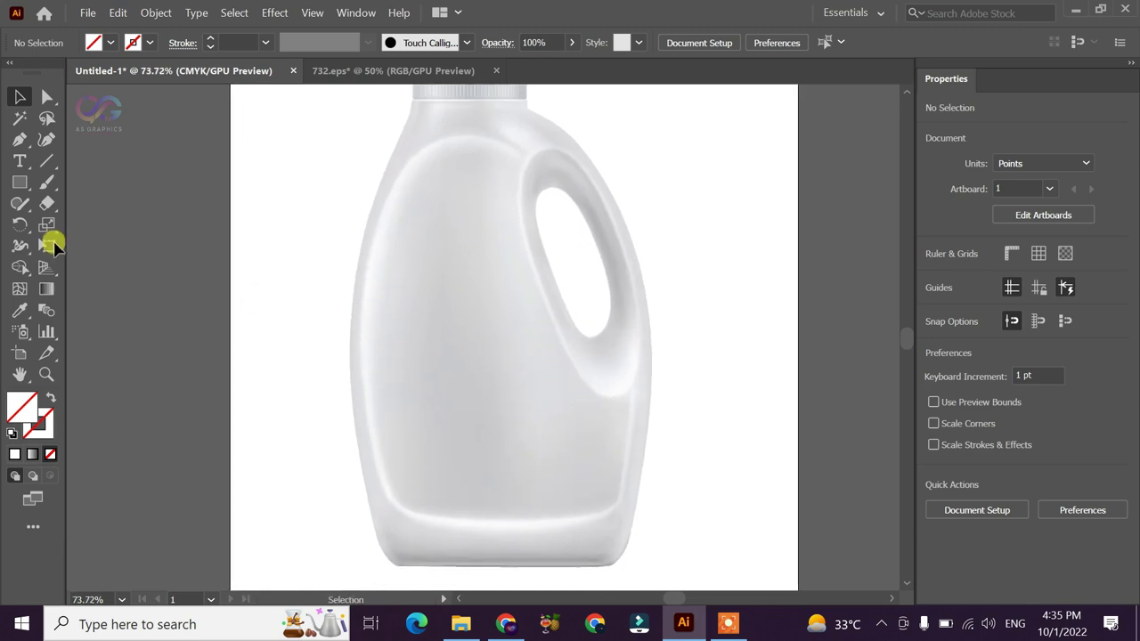
{"action": "left_click", "coordinate": [19, 139]}
{"action": "left_click", "coordinate": [525, 166]}
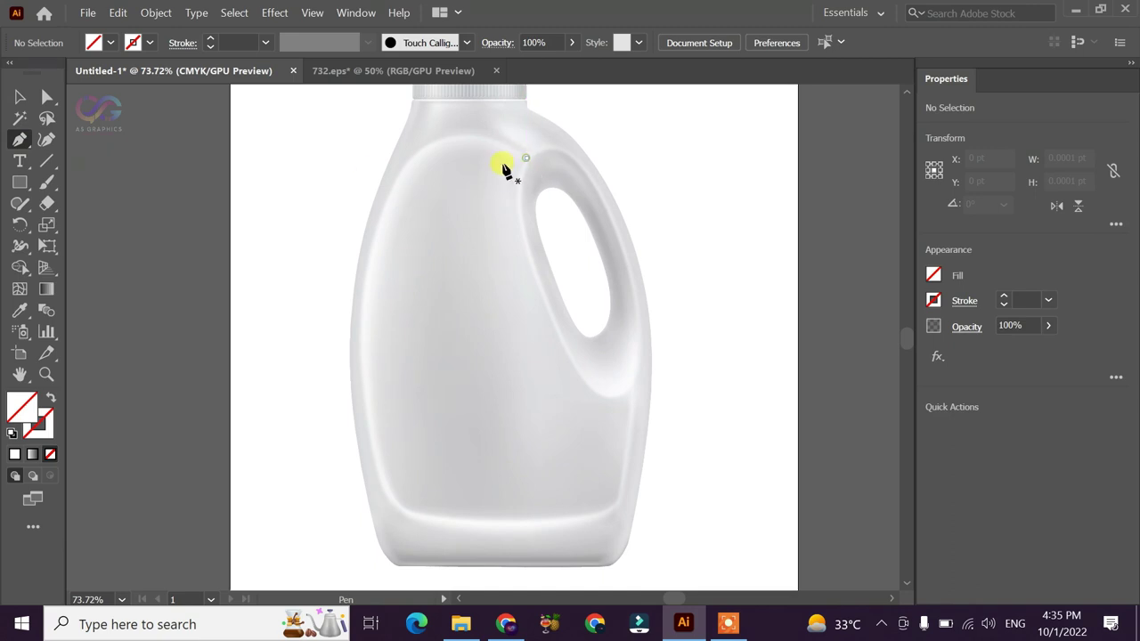
{"action": "mouse_move", "coordinate": [393, 188]}
{"action": "left_mouse_down"}
{"action": "mouse_move", "coordinate": [383, 219]}
{"action": "mouse_move", "coordinate": [330, 282]}
{"action": "left_mouse_up"}
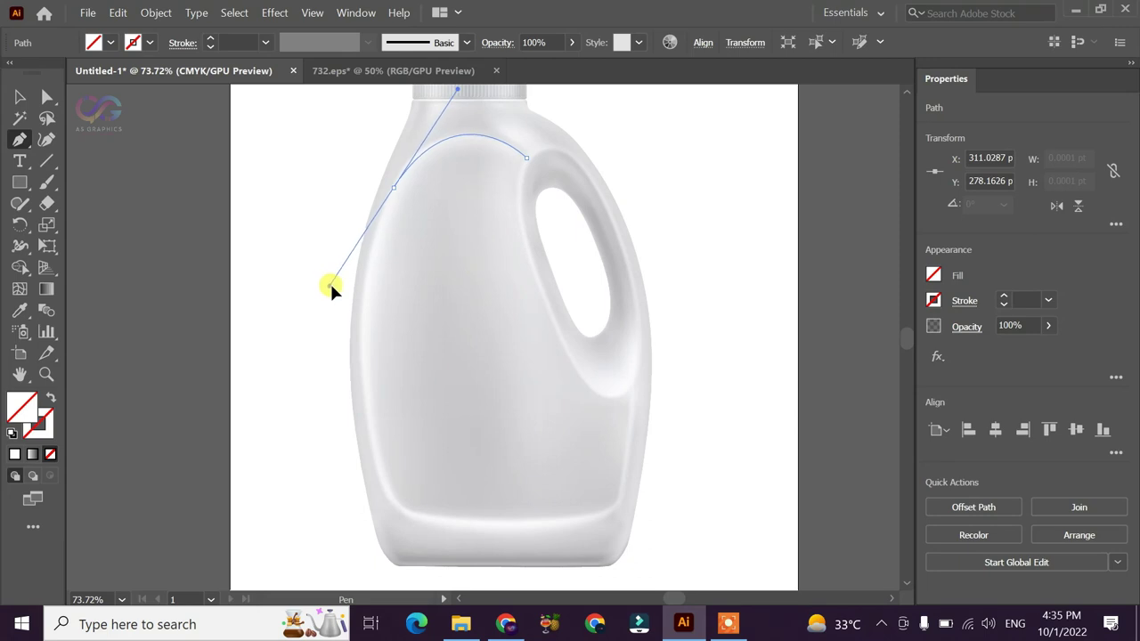
{"action": "left_click_drag", "start_coordinate": [330, 282], "coordinate": [332, 285]}
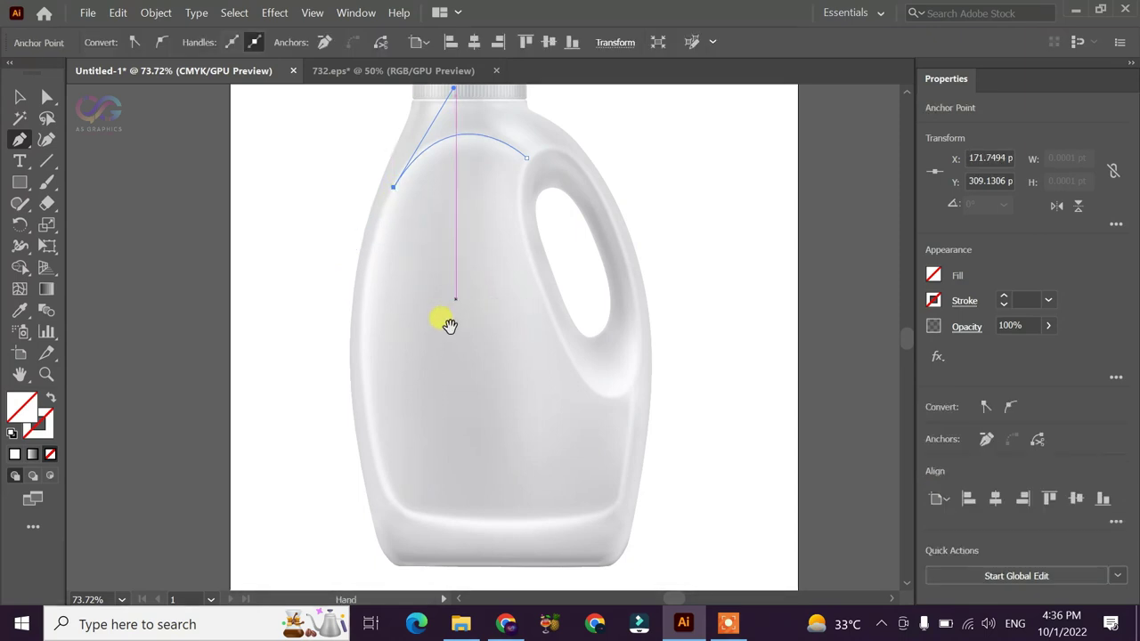
{"action": "left_click_drag", "start_coordinate": [445, 323], "coordinate": [428, 217]}
{"action": "left_click", "coordinate": [392, 400]}
{"action": "key", "text": "ctrl+minus"}
{"action": "left_click_drag", "start_coordinate": [414, 288], "coordinate": [429, 364]}
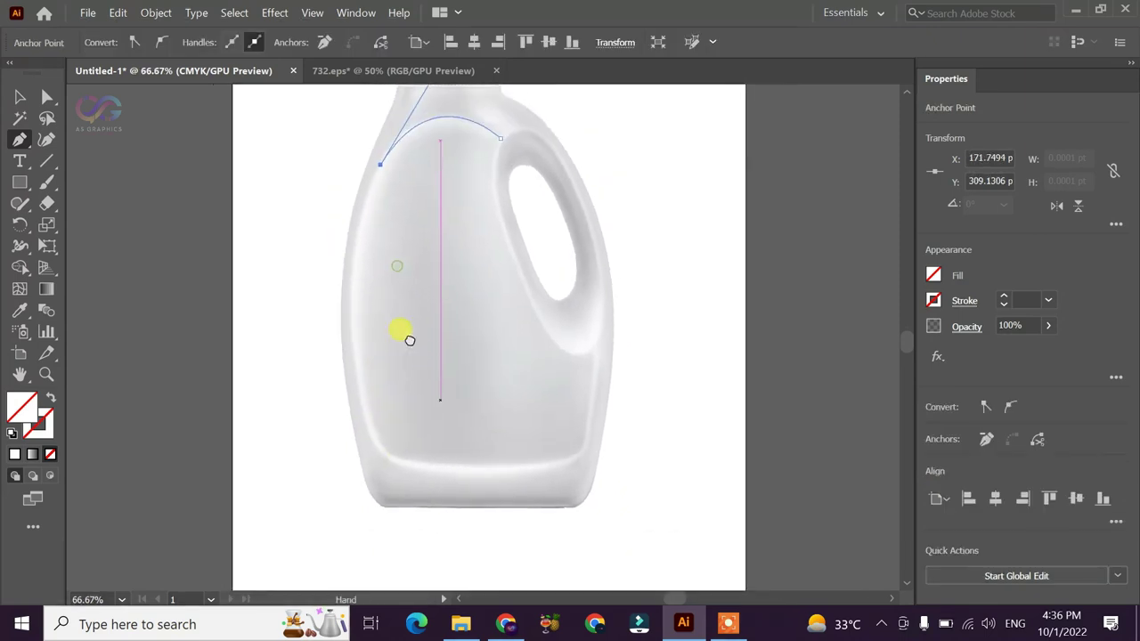
Set the outline's stroke to orange and add smooth points down the bottle's left edge
{"action": "key", "text": "F6"}
{"action": "left_click", "coordinate": [848, 249]}
{"action": "left_click", "coordinate": [1030, 90]}
{"action": "left_click_drag", "start_coordinate": [385, 464], "coordinate": [447, 554]}
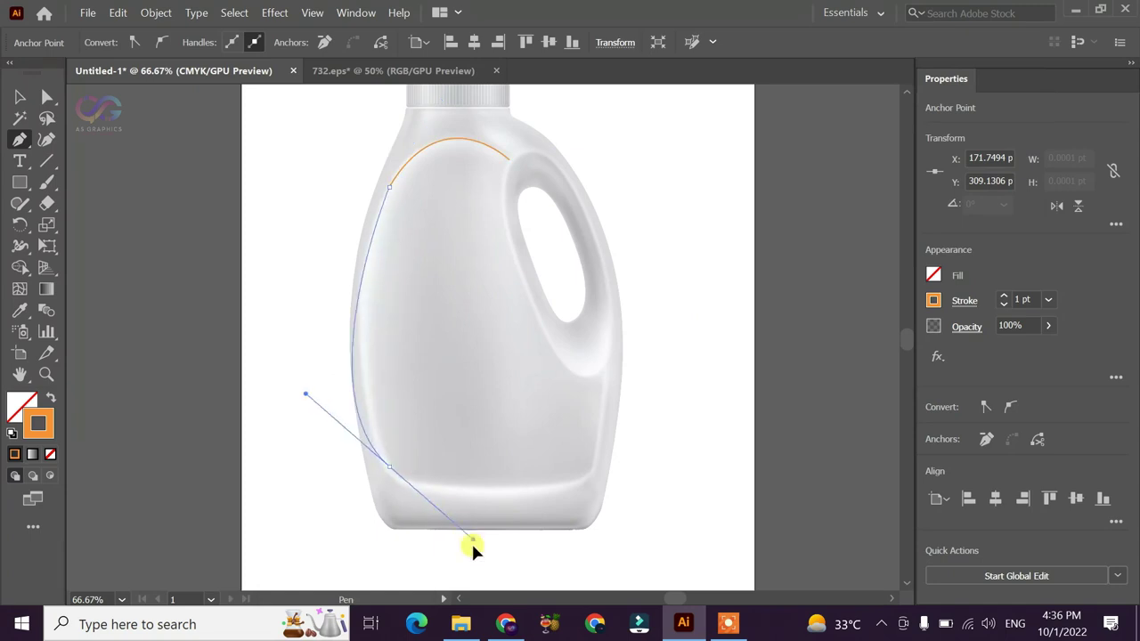
{"action": "left_click_drag", "start_coordinate": [331, 384], "coordinate": [324, 338]}
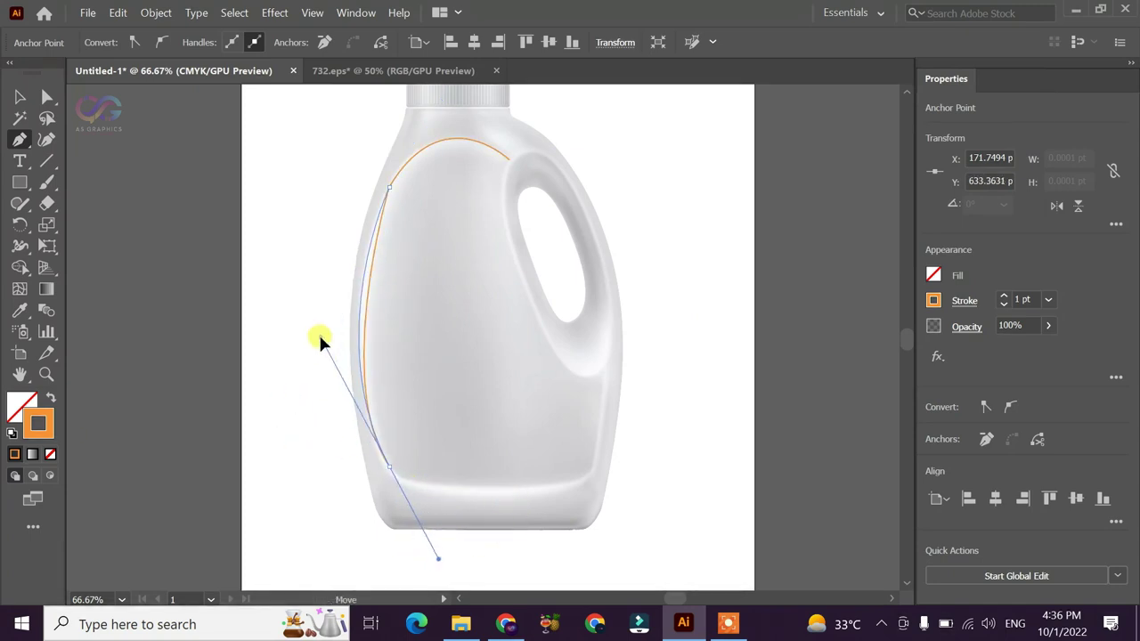
{"action": "scroll", "coordinate": [488, 522], "scroll_direction": "up", "scroll_amount": 3}
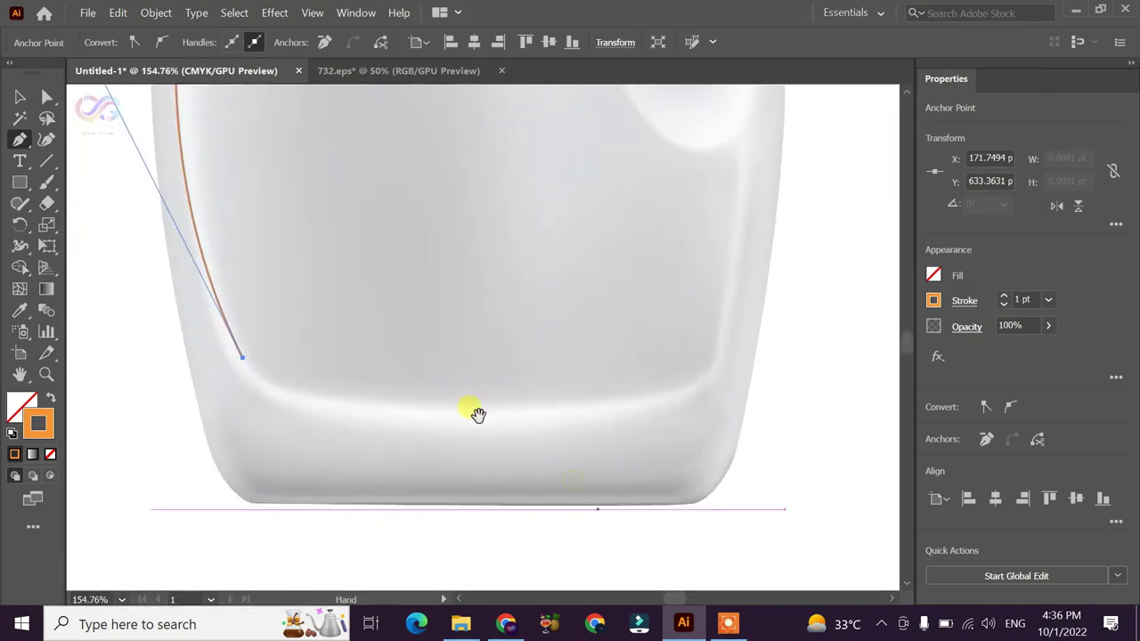
Trace the outline along the bottle's base to the panel's bottom-right corner
{"action": "left_click_drag", "start_coordinate": [331, 400], "coordinate": [395, 395]}
{"action": "left_click", "coordinate": [330, 399]}
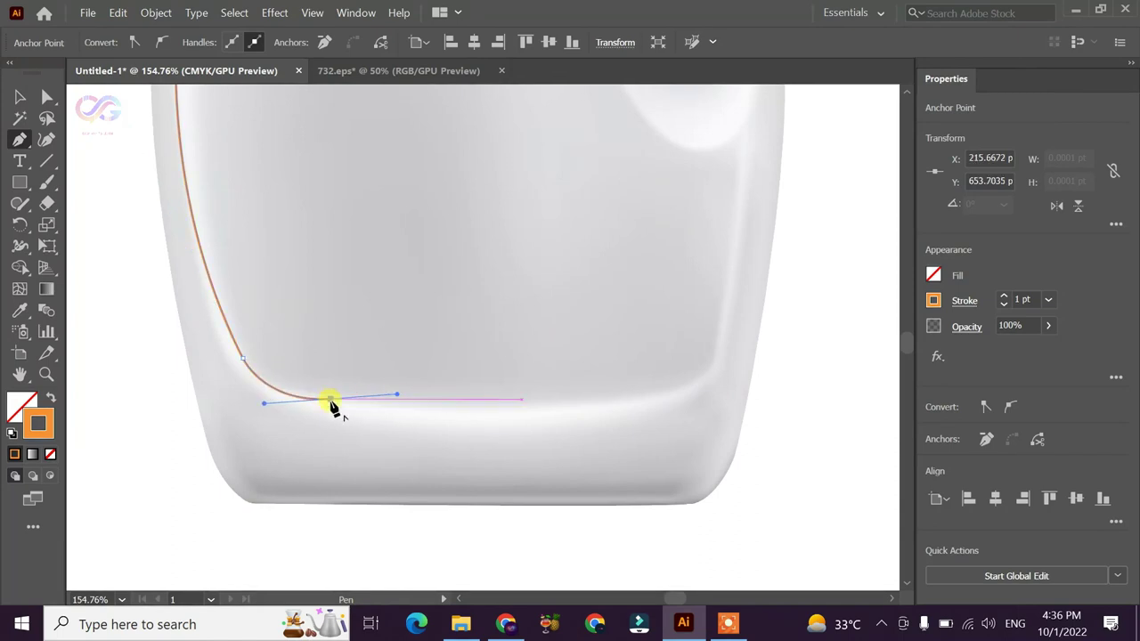
{"action": "left_click_drag", "start_coordinate": [662, 400], "coordinate": [831, 386]}
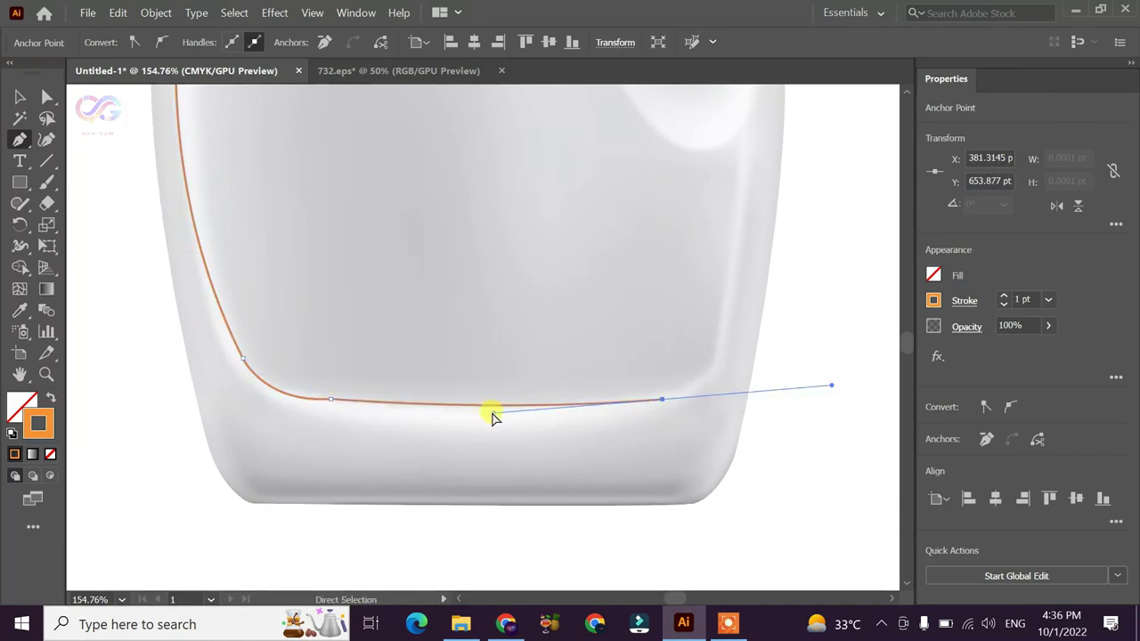
{"action": "key", "text": "ctrl+z"}
{"action": "left_click_drag", "start_coordinate": [710, 364], "coordinate": [770, 294]}
{"action": "key", "text": "space"}
{"action": "left_click_drag", "start_coordinate": [631, 283], "coordinate": [588, 409]}
Follow the handle's inner edge and close the outline at its starting point
{"action": "left_click_drag", "start_coordinate": [698, 271], "coordinate": [694, 206]}
{"action": "left_click", "coordinate": [698, 270]}
{"action": "mouse_move", "coordinate": [600, 245]}
{"action": "left_mouse_down"}
{"action": "mouse_move", "coordinate": [563, 207]}
{"action": "mouse_move", "coordinate": [560, 172]}
{"action": "mouse_move", "coordinate": [597, 102]}
{"action": "left_mouse_up"}
{"action": "scroll", "coordinate": [552, 300], "scroll_direction": "down", "scroll_amount": 3}
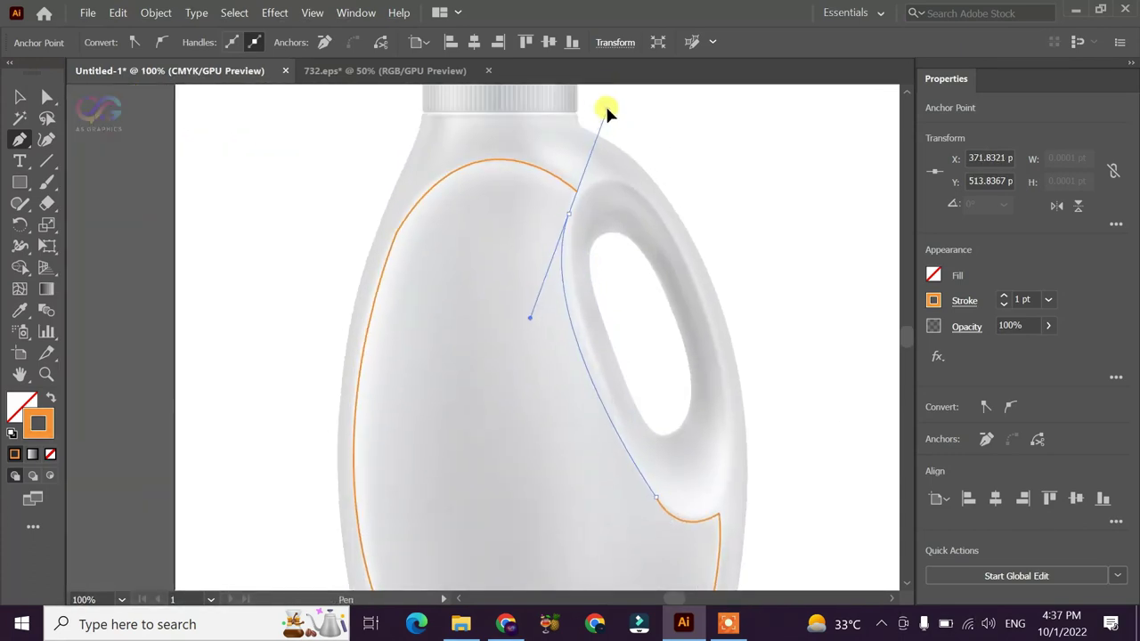
{"action": "left_click", "coordinate": [575, 190]}
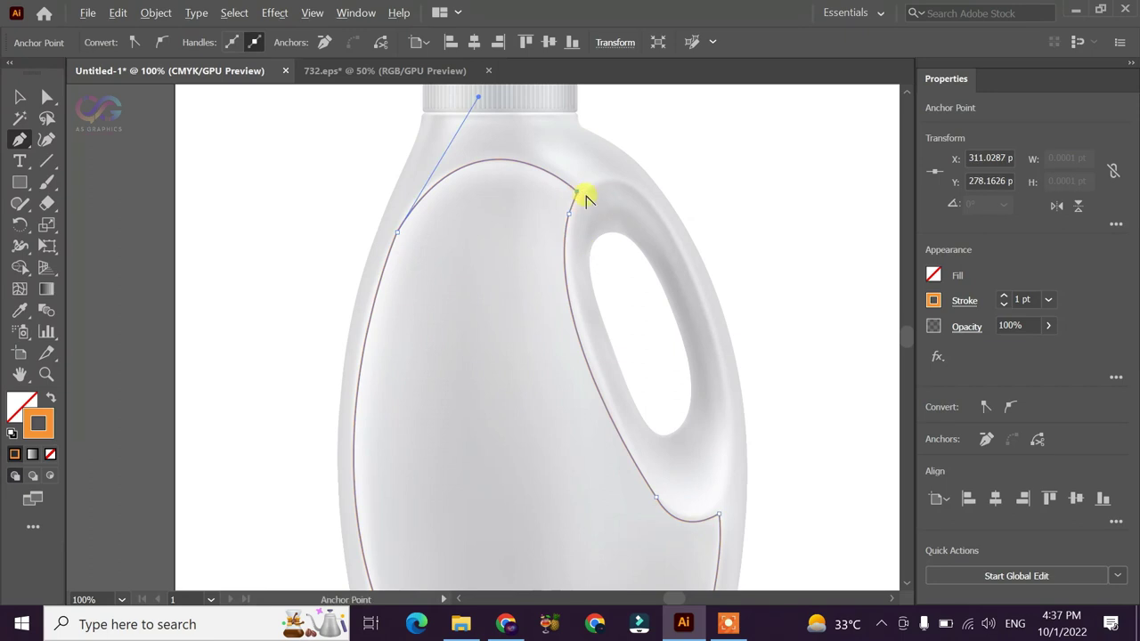
Switch to direct selection and pick a bottom corner anchor of the outline
{"action": "key", "text": "ctrl+minus"}
{"action": "left_click", "coordinate": [21, 97]}
{"action": "left_click", "coordinate": [490, 223]}
{"action": "left_click", "coordinate": [496, 434]}
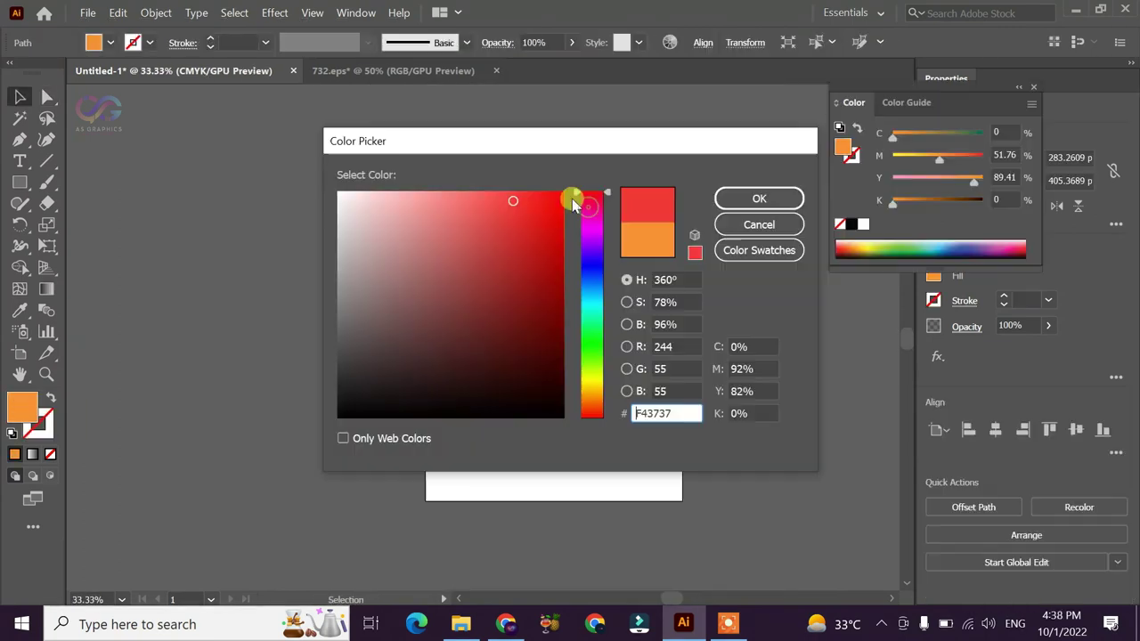
Fill the traced panel with pure red FF0000, then select all artwork
{"action": "left_click_drag", "start_coordinate": [572, 204], "coordinate": [570, 183]}
{"action": "left_click", "coordinate": [758, 198]}
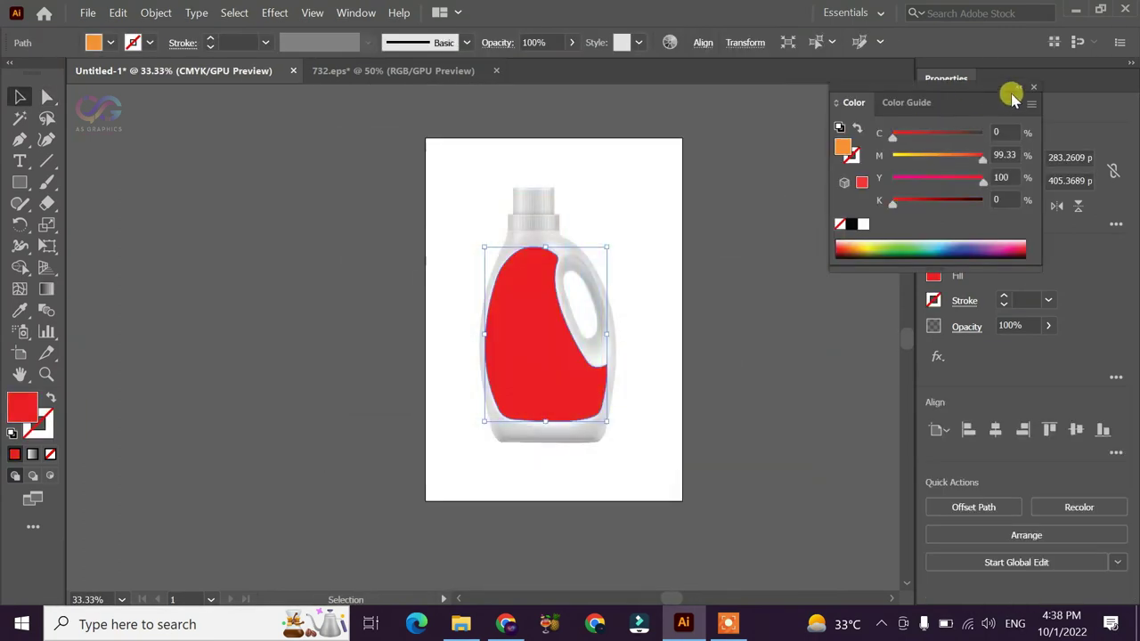
{"action": "left_click", "coordinate": [1037, 90]}
{"action": "left_click", "coordinate": [683, 438]}
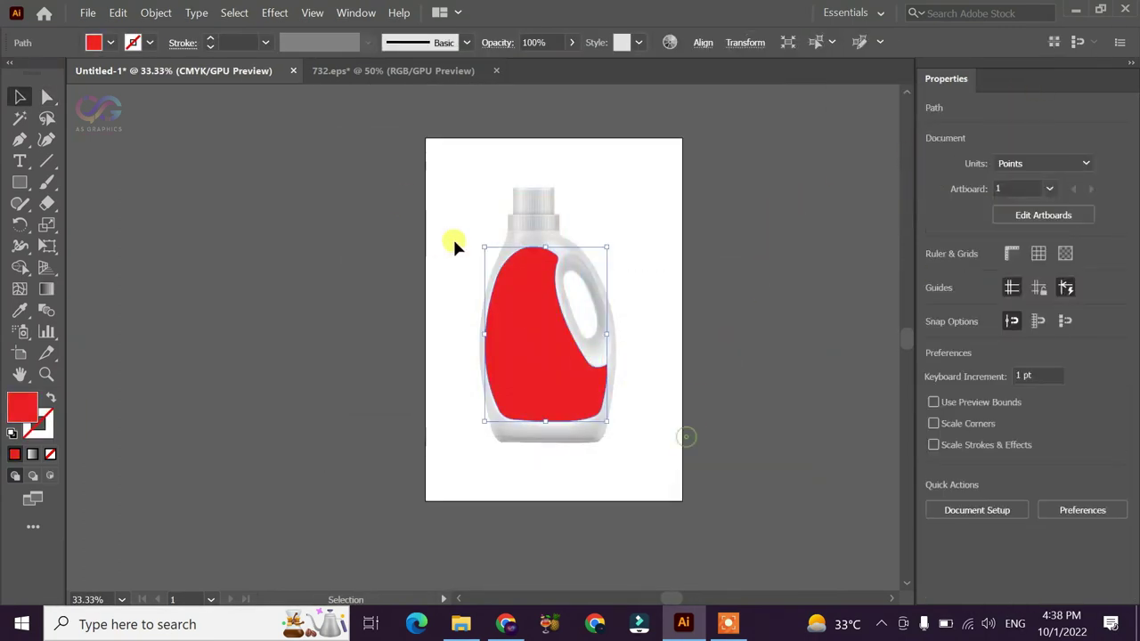
{"action": "left_click", "coordinate": [550, 302]}
{"action": "key", "text": "ctrl+shift+a"}
{"action": "left_click", "coordinate": [618, 200]}
{"action": "left_click", "coordinate": [644, 271]}
{"action": "key", "text": "ctrl+a"}
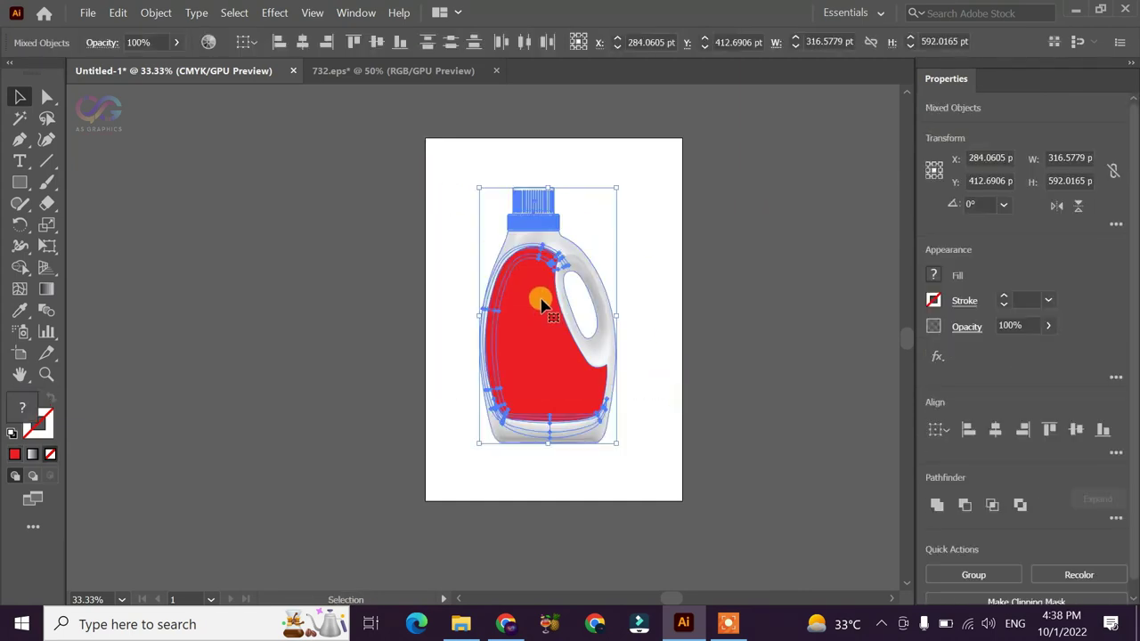
Export the artwork as a PNG named 'model' to the Desktop
{"action": "left_click", "coordinate": [87, 12]}
{"action": "mouse_move", "coordinate": [115, 320]}
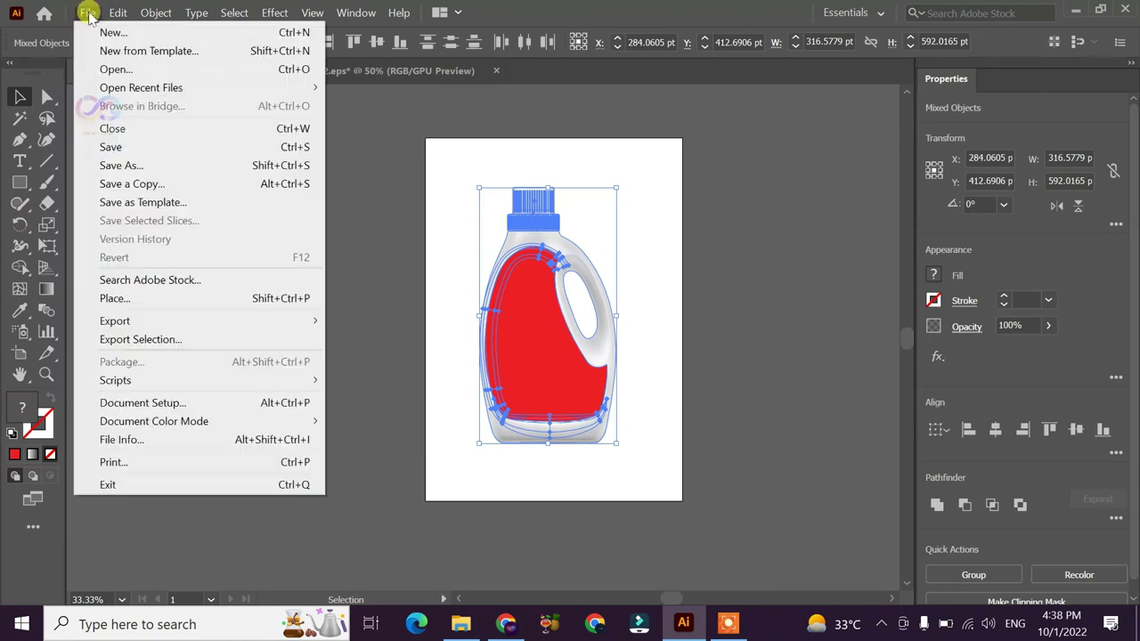
{"action": "left_click", "coordinate": [371, 339]}
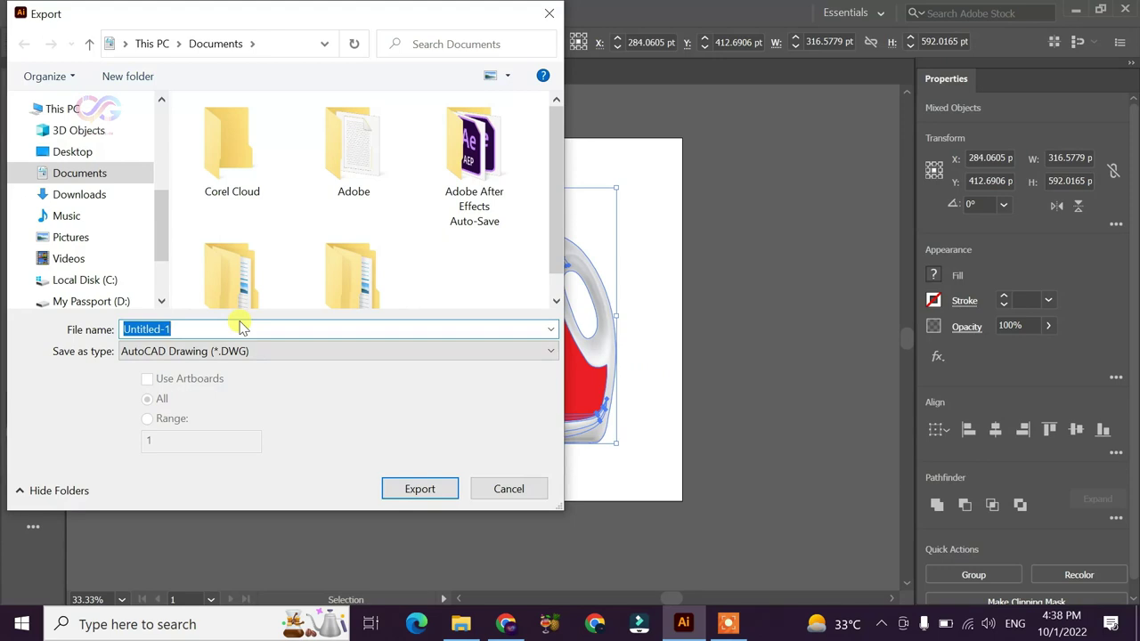
{"action": "type", "text": "model"}
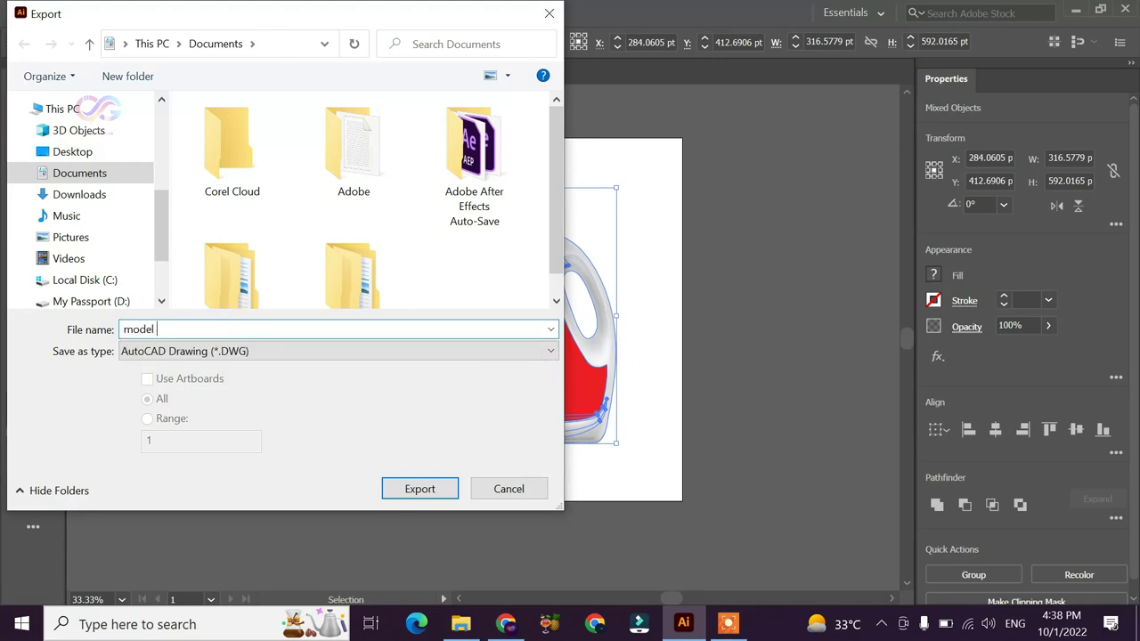
{"action": "left_click", "coordinate": [158, 351]}
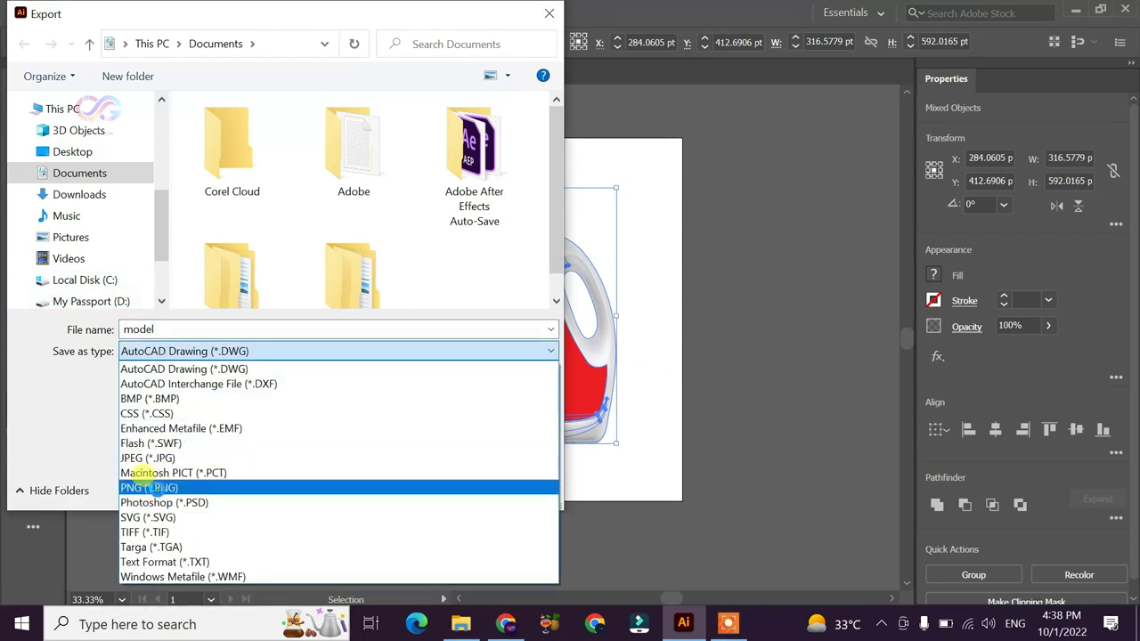
{"action": "left_click", "coordinate": [151, 487]}
{"action": "left_click_drag", "start_coordinate": [163, 233], "coordinate": [163, 147]}
{"action": "left_click", "coordinate": [76, 138]}
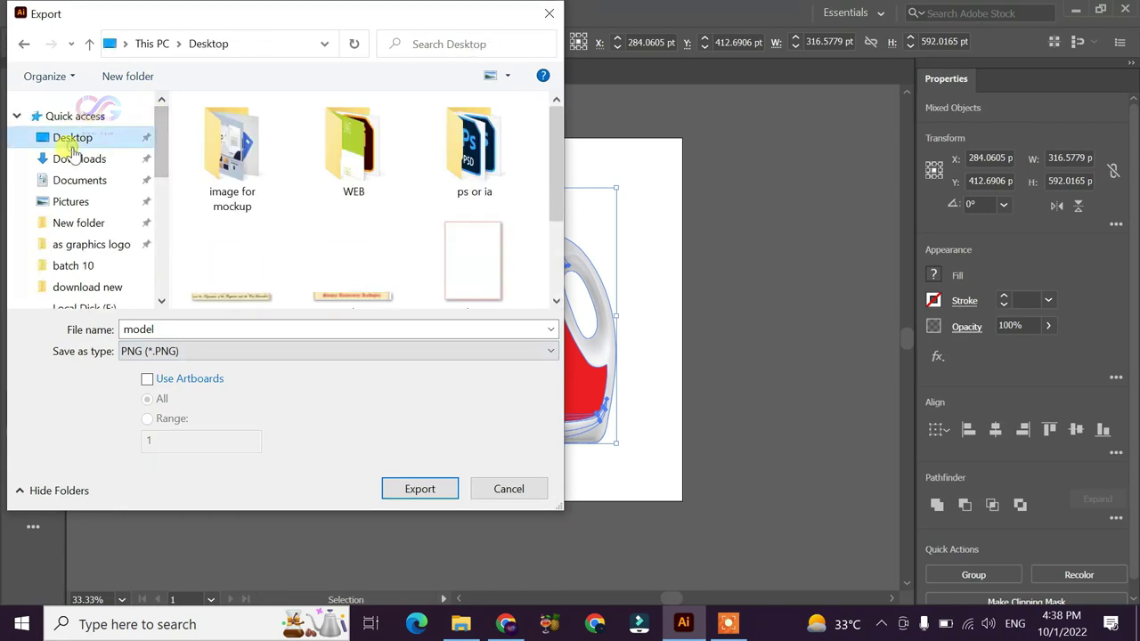
{"action": "left_click", "coordinate": [407, 489]}
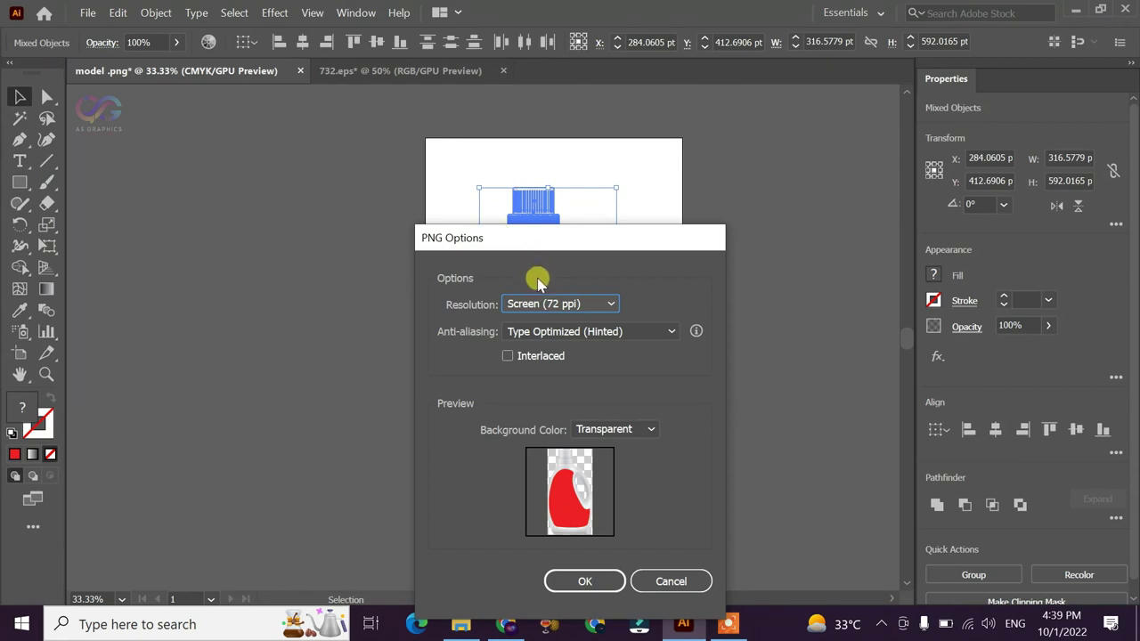
Set the PNG export to a custom 450 ppi resolution with transparent background
{"action": "left_click", "coordinate": [522, 178]}
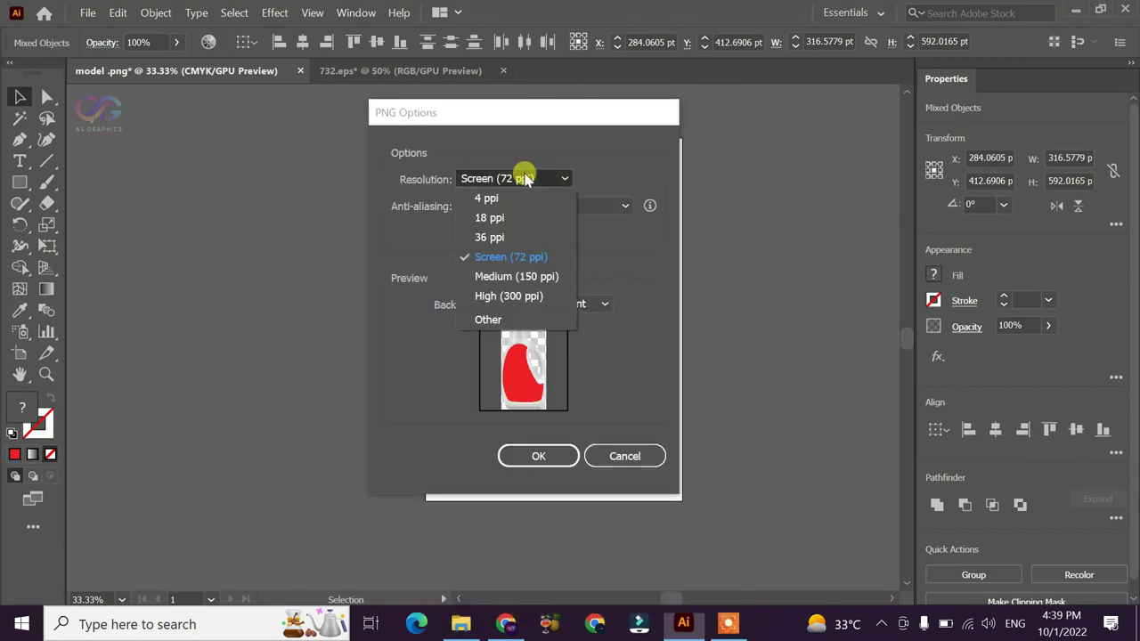
{"action": "left_click", "coordinate": [487, 318]}
{"action": "left_click", "coordinate": [583, 178]}
{"action": "left_click_drag", "start_coordinate": [583, 178], "coordinate": [539, 182]}
{"action": "left_click", "coordinate": [539, 455]}
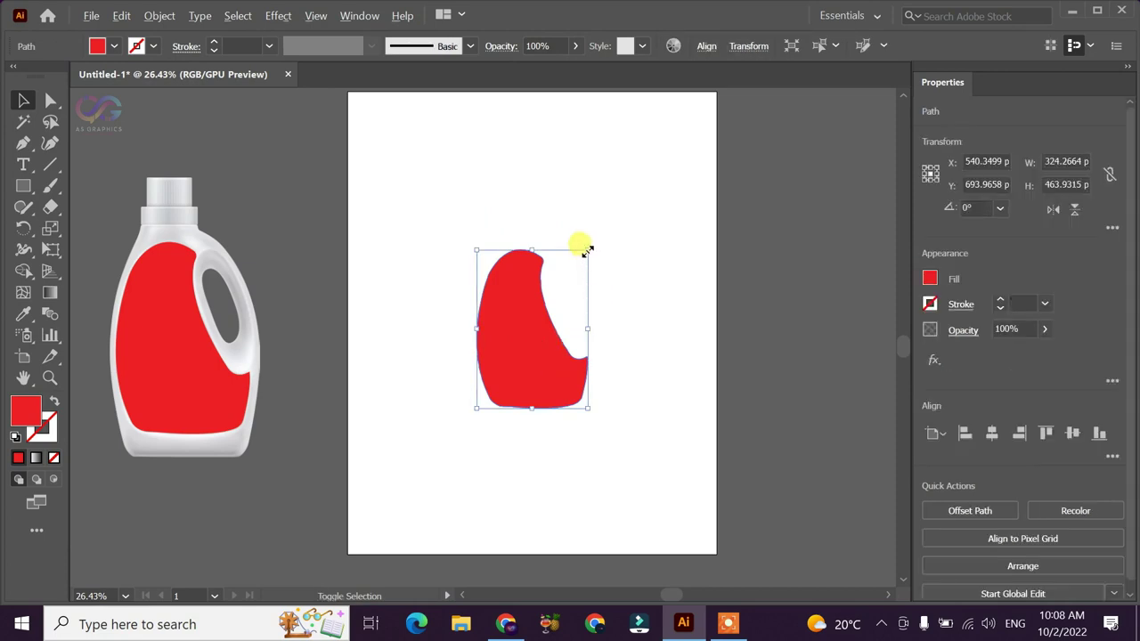
Enlarge the red shape around its centre and adjust the artboard view
{"action": "left_click_drag", "start_coordinate": [588, 251], "coordinate": [601, 228]}
{"action": "left_click", "coordinate": [697, 347]}
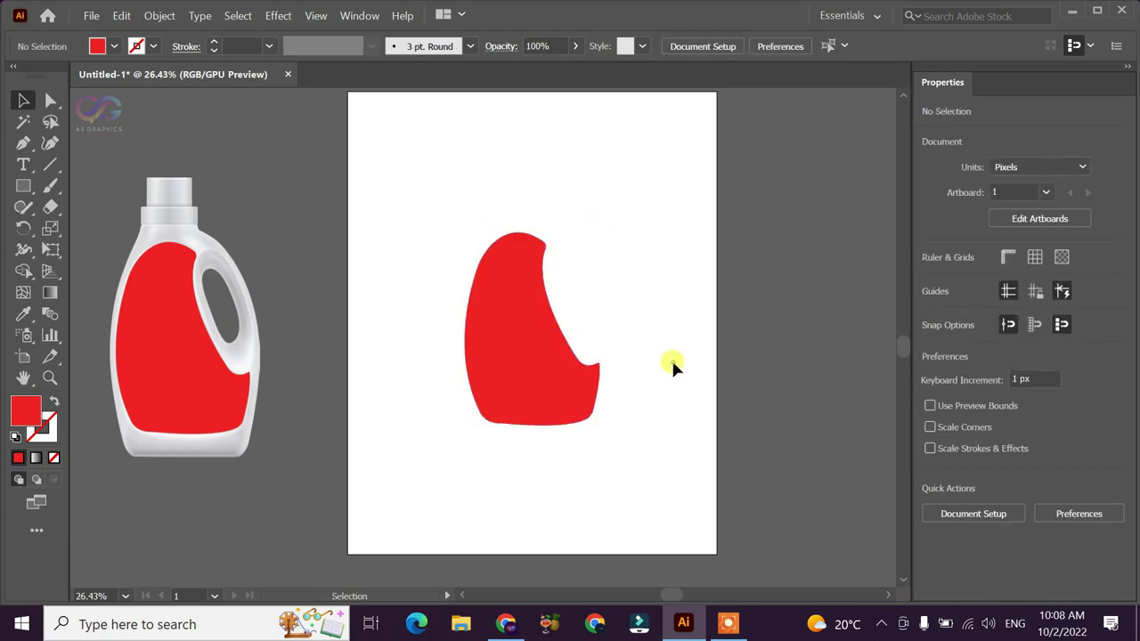
{"action": "key", "text": "ctrl+minus"}
{"action": "left_click_drag", "start_coordinate": [585, 228], "coordinate": [592, 234]}
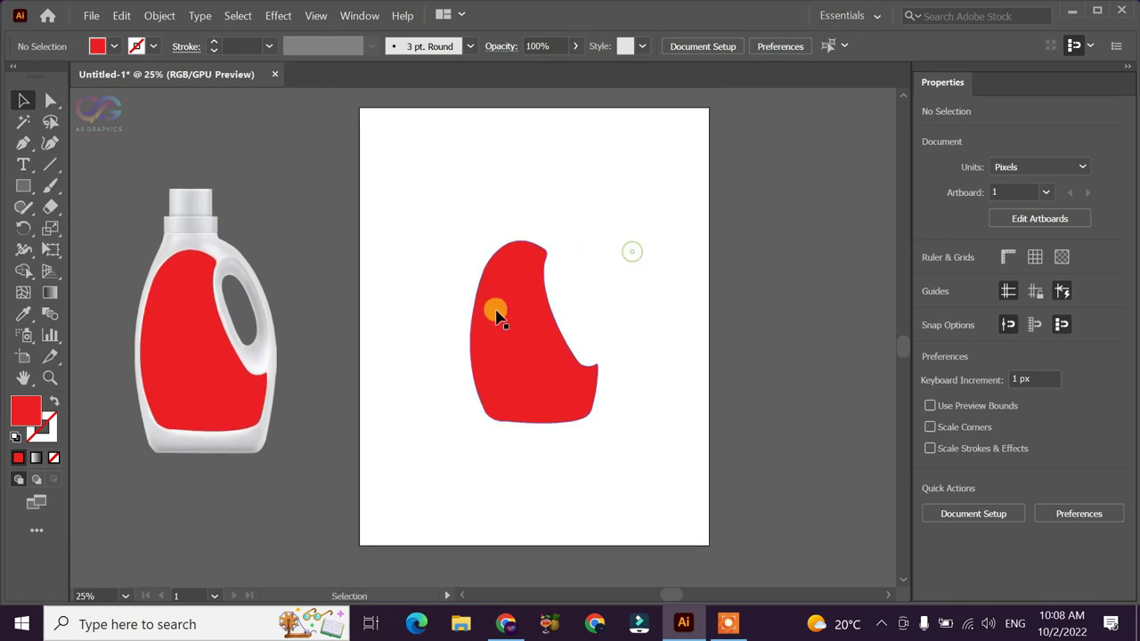
{"action": "left_click_drag", "start_coordinate": [423, 316], "coordinate": [485, 354]}
{"action": "left_click", "coordinate": [404, 326]}
Swap the shape's fill and stroke and make the stroke black 000000
{"action": "left_click", "coordinate": [484, 364]}
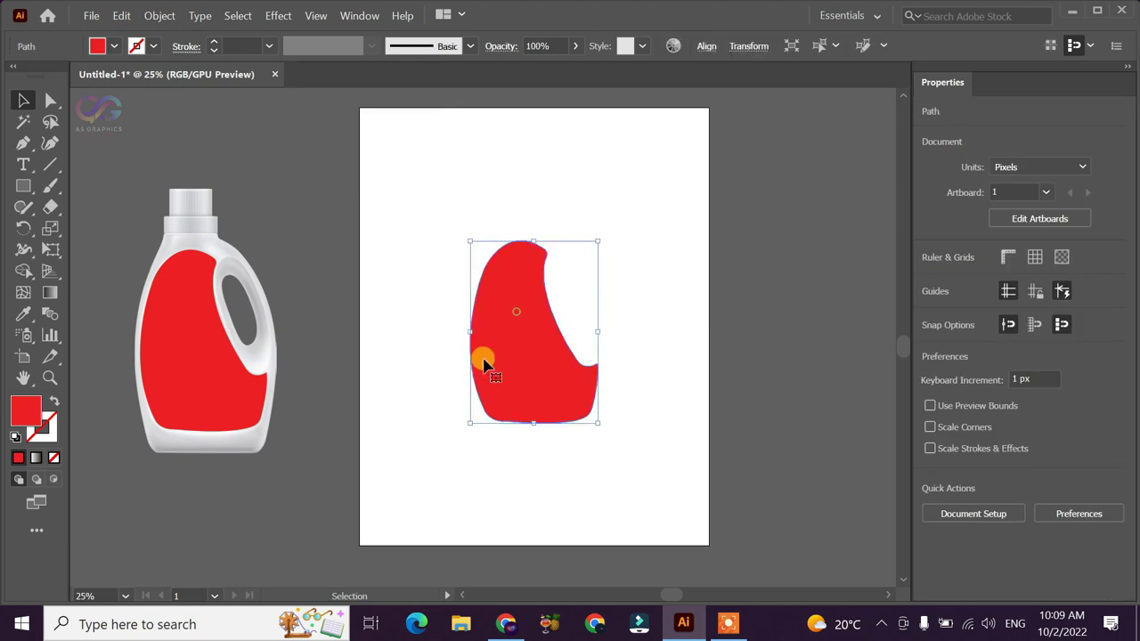
{"action": "left_click", "coordinate": [52, 401]}
{"action": "left_click", "coordinate": [54, 431]}
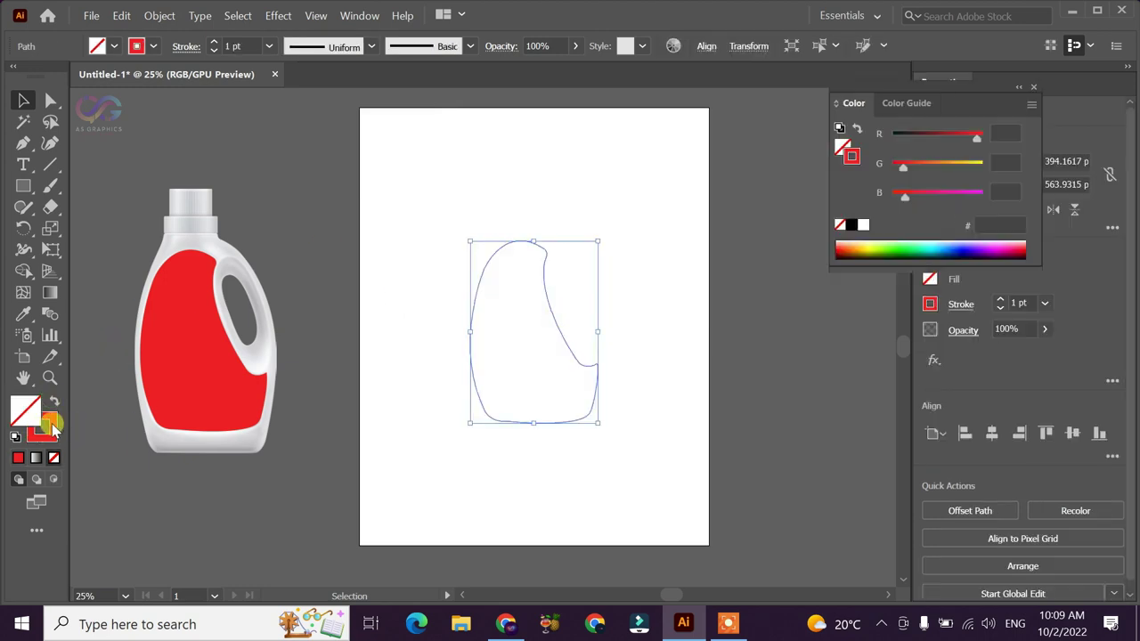
{"action": "double_click", "coordinate": [41, 427]}
{"action": "left_click_drag", "start_coordinate": [506, 369], "coordinate": [589, 431]}
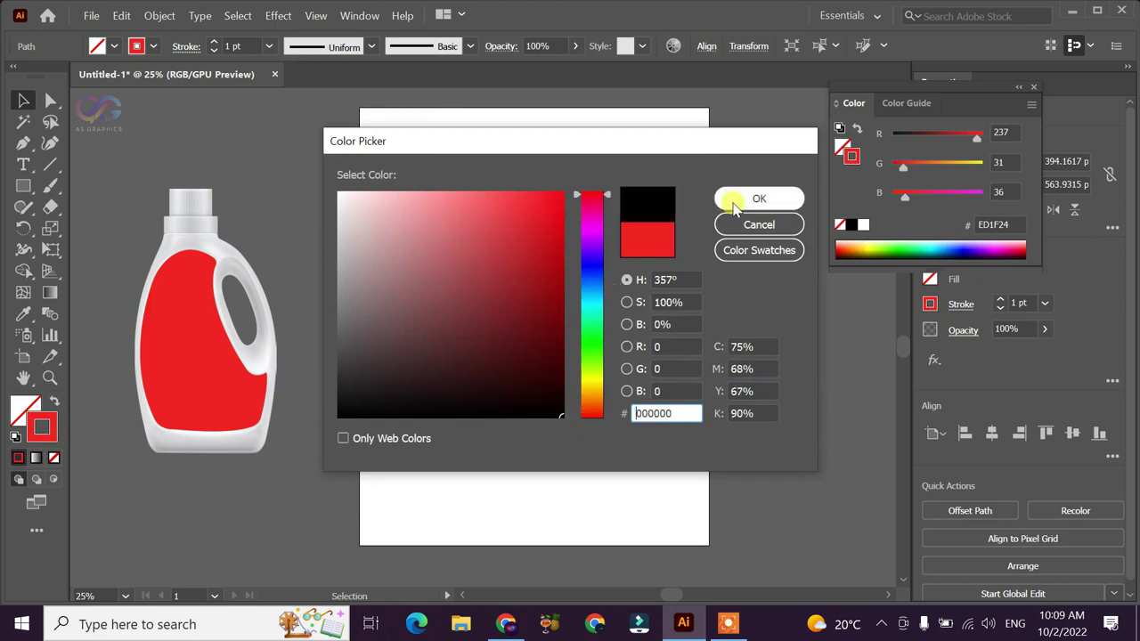
{"action": "left_click", "coordinate": [732, 196]}
{"action": "left_click", "coordinate": [1032, 87]}
Scale the black bottle outline up from its corner
{"action": "left_click", "coordinate": [722, 230]}
{"action": "left_click", "coordinate": [544, 256]}
{"action": "mouse_move", "coordinate": [597, 238]}
{"action": "left_mouse_down"}
{"action": "mouse_move", "coordinate": [666, 183]}
{"action": "mouse_move", "coordinate": [691, 205]}
{"action": "left_mouse_up"}
{"action": "left_click", "coordinate": [686, 199]}
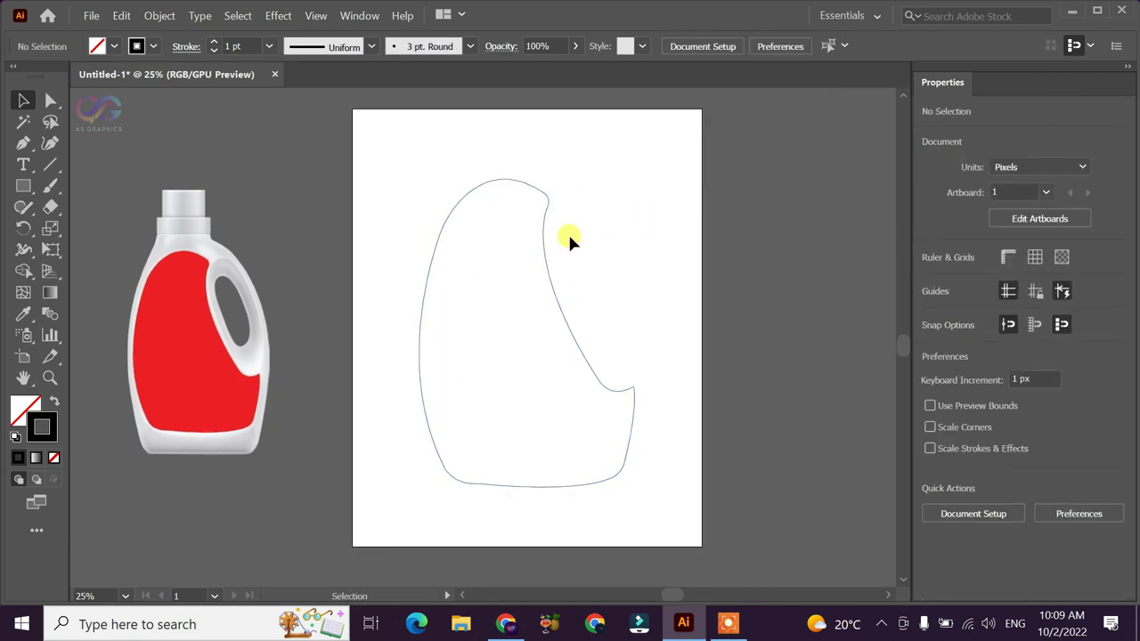
{"action": "scroll", "coordinate": [570, 239], "scroll_direction": "down", "scroll_amount": 1}
{"action": "left_click_drag", "start_coordinate": [596, 220], "coordinate": [591, 234]}
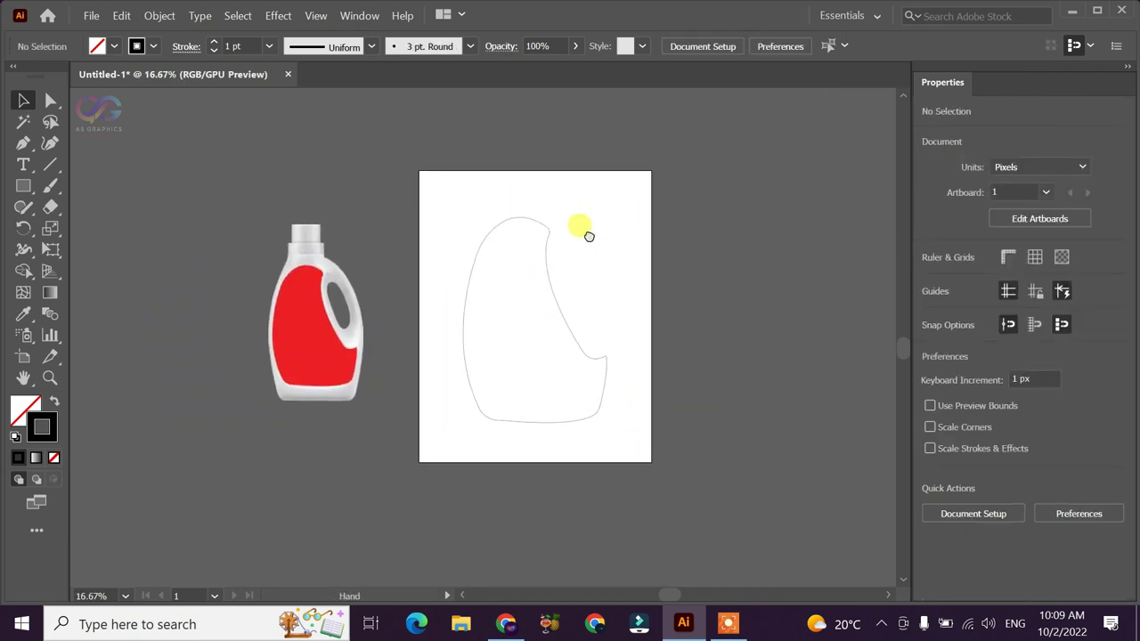
Draw a rectangle around the bottle outline, replacing an artboard-sized first attempt
{"action": "key", "text": "m"}
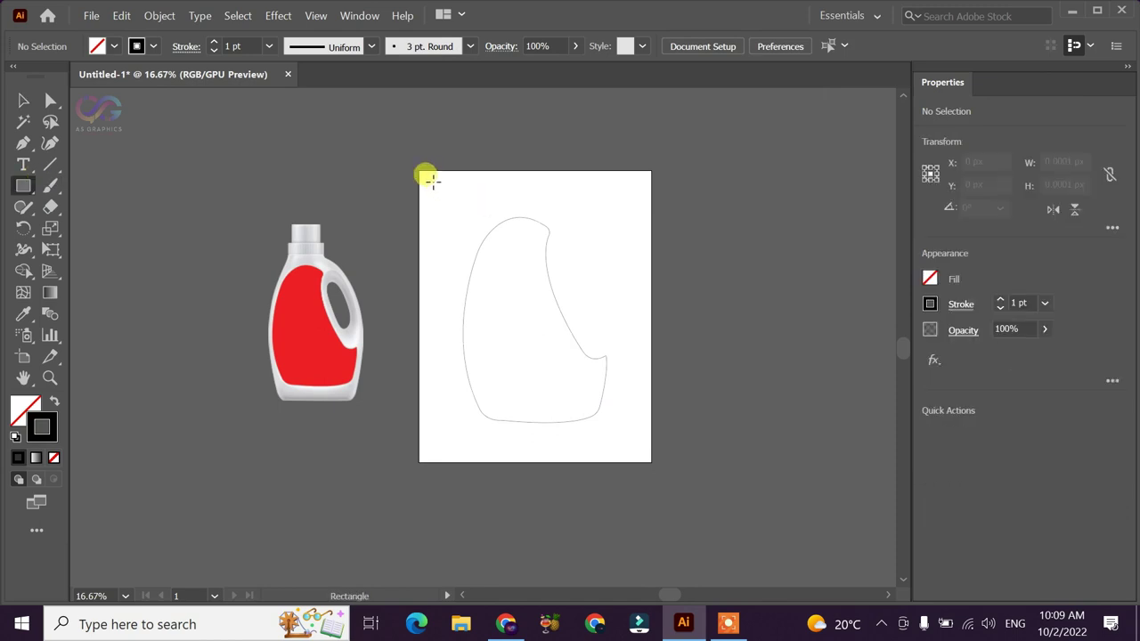
{"action": "left_click_drag", "start_coordinate": [431, 181], "coordinate": [634, 449]}
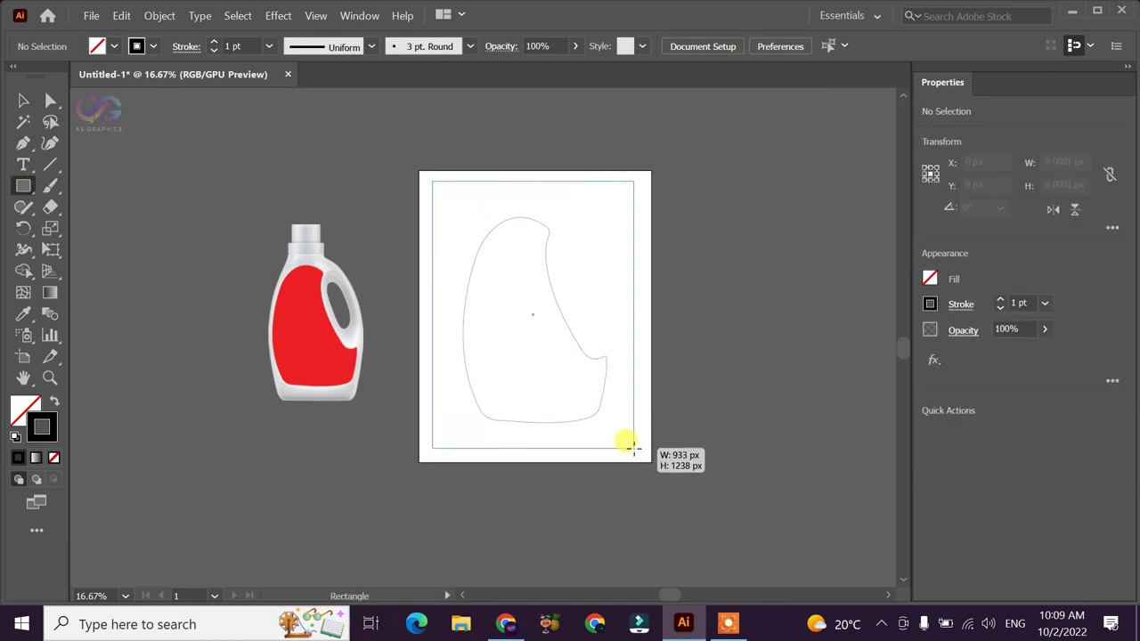
{"action": "left_click_drag", "start_coordinate": [633, 449], "coordinate": [636, 451]}
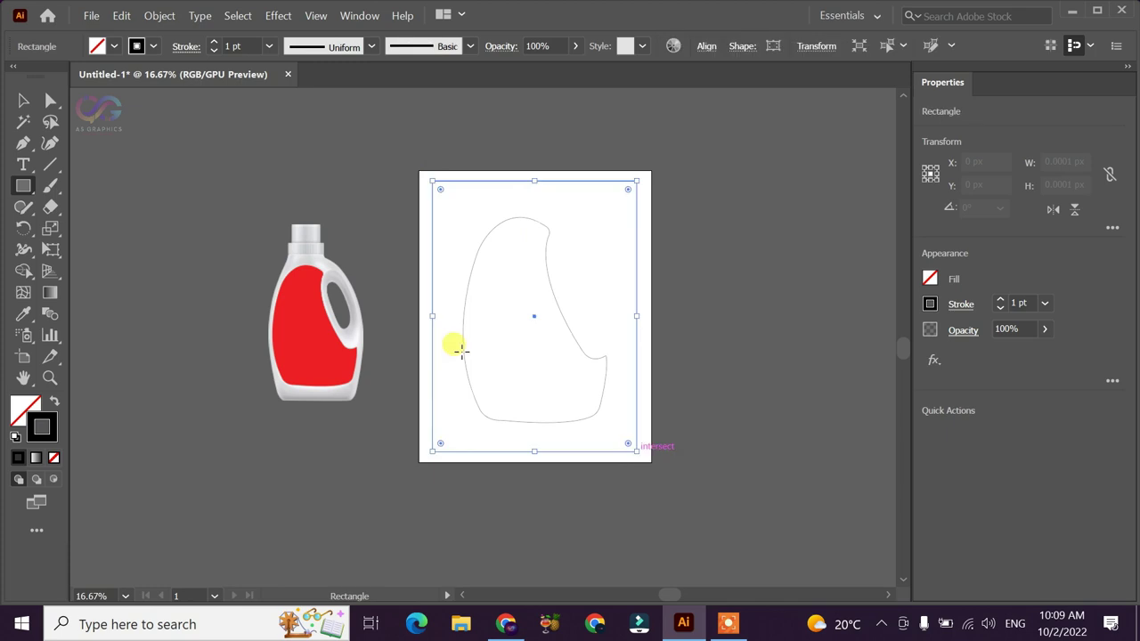
{"action": "key", "text": "ctrl+z"}
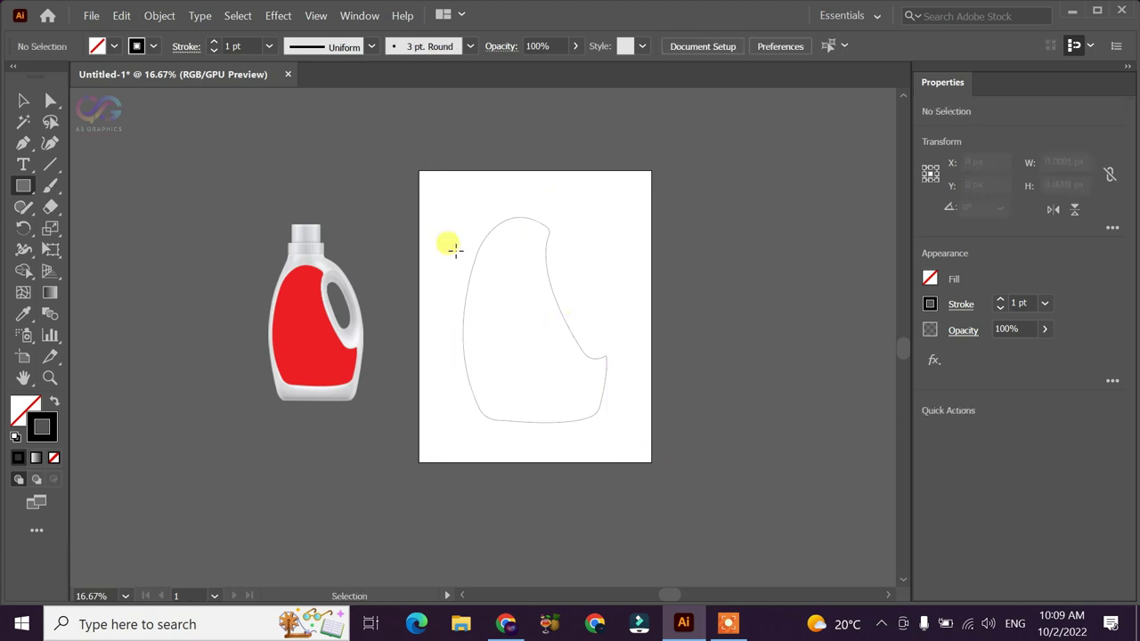
{"action": "scroll", "coordinate": [477, 259], "scroll_direction": "up", "scroll_amount": 1}
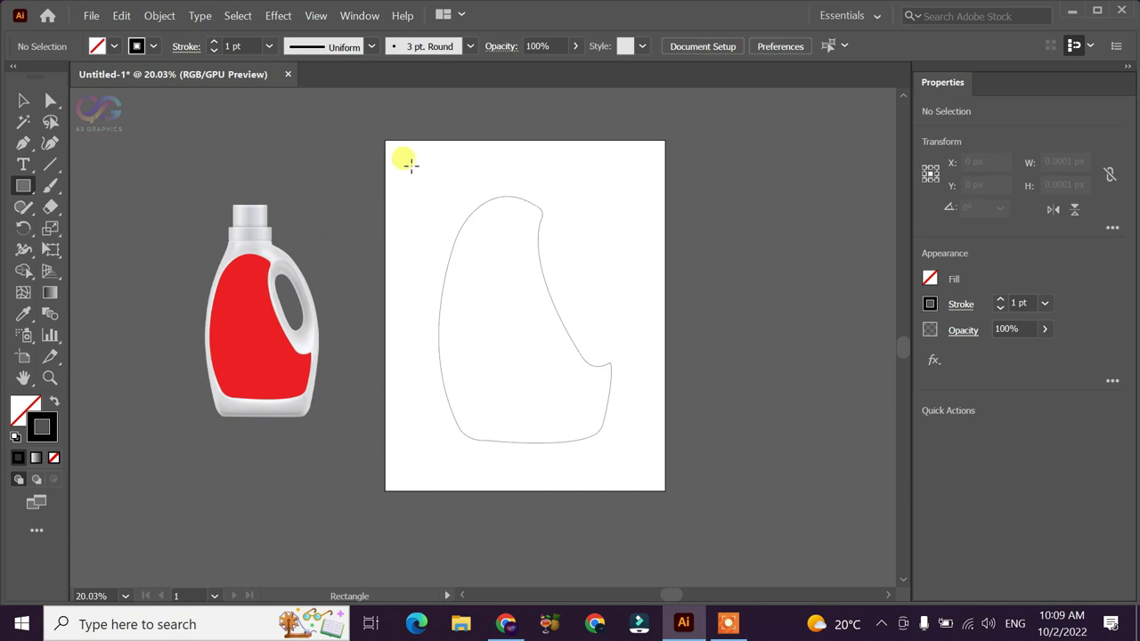
{"action": "left_click_drag", "start_coordinate": [435, 178], "coordinate": [614, 443]}
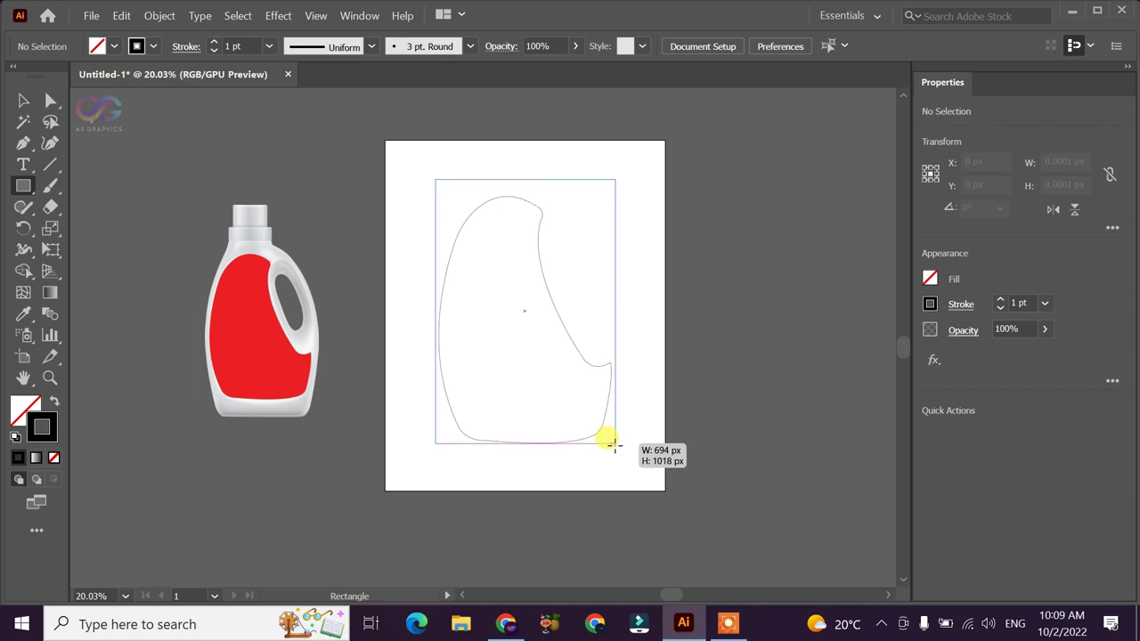
{"action": "left_click_drag", "start_coordinate": [613, 443], "coordinate": [615, 448]}
Reposition and scale the bottle outline to fill the rectangle
{"action": "left_click", "coordinate": [27, 101]}
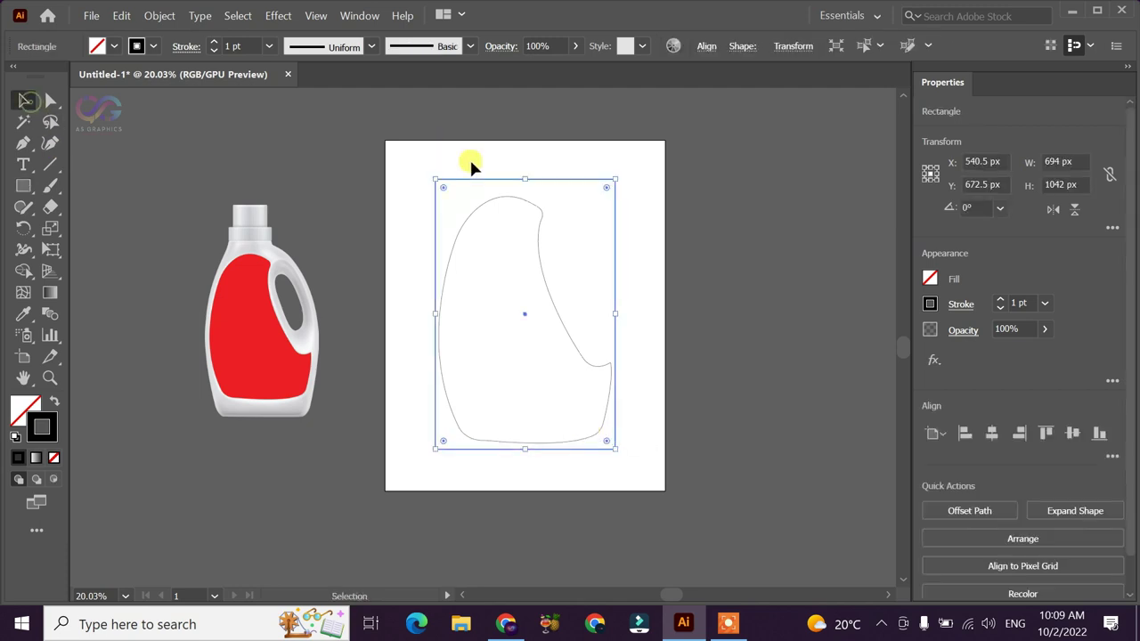
{"action": "left_click_drag", "start_coordinate": [525, 177], "coordinate": [524, 188]}
{"action": "left_click", "coordinate": [464, 157]}
{"action": "left_click_drag", "start_coordinate": [405, 151], "coordinate": [634, 378]}
{"action": "mouse_move", "coordinate": [579, 350]}
{"action": "left_mouse_down"}
{"action": "mouse_move", "coordinate": [530, 304]}
{"action": "mouse_move", "coordinate": [543, 317]}
{"action": "left_mouse_up"}
{"action": "left_click_drag", "start_coordinate": [574, 414], "coordinate": [623, 479]}
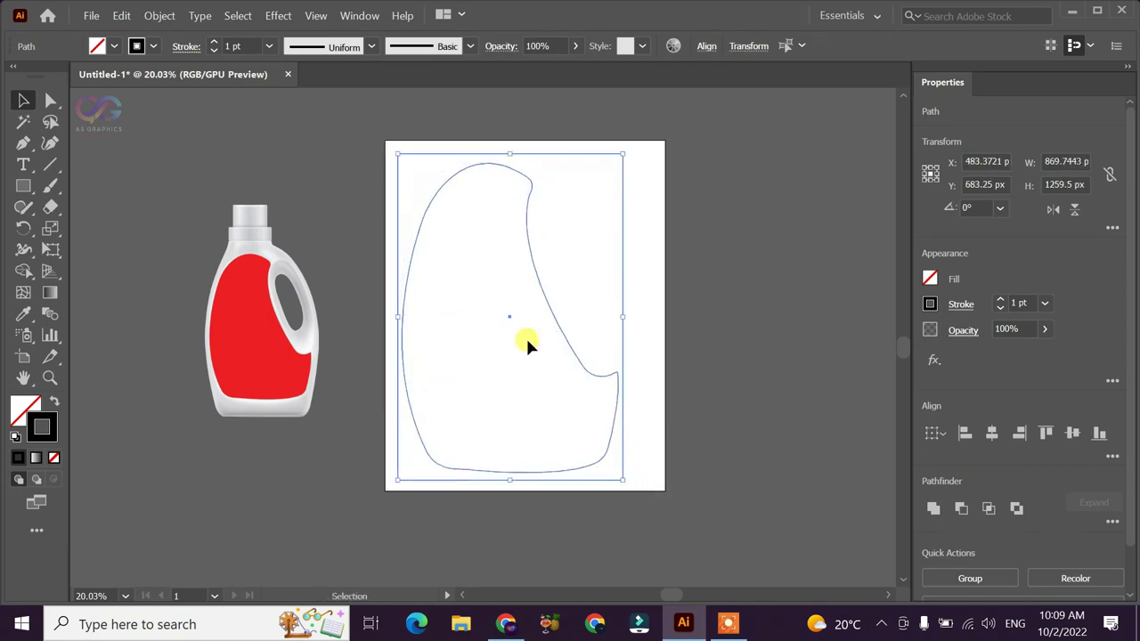
{"action": "mouse_move", "coordinate": [510, 319]}
{"action": "left_mouse_down"}
{"action": "mouse_move", "coordinate": [560, 318]}
{"action": "mouse_move", "coordinate": [523, 290]}
{"action": "left_mouse_up"}
{"action": "left_click", "coordinate": [700, 323]}
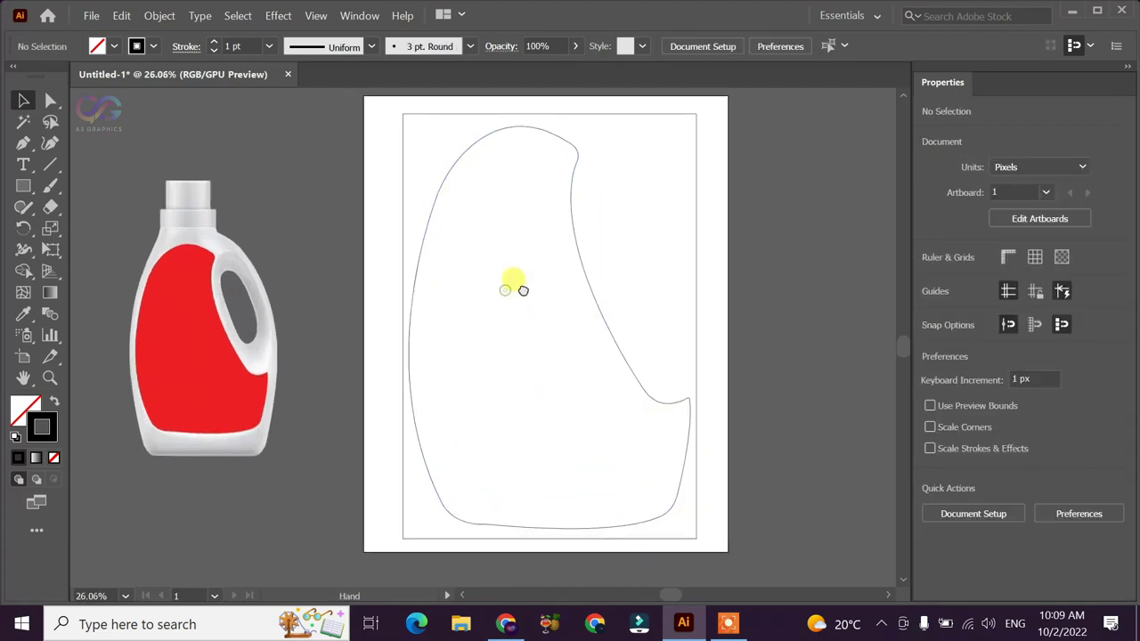
Lock the bottle outline via Object > Lock > Selection and select the framing rectangle
{"action": "left_click", "coordinate": [695, 229]}
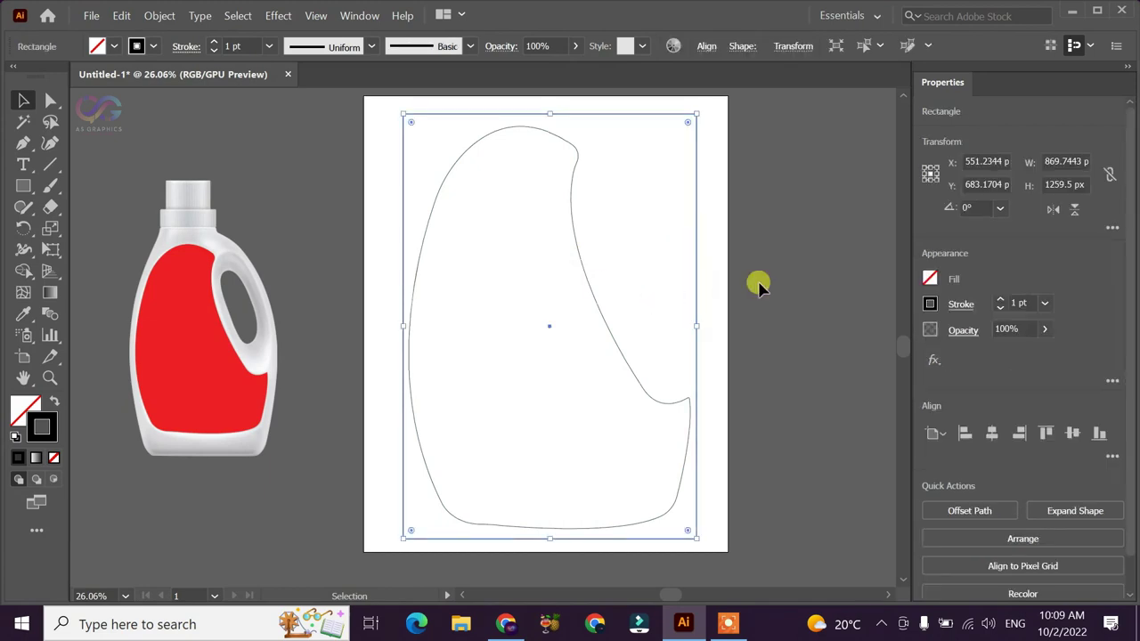
{"action": "left_click", "coordinate": [579, 283]}
{"action": "left_click", "coordinate": [160, 15]}
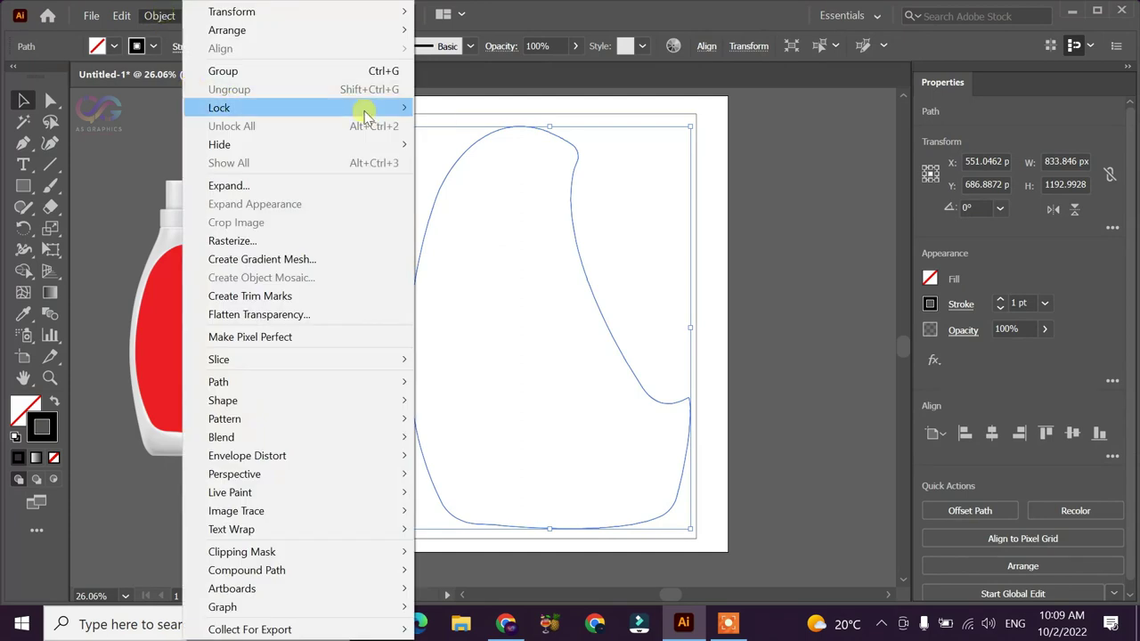
{"action": "mouse_move", "coordinate": [267, 107]}
{"action": "left_click", "coordinate": [445, 108]}
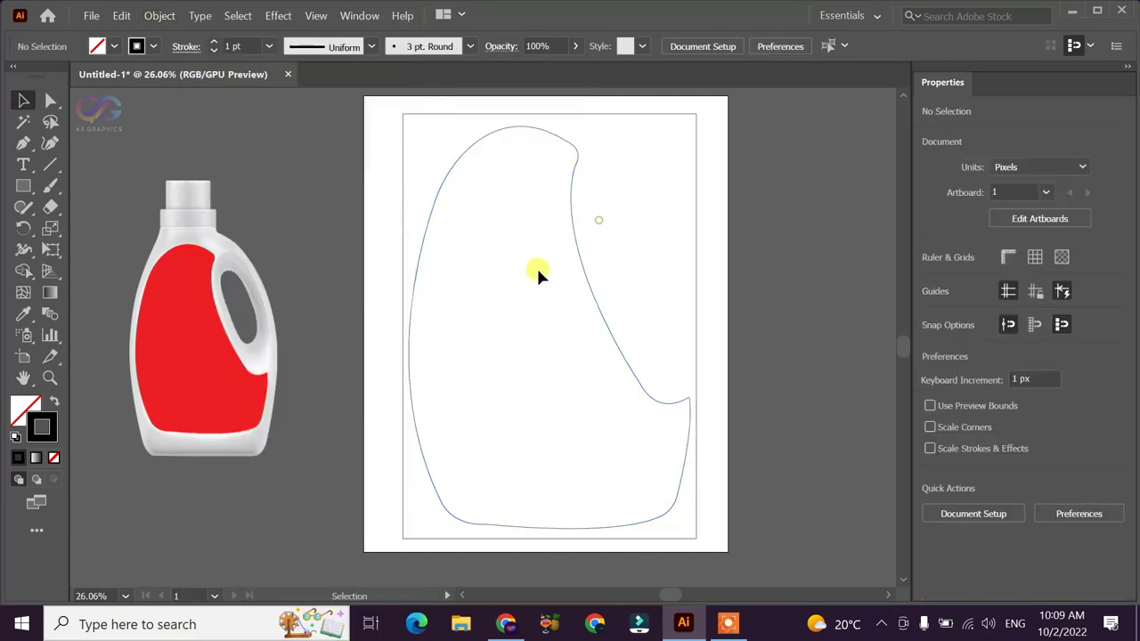
{"action": "left_click", "coordinate": [696, 248]}
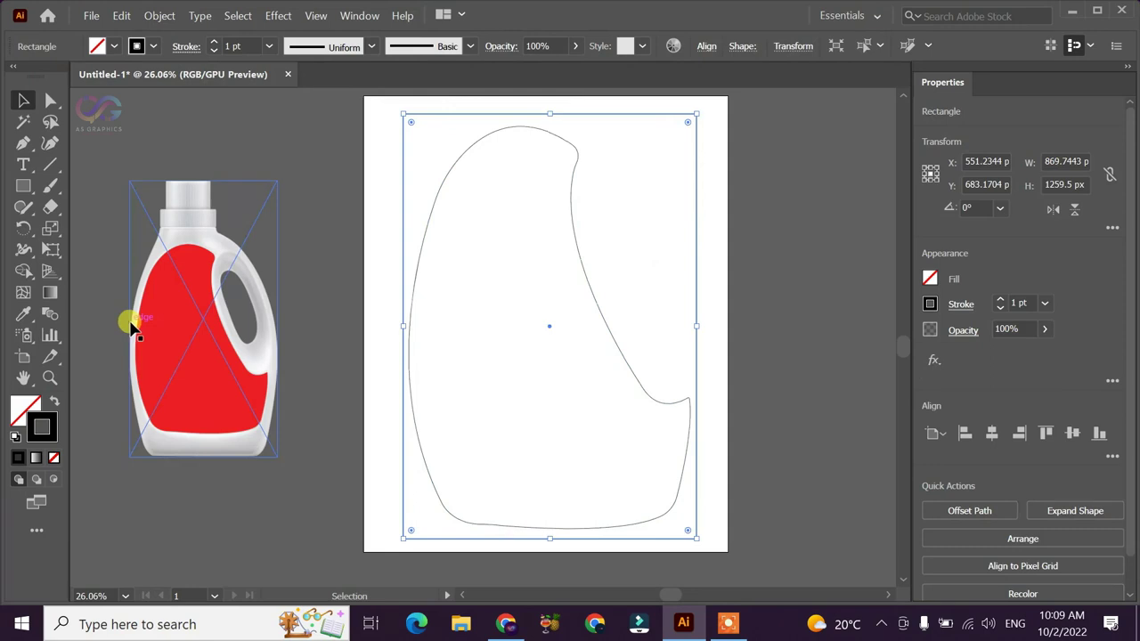
Swap the rectangle's fill and stroke and give it a linear gradient fill
{"action": "left_click", "coordinate": [53, 403]}
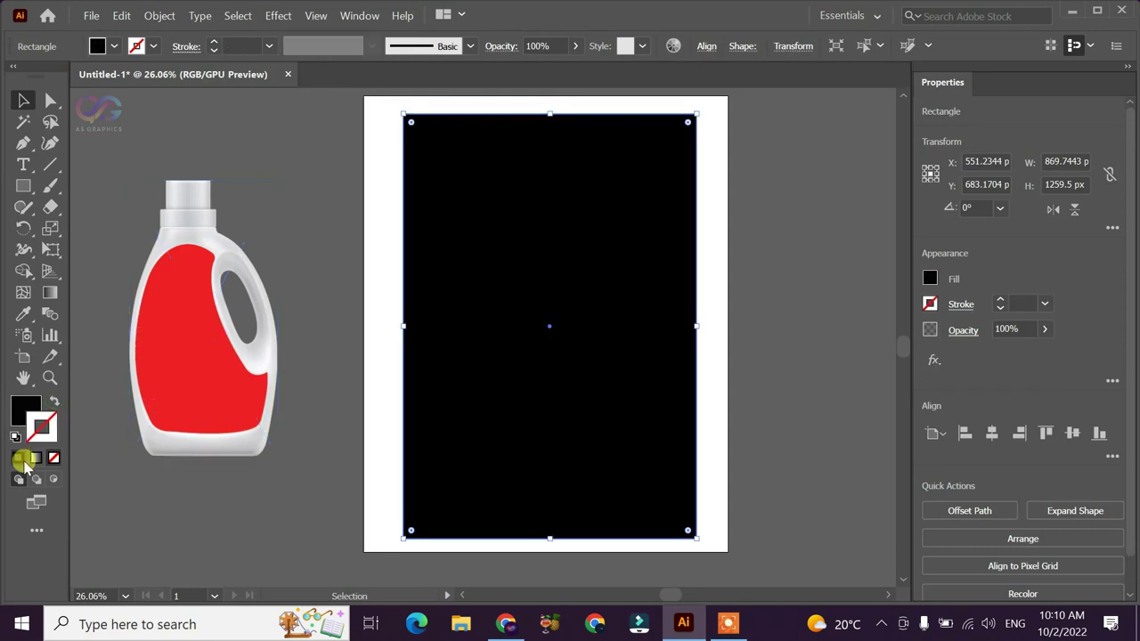
{"action": "left_click", "coordinate": [18, 458]}
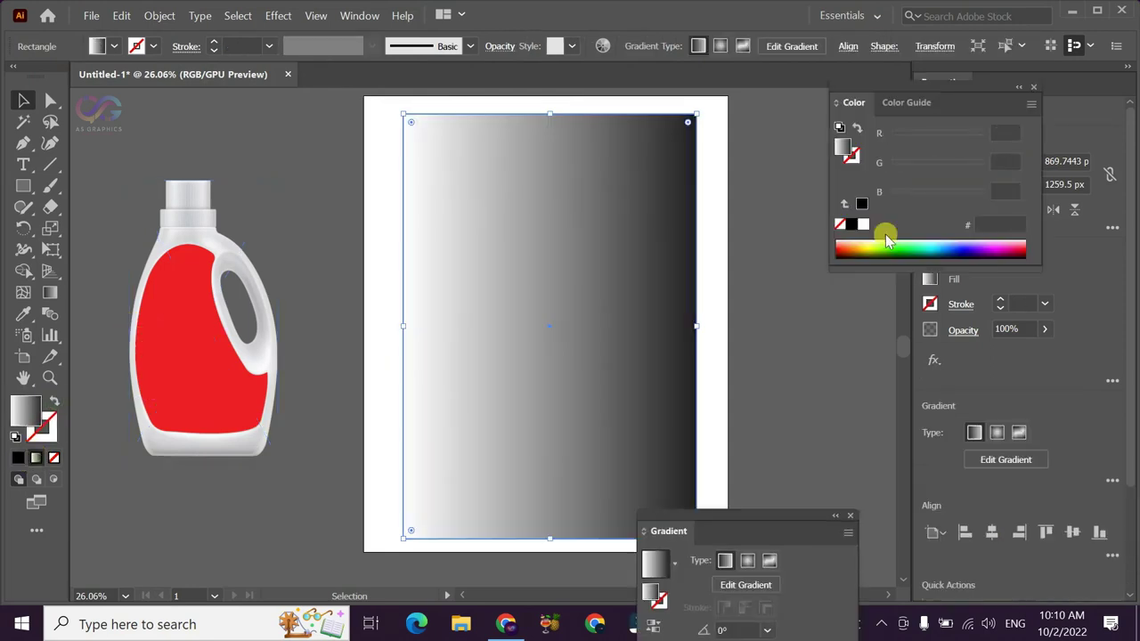
{"action": "left_click", "coordinate": [1031, 87]}
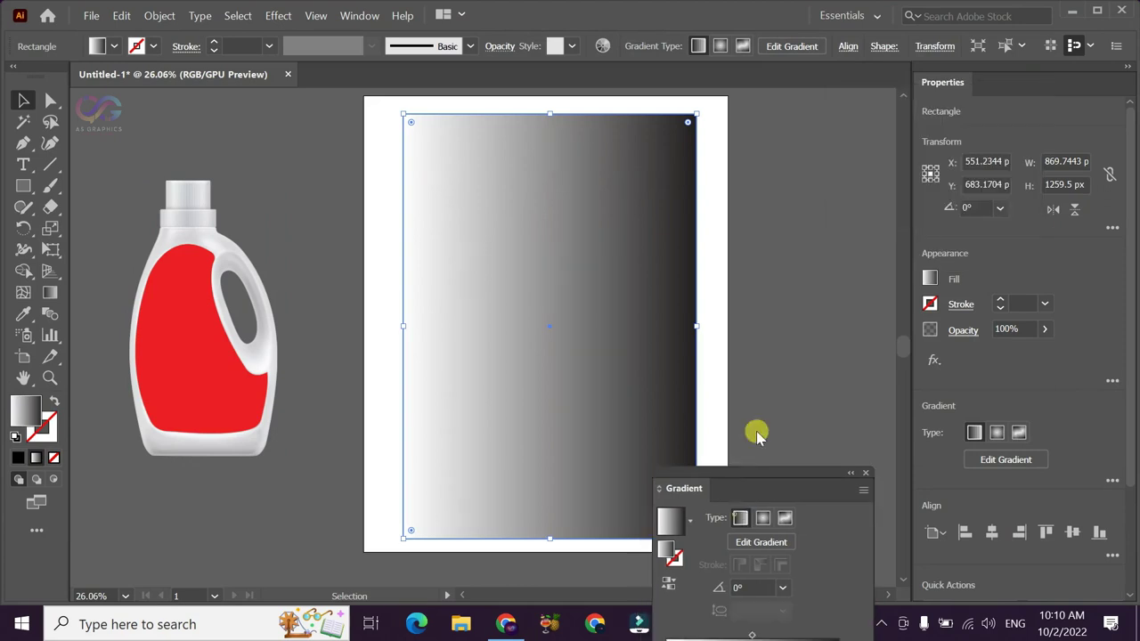
{"action": "left_click_drag", "start_coordinate": [725, 534], "coordinate": [749, 215]}
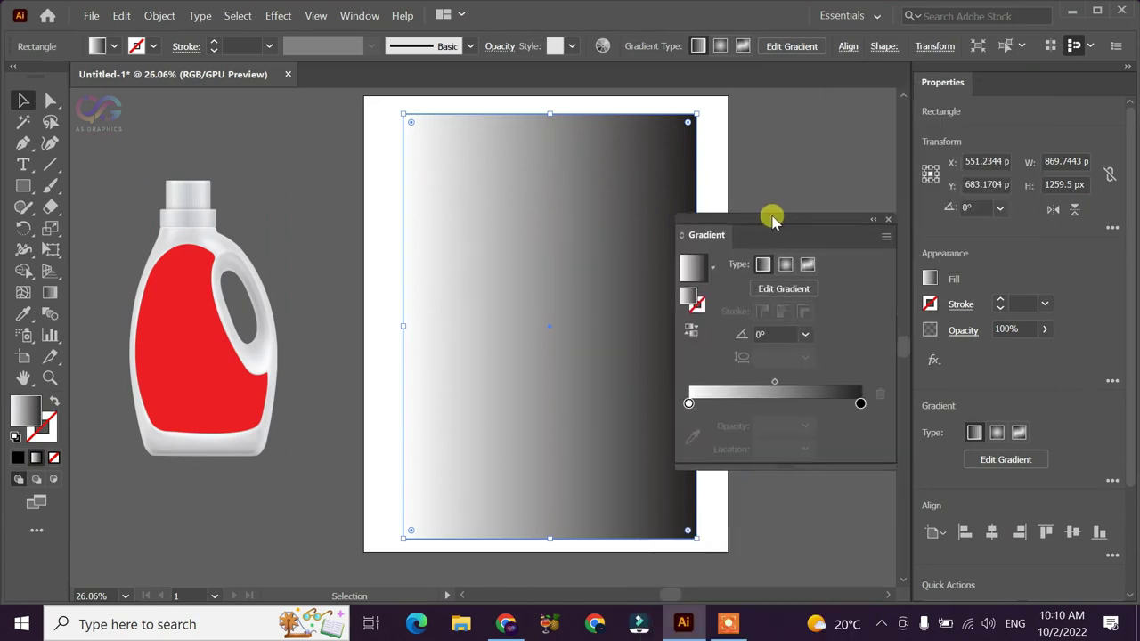
Set the gradient's right stop to green and left stop to yellow
{"action": "double_click", "coordinate": [846, 381]}
{"action": "left_click", "coordinate": [617, 472]}
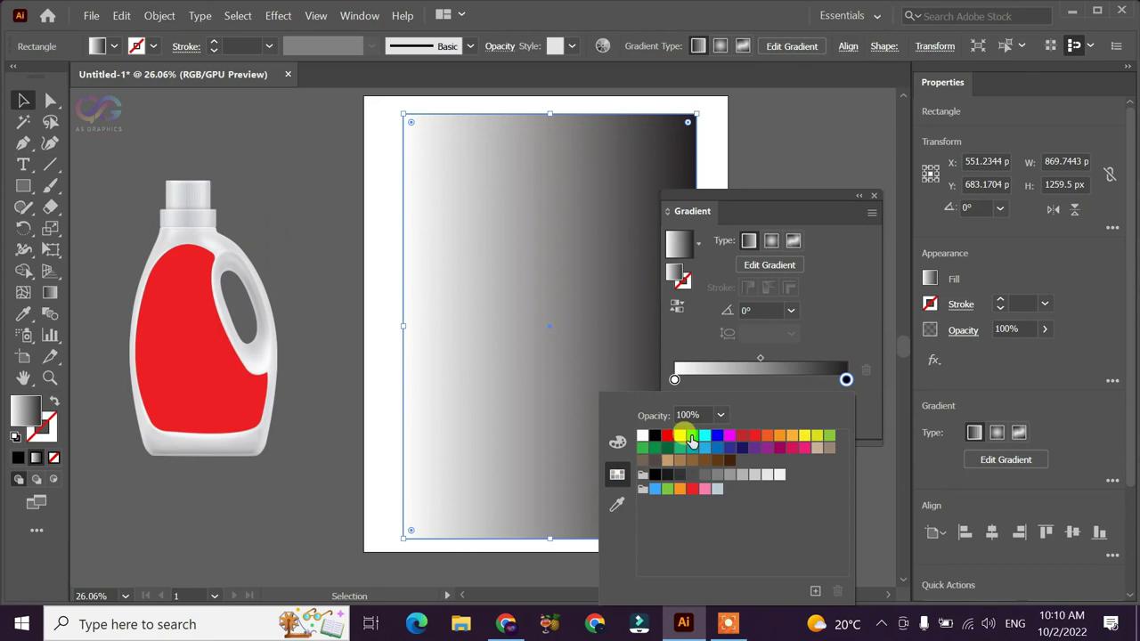
{"action": "left_click", "coordinate": [828, 441]}
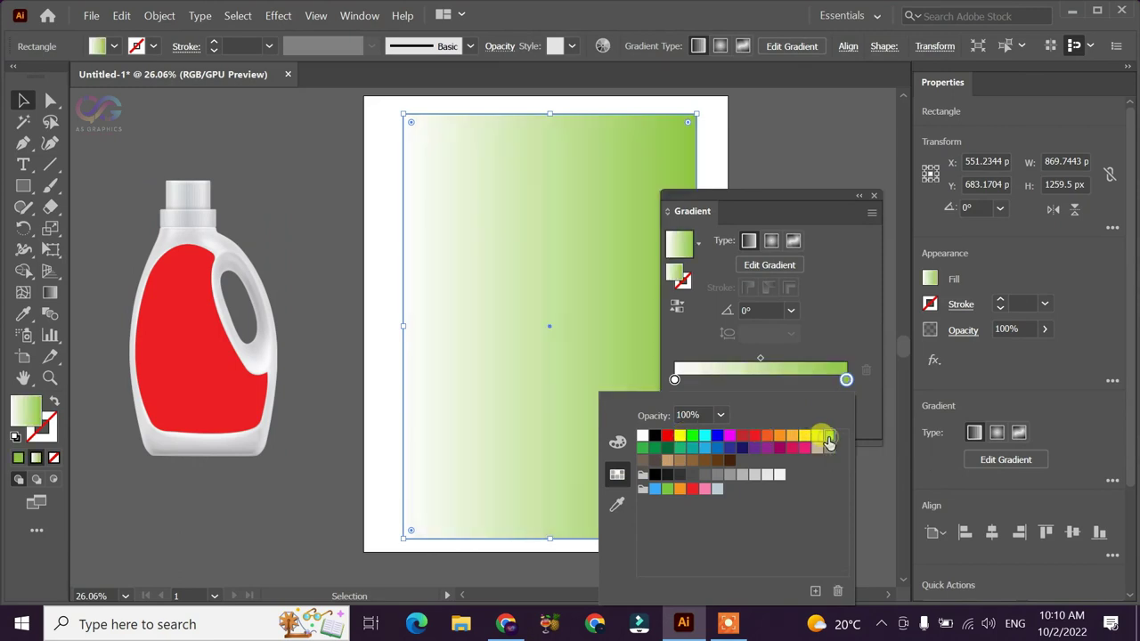
{"action": "left_click", "coordinate": [656, 448]}
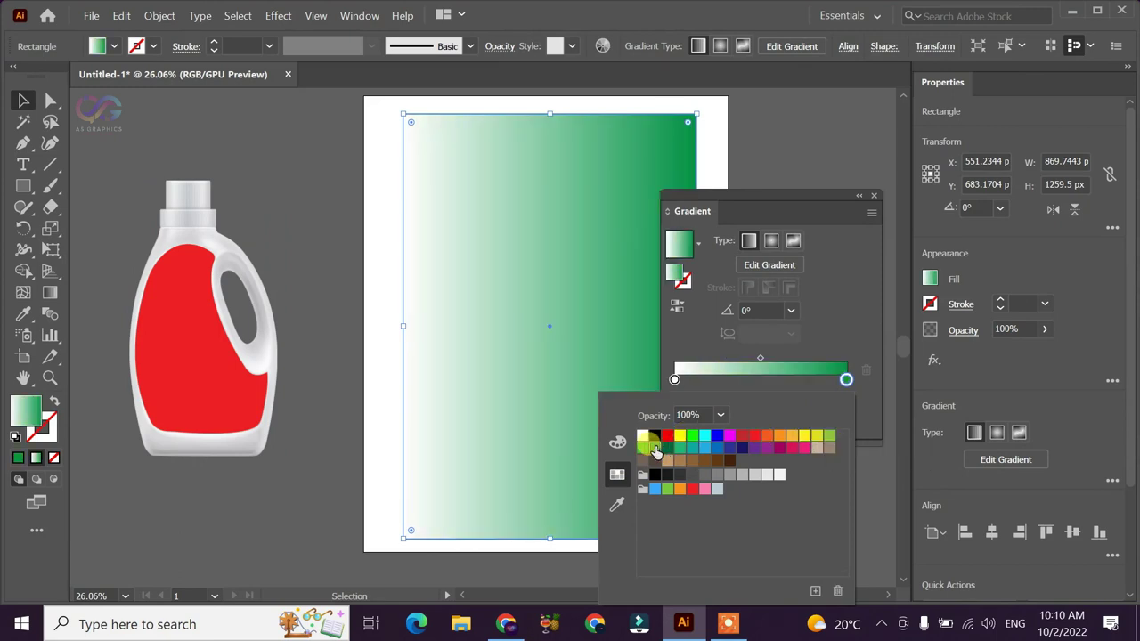
{"action": "left_click", "coordinate": [675, 381]}
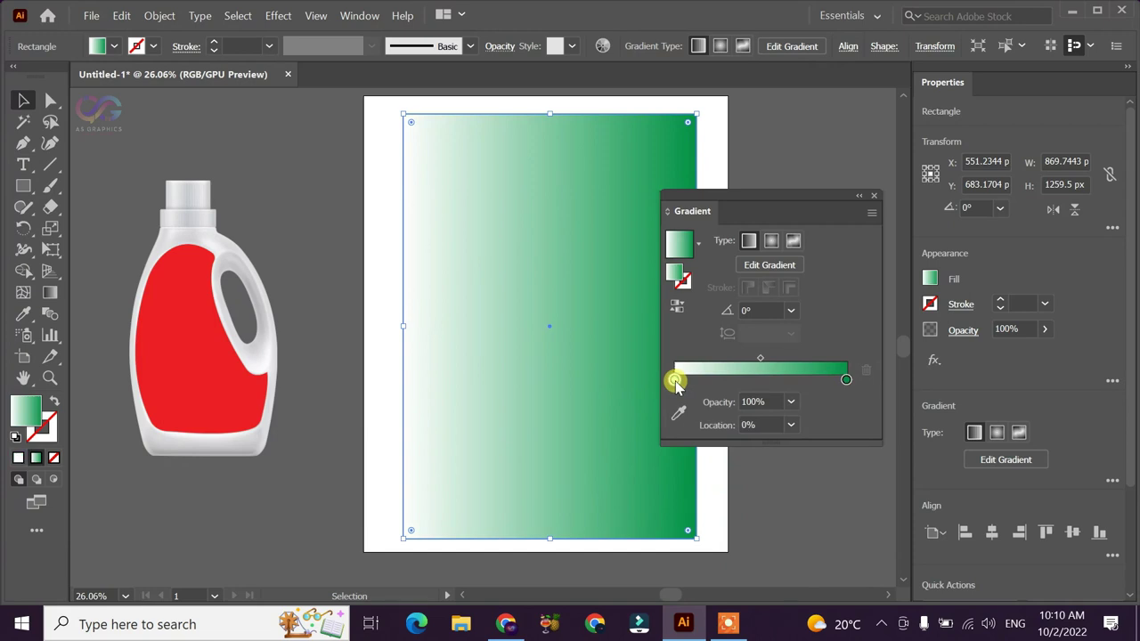
{"action": "double_click", "coordinate": [675, 382]}
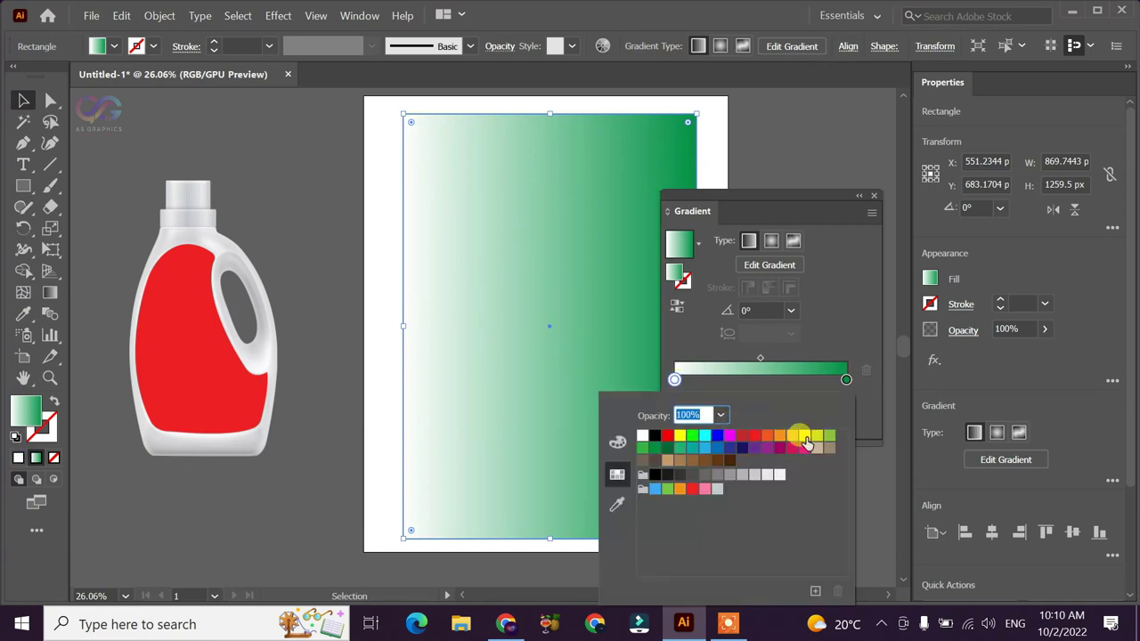
{"action": "left_click", "coordinate": [805, 436]}
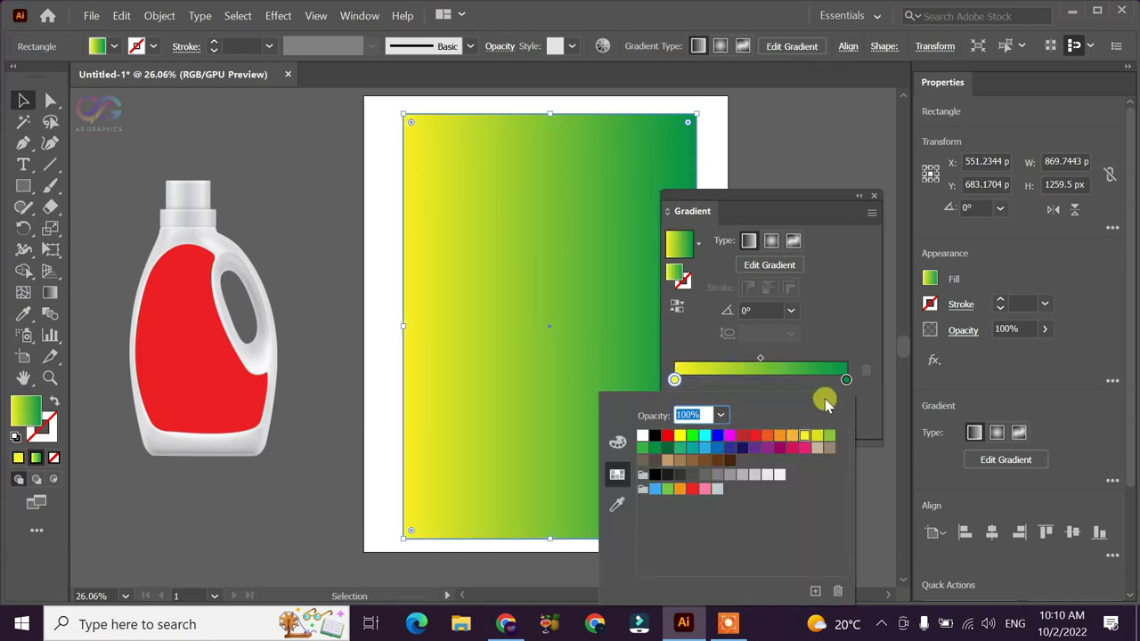
Darken the right gradient stop to dark green
{"action": "left_click", "coordinate": [845, 381]}
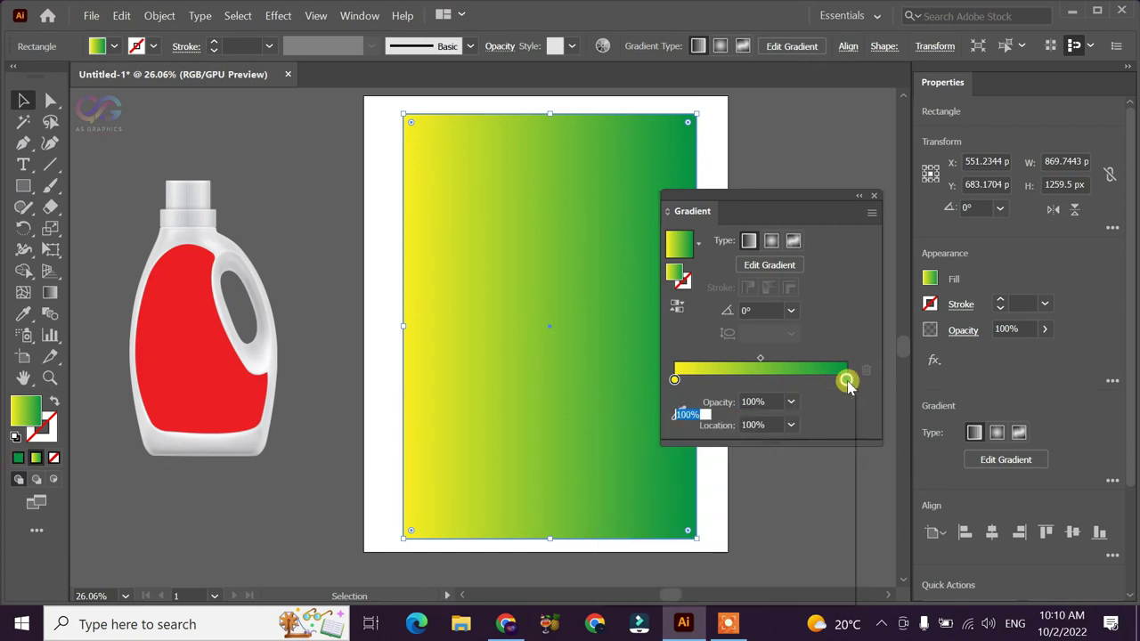
{"action": "double_click", "coordinate": [846, 381]}
{"action": "left_click", "coordinate": [674, 450]}
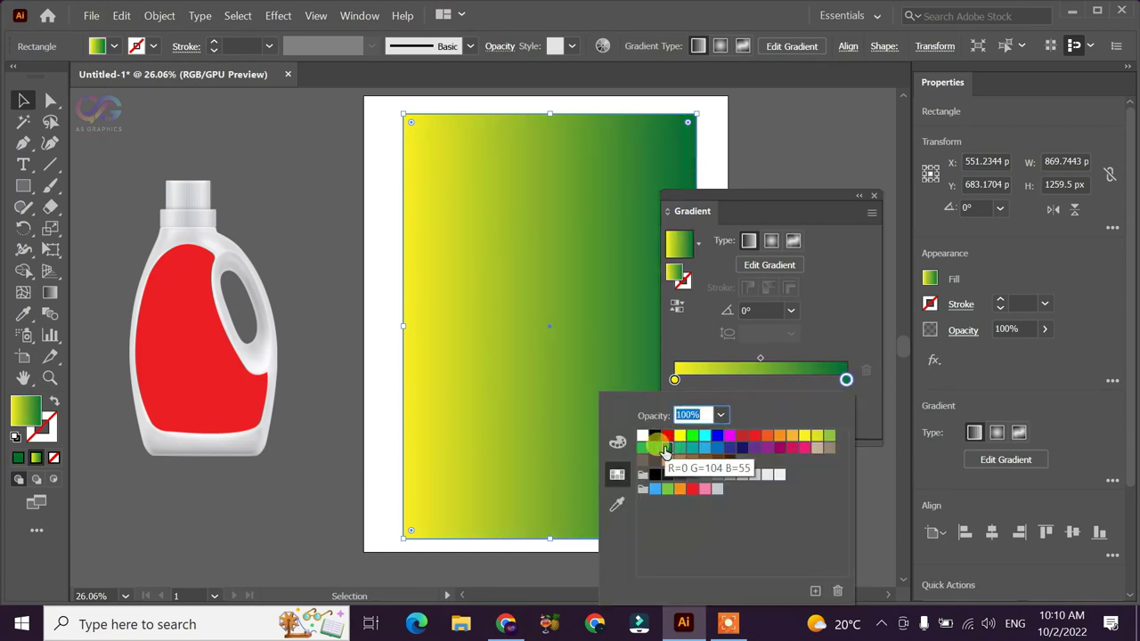
{"action": "left_click_drag", "start_coordinate": [739, 199], "coordinate": [783, 198]}
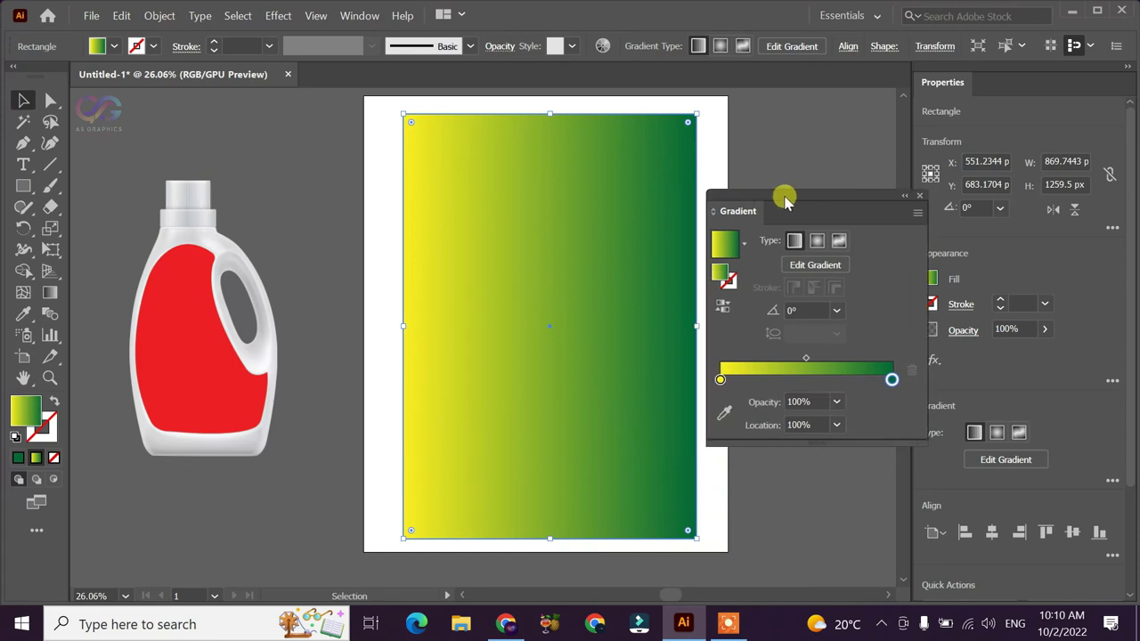
{"action": "left_click", "coordinate": [50, 293]}
Make the gradient run vertically and reverse it so yellow sits on top
{"action": "left_click", "coordinate": [570, 439]}
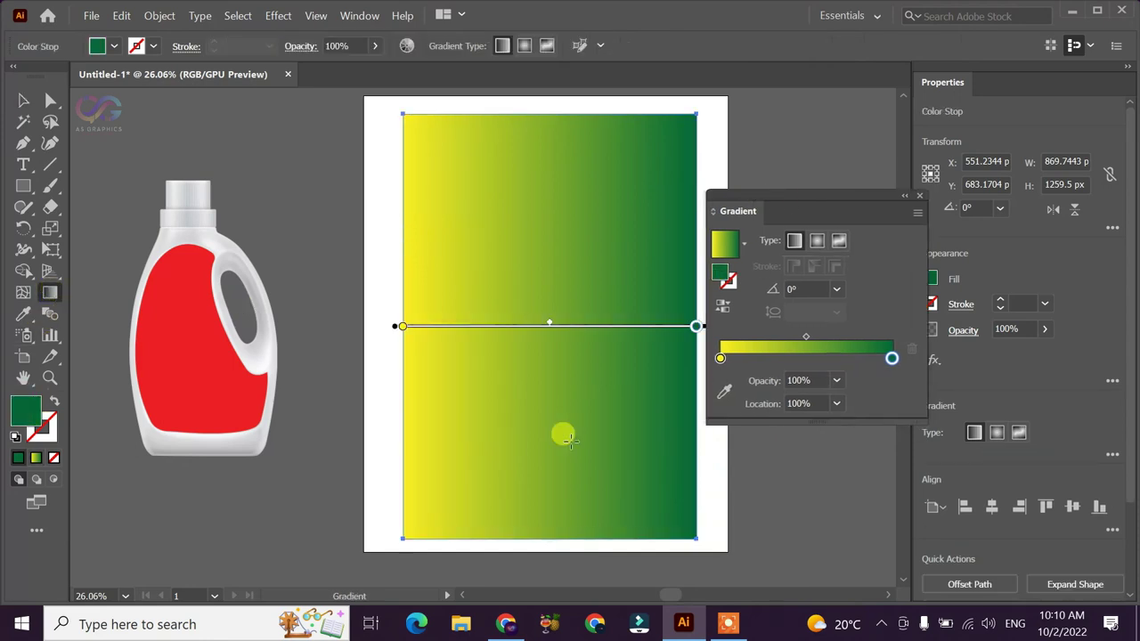
{"action": "left_click_drag", "start_coordinate": [537, 535], "coordinate": [546, 233]}
{"action": "left_click", "coordinate": [722, 305]}
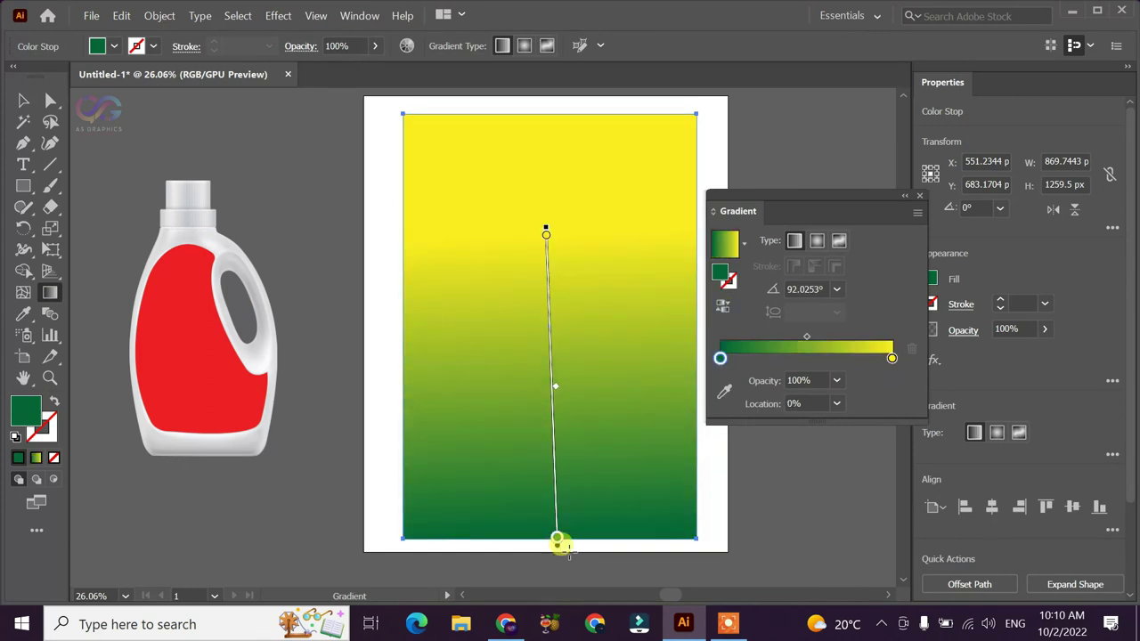
{"action": "left_click_drag", "start_coordinate": [559, 543], "coordinate": [510, 148]}
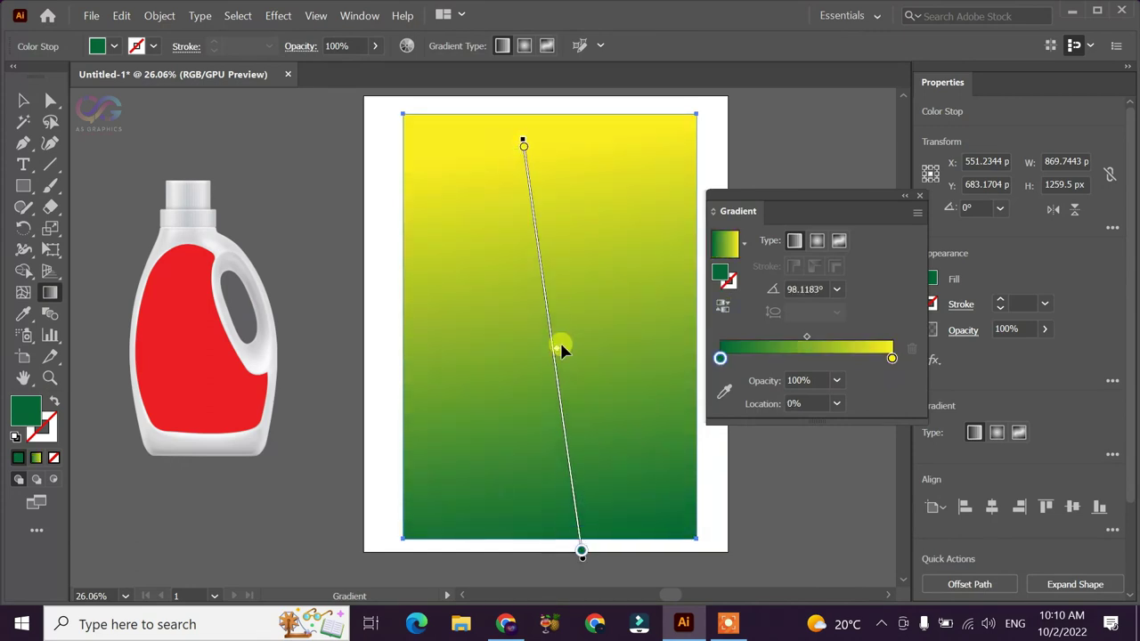
{"action": "left_click_drag", "start_coordinate": [560, 356], "coordinate": [552, 316]}
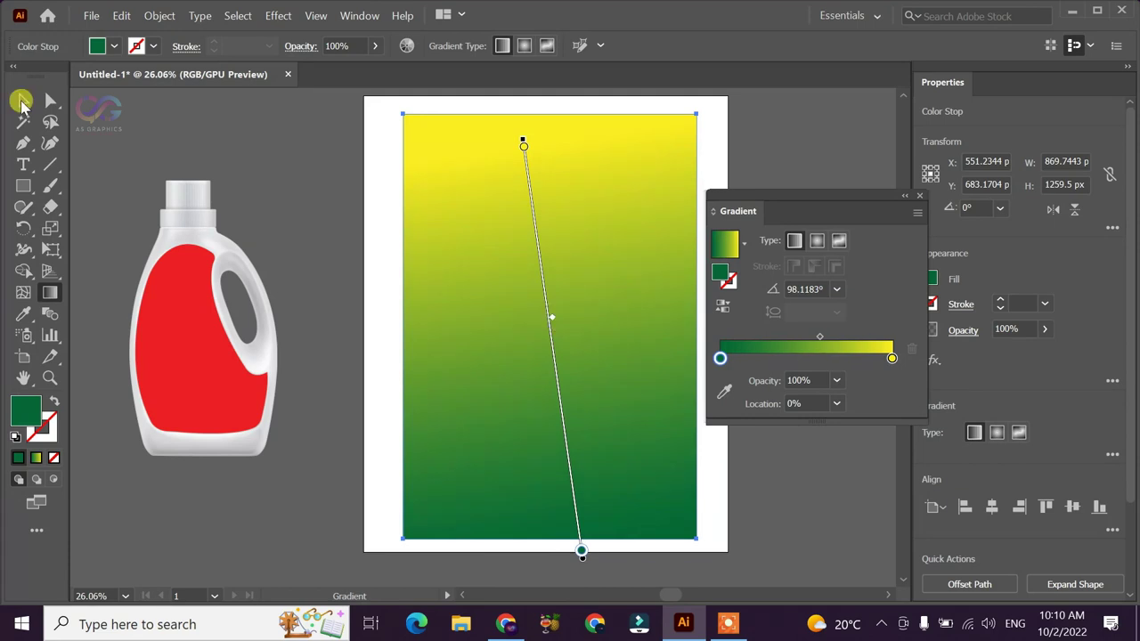
Nudge the yellow gradient stop slightly inward on the rectangle
{"action": "left_click", "coordinate": [20, 99]}
{"action": "left_click", "coordinate": [246, 127]}
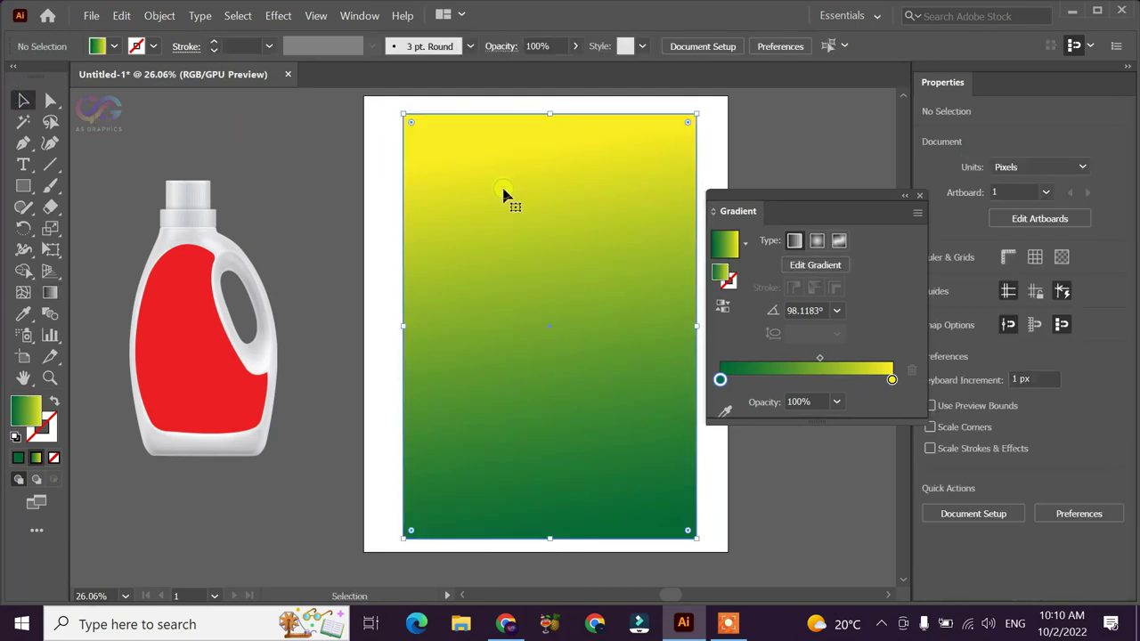
{"action": "left_click", "coordinate": [504, 194]}
{"action": "mouse_move", "coordinate": [520, 196]}
{"action": "left_mouse_down"}
{"action": "mouse_move", "coordinate": [509, 239]}
{"action": "mouse_move", "coordinate": [715, 157]}
{"action": "left_mouse_up"}
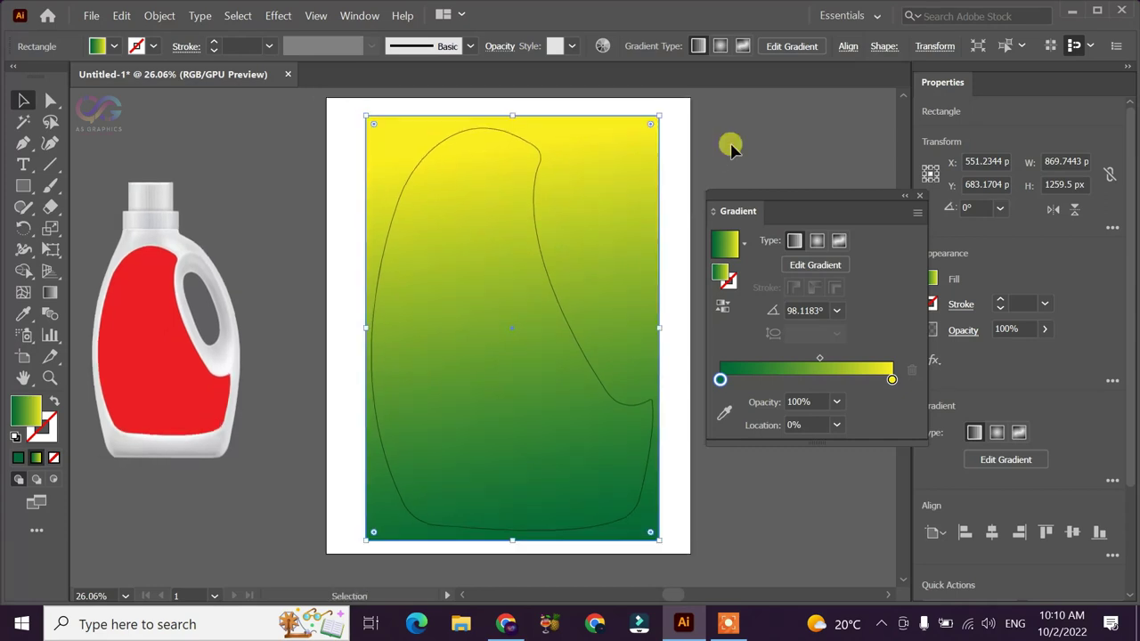
{"action": "left_click", "coordinate": [49, 292]}
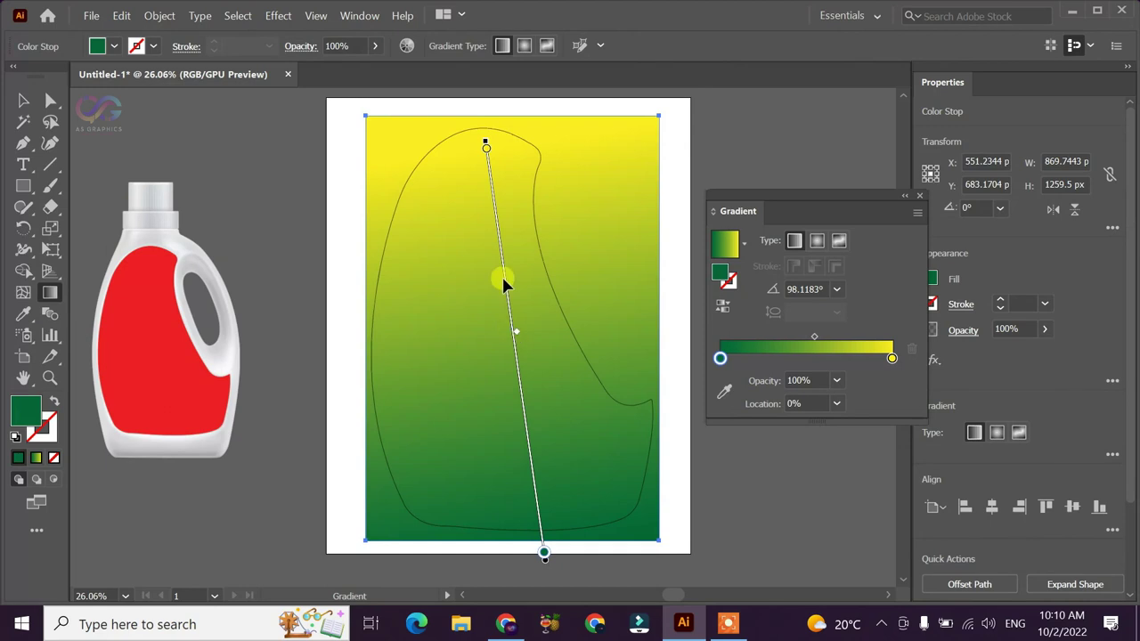
{"action": "left_click", "coordinate": [487, 155]}
{"action": "left_click_drag", "start_coordinate": [488, 160], "coordinate": [488, 165]}
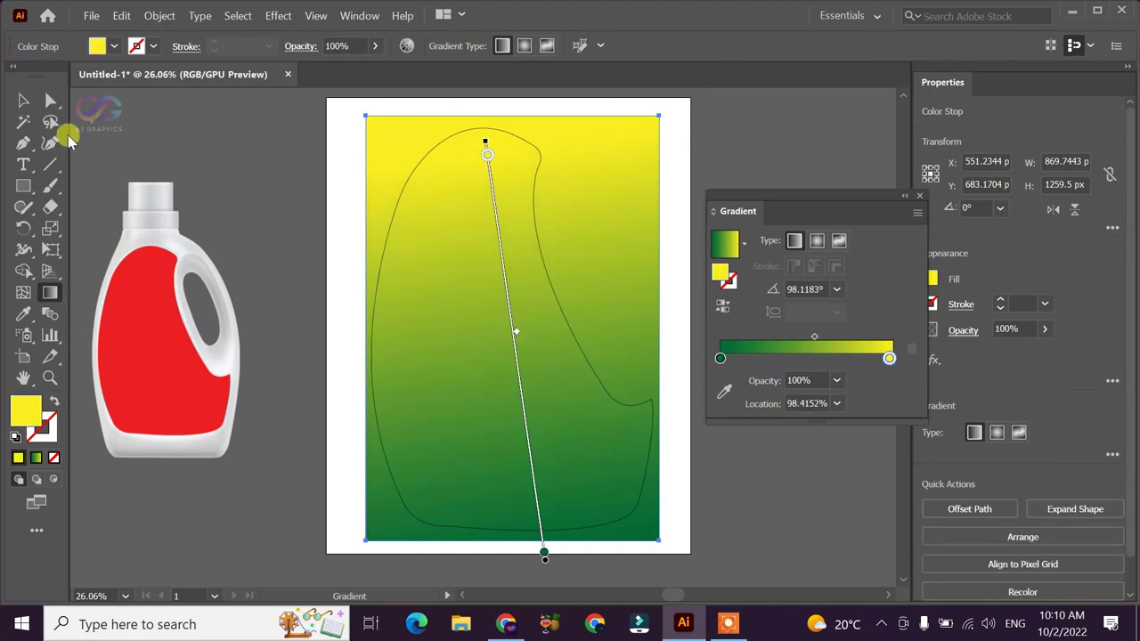
Close the Gradient panel
{"action": "left_click", "coordinate": [23, 99]}
{"action": "mouse_move", "coordinate": [219, 153]}
{"action": "left_mouse_down"}
{"action": "mouse_move", "coordinate": [267, 176]}
{"action": "mouse_move", "coordinate": [252, 168]}
{"action": "left_mouse_up"}
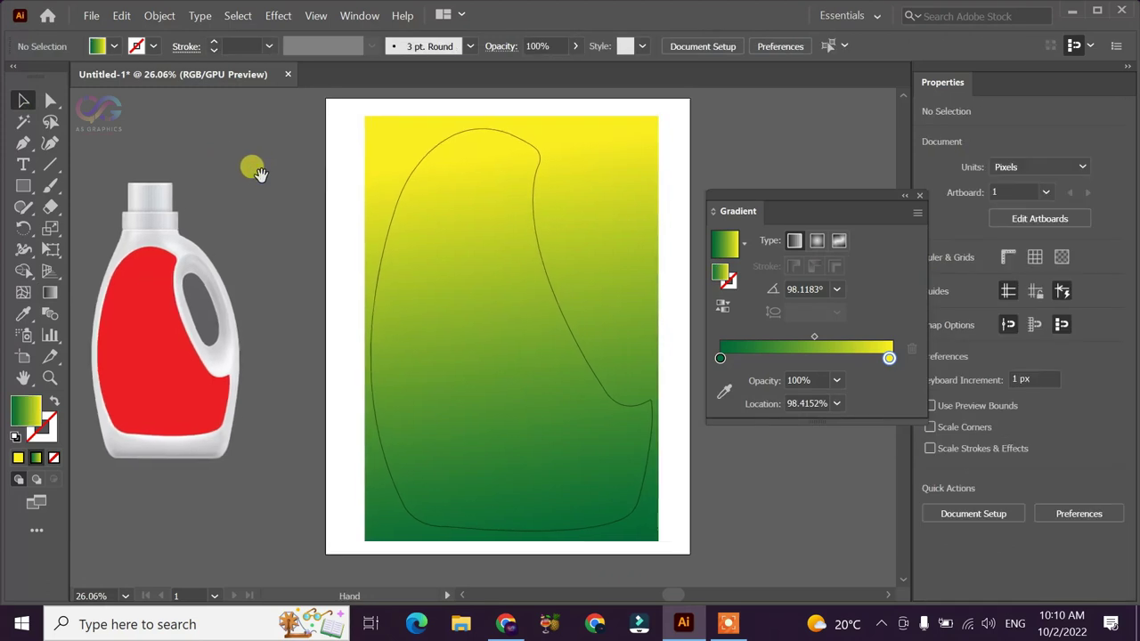
{"action": "left_click_drag", "start_coordinate": [877, 195], "coordinate": [857, 158]}
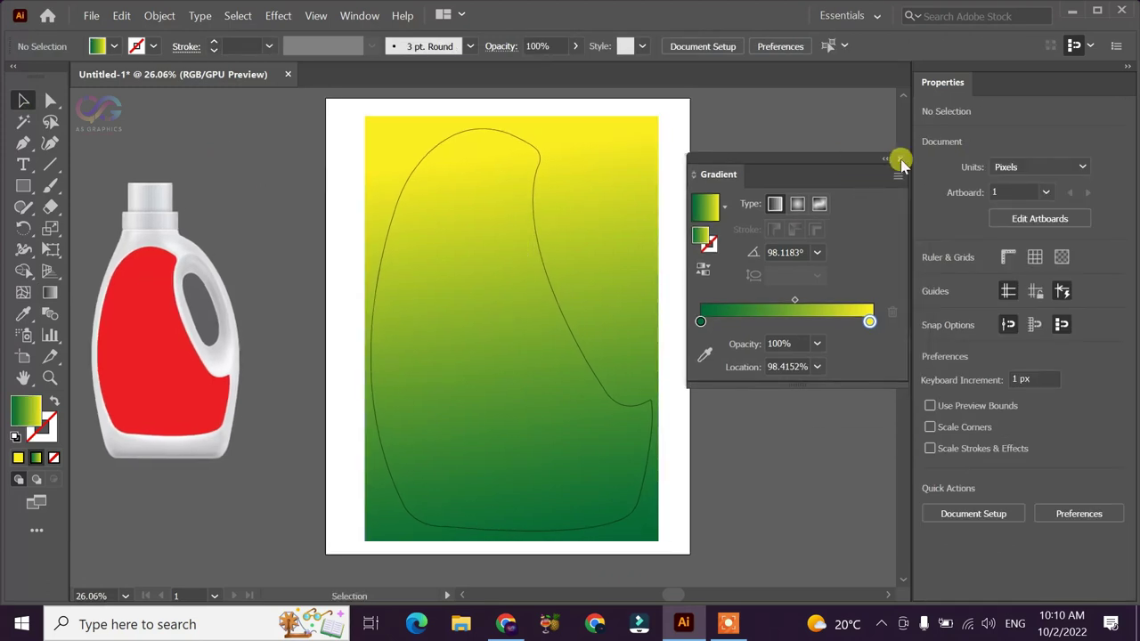
{"action": "left_click", "coordinate": [900, 159]}
Keep the gradient rectangle in place, undoing an accidental move to the left
{"action": "left_click_drag", "start_coordinate": [723, 219], "coordinate": [732, 221]}
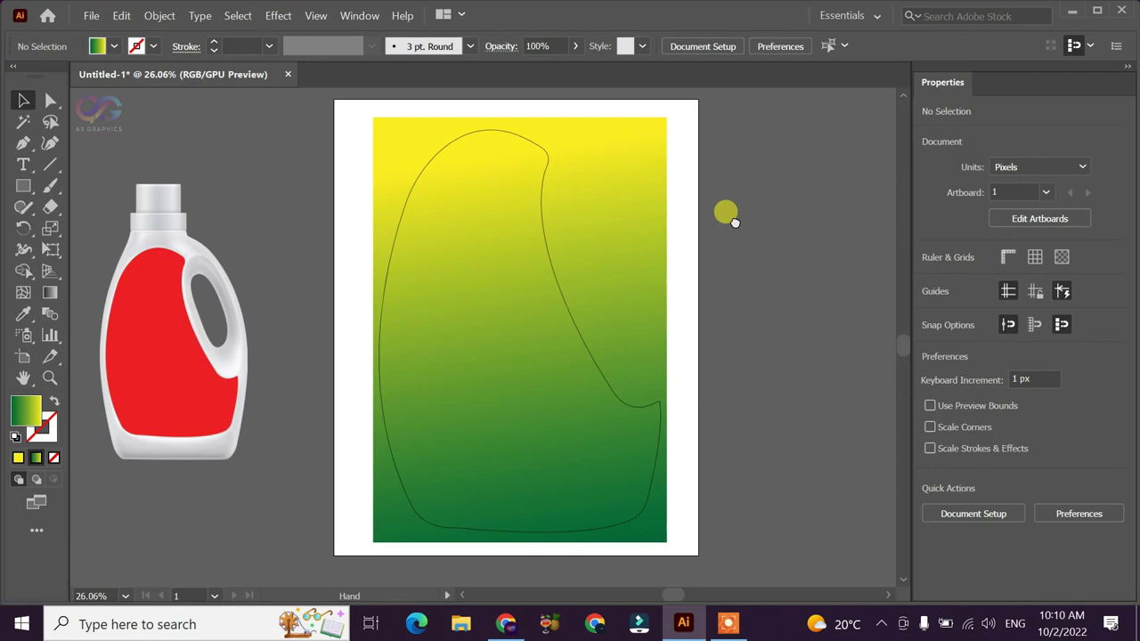
{"action": "left_click", "coordinate": [557, 268]}
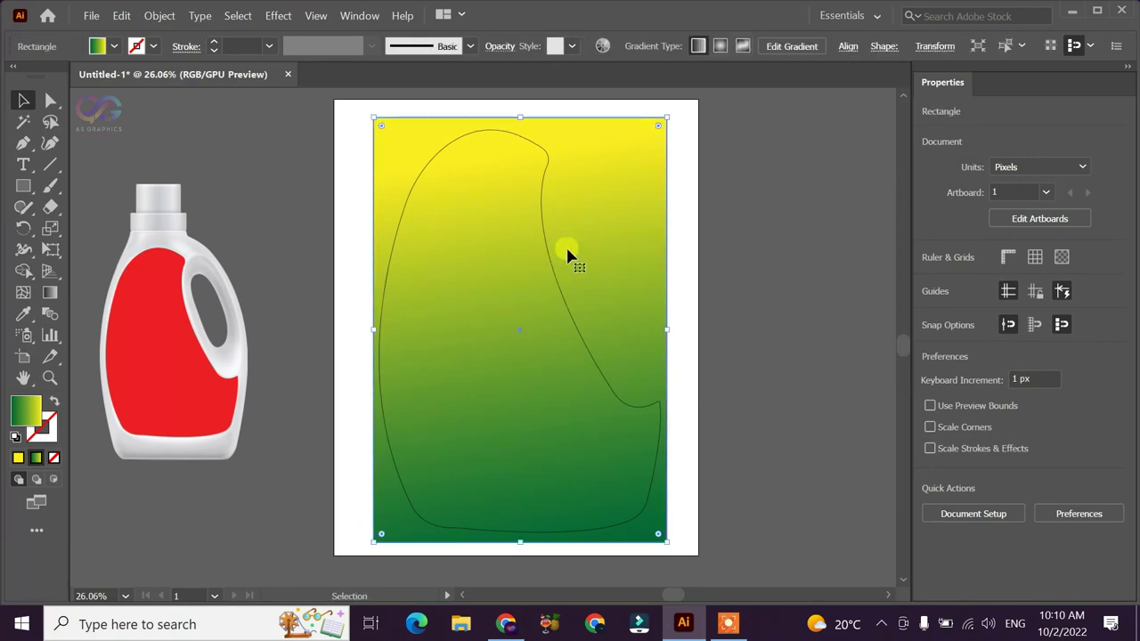
{"action": "left_click", "coordinate": [754, 285]}
{"action": "left_click_drag", "start_coordinate": [547, 255], "coordinate": [471, 258]}
{"action": "key", "text": "ctrl+z"}
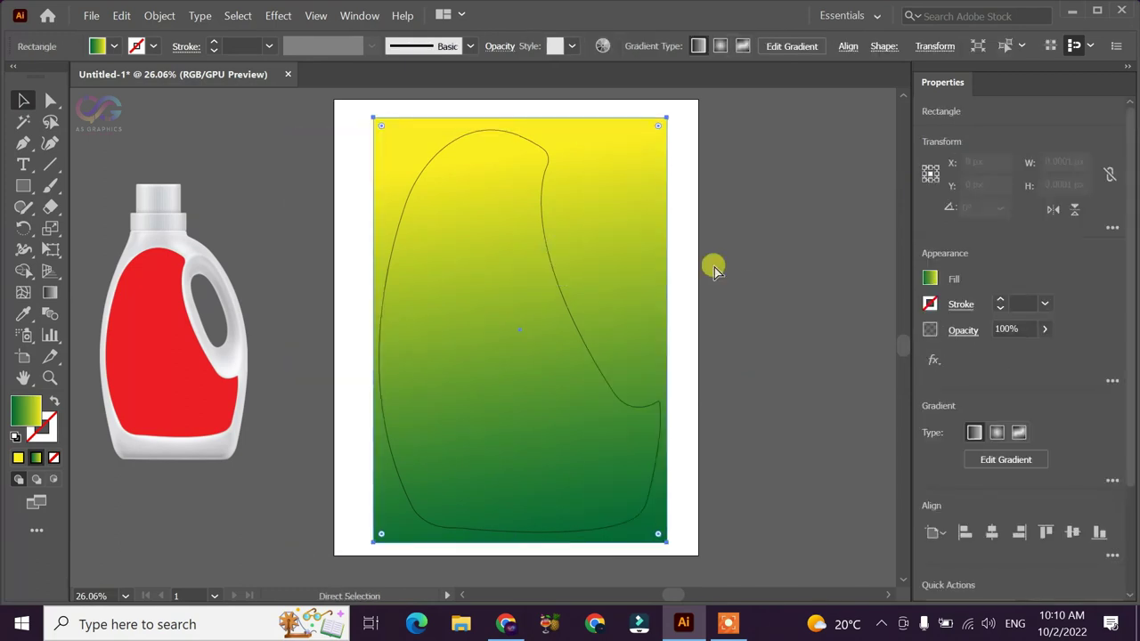
{"action": "left_click", "coordinate": [725, 264]}
{"action": "left_click_drag", "start_coordinate": [726, 255], "coordinate": [728, 259]}
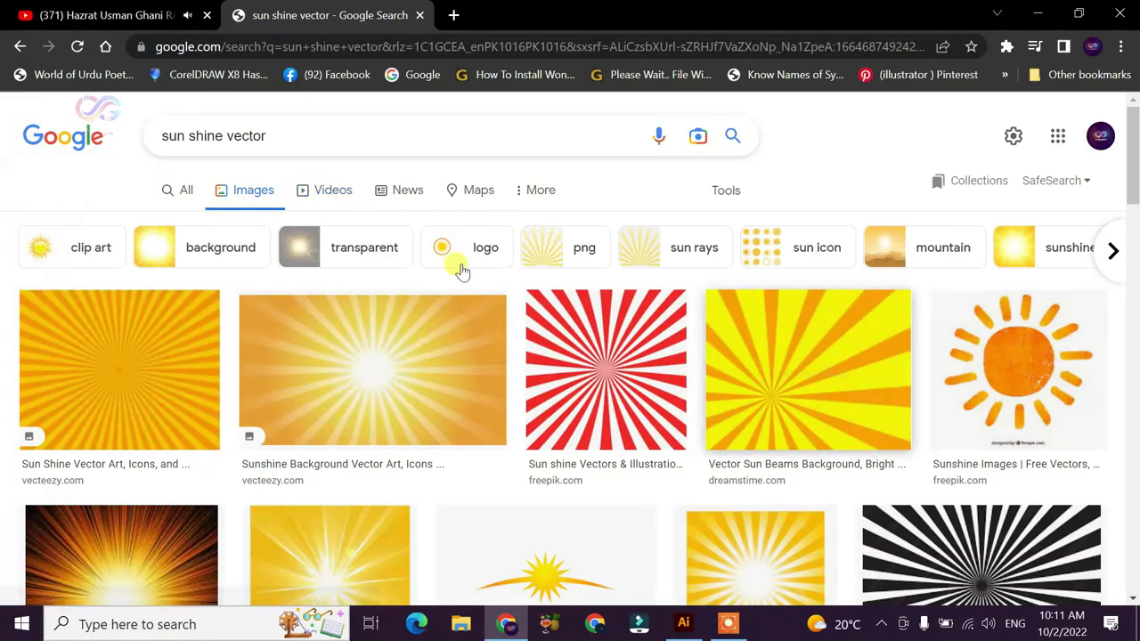
Open the red-and-white Freepik sunburst preview from the 'sun shine vector' results and copy the image
{"action": "left_click", "coordinate": [368, 318]}
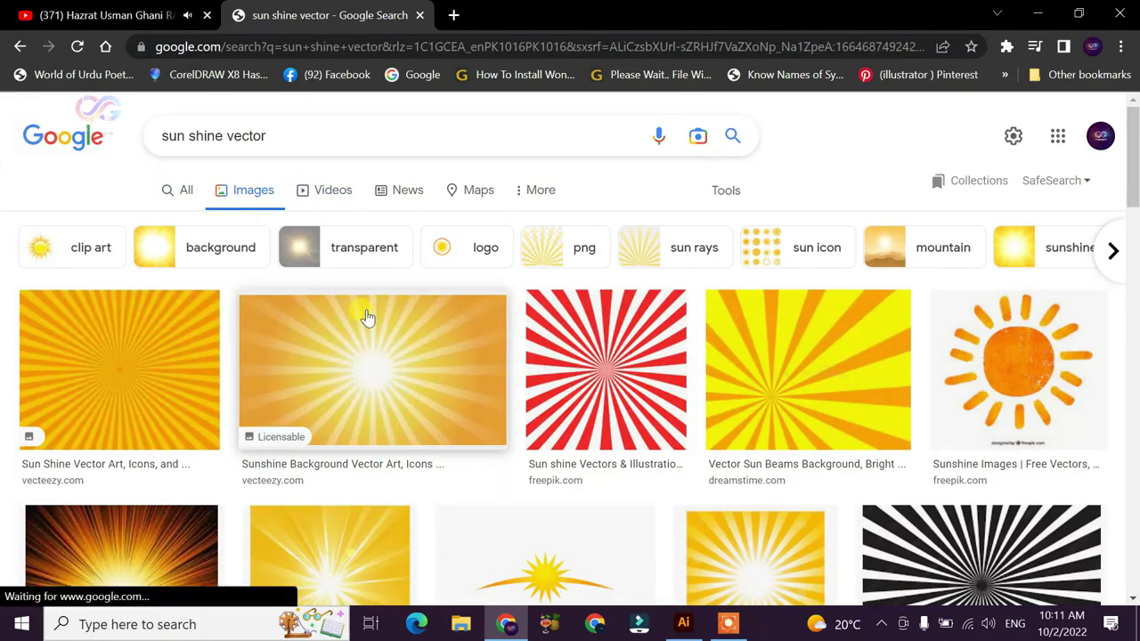
{"action": "scroll", "coordinate": [481, 334], "scroll_direction": "down", "scroll_amount": 2}
{"action": "scroll", "coordinate": [623, 338], "scroll_direction": "up", "scroll_amount": 1}
{"action": "scroll", "coordinate": [659, 326], "scroll_direction": "down", "scroll_amount": 2}
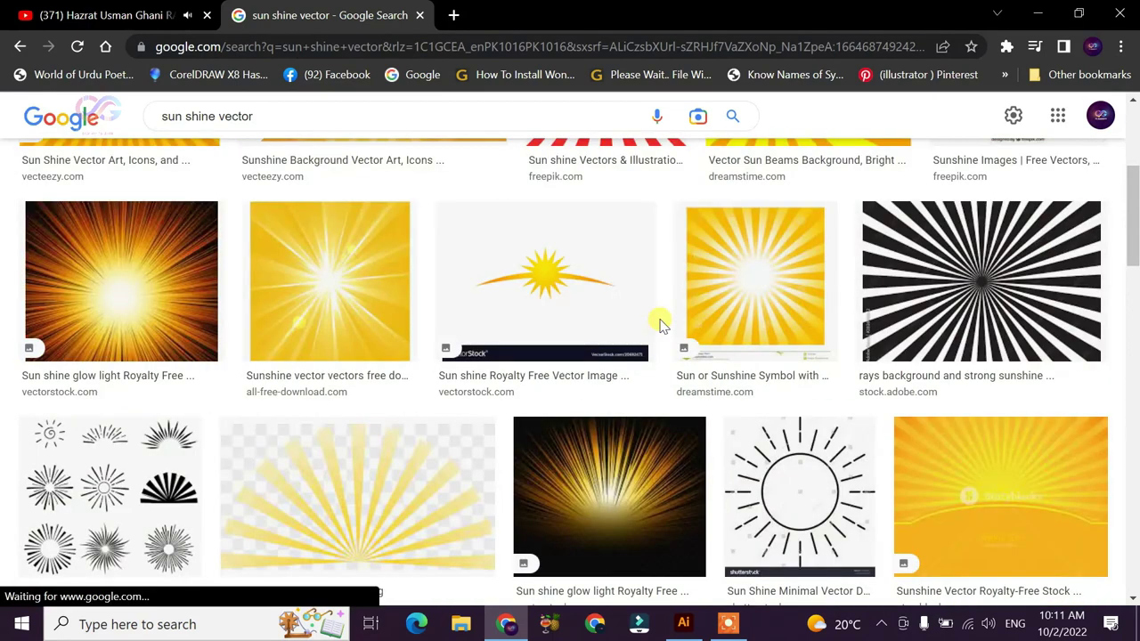
{"action": "scroll", "coordinate": [621, 307], "scroll_direction": "up", "scroll_amount": 3}
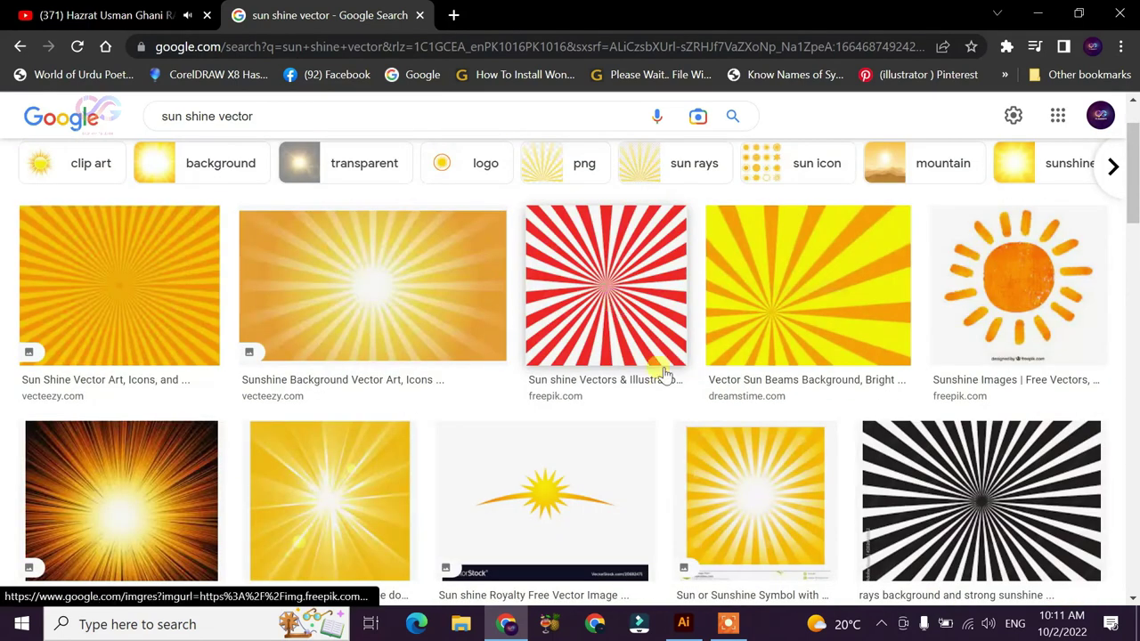
{"action": "left_click", "coordinate": [659, 375]}
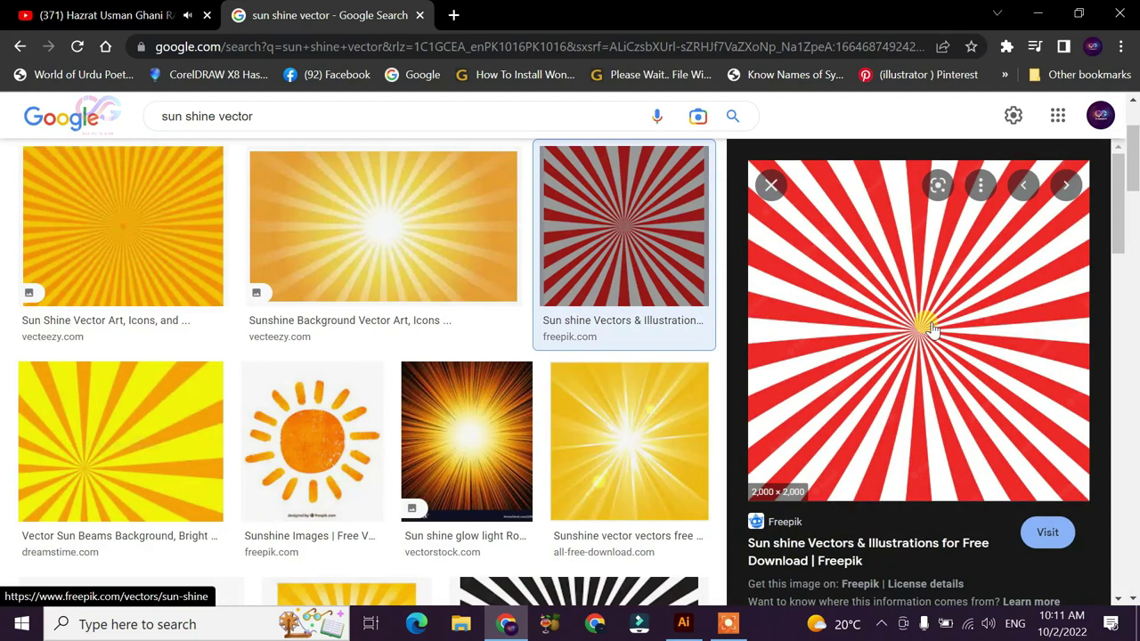
{"action": "right_click", "coordinate": [874, 322]}
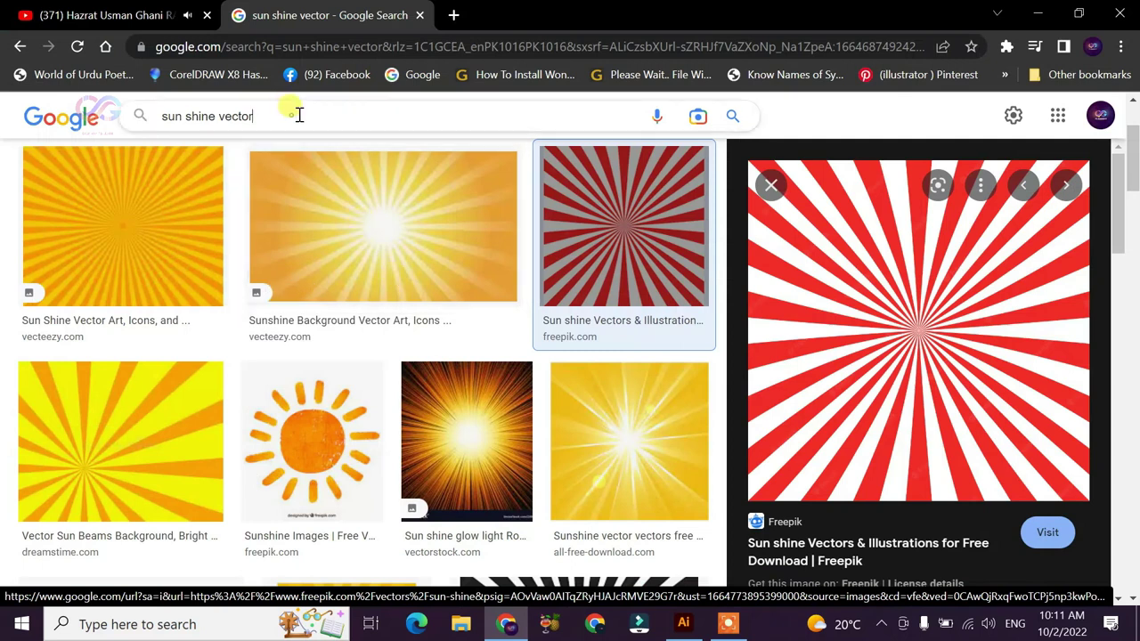
Select the search query text, then deselect it and scroll back up
{"action": "left_click_drag", "start_coordinate": [298, 116], "coordinate": [162, 114]}
{"action": "left_click", "coordinate": [287, 117]}
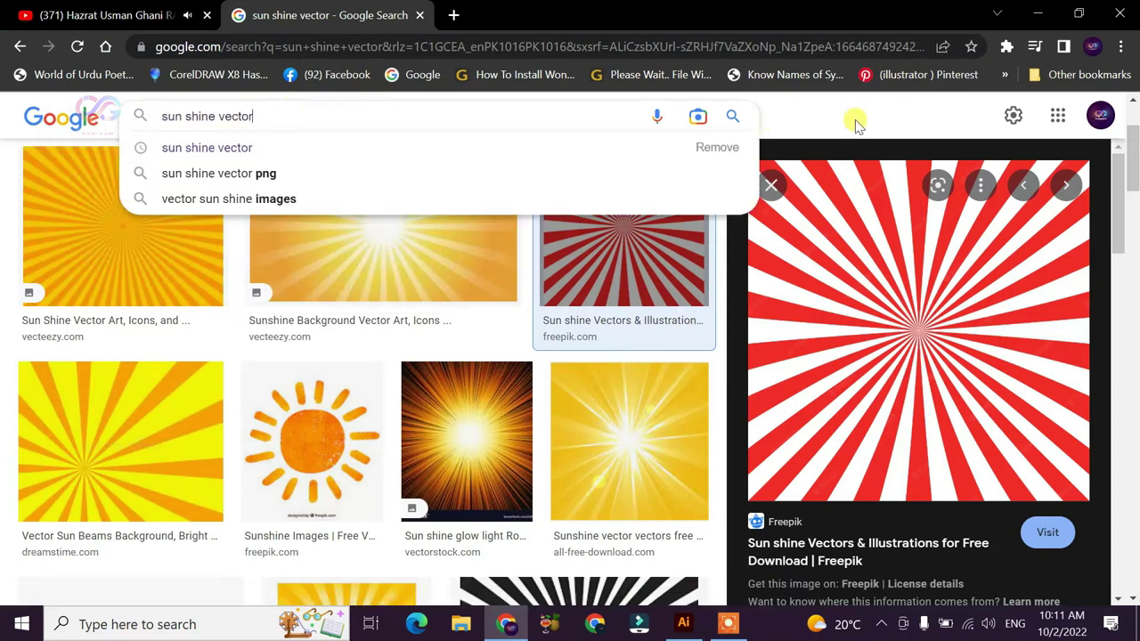
{"action": "scroll", "coordinate": [855, 125], "scroll_direction": "up", "scroll_amount": 2}
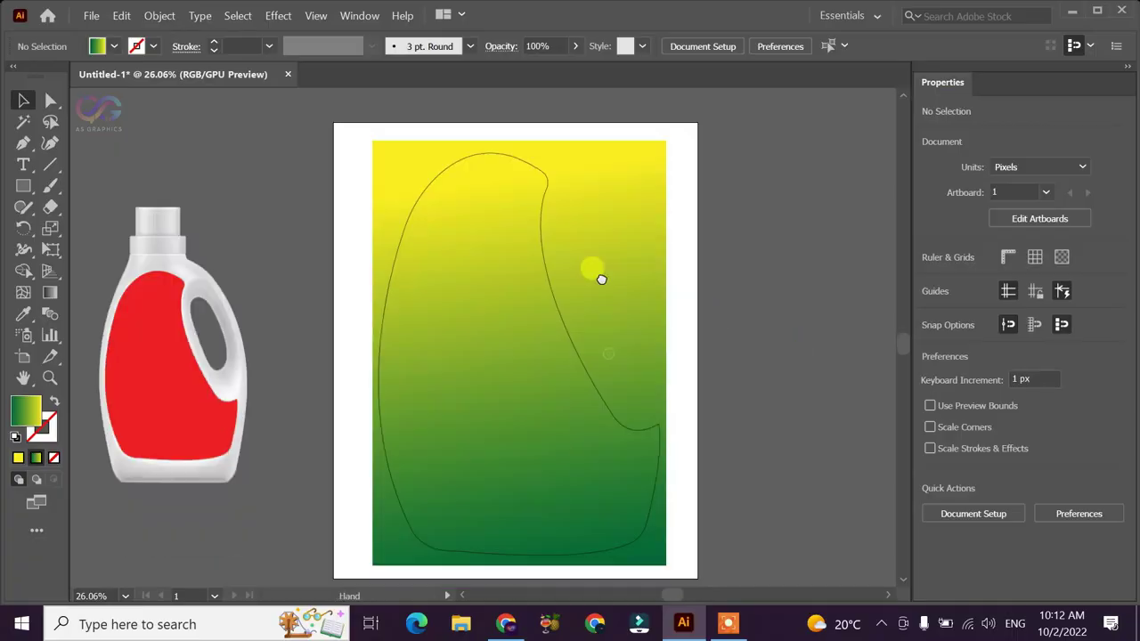
Paste the sunburst, place it right of the artboard and scale it to 580 px square
{"action": "key", "text": "ctrl+v"}
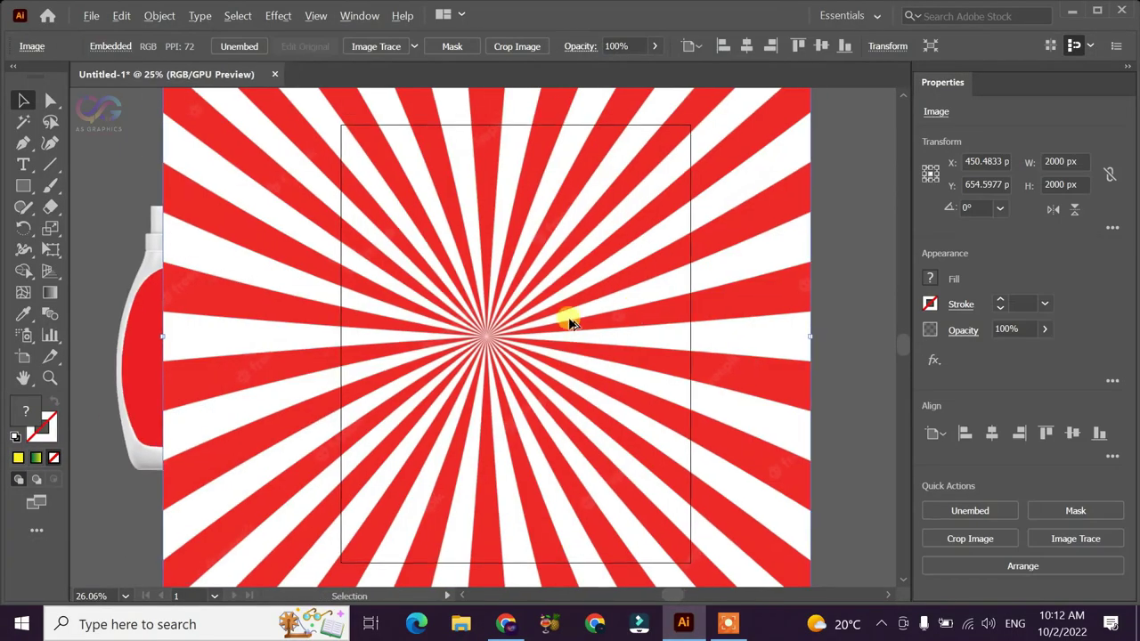
{"action": "scroll", "coordinate": [570, 322], "scroll_direction": "down", "scroll_amount": 1}
{"action": "left_click_drag", "start_coordinate": [570, 311], "coordinate": [741, 241]}
{"action": "scroll", "coordinate": [741, 242], "scroll_direction": "down", "scroll_amount": 1}
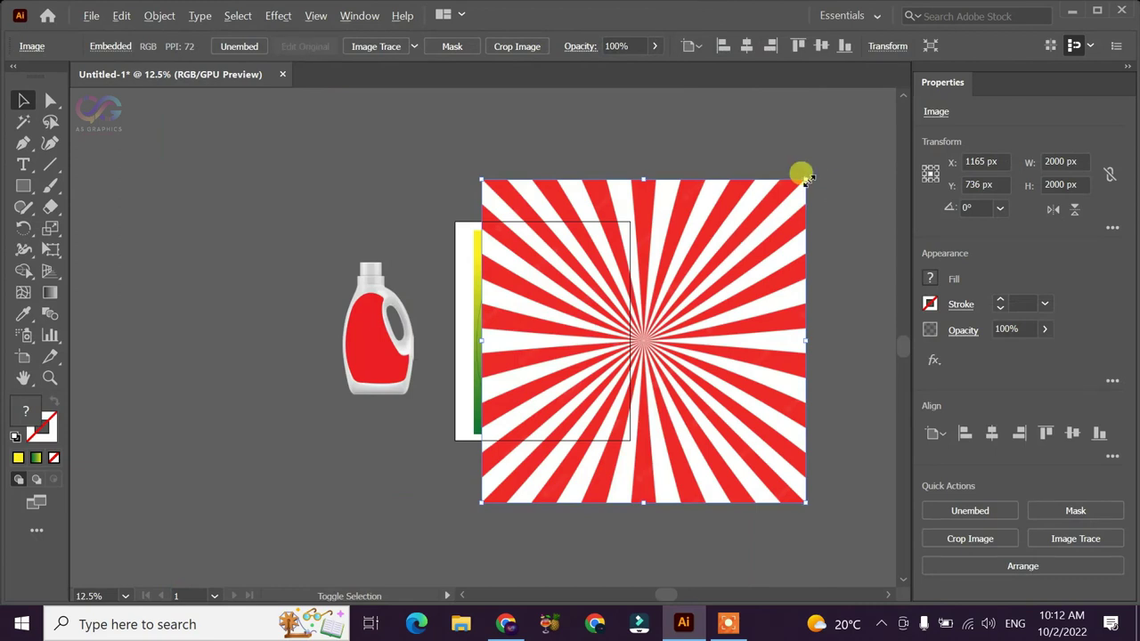
{"action": "mouse_move", "coordinate": [806, 179]}
{"action": "left_mouse_down"}
{"action": "mouse_move", "coordinate": [695, 303]}
{"action": "mouse_move", "coordinate": [738, 265]}
{"action": "left_mouse_up"}
{"action": "left_click", "coordinate": [776, 309]}
{"action": "scroll", "coordinate": [725, 329], "scroll_direction": "up", "scroll_amount": 2}
{"action": "scroll", "coordinate": [725, 330], "scroll_direction": "up", "scroll_amount": 3}
Image-trace the sunburst with the Black and White Logo preset, accepting the slow-processing warning
{"action": "left_click_drag", "start_coordinate": [691, 295], "coordinate": [656, 259]}
{"action": "left_click", "coordinate": [686, 246]}
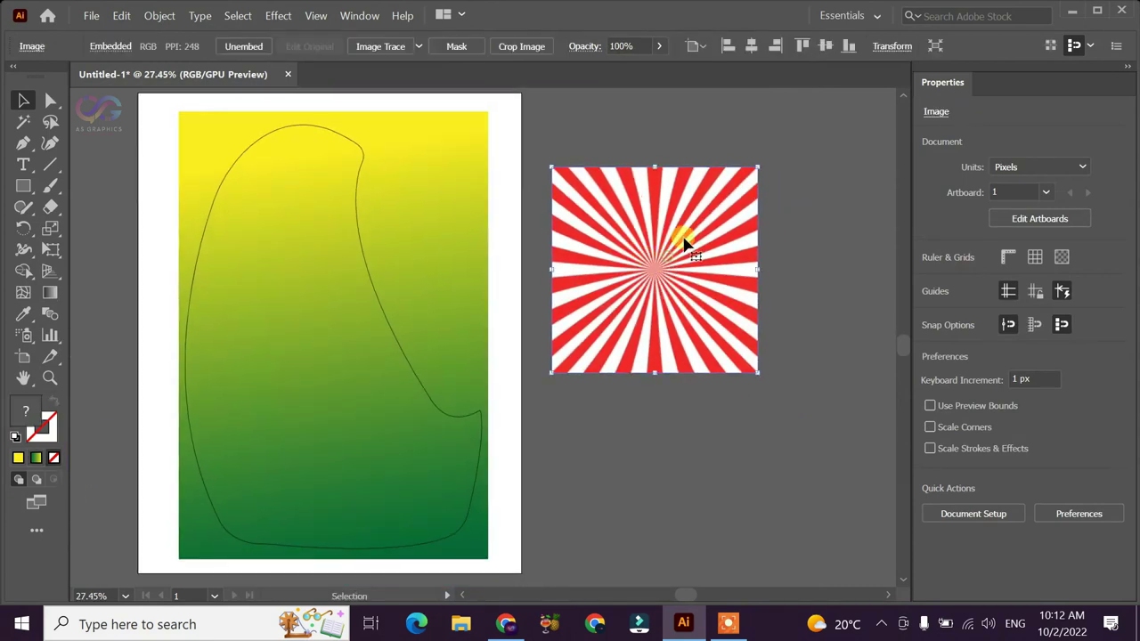
{"action": "left_click", "coordinate": [419, 48]}
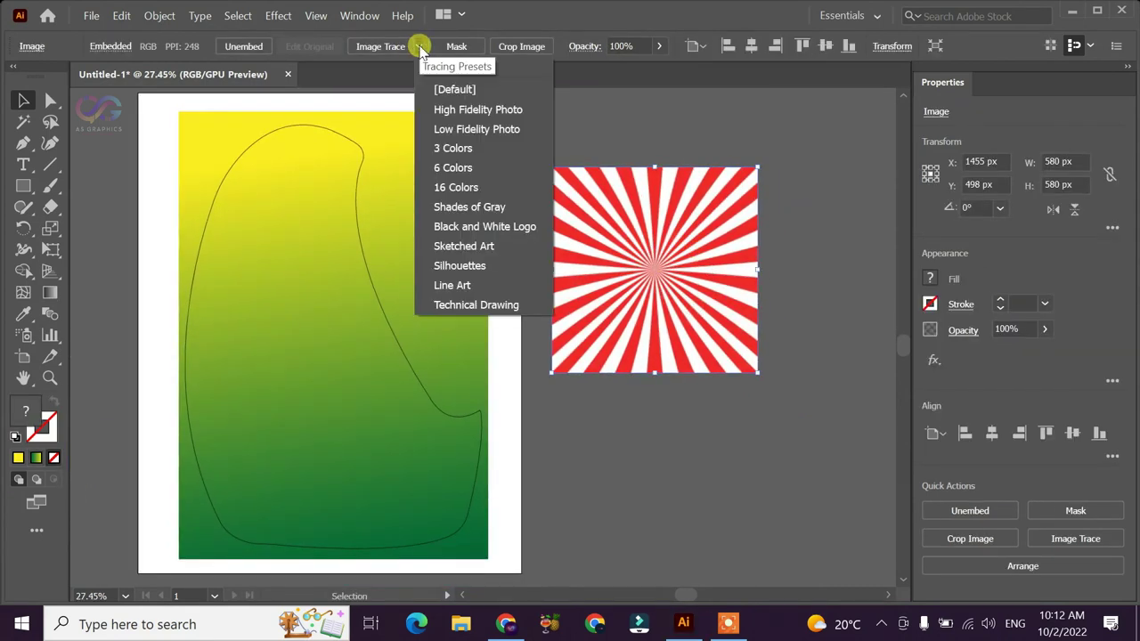
{"action": "left_click", "coordinate": [476, 227]}
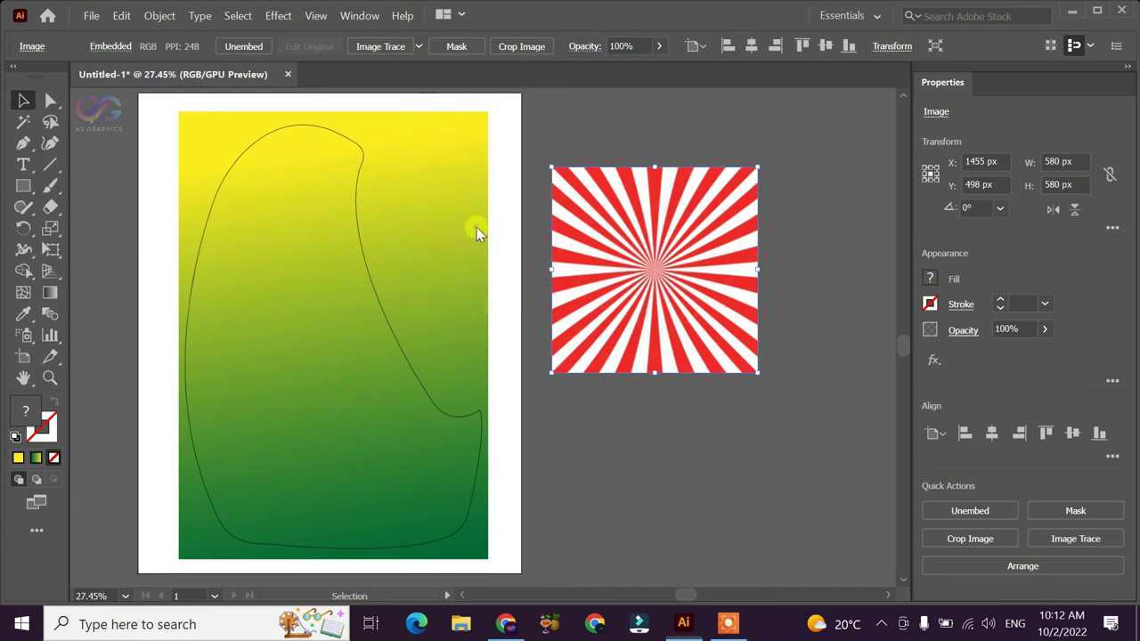
{"action": "left_click", "coordinate": [672, 333]}
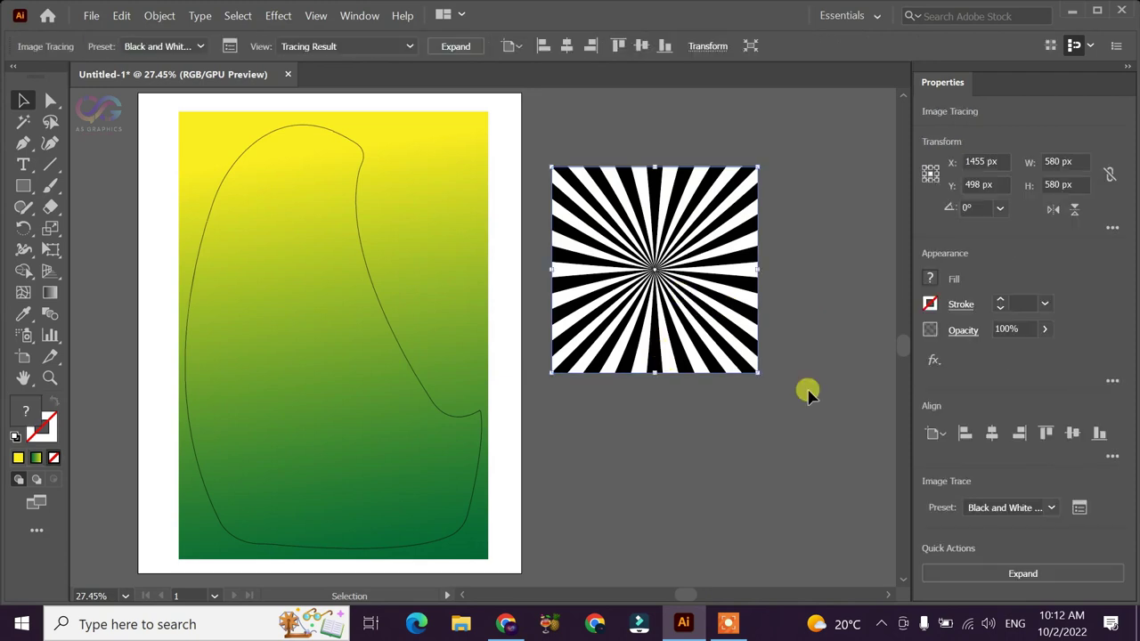
Expand the traced sunburst into editable paths and move the group up and right
{"action": "left_click", "coordinate": [1010, 574]}
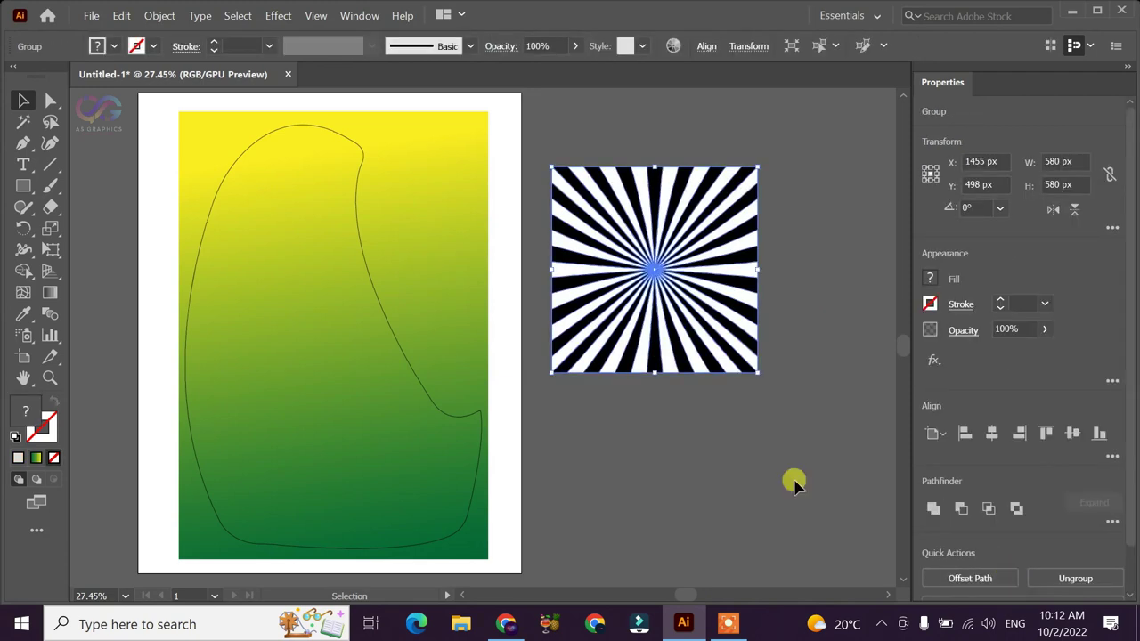
{"action": "left_click", "coordinate": [792, 481]}
{"action": "left_click", "coordinate": [656, 242]}
{"action": "scroll", "coordinate": [672, 250], "scroll_direction": "up", "scroll_amount": 3}
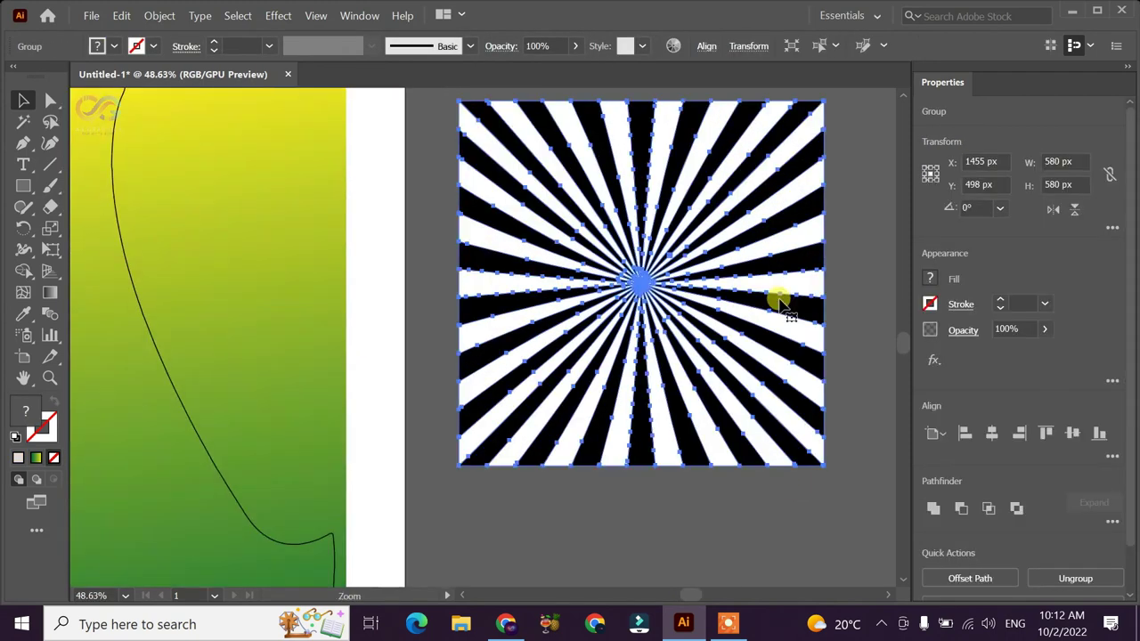
{"action": "scroll", "coordinate": [484, 276], "scroll_direction": "down", "scroll_amount": 2}
{"action": "left_click_drag", "start_coordinate": [719, 258], "coordinate": [663, 257]}
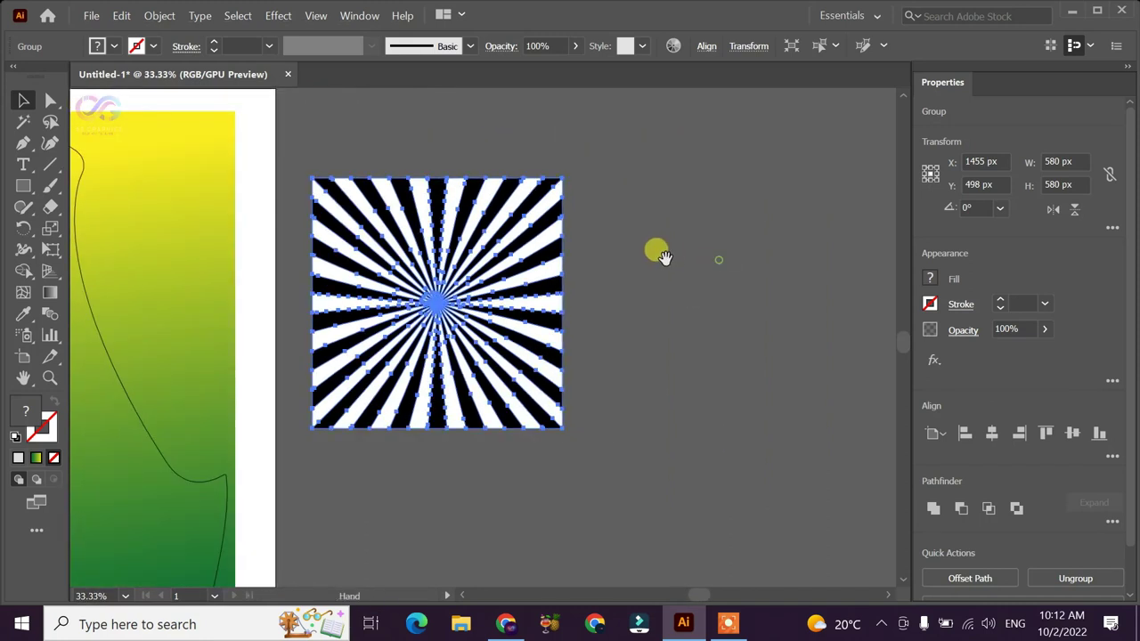
{"action": "left_click", "coordinate": [663, 257]}
{"action": "left_click_drag", "start_coordinate": [491, 186], "coordinate": [583, 168]}
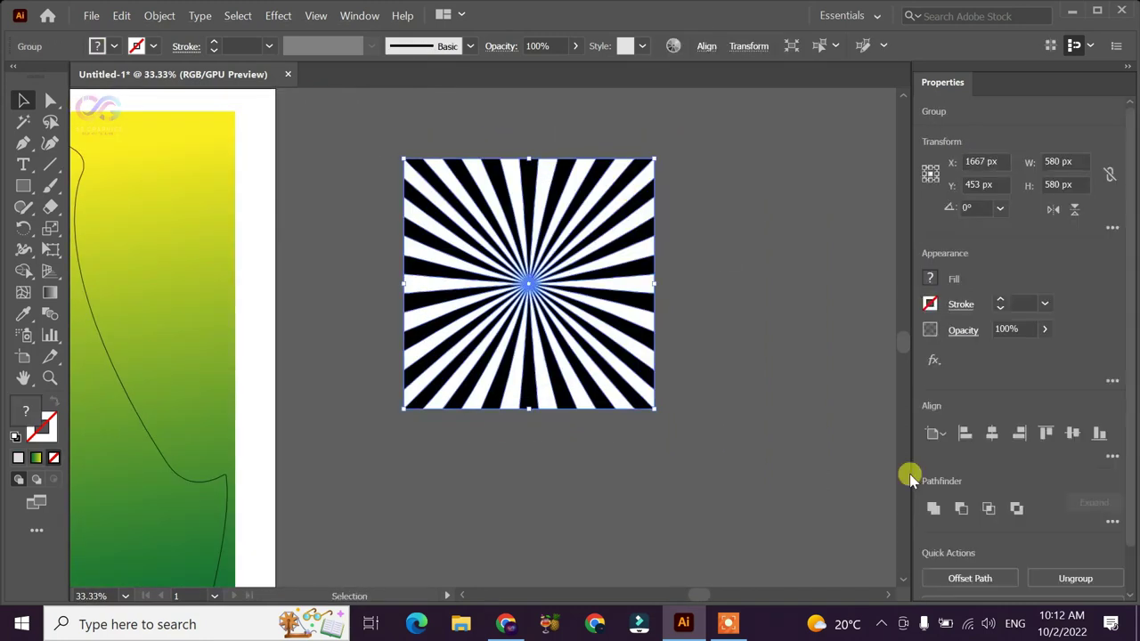
Delete all the white stripes at once with the Magic Wand, leaving only black rays
{"action": "left_click", "coordinate": [797, 428]}
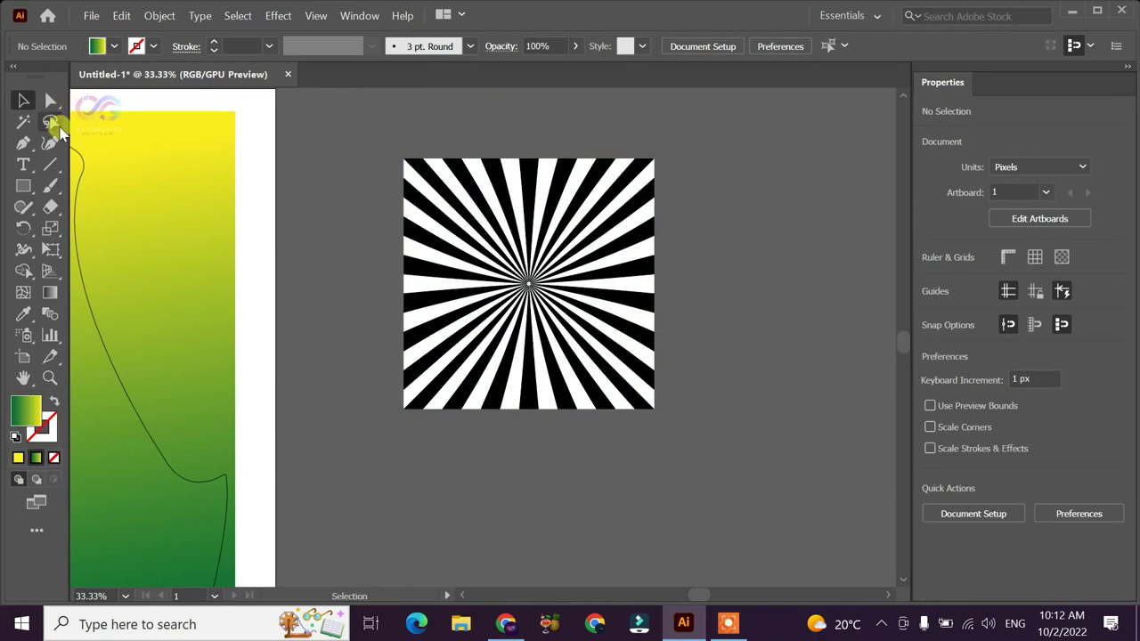
{"action": "left_click", "coordinate": [24, 122]}
{"action": "left_click", "coordinate": [465, 162]}
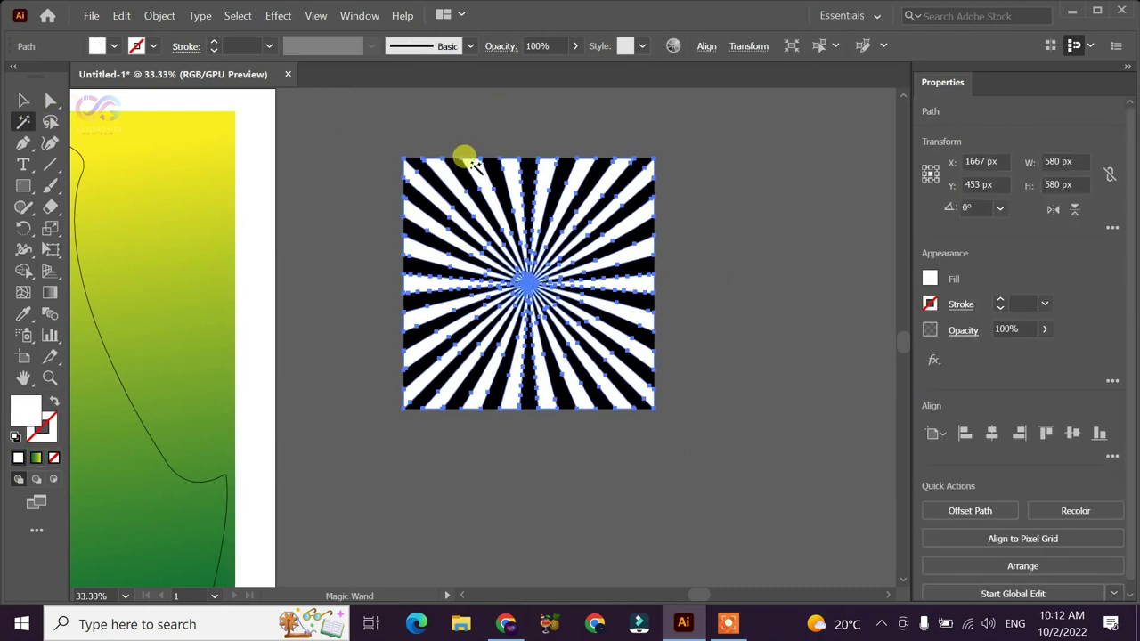
{"action": "key", "text": "Delete"}
{"action": "left_click", "coordinate": [24, 101]}
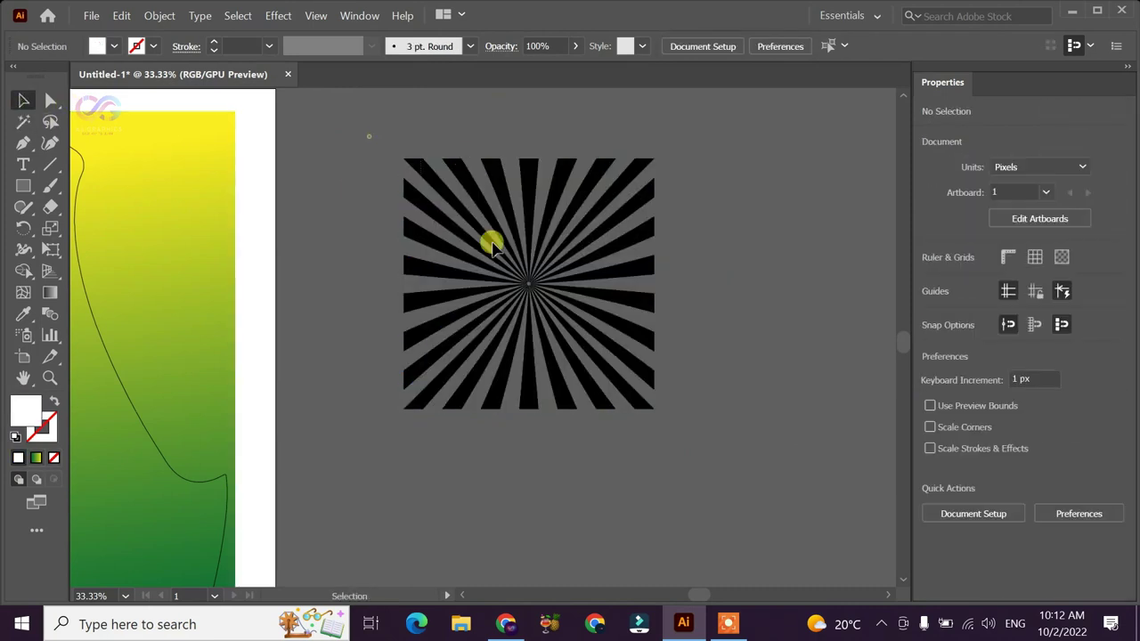
Combine the black rays into one compound path and nudge it slightly right
{"action": "left_click", "coordinate": [504, 326]}
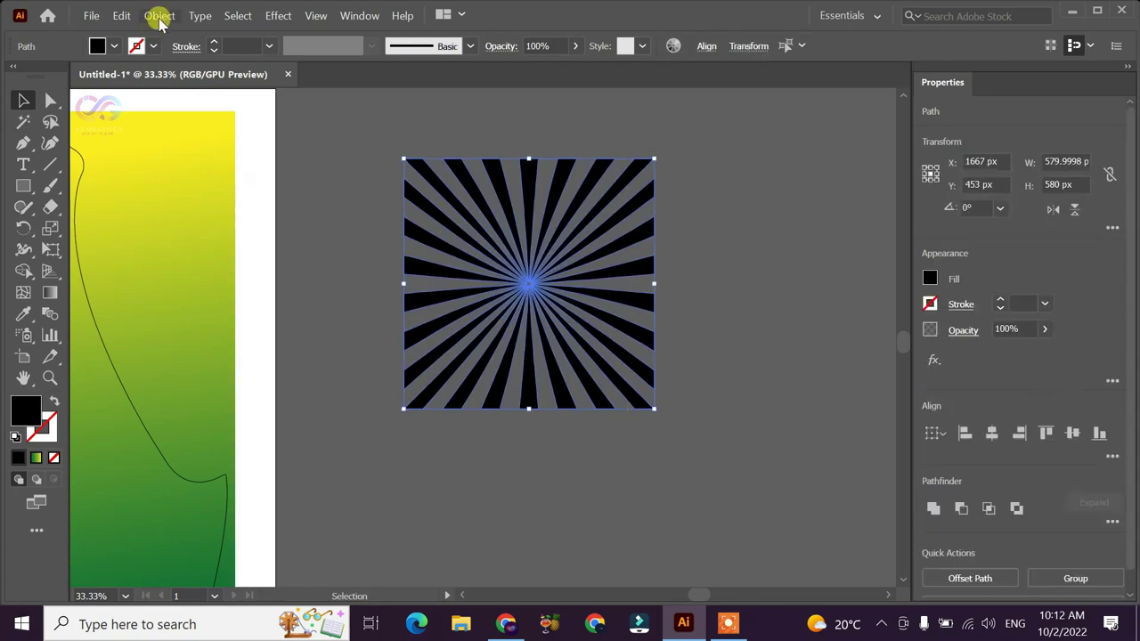
{"action": "left_click", "coordinate": [160, 15]}
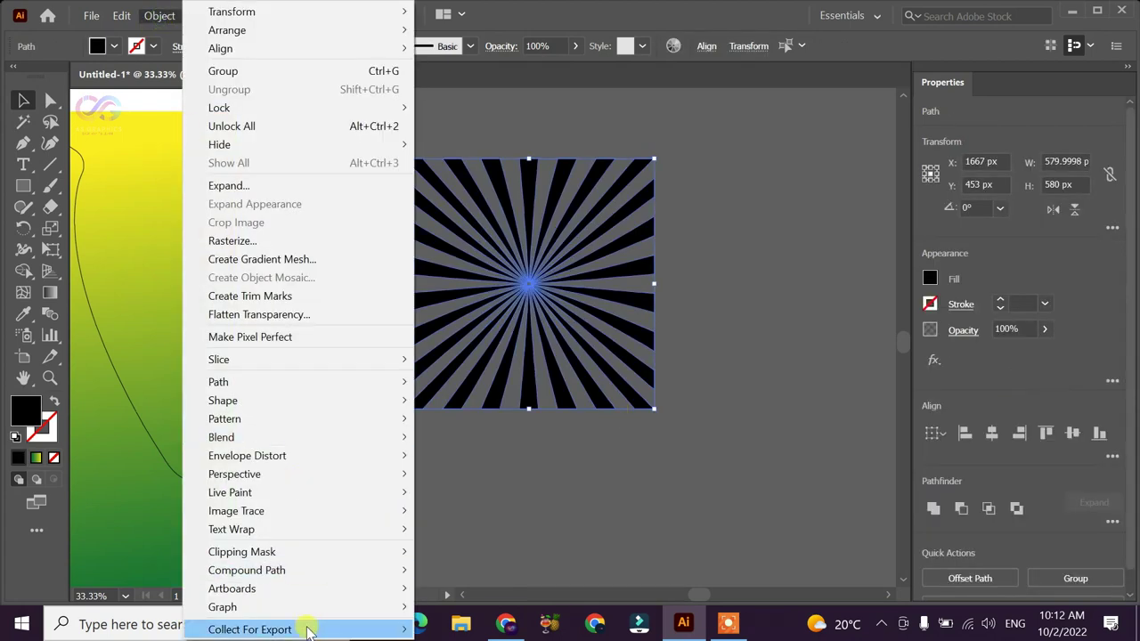
{"action": "left_click", "coordinate": [444, 570]}
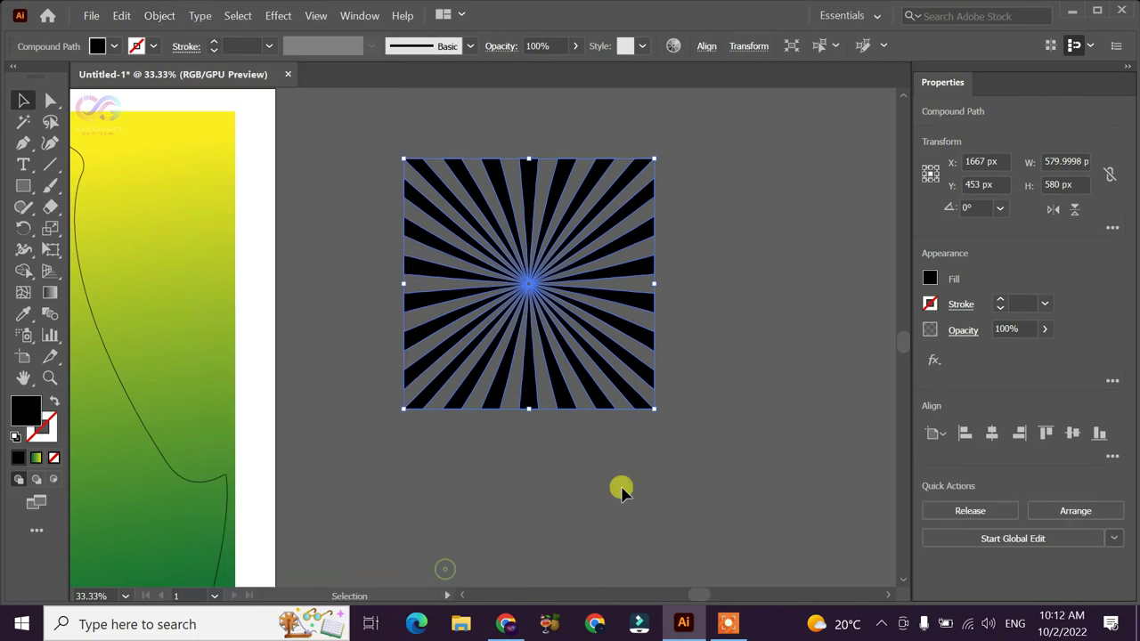
{"action": "left_click", "coordinate": [690, 490]}
{"action": "left_click_drag", "start_coordinate": [529, 298], "coordinate": [550, 302]}
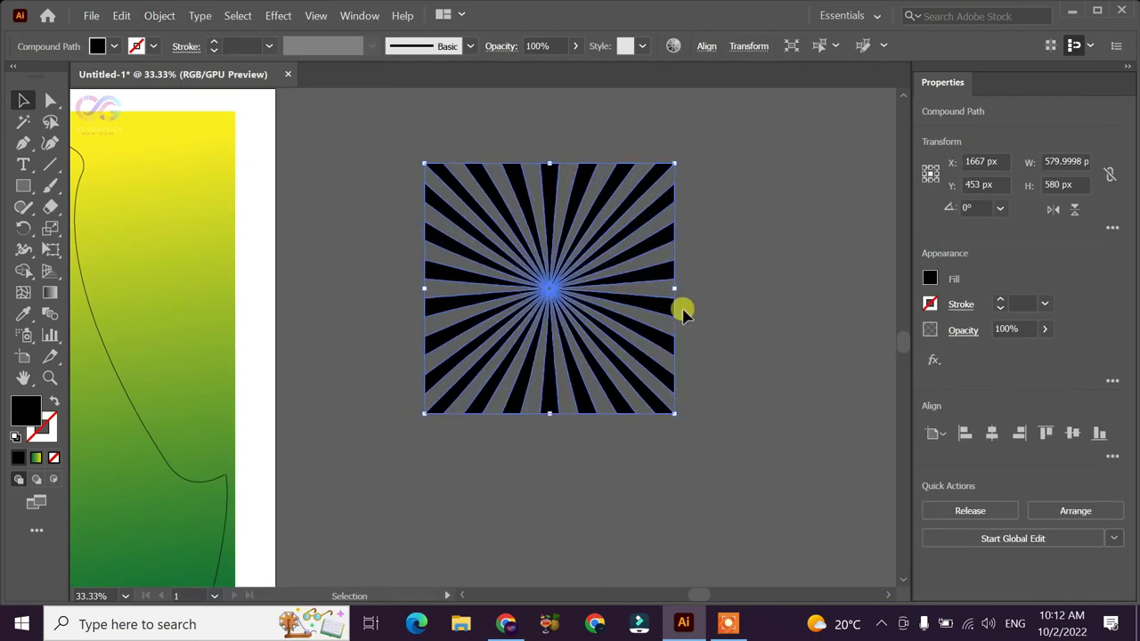
{"action": "left_click", "coordinate": [687, 309]}
{"action": "left_click", "coordinate": [619, 281]}
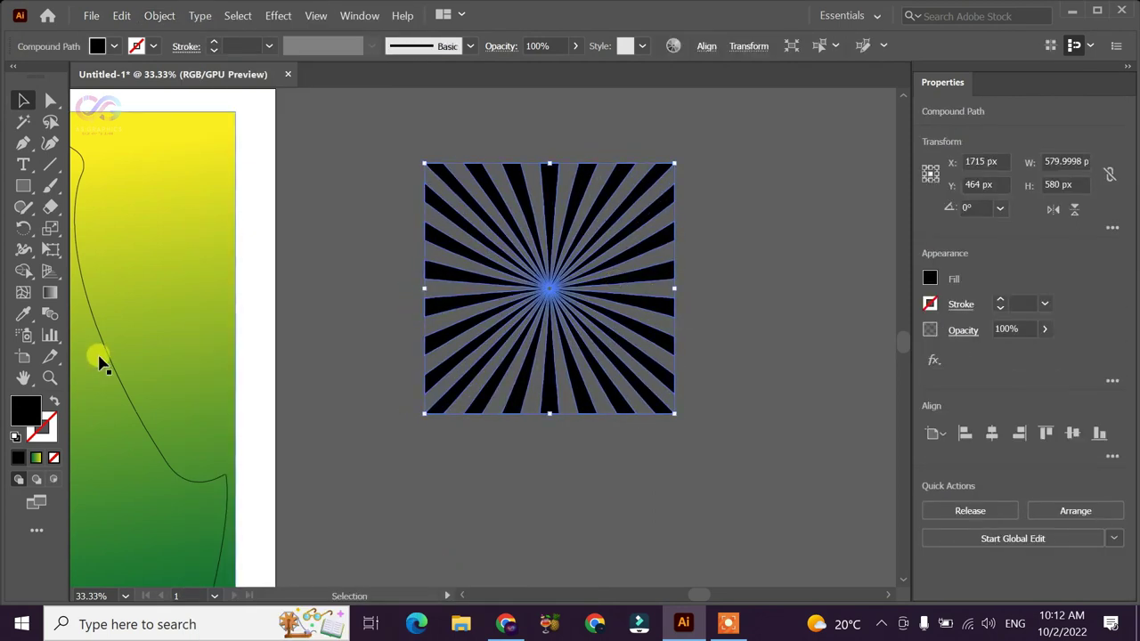
Apply a gradient fill to the rays and adjust the right stop's colour
{"action": "left_click", "coordinate": [37, 457]}
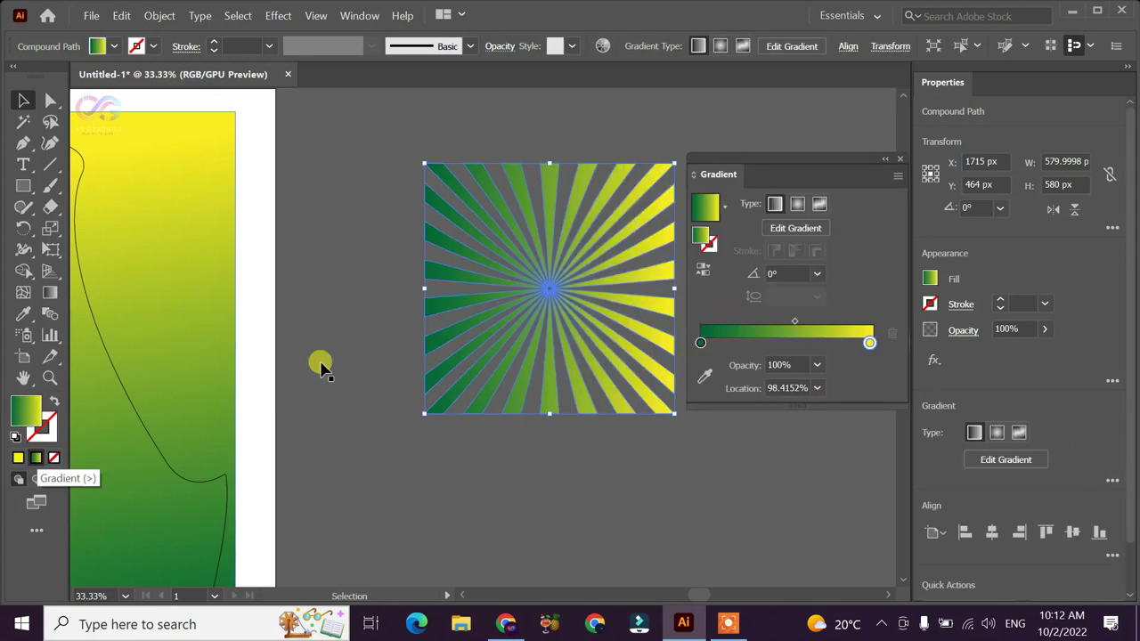
{"action": "left_click_drag", "start_coordinate": [746, 165], "coordinate": [774, 189]}
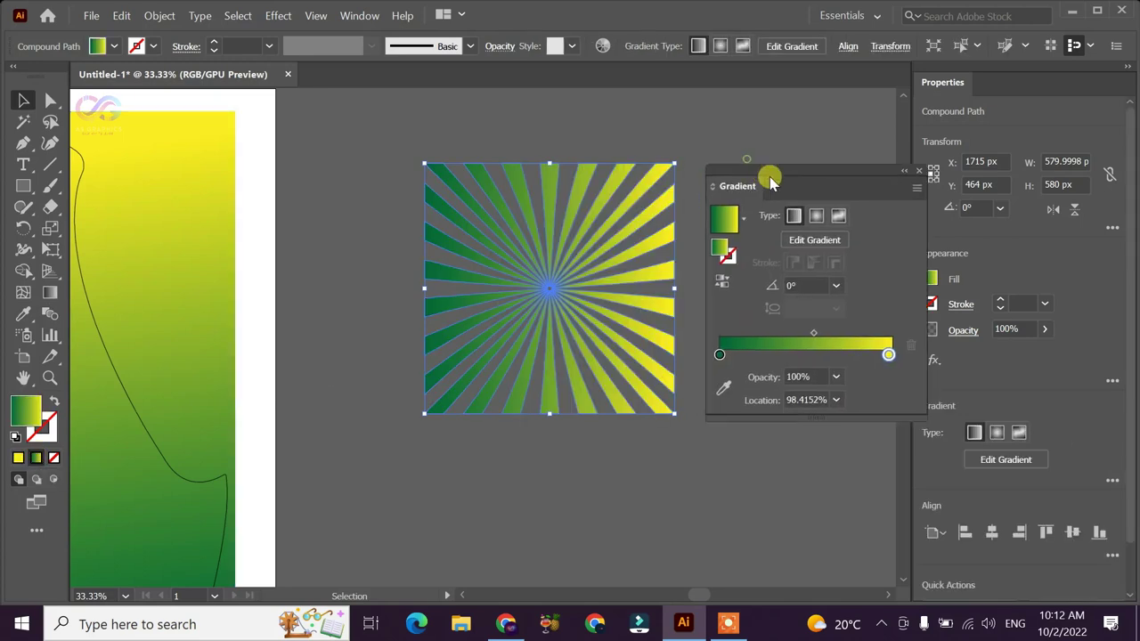
{"action": "double_click", "coordinate": [901, 369]}
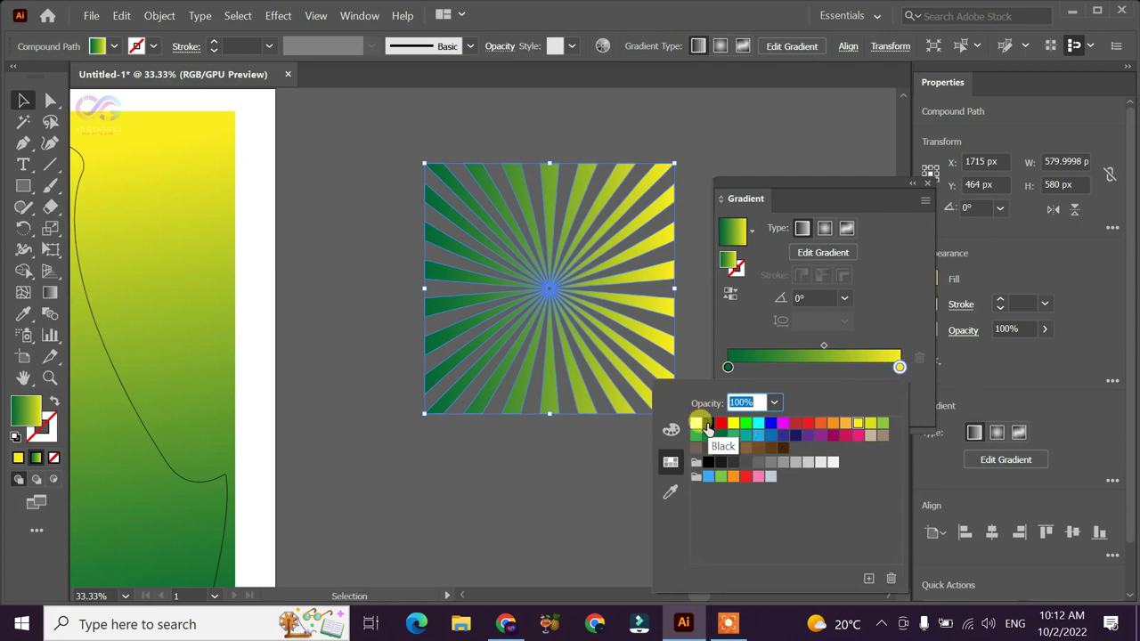
{"action": "left_click", "coordinate": [706, 427]}
{"action": "left_click", "coordinate": [671, 429]}
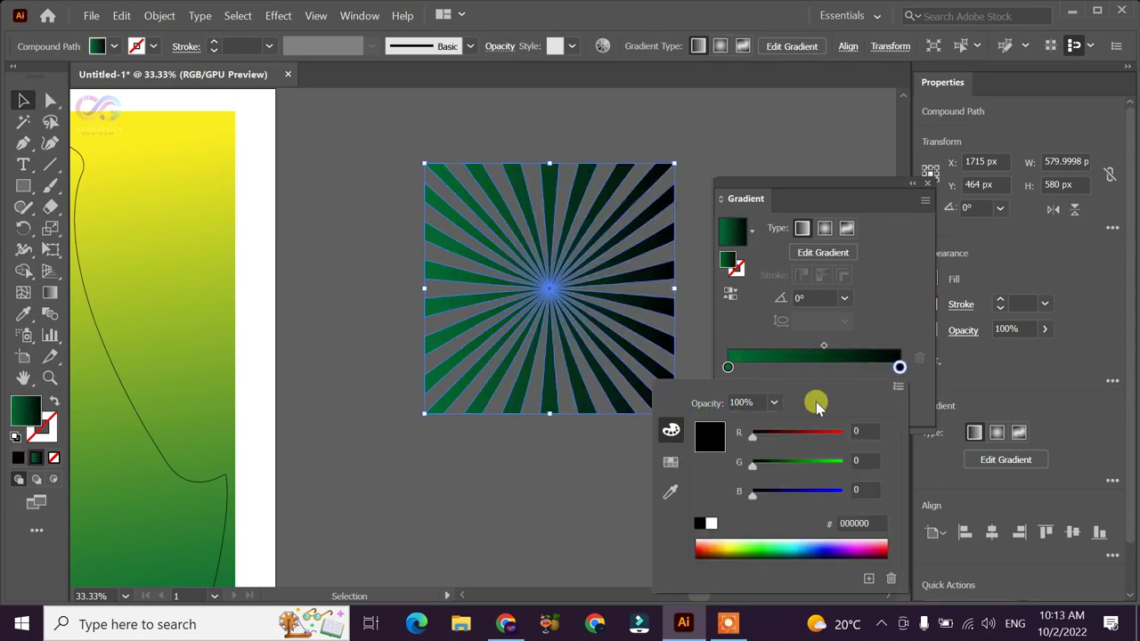
{"action": "left_click", "coordinate": [895, 371]}
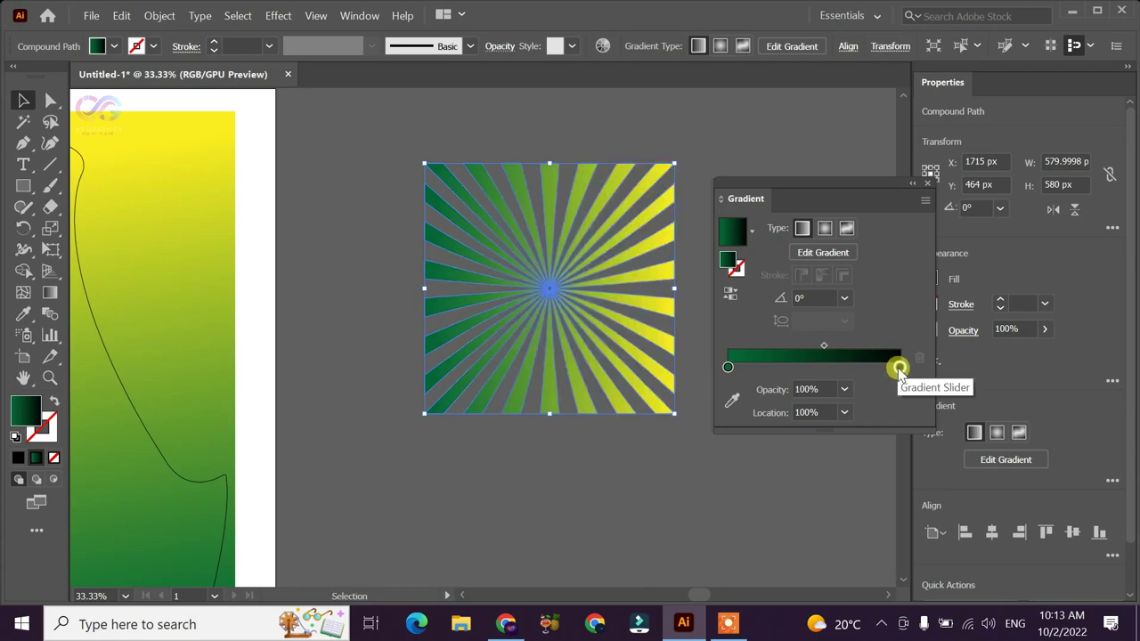
{"action": "double_click", "coordinate": [900, 368]}
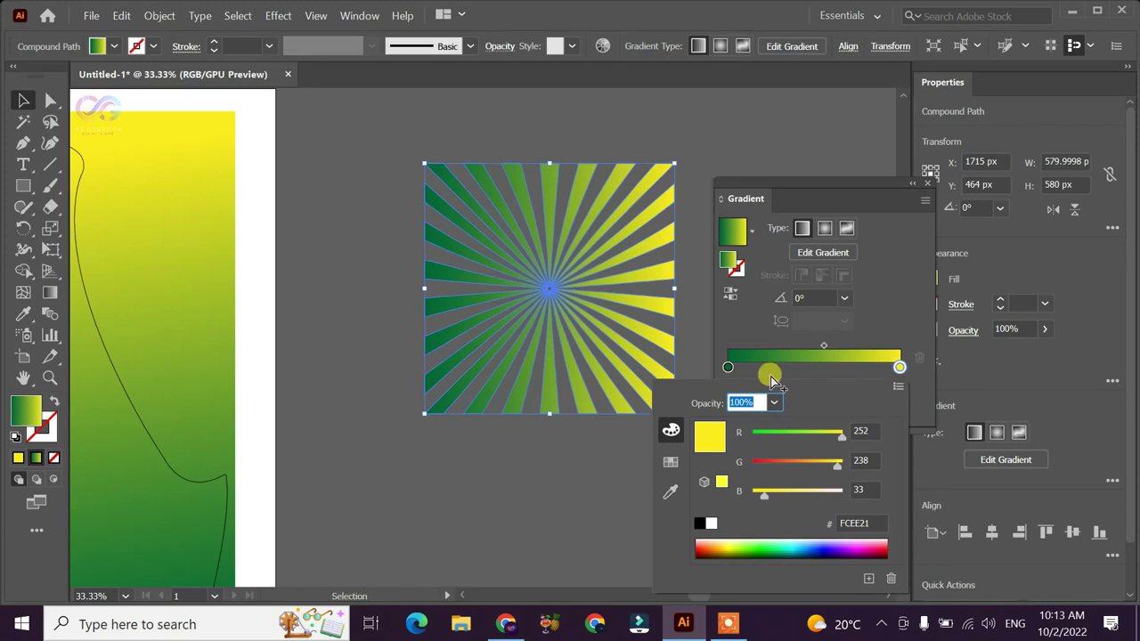
{"action": "left_click", "coordinate": [728, 368]}
Make the left gradient stop yellow at 0% opacity
{"action": "double_click", "coordinate": [728, 369]}
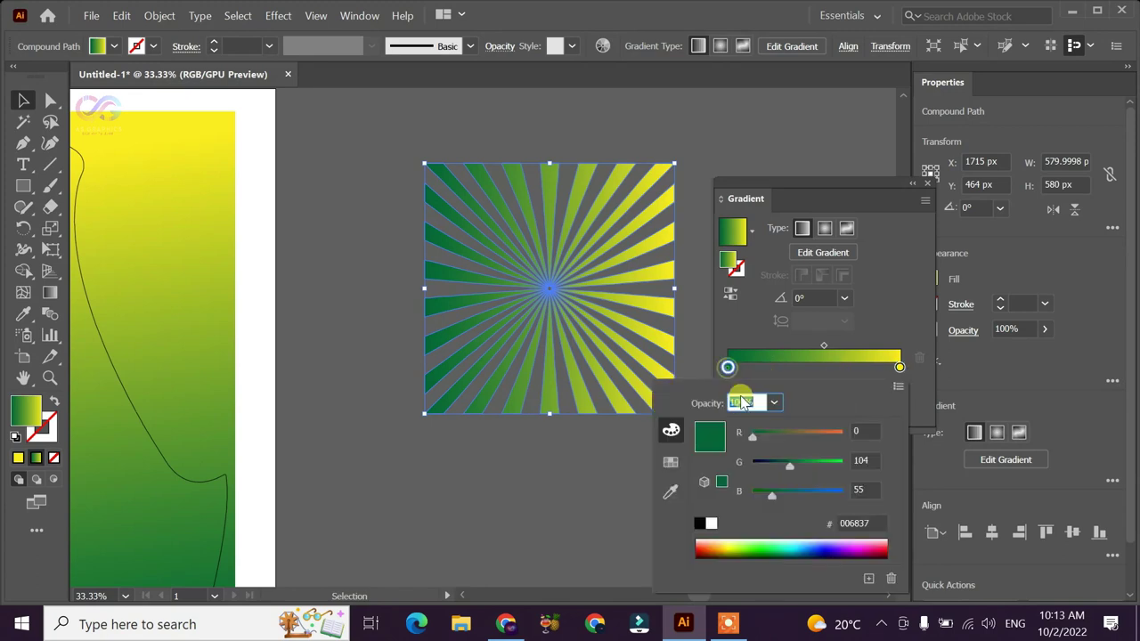
{"action": "left_click", "coordinate": [672, 462]}
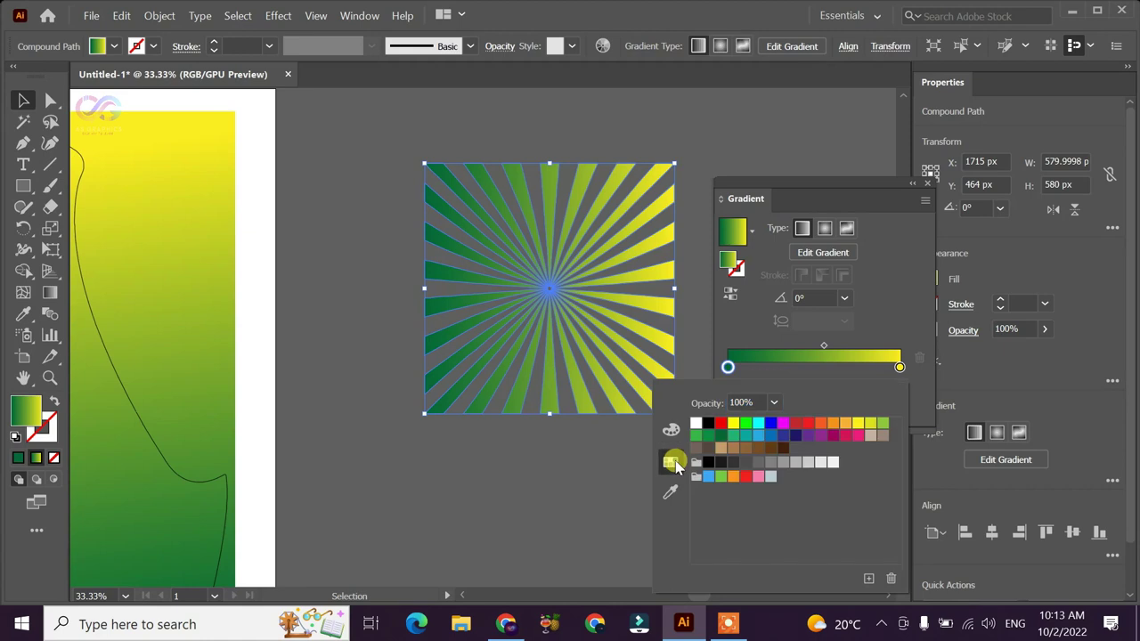
{"action": "left_click", "coordinate": [857, 424]}
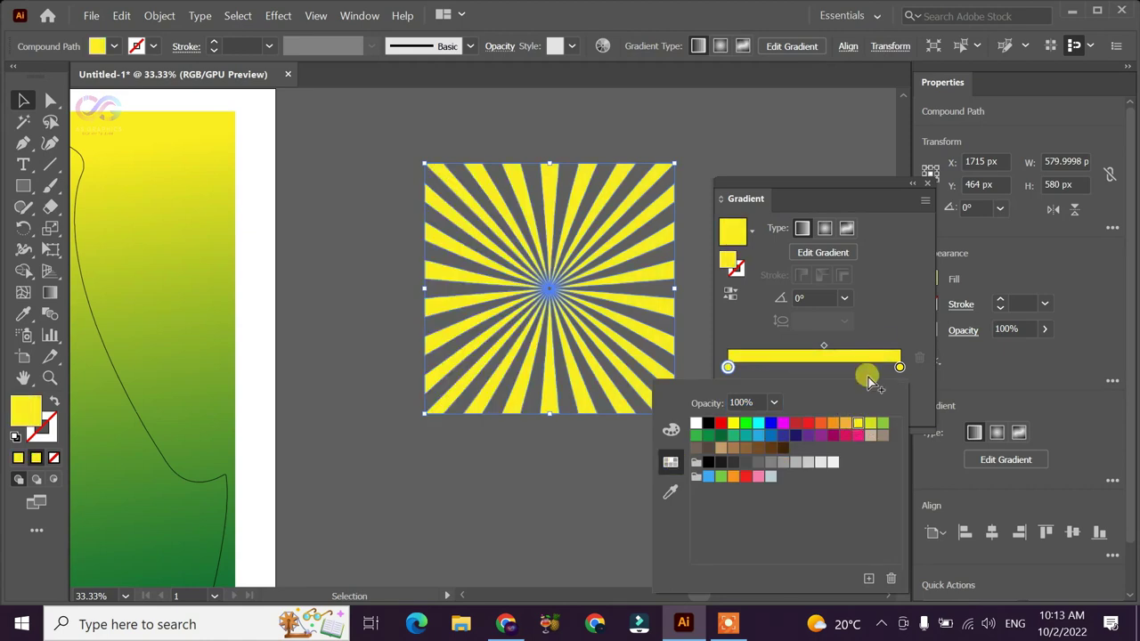
{"action": "left_click", "coordinate": [894, 326]}
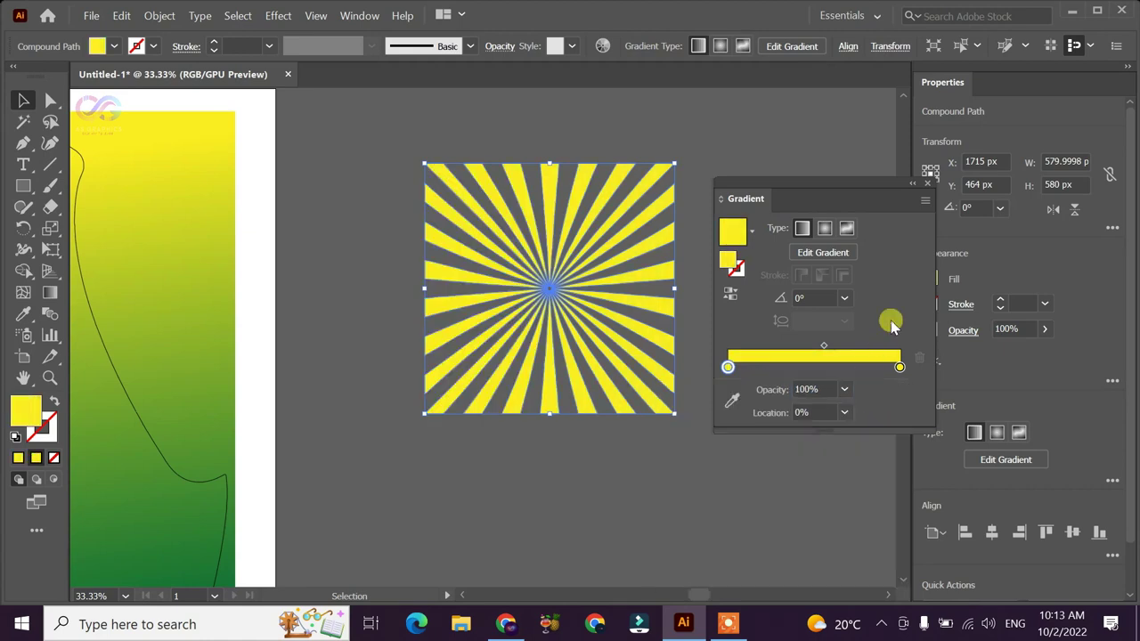
{"action": "left_click", "coordinate": [844, 389]}
{"action": "left_click", "coordinate": [864, 177]}
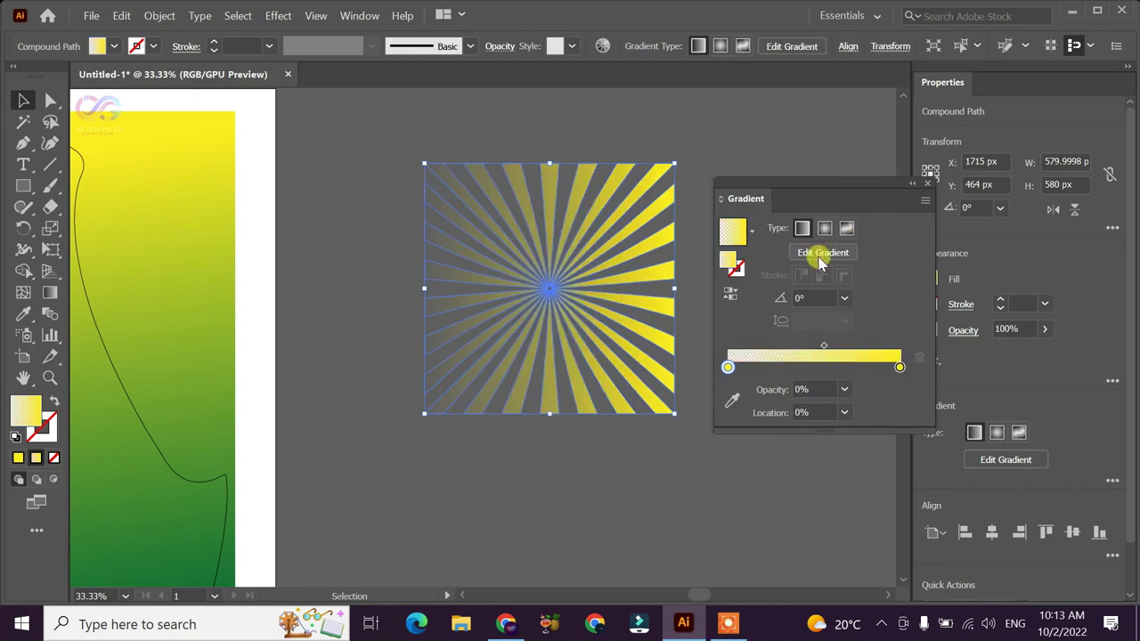
Switch the gradient to radial and reverse it so the rays fade outward
{"action": "left_click", "coordinate": [824, 229]}
{"action": "left_click", "coordinate": [730, 296]}
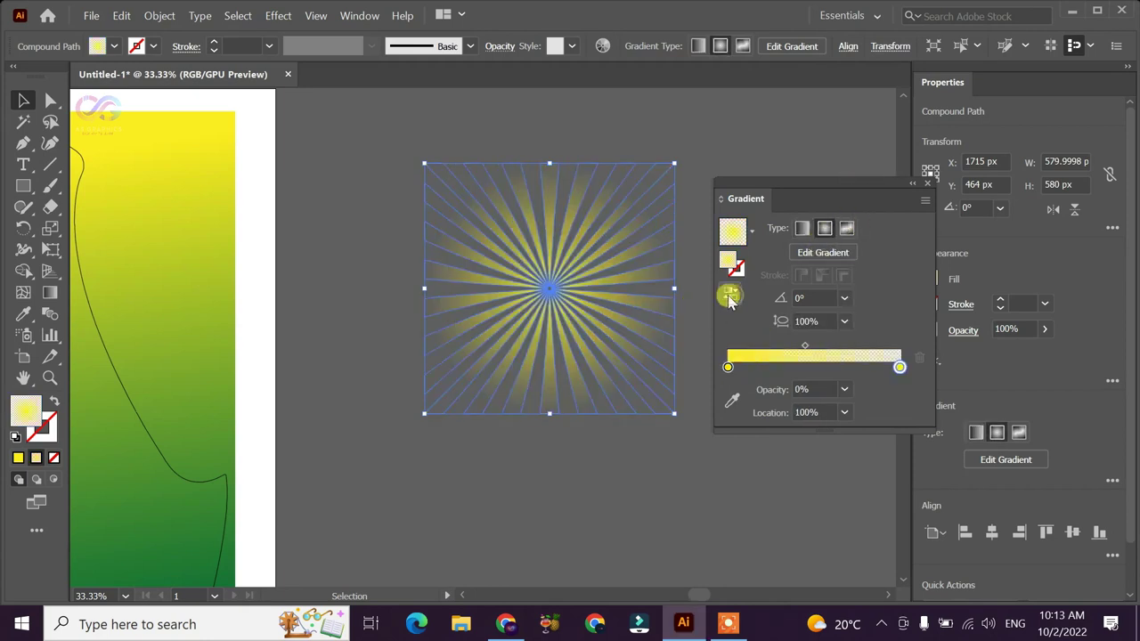
{"action": "left_click", "coordinate": [50, 292]}
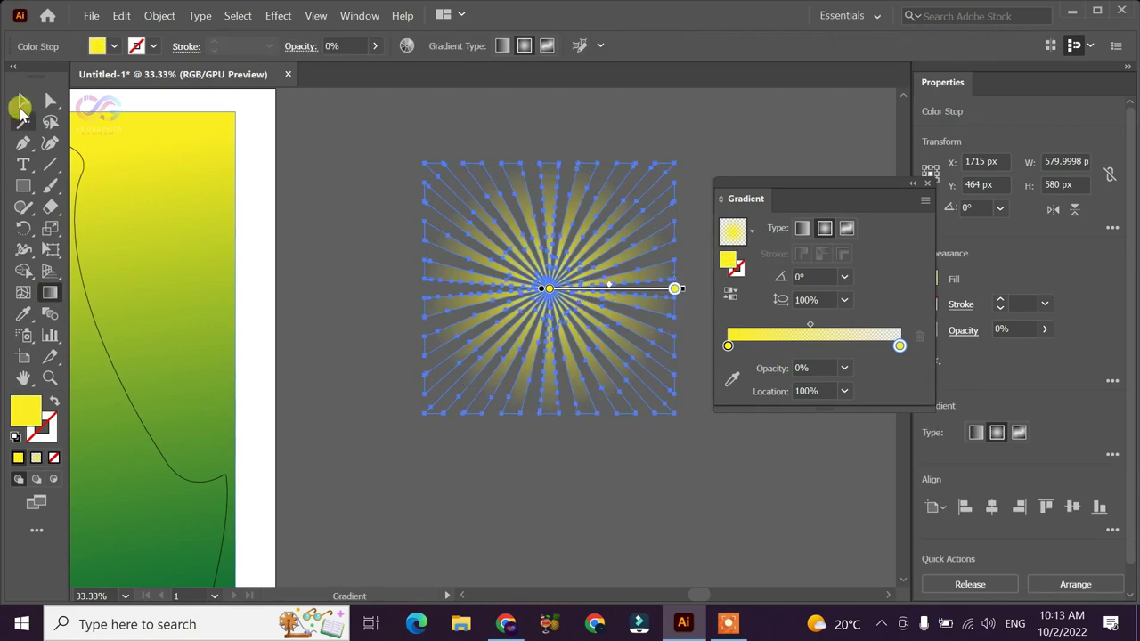
{"action": "left_click", "coordinate": [23, 100]}
{"action": "left_click", "coordinate": [356, 143]}
{"action": "left_click", "coordinate": [927, 183]}
Move the sunburst onto the label artboard and enlarge it to about 1070 px
{"action": "scroll", "coordinate": [761, 250], "scroll_direction": "down", "scroll_amount": 2}
{"action": "left_click_drag", "start_coordinate": [682, 182], "coordinate": [693, 169]}
{"action": "left_click_drag", "start_coordinate": [668, 263], "coordinate": [388, 238]}
{"action": "left_click_drag", "start_coordinate": [451, 296], "coordinate": [456, 287]}
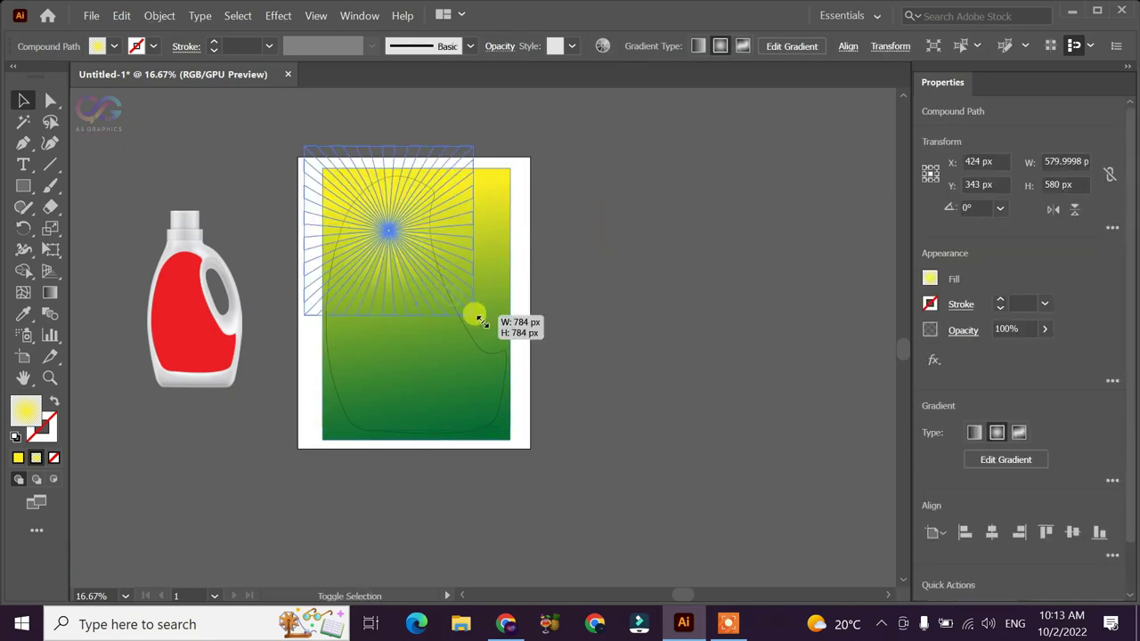
{"action": "left_click_drag", "start_coordinate": [450, 296], "coordinate": [510, 335]}
{"action": "left_click", "coordinate": [650, 311]}
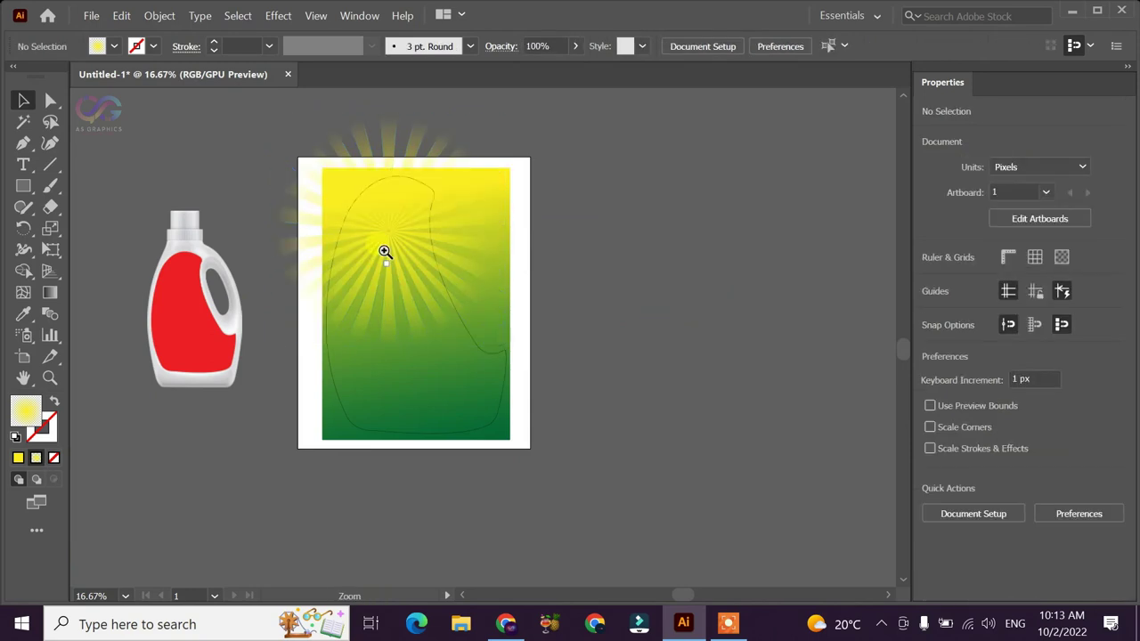
{"action": "scroll", "coordinate": [384, 249], "scroll_direction": "up", "scroll_amount": 2, "text": "alt"}
{"action": "scroll", "coordinate": [473, 308], "scroll_direction": "up", "scroll_amount": 2, "text": "alt"}
{"action": "scroll", "coordinate": [506, 329], "scroll_direction": "up", "scroll_amount": 1, "text": "alt"}
{"action": "left_click_drag", "start_coordinate": [427, 254], "coordinate": [407, 227]}
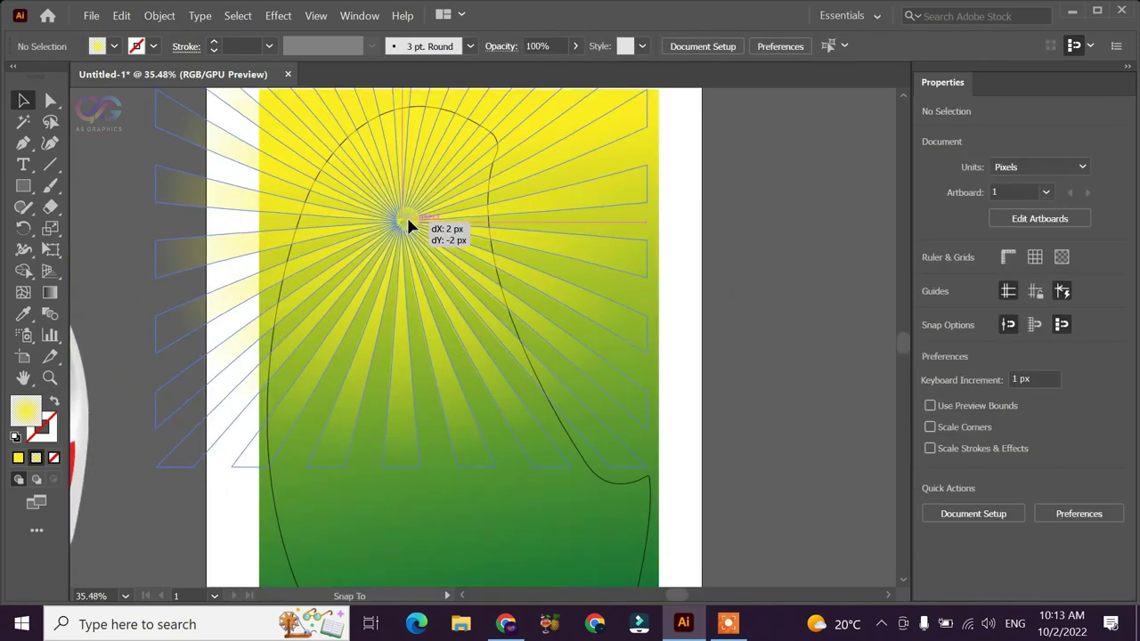
{"action": "left_click", "coordinate": [781, 283]}
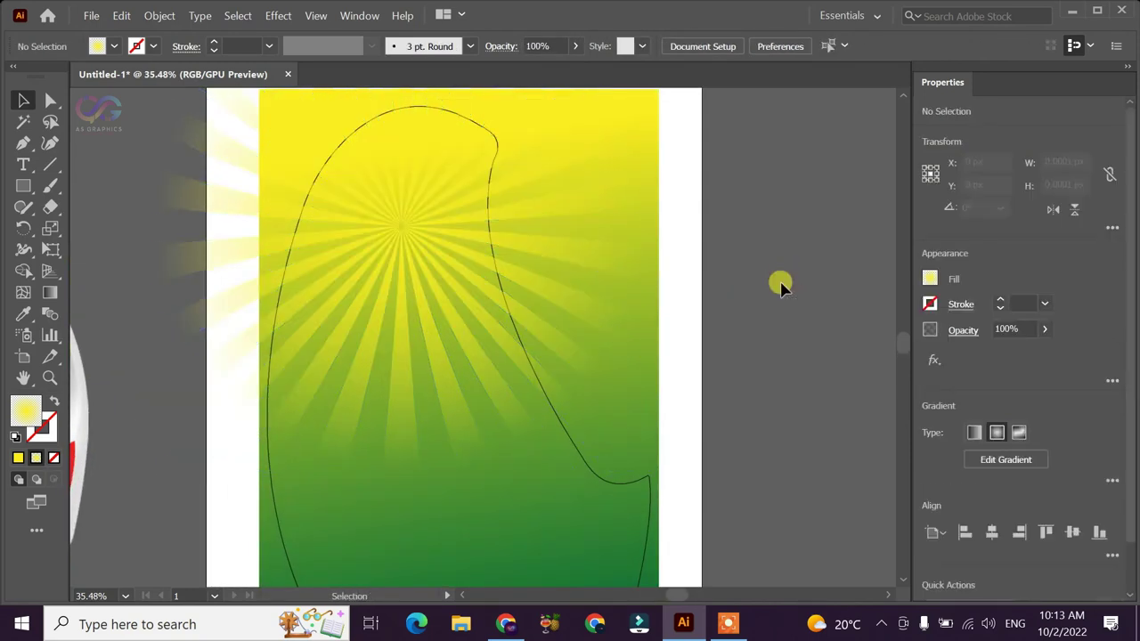
{"action": "left_click", "coordinate": [433, 401]}
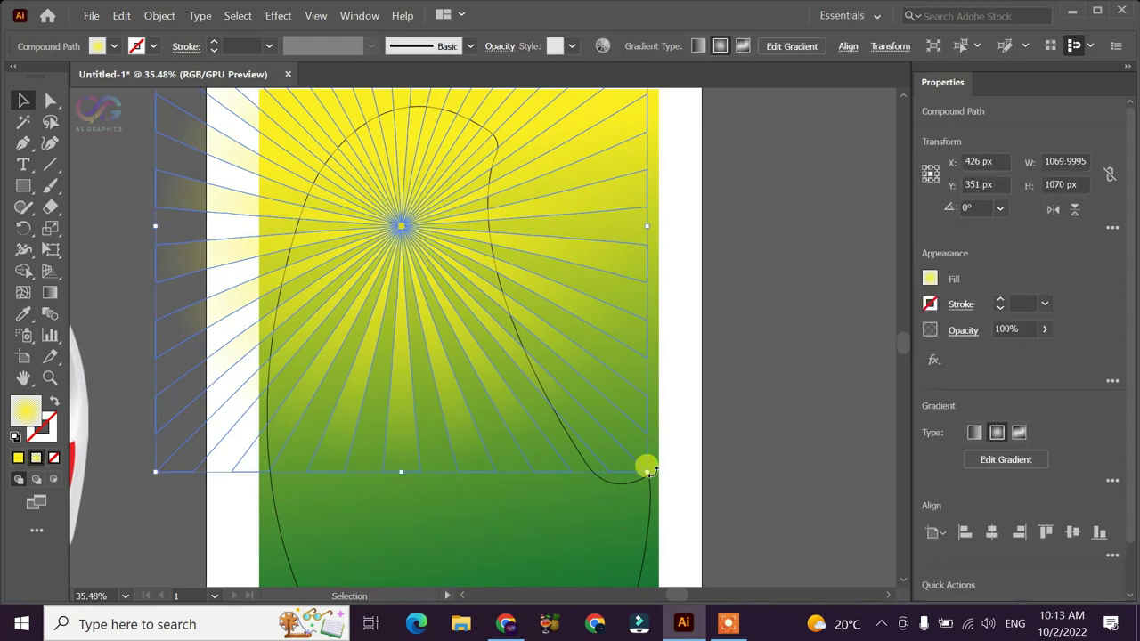
{"action": "left_click", "coordinate": [789, 407]}
With the Gradient tool, set the outer stop to 0% opacity, then view the whole artboard
{"action": "left_click", "coordinate": [448, 323]}
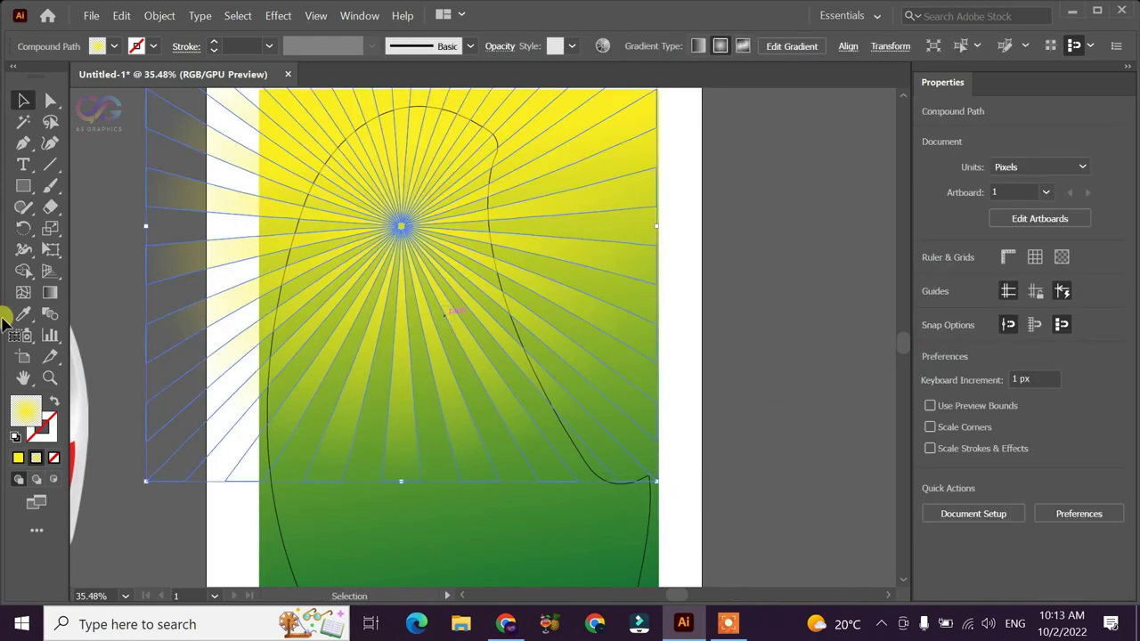
{"action": "key", "text": "g"}
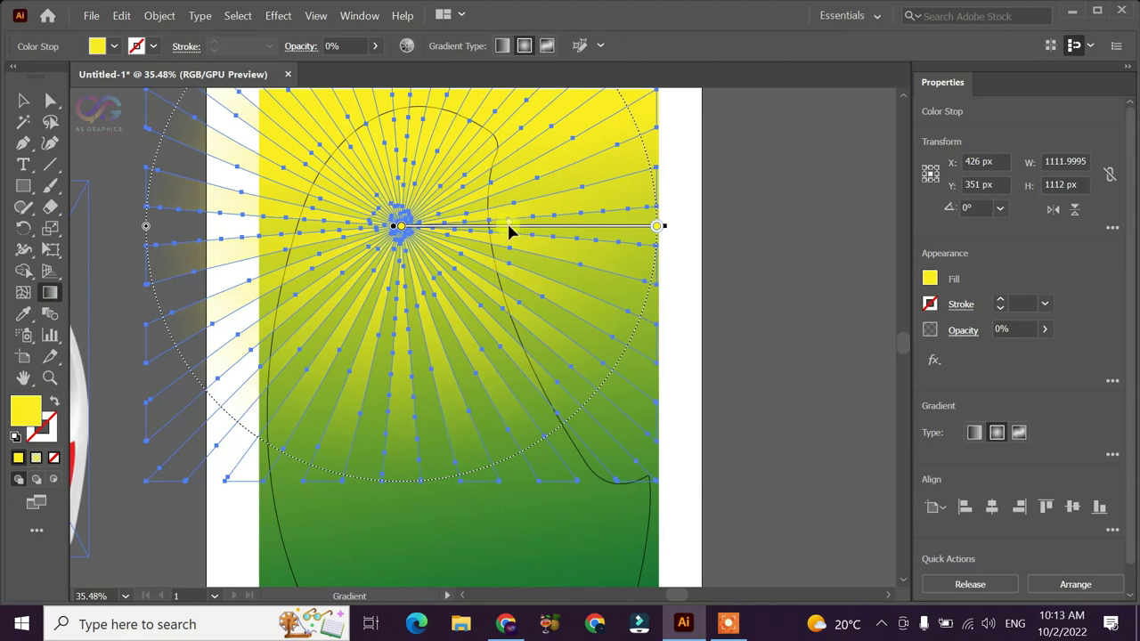
{"action": "left_click", "coordinate": [504, 228]}
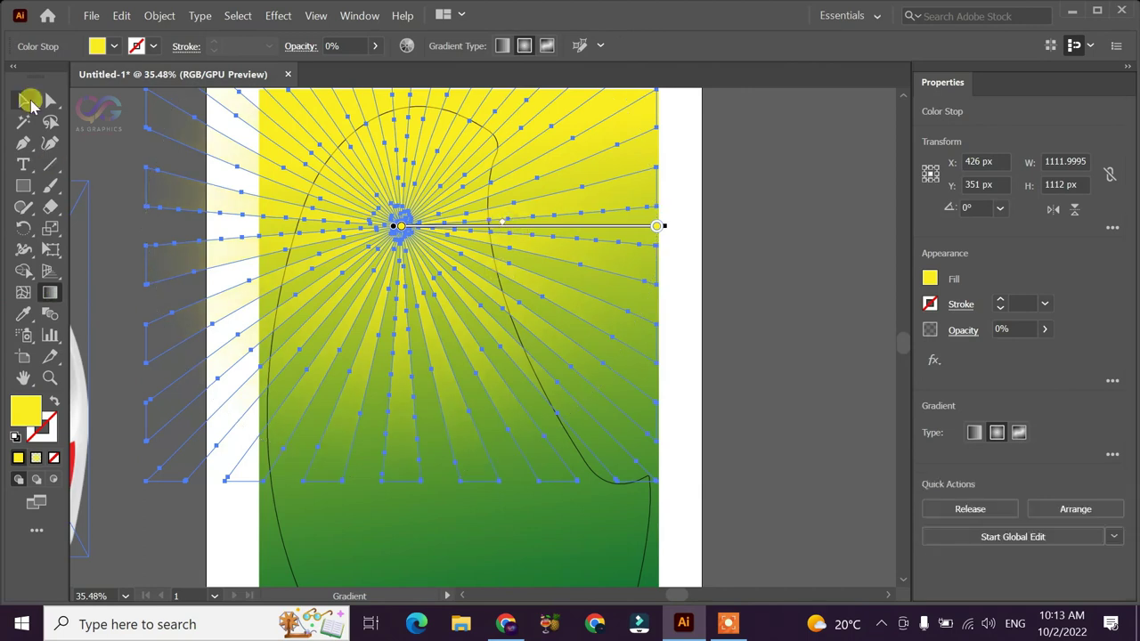
{"action": "left_click", "coordinate": [24, 100]}
{"action": "left_click", "coordinate": [784, 308]}
{"action": "scroll", "coordinate": [539, 368], "scroll_direction": "down", "scroll_amount": 2}
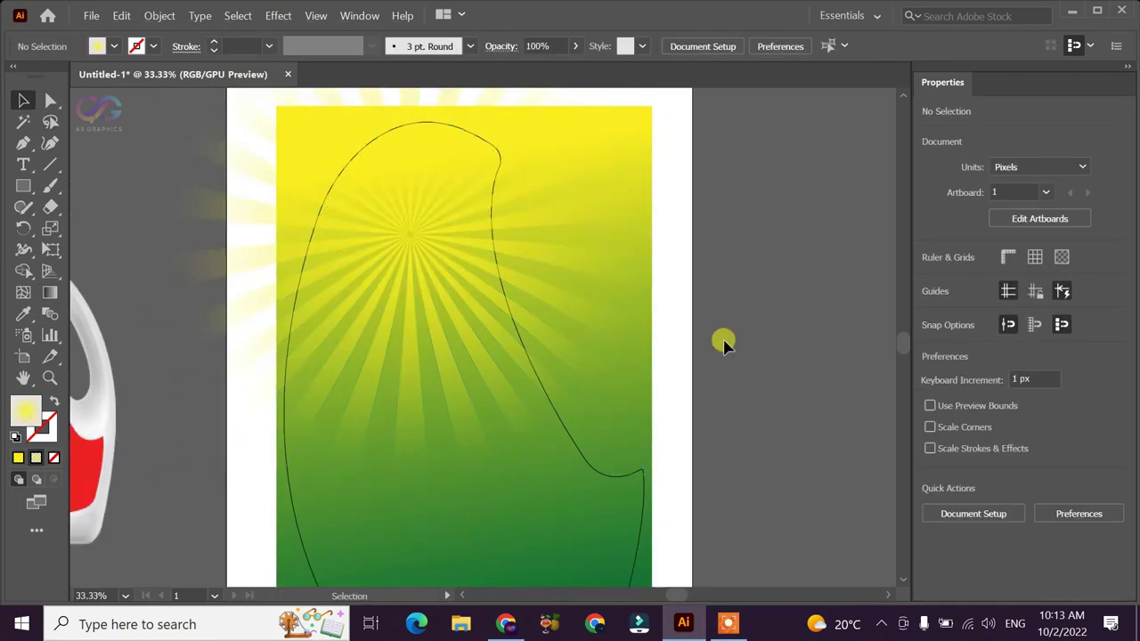
{"action": "scroll", "coordinate": [529, 285], "scroll_direction": "down", "scroll_amount": 2}
{"action": "left_click_drag", "start_coordinate": [742, 281], "coordinate": [742, 303]}
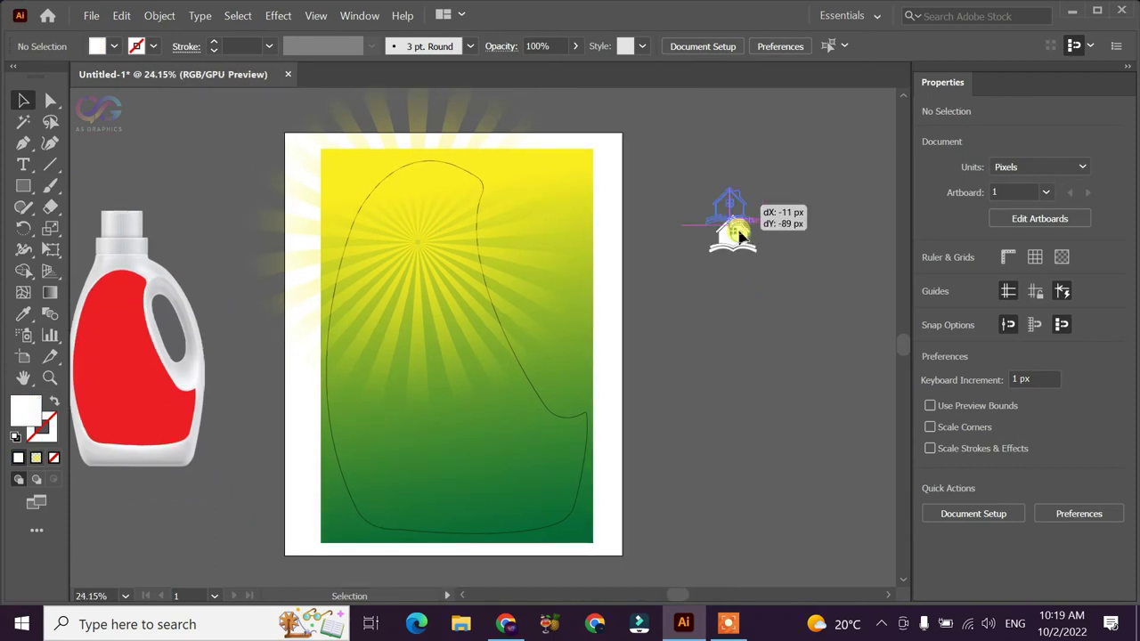
Create BRIGHT text, enlarge it to about 100 pt and place it at the label's upper centre
{"action": "left_click", "coordinate": [450, 288]}
{"action": "scroll", "coordinate": [413, 199], "scroll_direction": "up", "scroll_amount": 1}
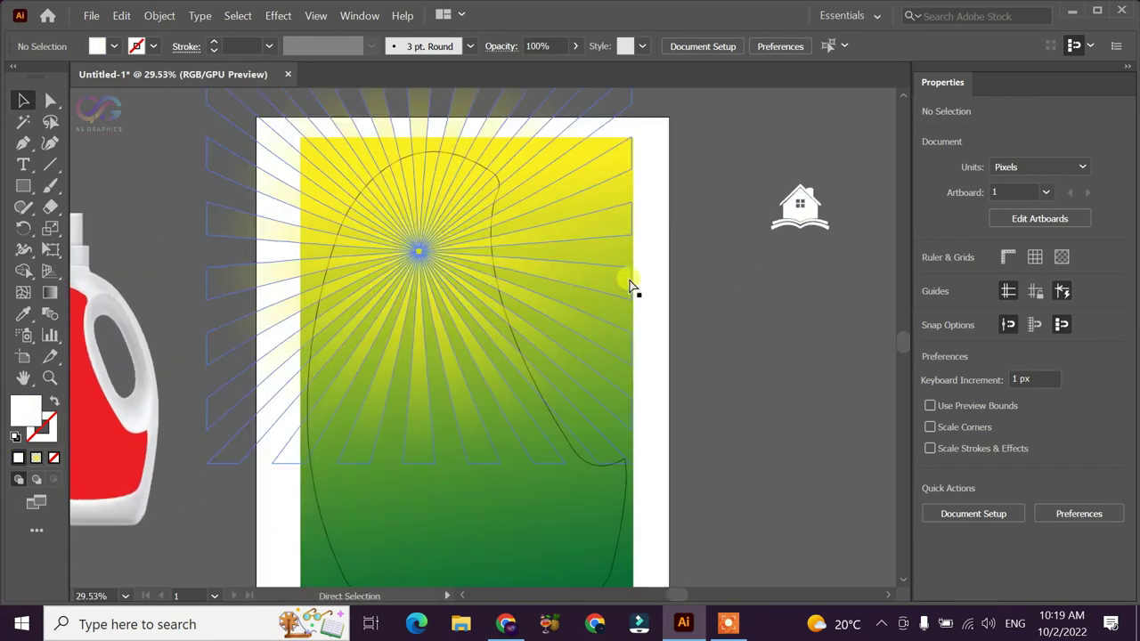
{"action": "left_click_drag", "start_coordinate": [791, 297], "coordinate": [778, 297]}
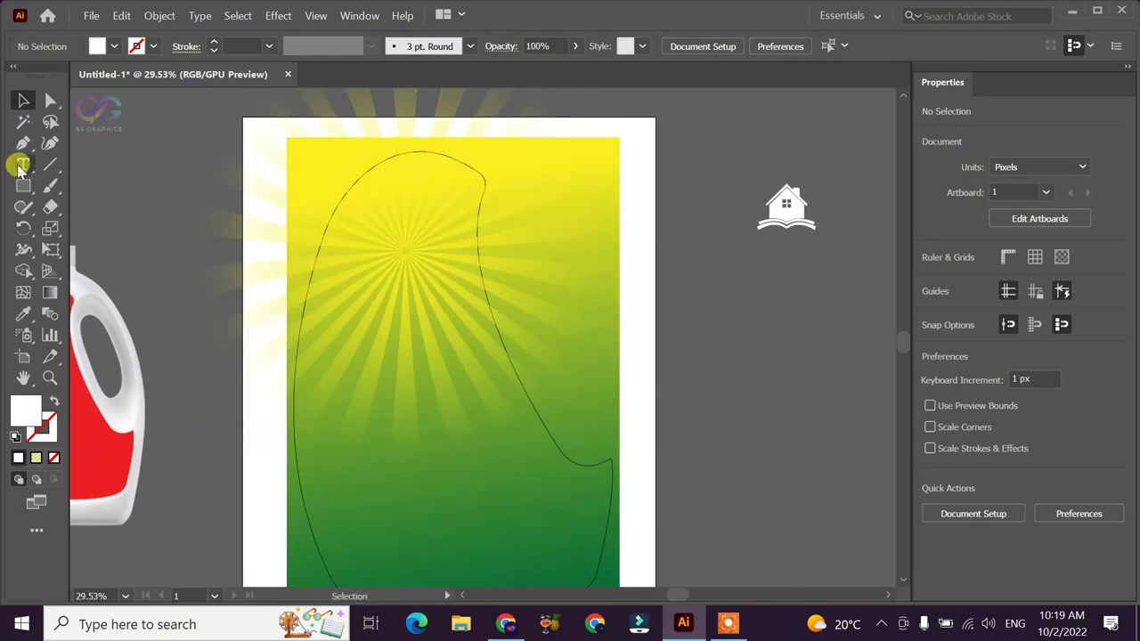
{"action": "left_click", "coordinate": [709, 323]}
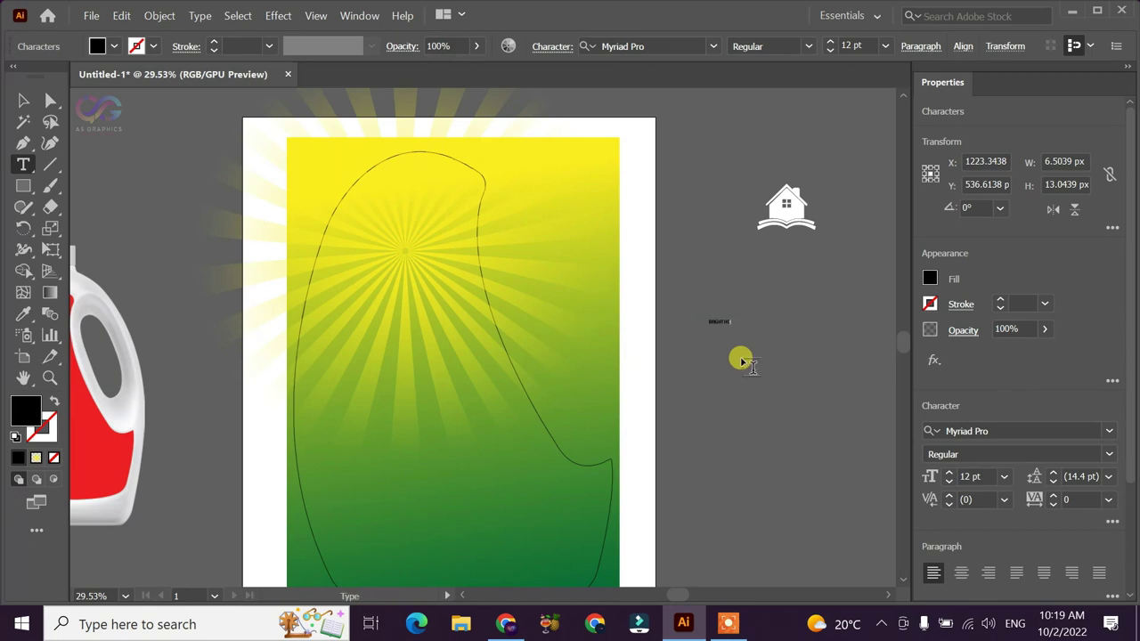
{"action": "key", "text": "Escape"}
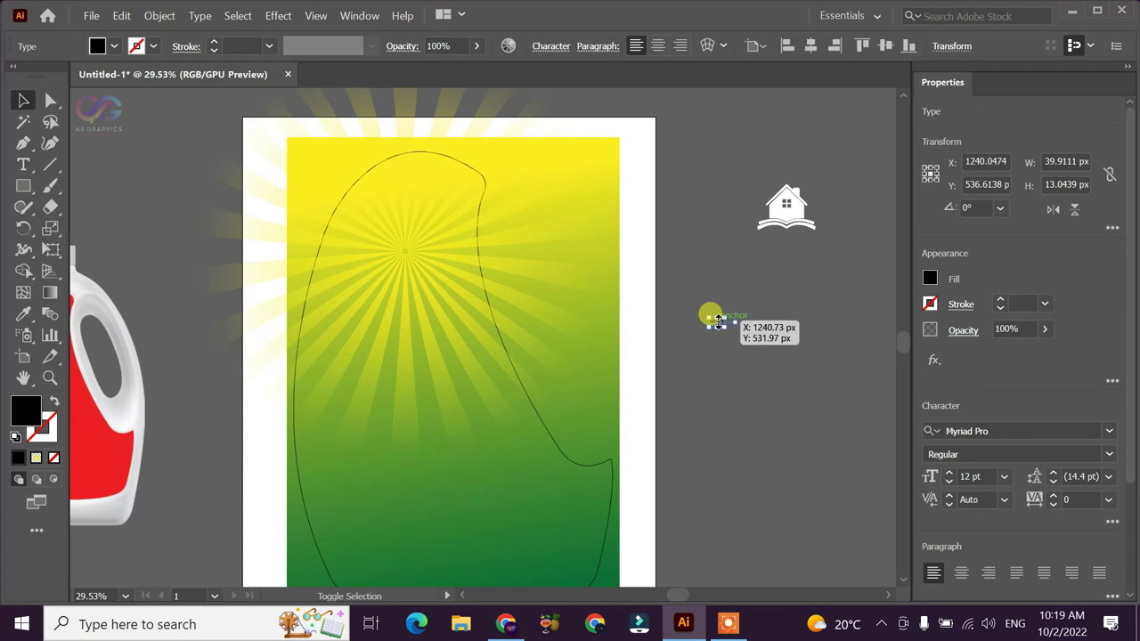
{"action": "left_click_drag", "start_coordinate": [737, 328], "coordinate": [837, 419]}
{"action": "left_click_drag", "start_coordinate": [739, 340], "coordinate": [415, 264]}
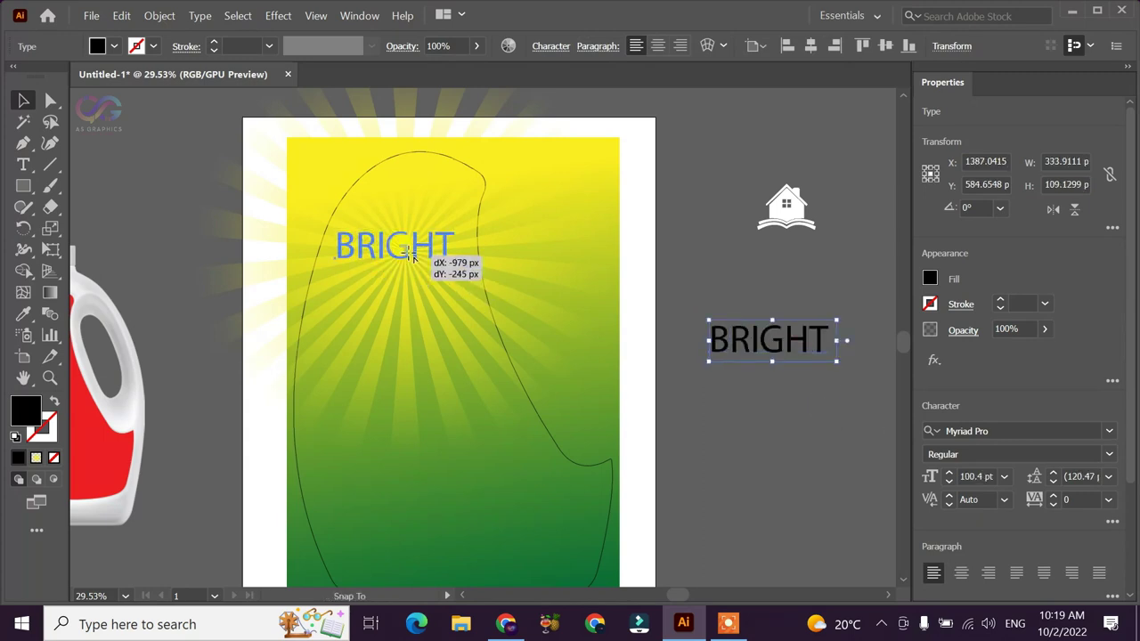
Move the house logo onto the label and shrink it just above BRIGHT
{"action": "left_click_drag", "start_coordinate": [801, 248], "coordinate": [423, 225]}
{"action": "left_click", "coordinate": [773, 266]}
{"action": "mouse_move", "coordinate": [418, 217]}
{"action": "left_mouse_down"}
{"action": "mouse_move", "coordinate": [425, 193]}
{"action": "mouse_move", "coordinate": [411, 232]}
{"action": "left_mouse_up"}
{"action": "left_click", "coordinate": [541, 265]}
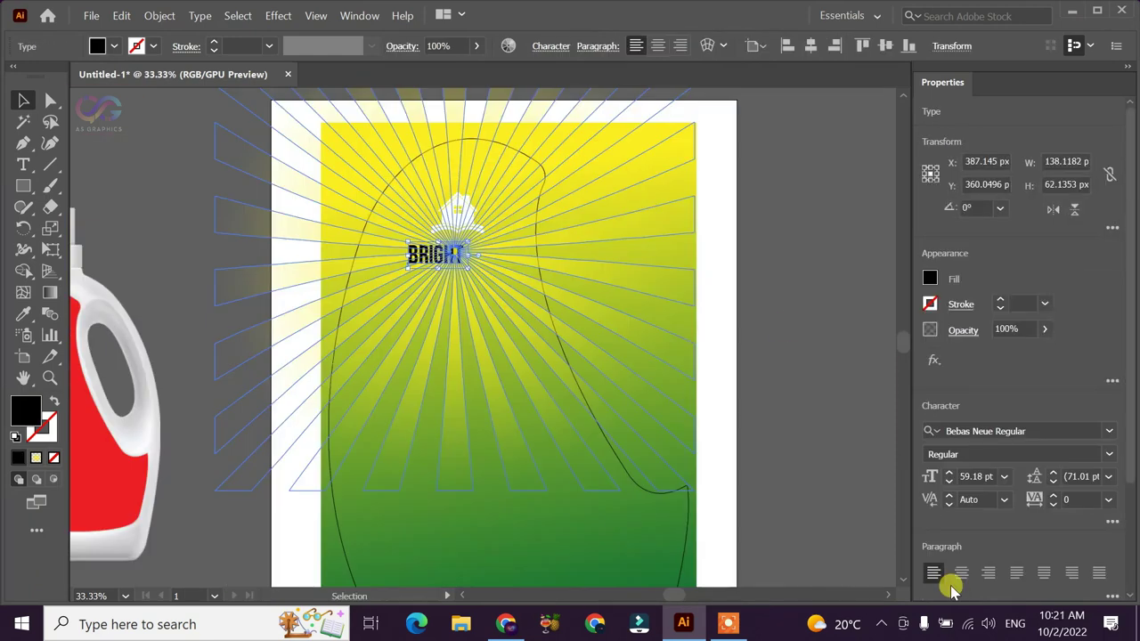
Enlarge the heading and retype its second line as HOUSE, centred under BRIGHT
{"action": "left_click", "coordinate": [661, 285]}
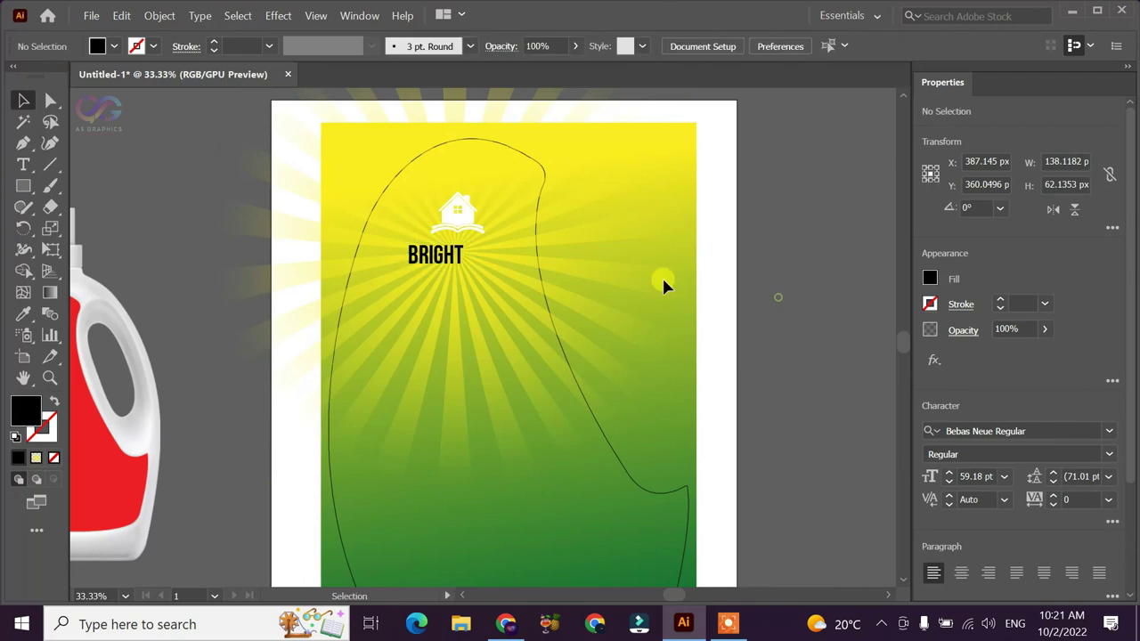
{"action": "left_click", "coordinate": [465, 264]}
{"action": "mouse_move", "coordinate": [469, 272]}
{"action": "left_mouse_down"}
{"action": "mouse_move", "coordinate": [519, 292]}
{"action": "mouse_move", "coordinate": [476, 264]}
{"action": "mouse_move", "coordinate": [474, 306]}
{"action": "left_mouse_up"}
{"action": "left_click", "coordinate": [812, 310]}
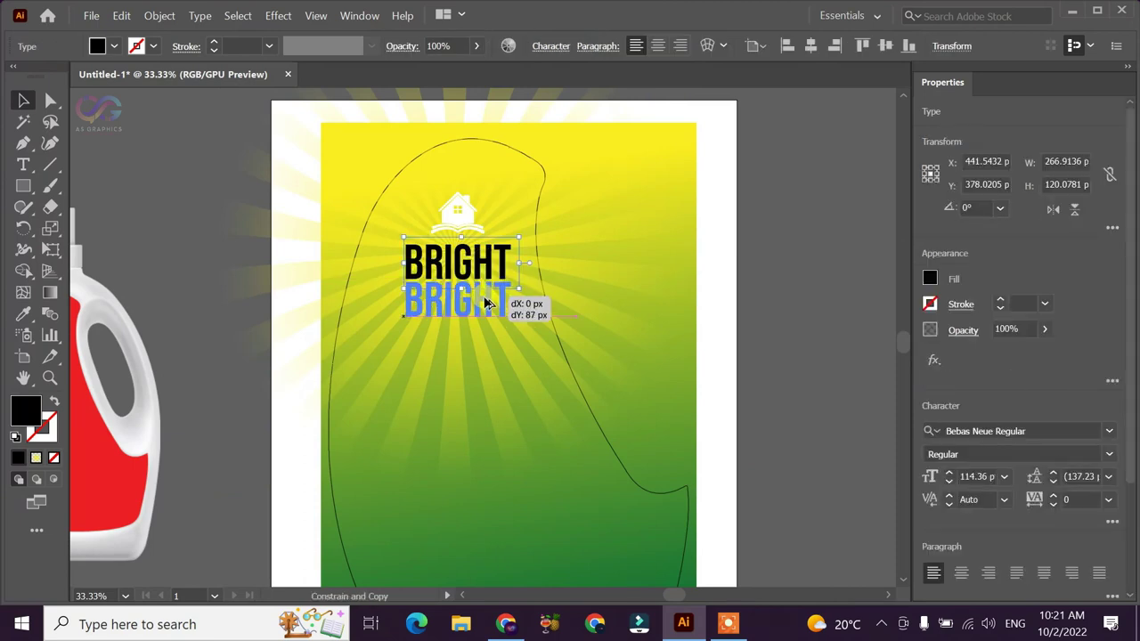
{"action": "left_click", "coordinate": [473, 305]}
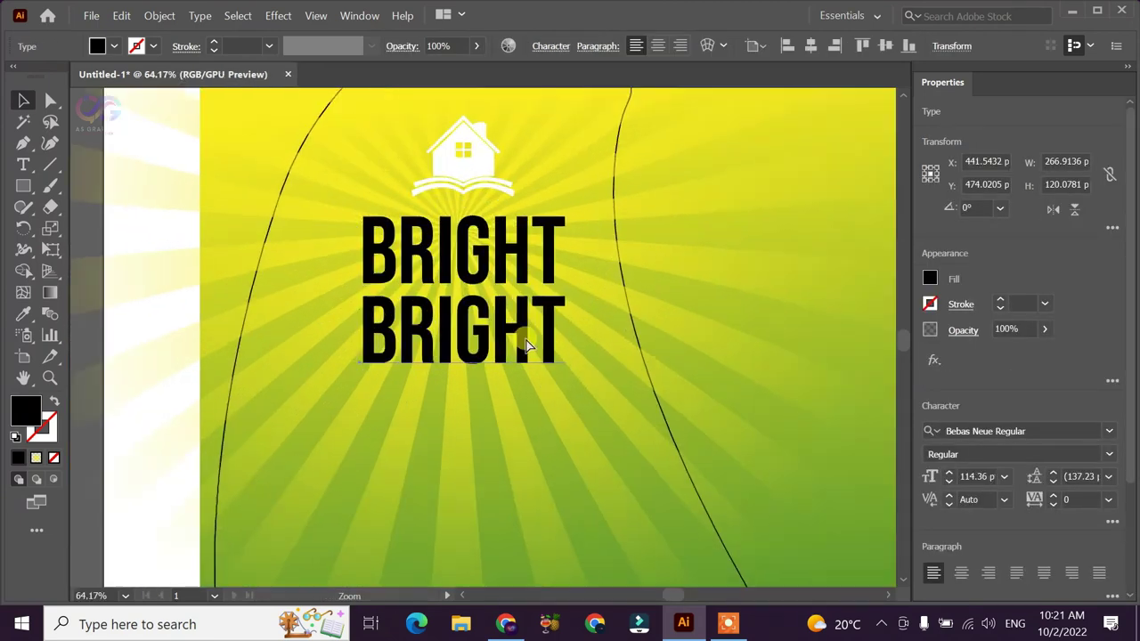
{"action": "key", "text": "t"}
{"action": "key", "text": "ctrl+a"}
{"action": "type", "text": "H"}
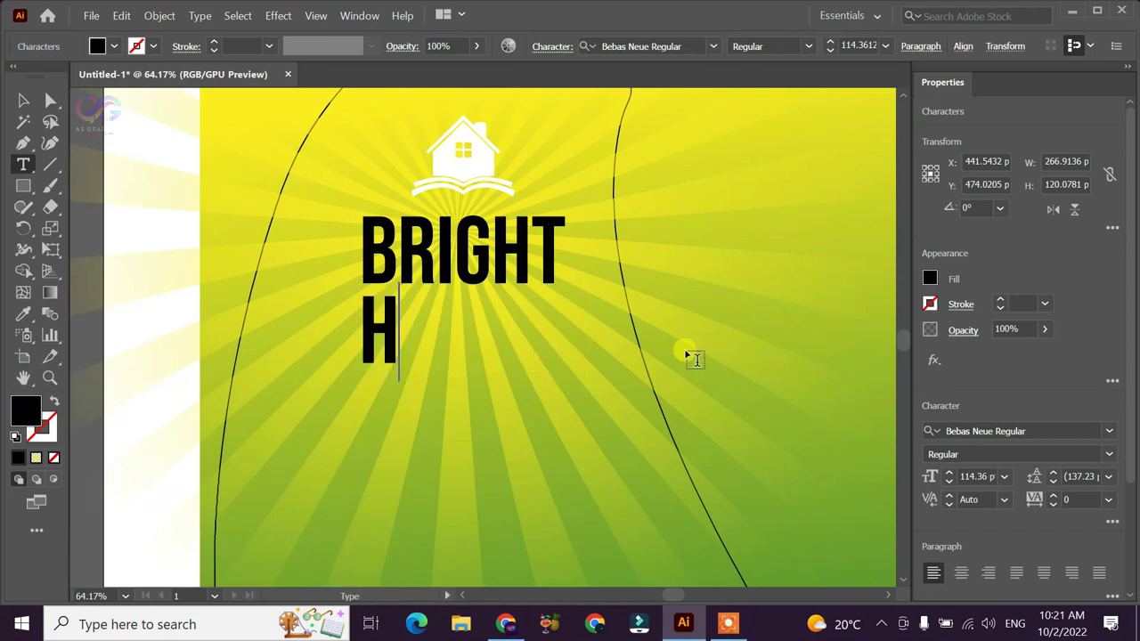
{"action": "type", "text": "OUSE"}
{"action": "key", "text": "Escape"}
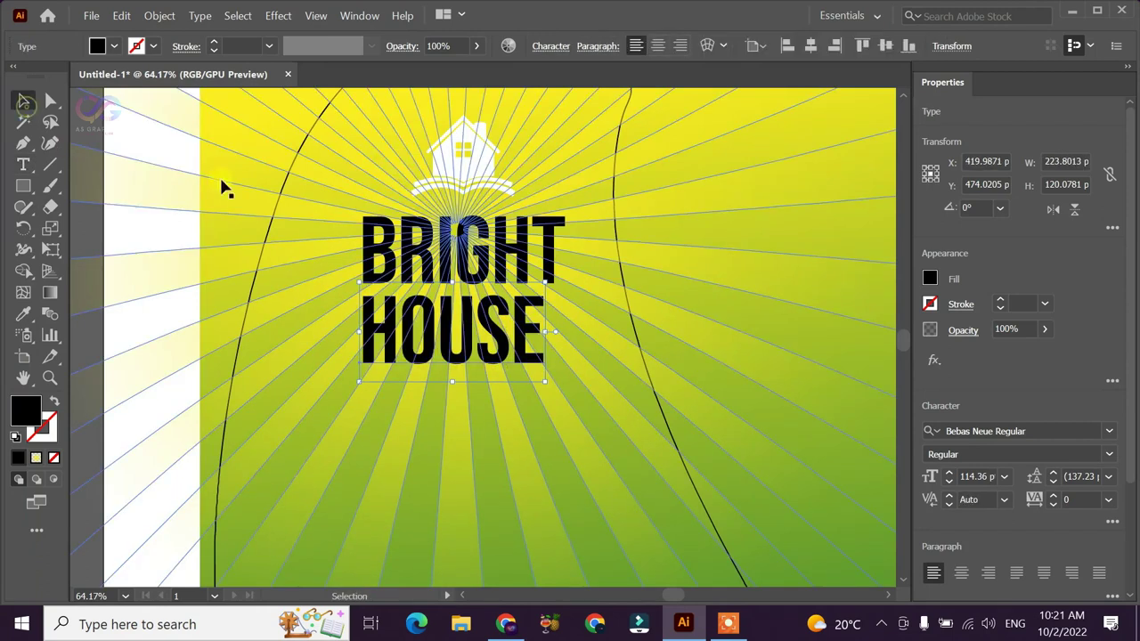
{"action": "left_click_drag", "start_coordinate": [450, 348], "coordinate": [459, 348]}
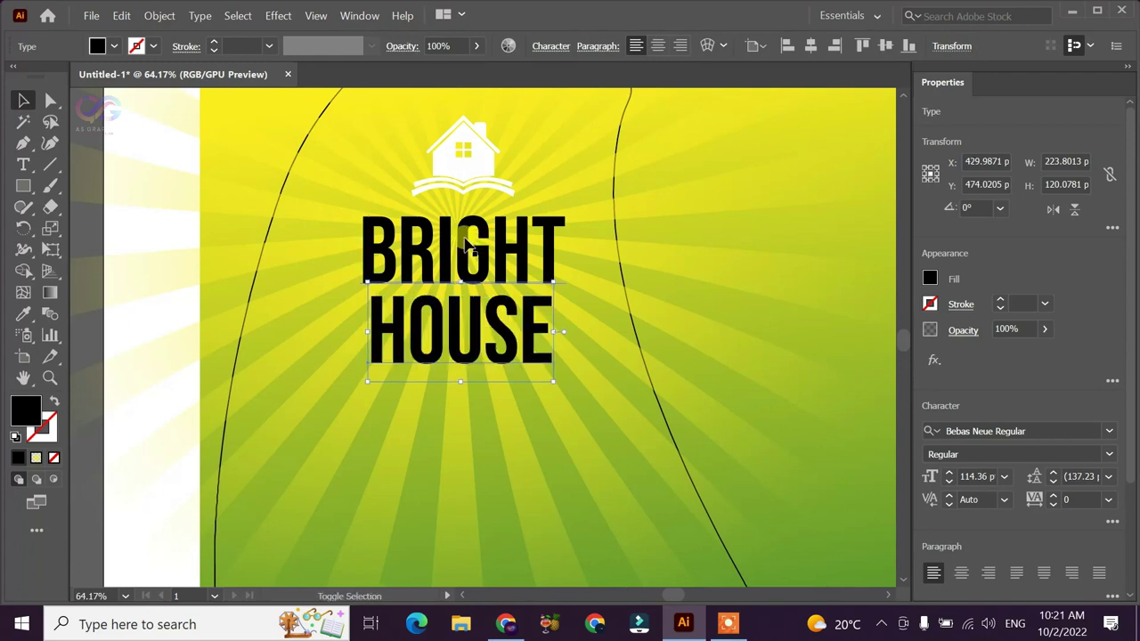
Nudge the BRIGHT HOUSE heading and house logo slightly left together
{"action": "left_click", "coordinate": [470, 241], "text": "shift"}
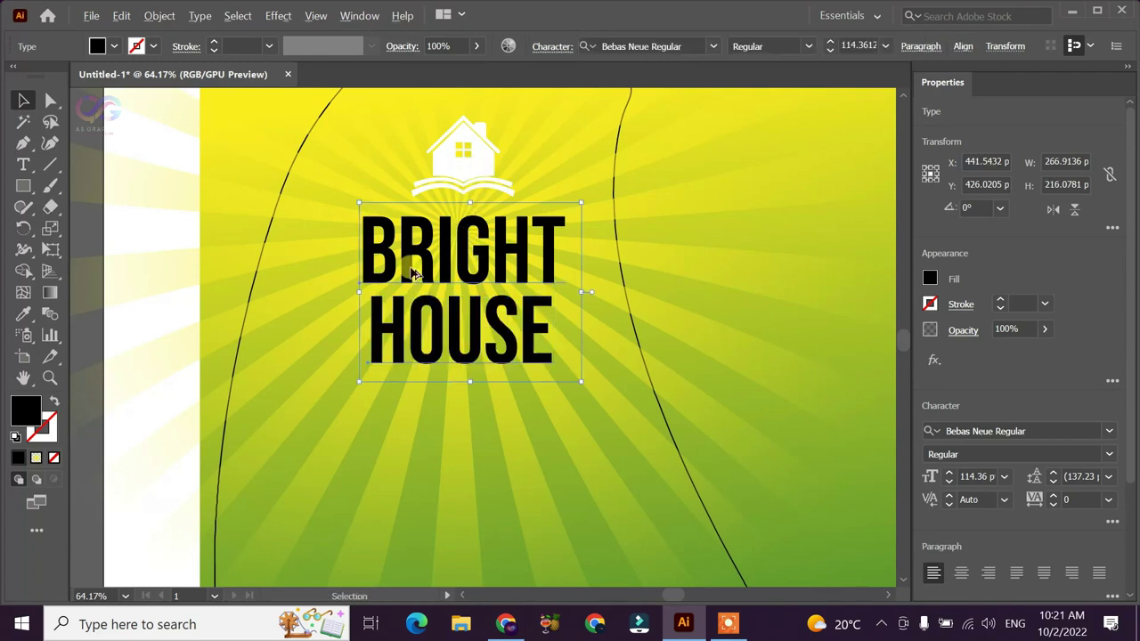
{"action": "scroll", "coordinate": [407, 267], "scroll_direction": "down", "scroll_amount": 2}
{"action": "left_click_drag", "start_coordinate": [733, 252], "coordinate": [733, 216]}
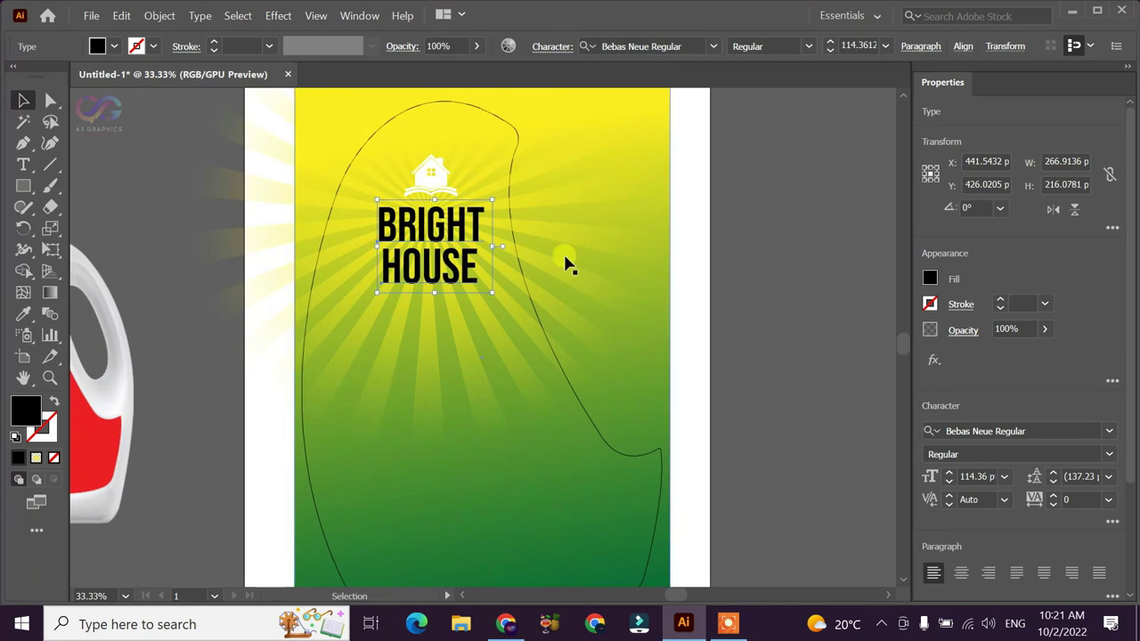
{"action": "scroll", "coordinate": [549, 298], "scroll_direction": "down", "scroll_amount": 1}
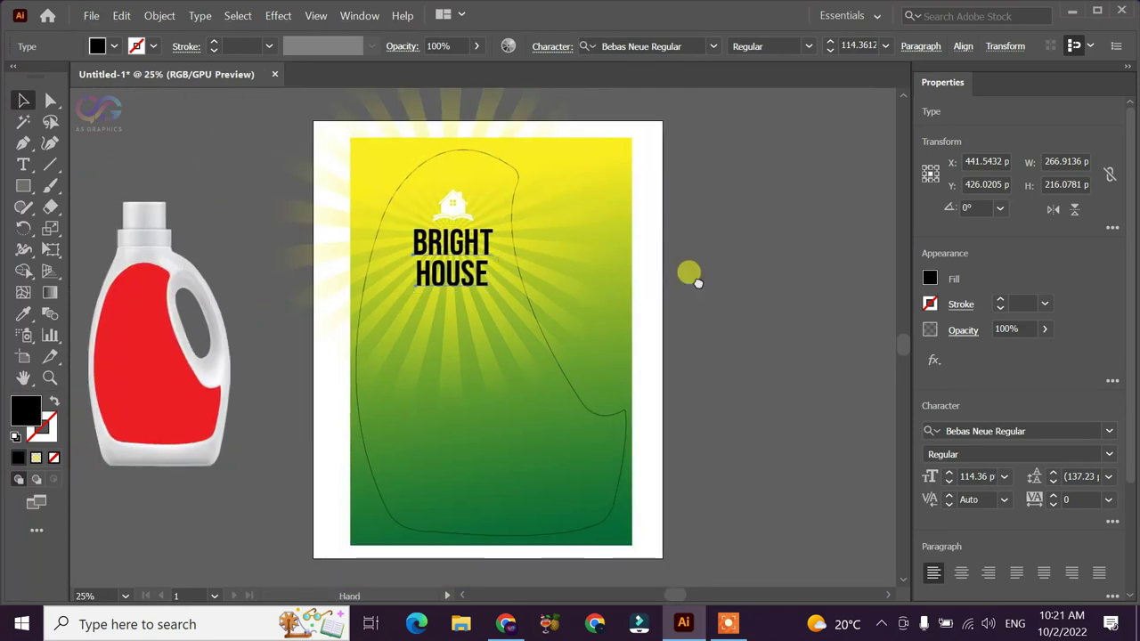
{"action": "left_click", "coordinate": [703, 280]}
{"action": "left_click", "coordinate": [469, 289]}
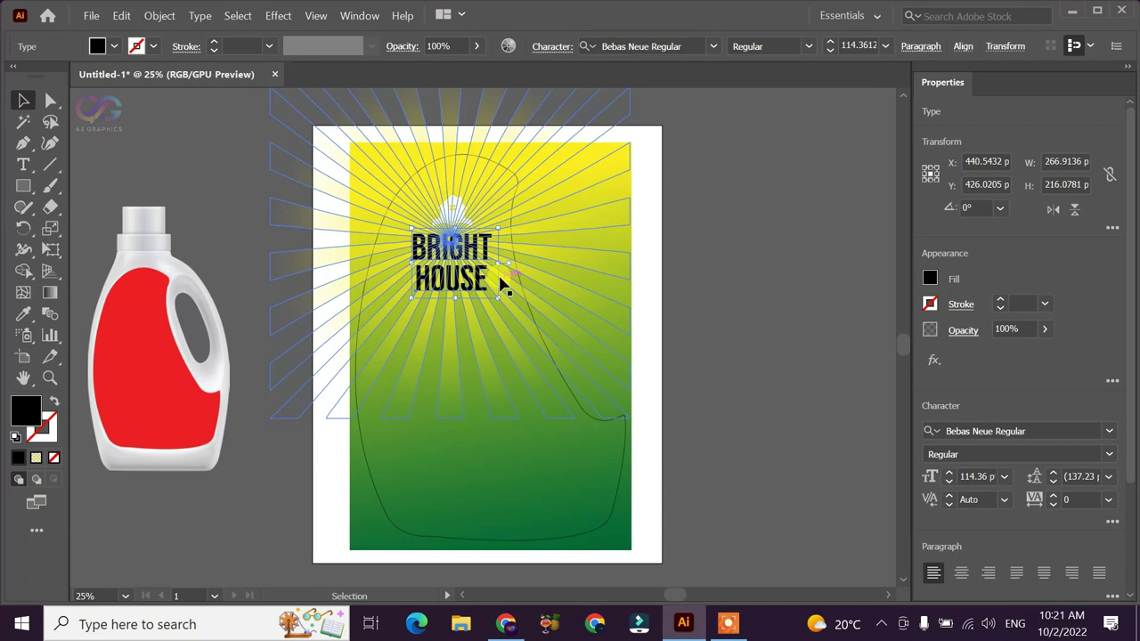
{"action": "left_click", "coordinate": [809, 265]}
{"action": "left_click", "coordinate": [462, 300]}
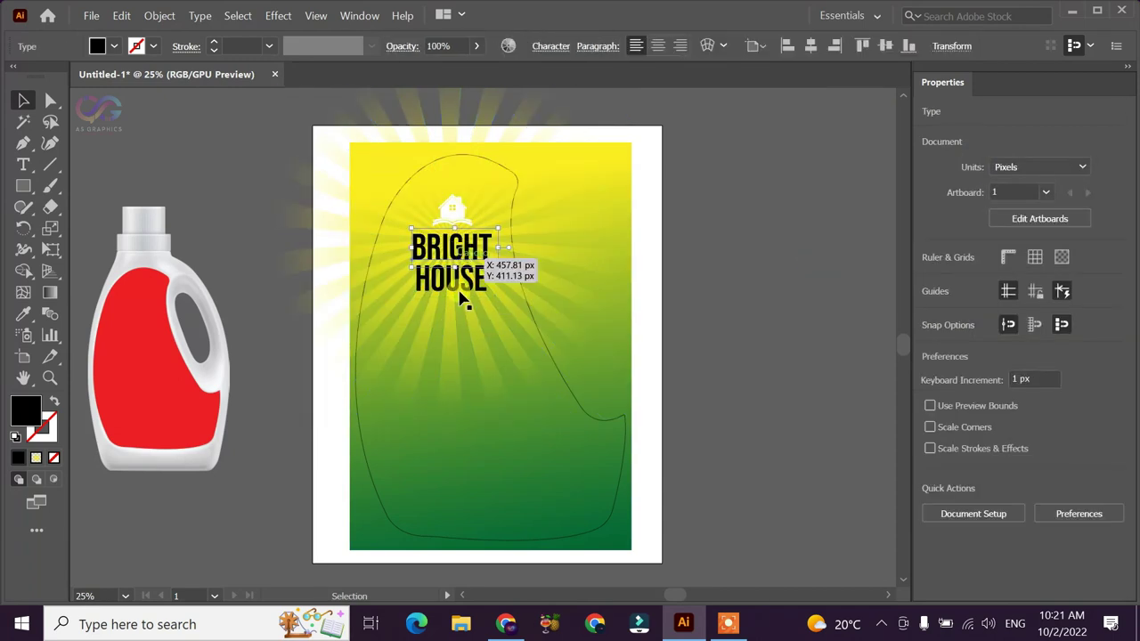
{"action": "left_click", "coordinate": [449, 212], "text": "shift"}
{"action": "key", "text": "Left"}
{"action": "key", "text": "Left"}
{"action": "key", "text": "Left"}
{"action": "key", "text": "Left"}
{"action": "key", "text": "Left"}
{"action": "key", "text": "Left"}
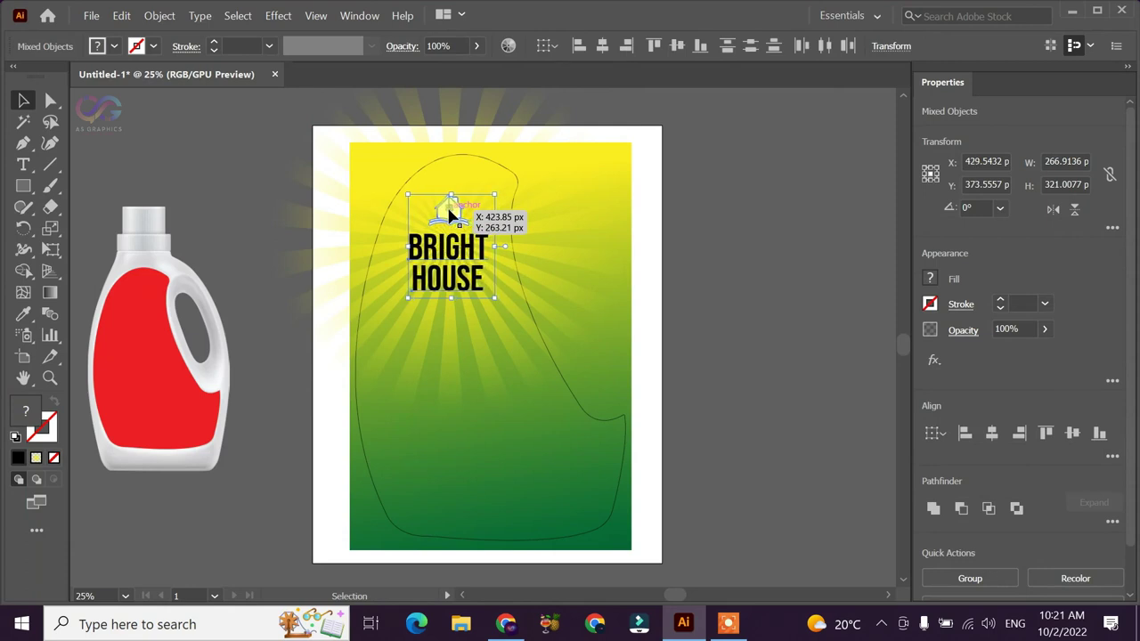
{"action": "left_click", "coordinate": [451, 214], "text": "shift"}
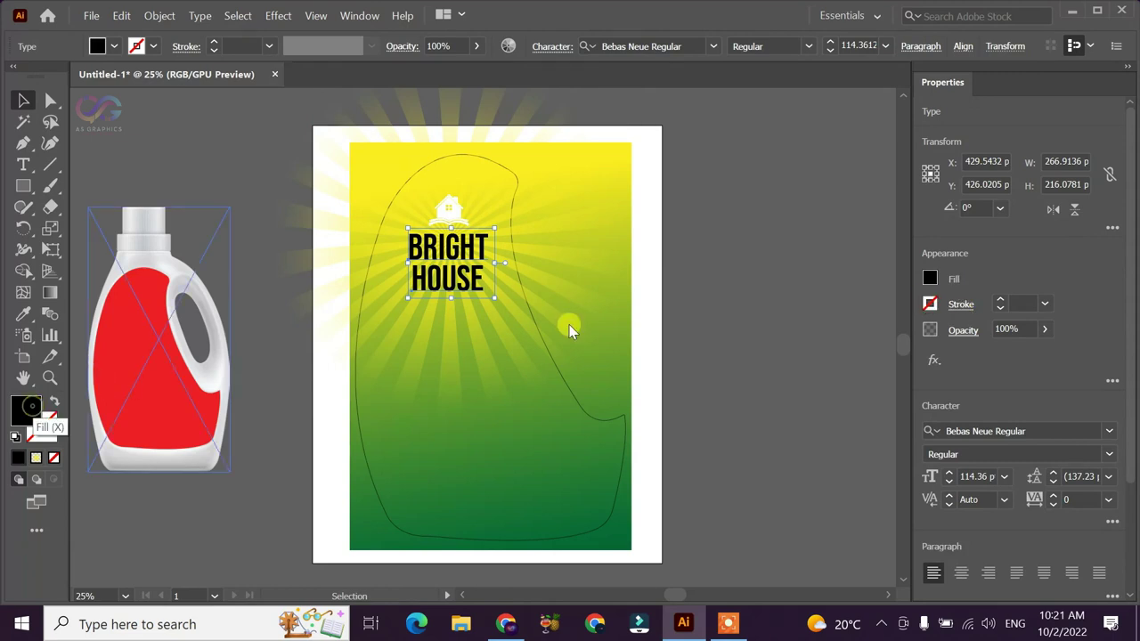
Fill the BRIGHT HOUSE heading with a fully saturated bright blue
{"action": "double_click", "coordinate": [28, 409]}
{"action": "left_click_drag", "start_coordinate": [593, 277], "coordinate": [595, 284]}
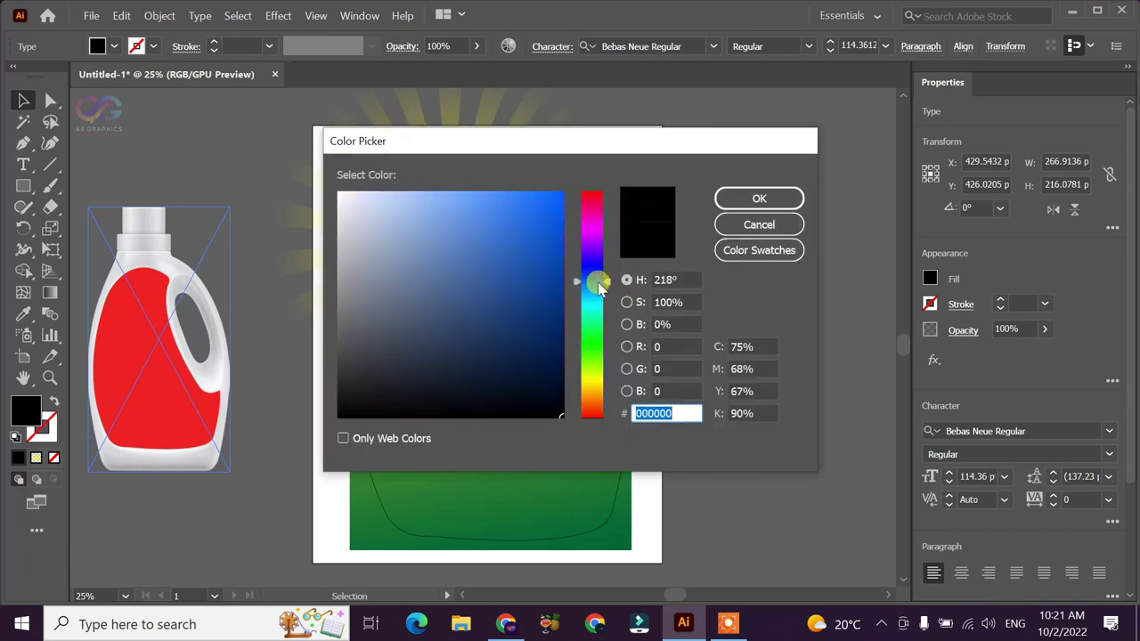
{"action": "left_click_drag", "start_coordinate": [554, 210], "coordinate": [567, 184]}
{"action": "left_click_drag", "start_coordinate": [593, 283], "coordinate": [592, 282]}
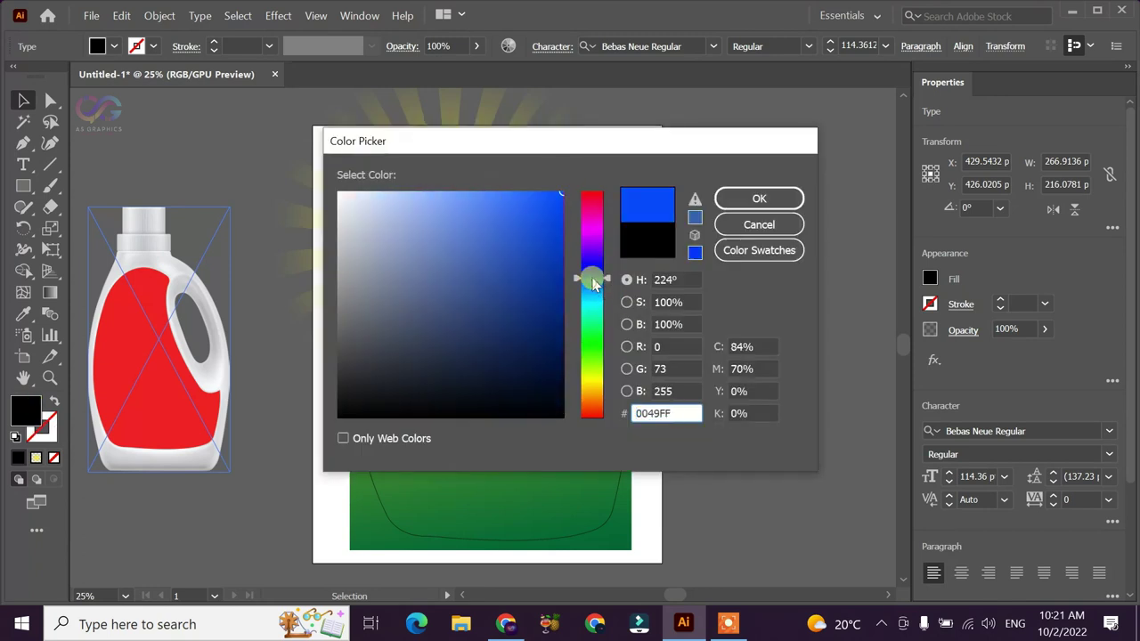
{"action": "left_click", "coordinate": [757, 200]}
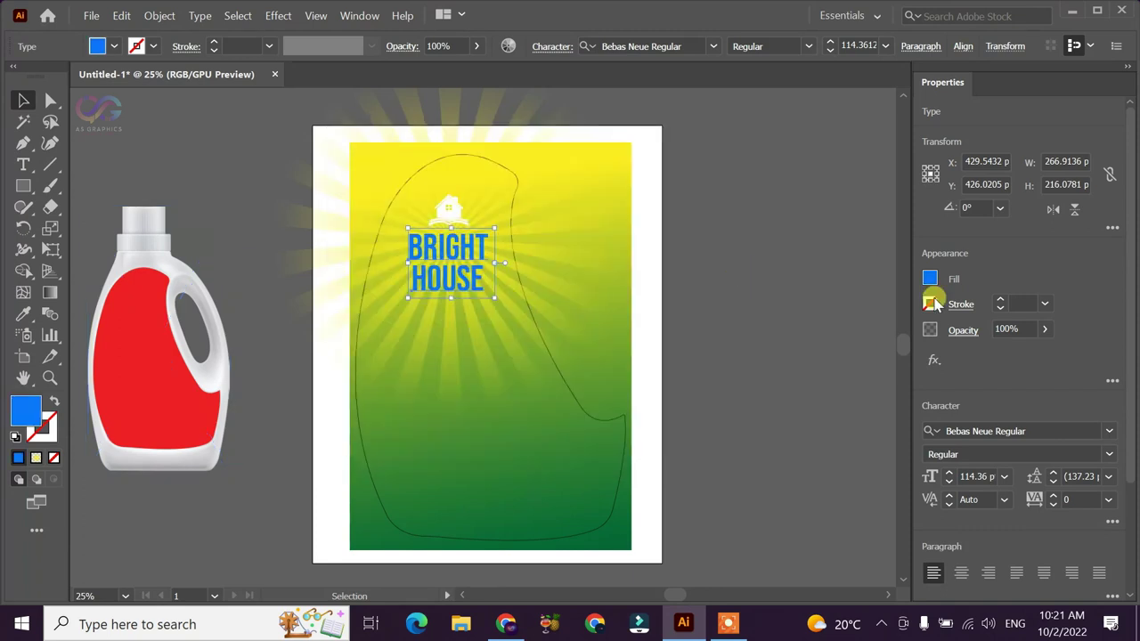
Give the heading a white outline stroke with 4 pt weight
{"action": "left_click", "coordinate": [49, 435]}
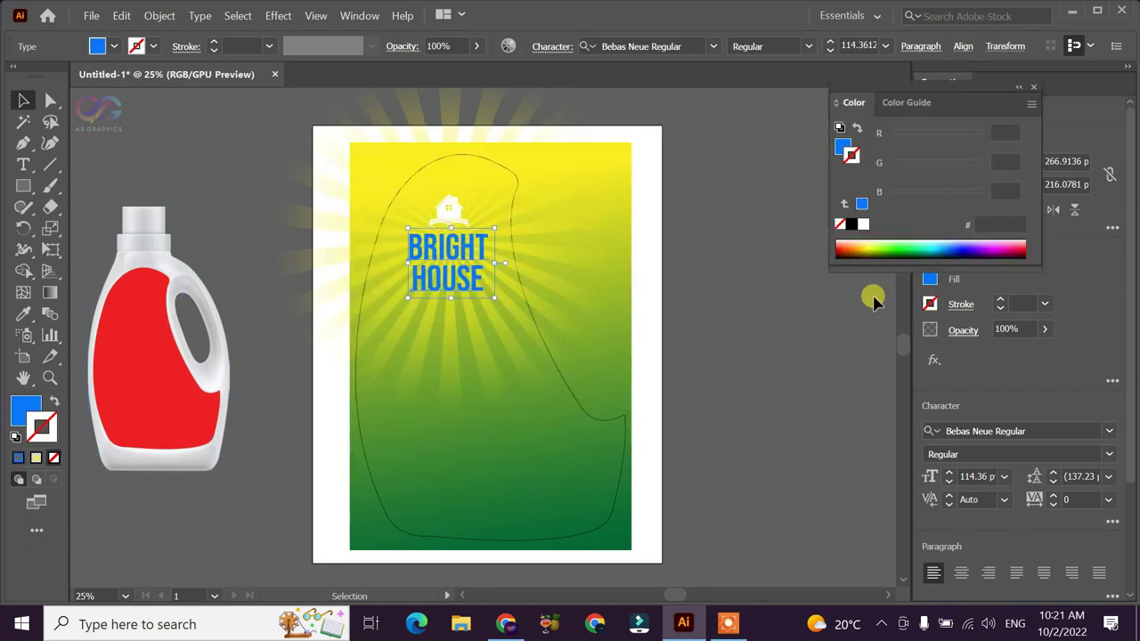
{"action": "left_click", "coordinate": [926, 253]}
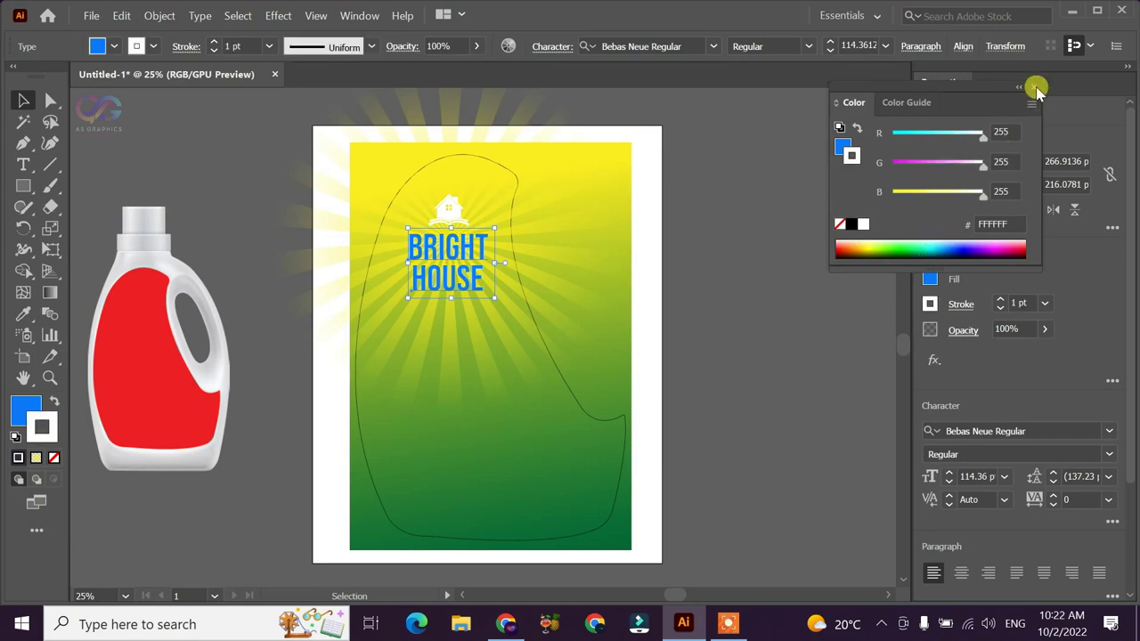
{"action": "left_click", "coordinate": [1036, 88]}
{"action": "left_click", "coordinate": [1045, 302]}
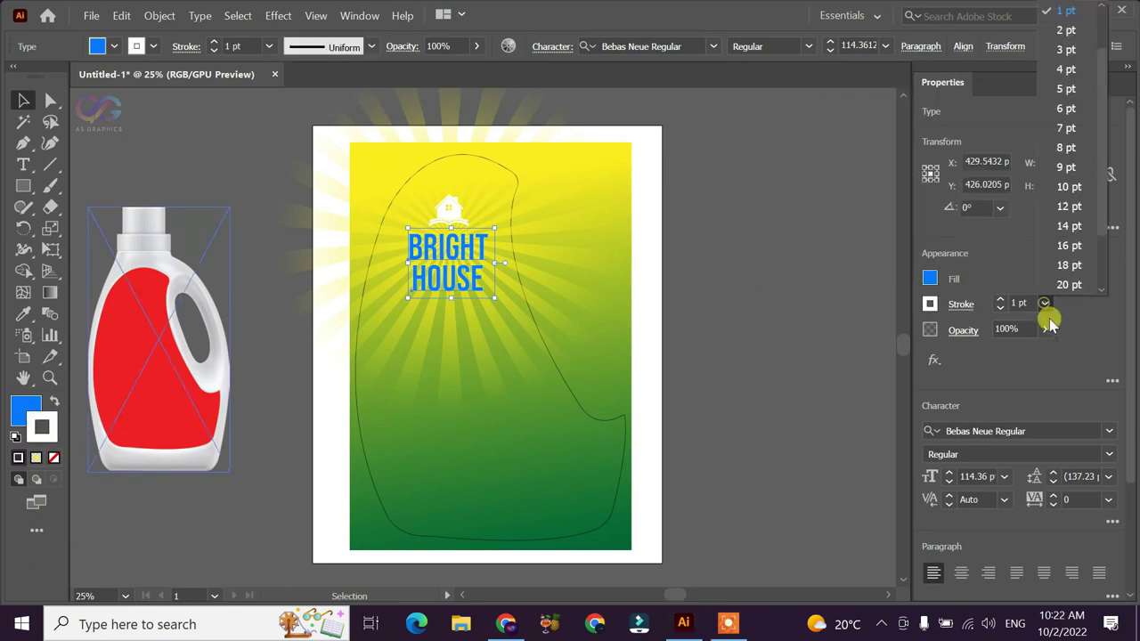
{"action": "left_click", "coordinate": [1065, 73]}
{"action": "left_click", "coordinate": [726, 270]}
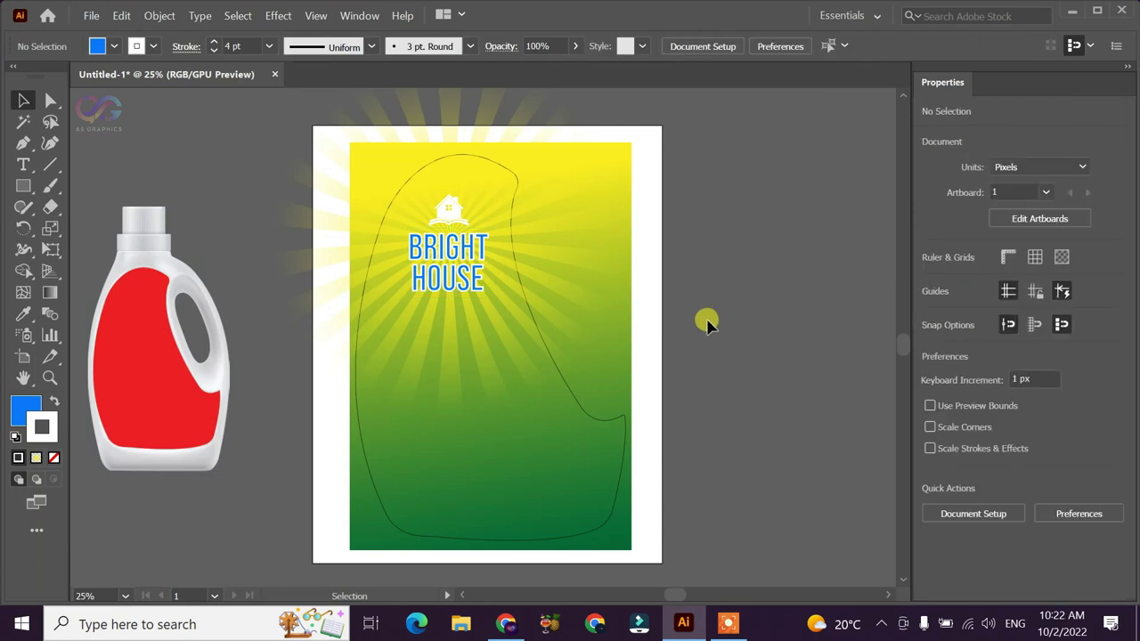
Zoom in on the BRIGHT HOUSE heading and scale it up slightly
{"action": "key", "text": "z"}
{"action": "left_click_drag", "start_coordinate": [532, 290], "coordinate": [570, 322]}
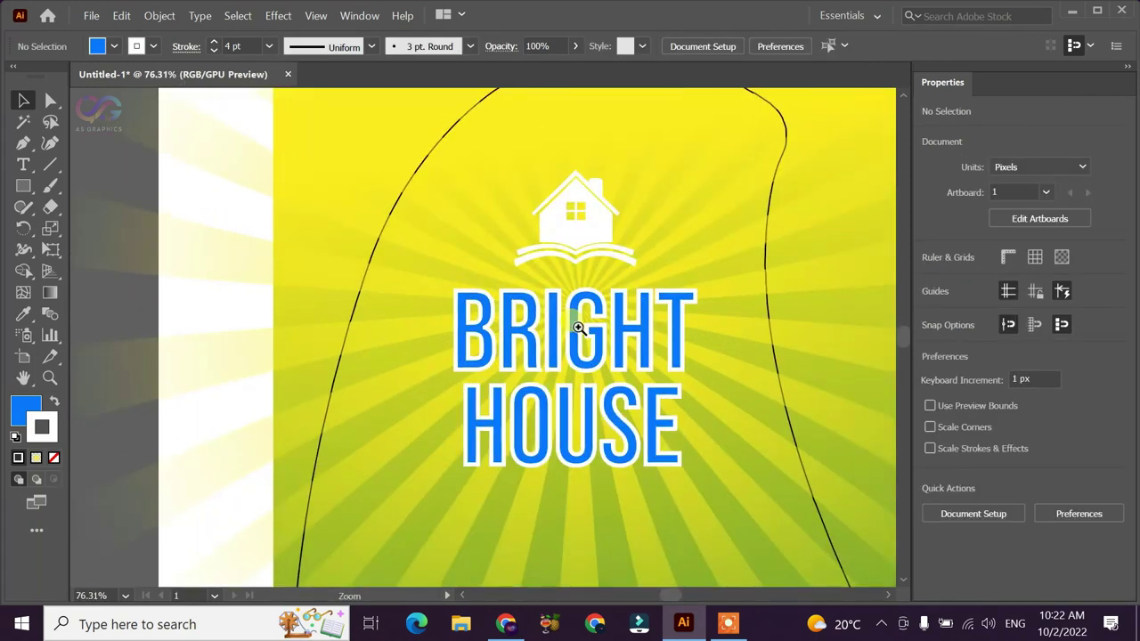
{"action": "scroll", "coordinate": [574, 325], "scroll_direction": "down", "scroll_amount": 3}
{"action": "left_click_drag", "start_coordinate": [508, 241], "coordinate": [448, 227]}
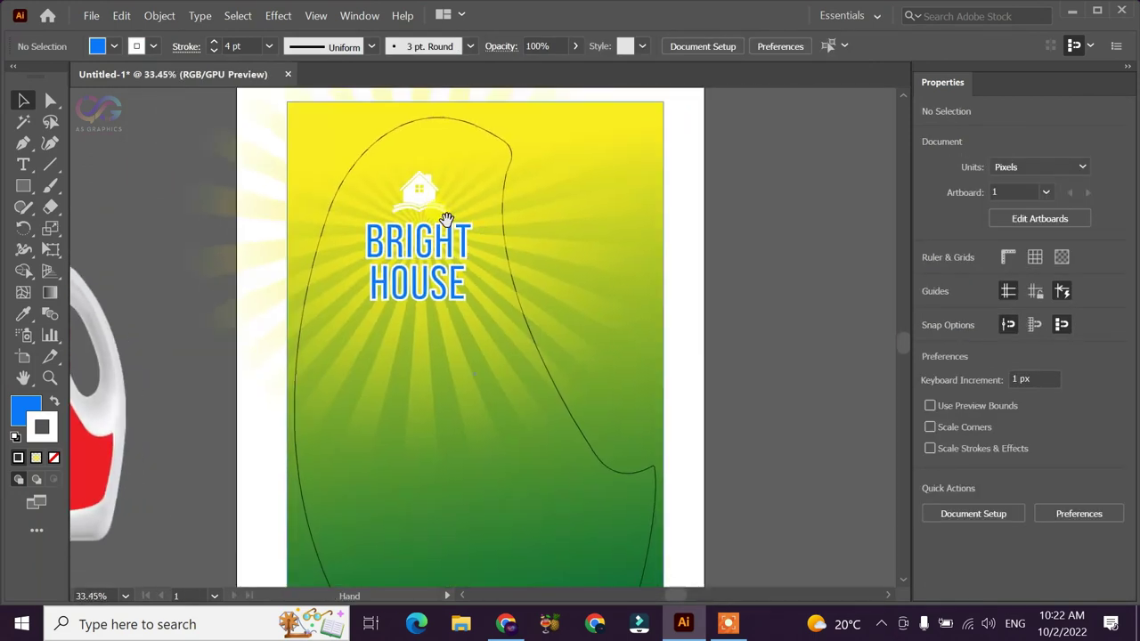
{"action": "left_click", "coordinate": [443, 248]}
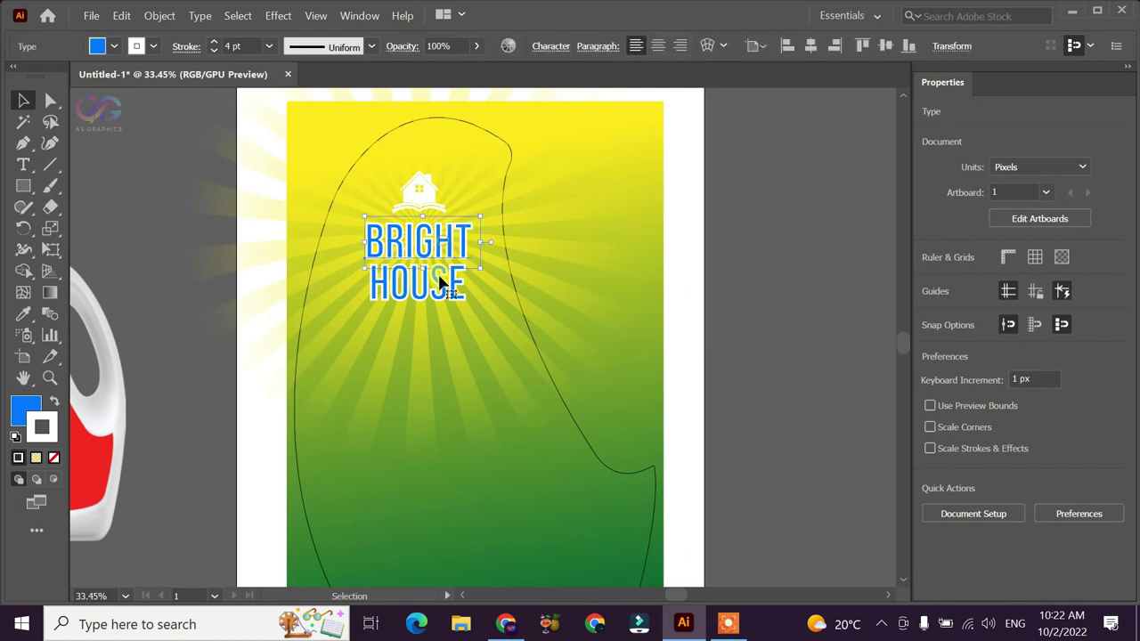
{"action": "left_click_drag", "start_coordinate": [481, 267], "coordinate": [481, 312]}
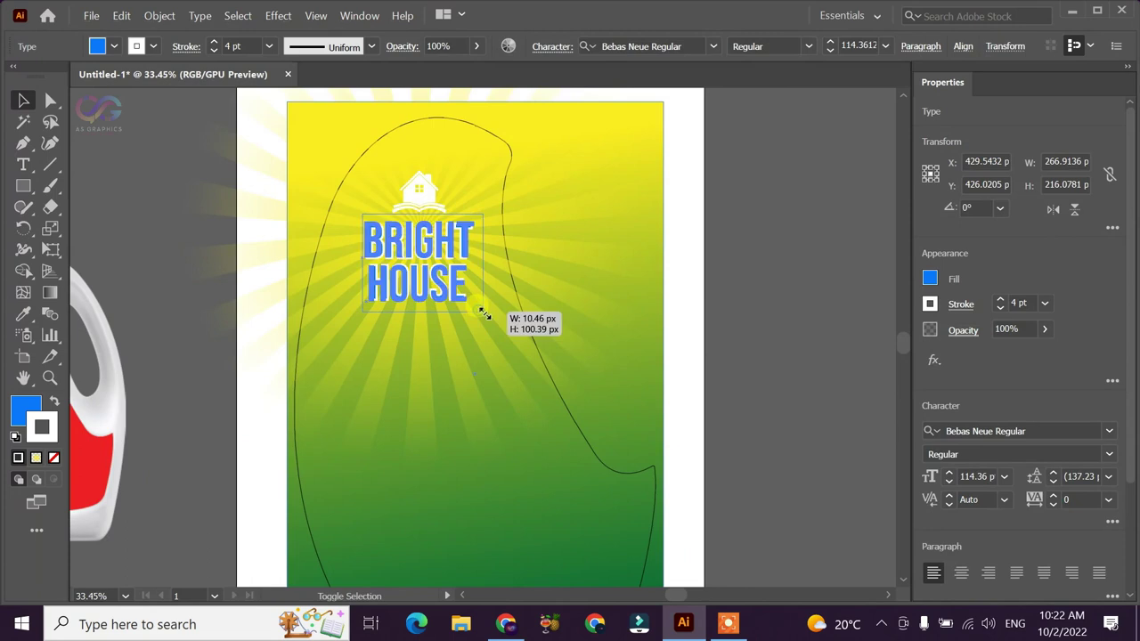
{"action": "left_click_drag", "start_coordinate": [484, 316], "coordinate": [480, 309]}
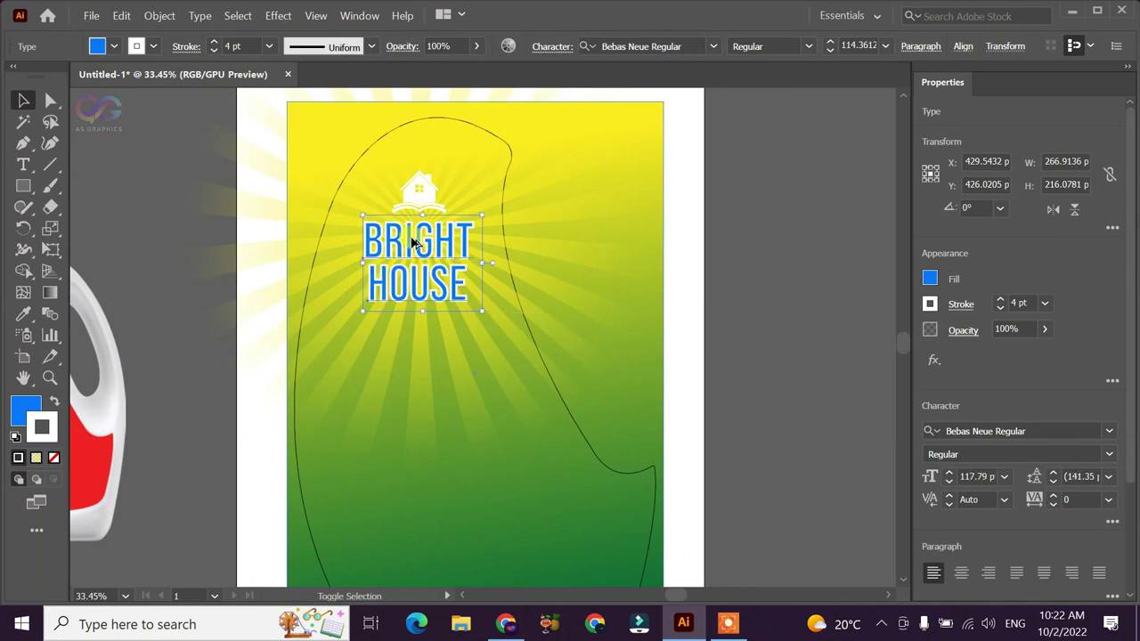
Duplicate the word HOUSE below the title as a test, then delete the copy
{"action": "key", "text": "ctrl+minus"}
{"action": "key", "text": "ctrl+minus"}
{"action": "left_click", "coordinate": [611, 306]}
{"action": "key", "text": "z"}
{"action": "left_click_drag", "start_coordinate": [377, 204], "coordinate": [436, 282]}
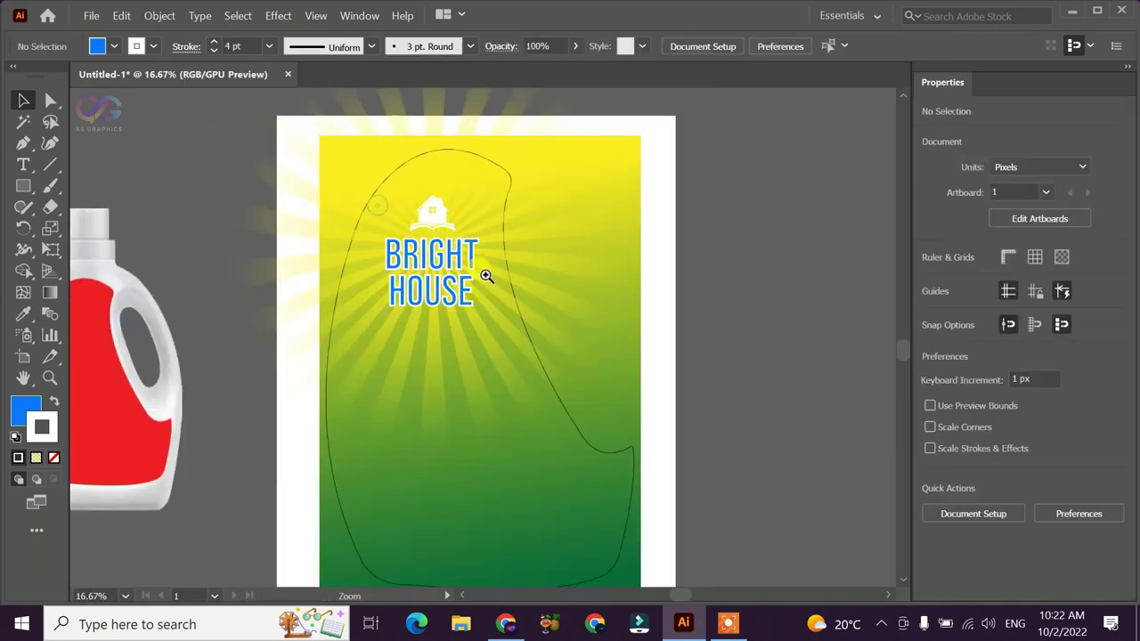
{"action": "scroll", "coordinate": [562, 324], "scroll_direction": "down", "scroll_amount": 3}
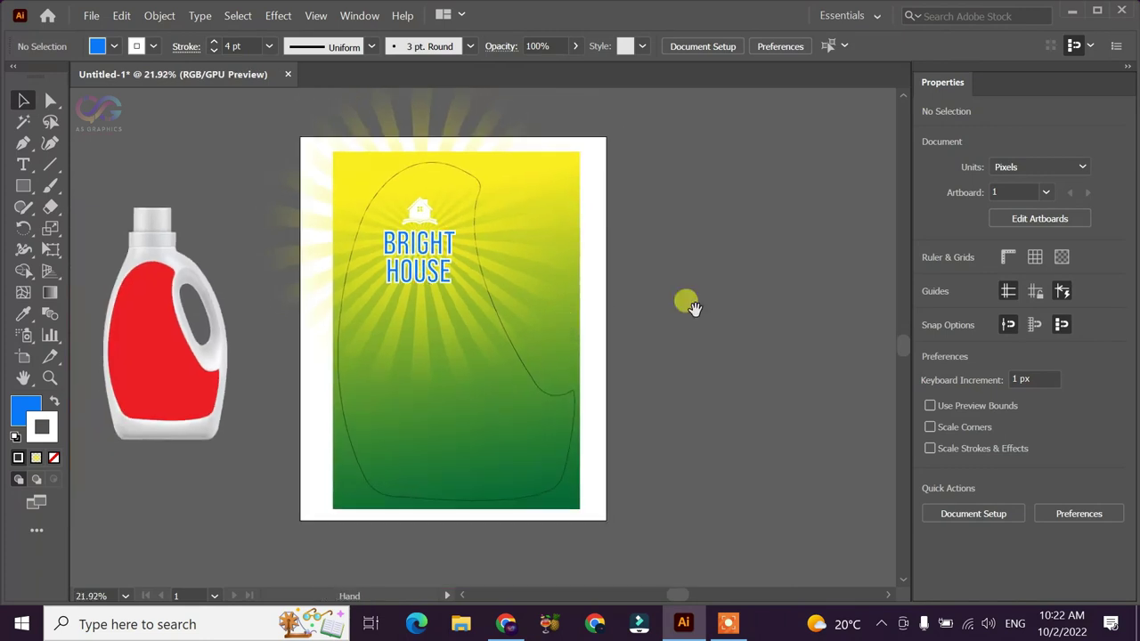
{"action": "scroll", "coordinate": [702, 288], "scroll_direction": "down", "scroll_amount": 2}
{"action": "left_click_drag", "start_coordinate": [407, 272], "coordinate": [393, 340]}
{"action": "double_click", "coordinate": [393, 338]}
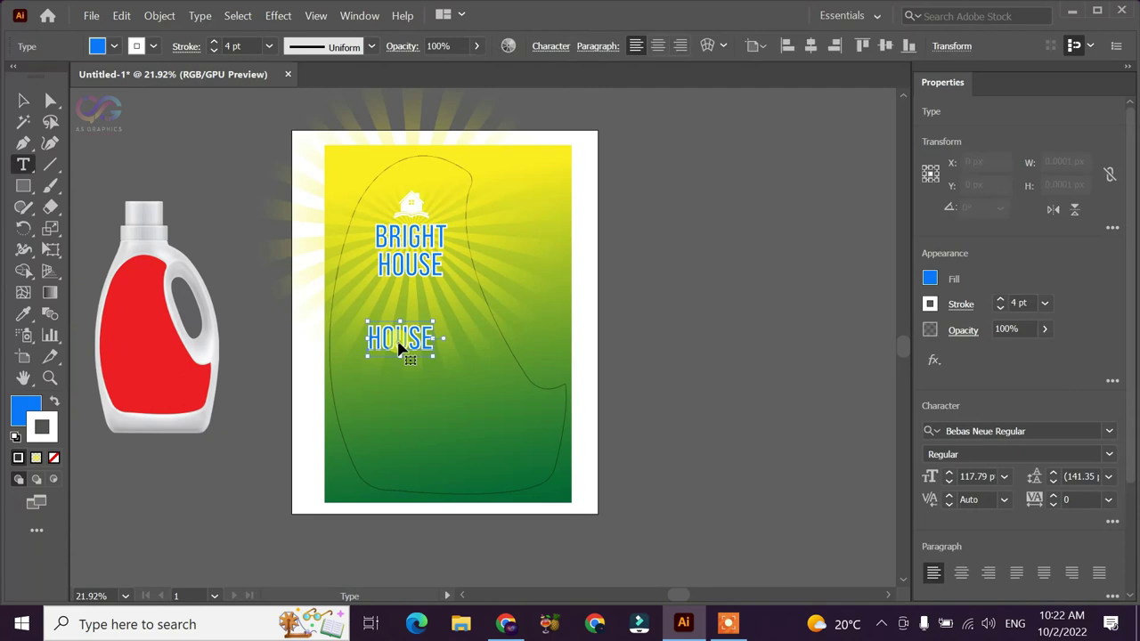
{"action": "left_click", "coordinate": [20, 105]}
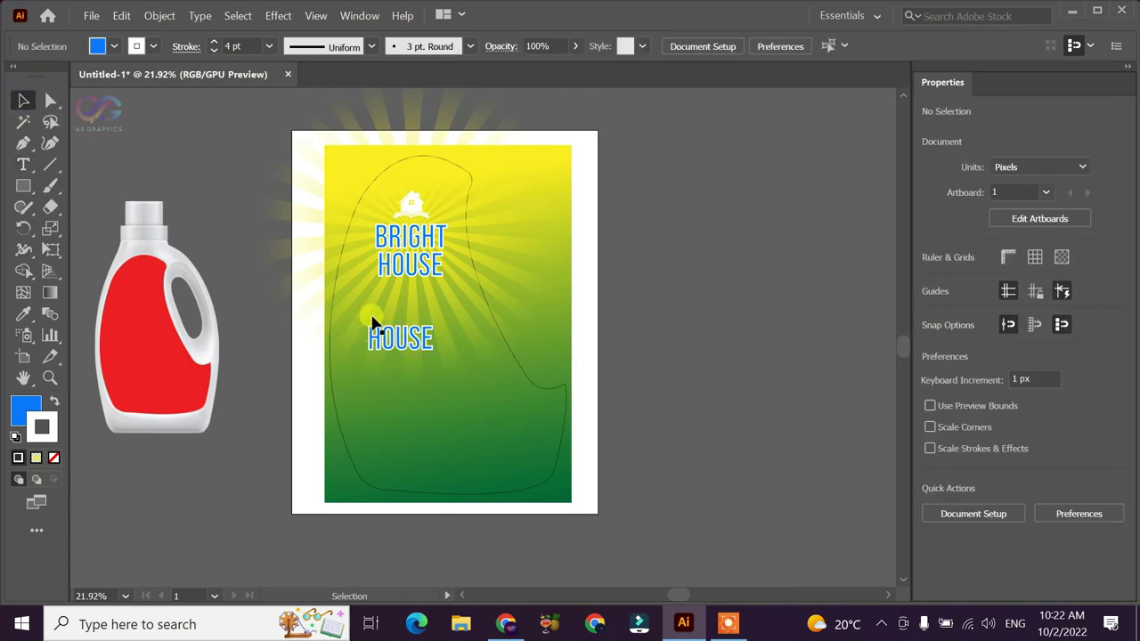
{"action": "left_click", "coordinate": [419, 343]}
{"action": "key", "text": "Delete"}
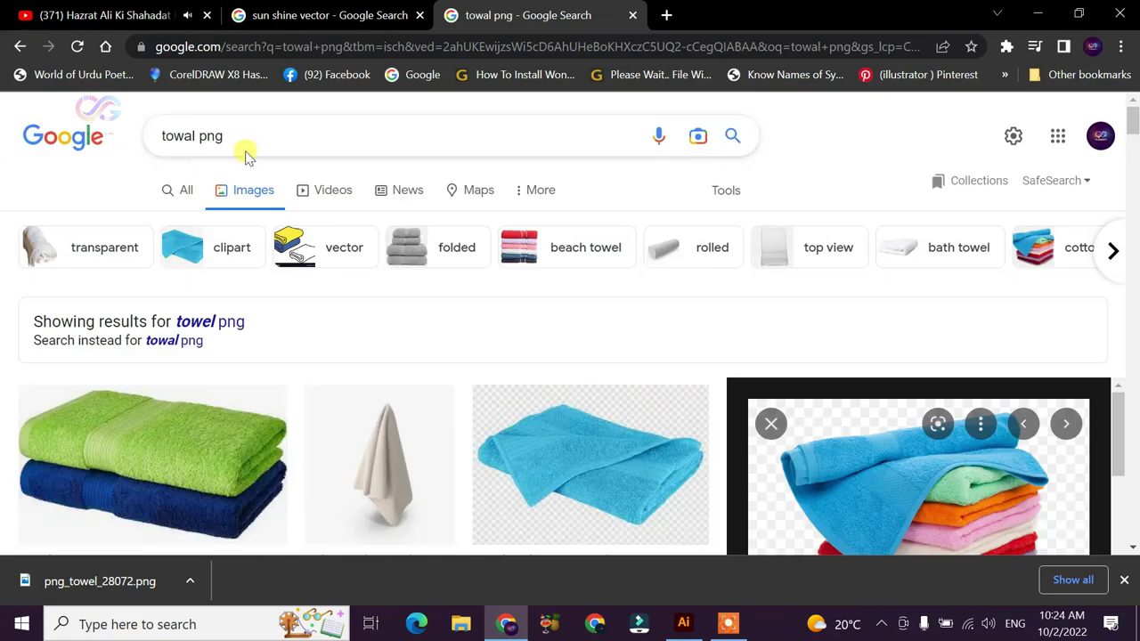
Scroll the 'towal png' image results to the stacked colourful towels preview
{"action": "scroll", "coordinate": [1109, 454], "scroll_direction": "down", "scroll_amount": 2}
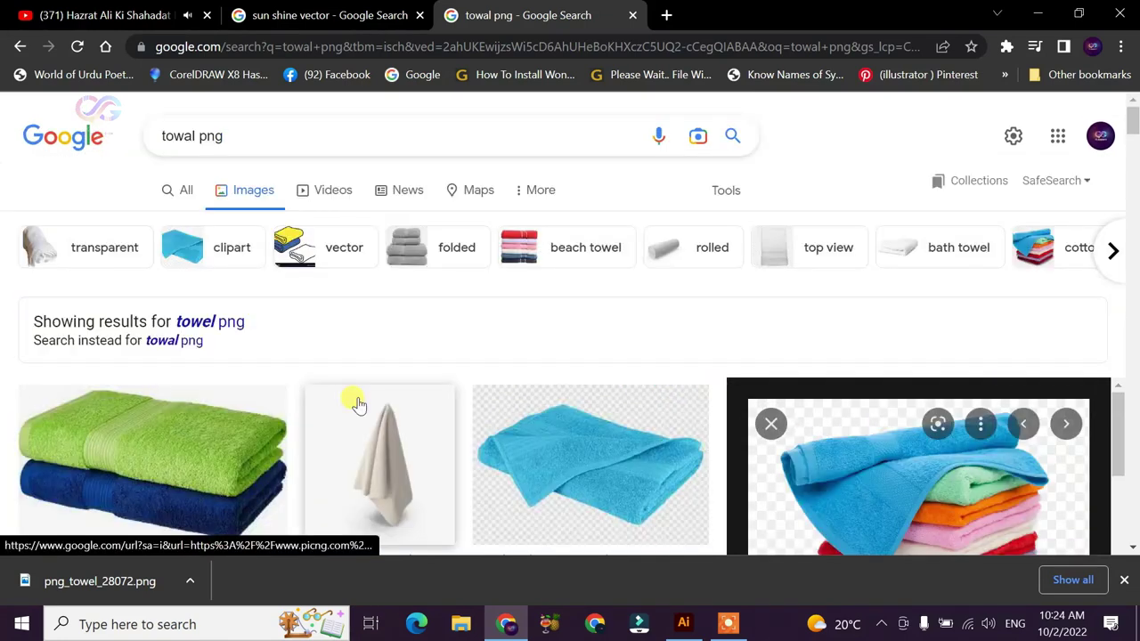
{"action": "scroll", "coordinate": [356, 406], "scroll_direction": "down", "scroll_amount": 3}
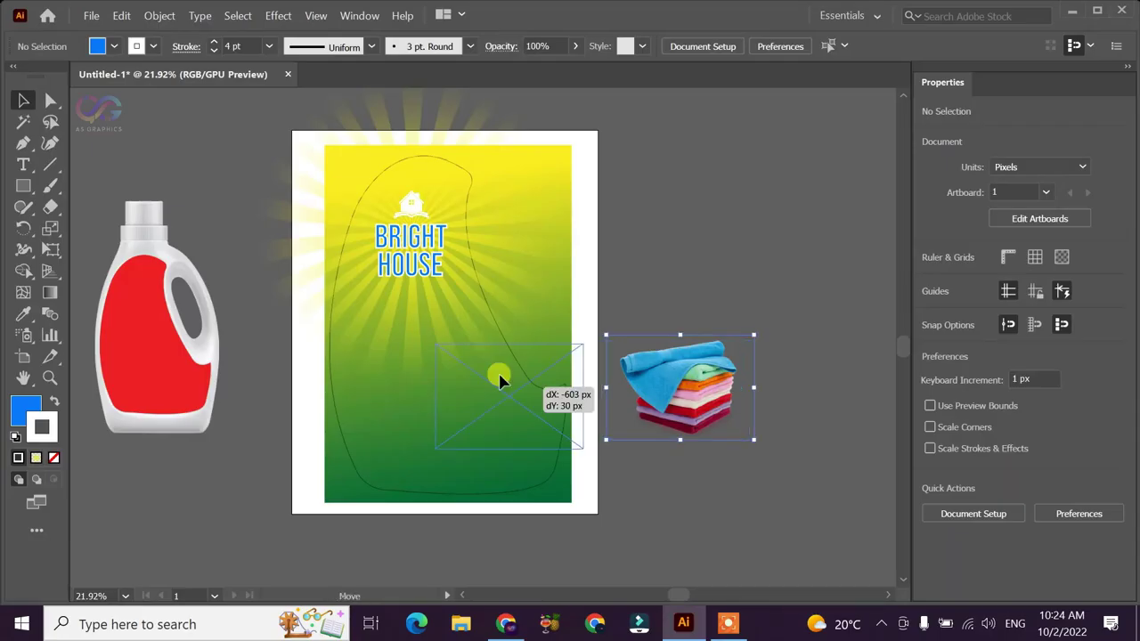
Drag the towel image onto the label and enlarge it near the bottom
{"action": "left_click_drag", "start_coordinate": [693, 378], "coordinate": [456, 315]}
{"action": "scroll", "coordinate": [481, 339], "scroll_direction": "up", "scroll_amount": 2}
{"action": "left_click_drag", "start_coordinate": [745, 437], "coordinate": [736, 353]}
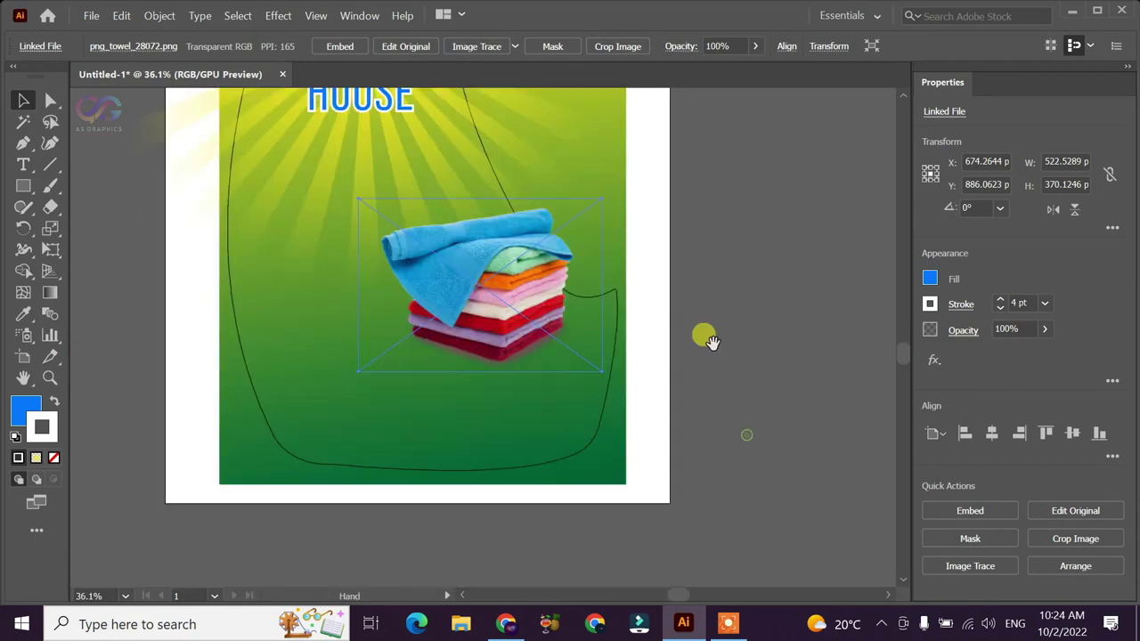
{"action": "left_click_drag", "start_coordinate": [525, 316], "coordinate": [531, 319]}
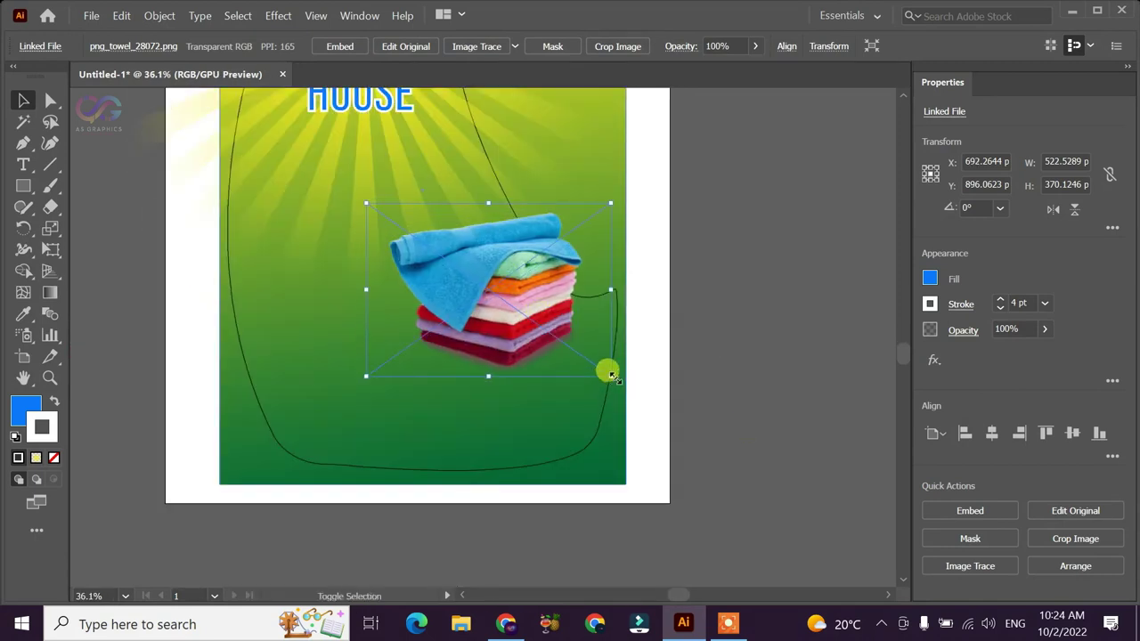
{"action": "left_click_drag", "start_coordinate": [611, 375], "coordinate": [756, 481]}
{"action": "left_click", "coordinate": [809, 365]}
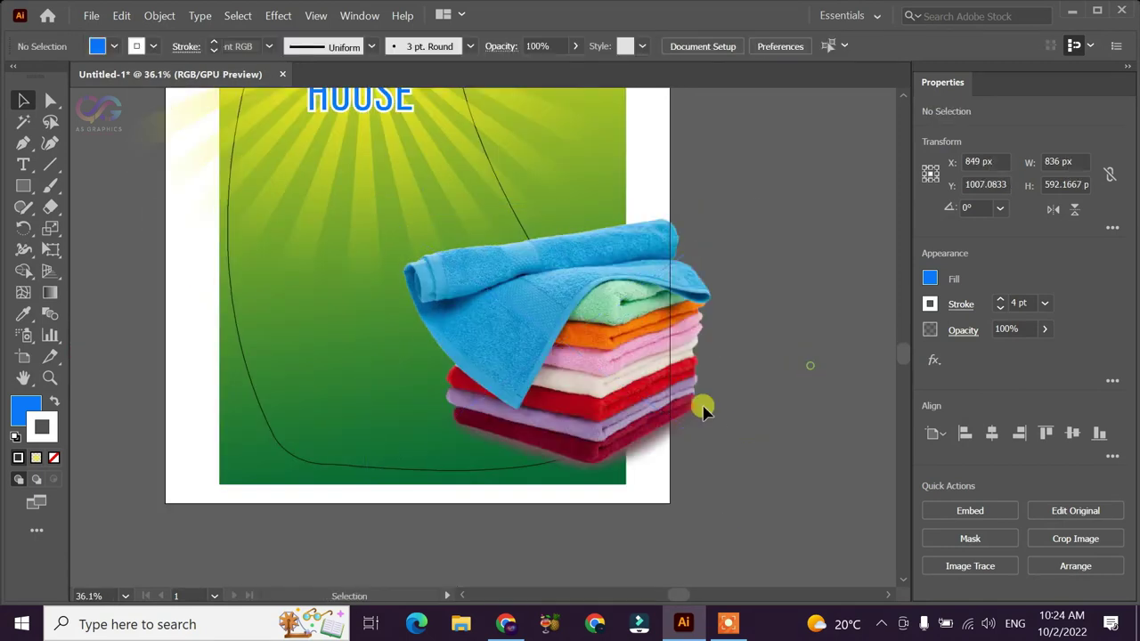
{"action": "left_click", "coordinate": [603, 394]}
{"action": "left_click_drag", "start_coordinate": [609, 374], "coordinate": [595, 420]}
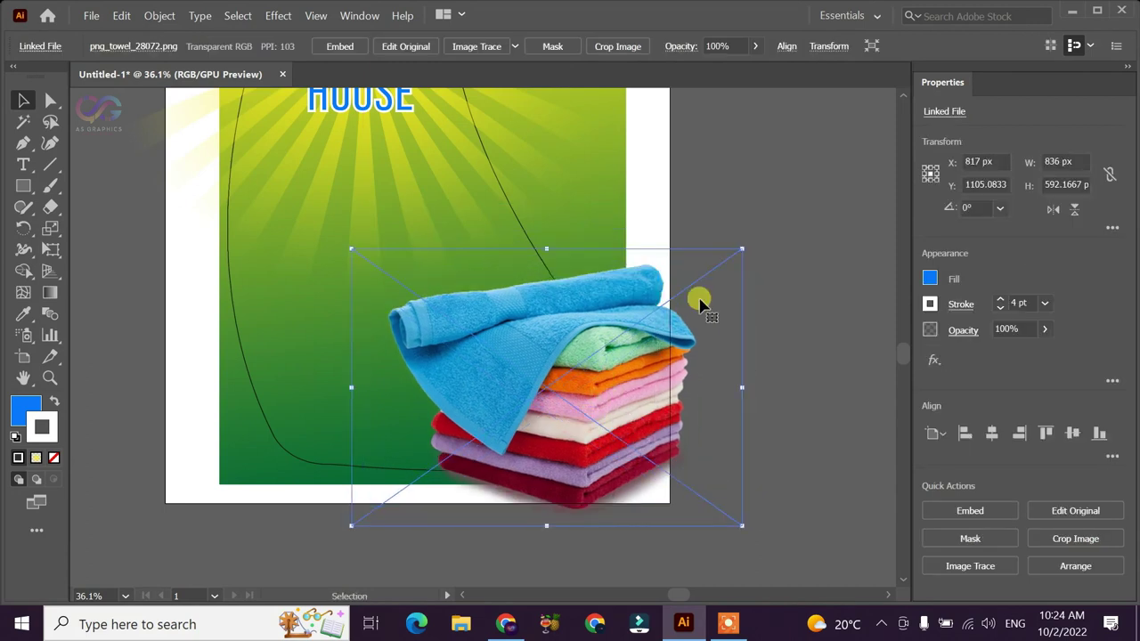
{"action": "left_click_drag", "start_coordinate": [742, 249], "coordinate": [764, 234]}
{"action": "mouse_move", "coordinate": [578, 323]}
{"action": "left_mouse_down"}
{"action": "mouse_move", "coordinate": [564, 347]}
{"action": "mouse_move", "coordinate": [564, 332]}
{"action": "left_mouse_up"}
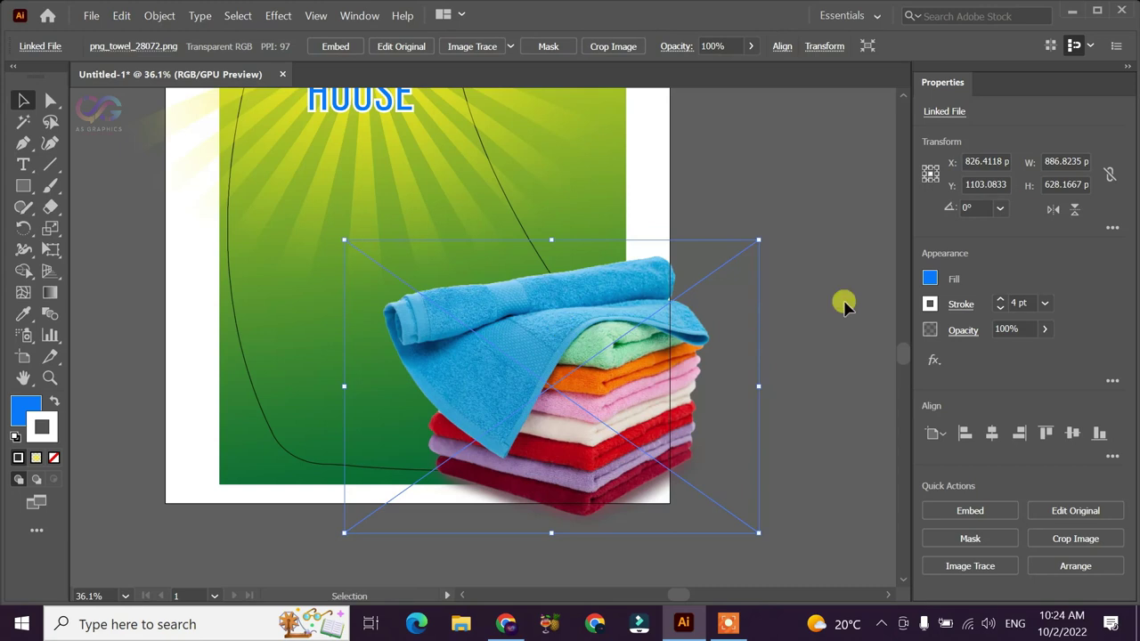
{"action": "left_click", "coordinate": [845, 304]}
Fine-tune the towel image's size and position it across the label's lower-right corner
{"action": "left_click", "coordinate": [580, 313]}
{"action": "left_click_drag", "start_coordinate": [759, 241], "coordinate": [704, 278]}
{"action": "left_click", "coordinate": [771, 267]}
{"action": "left_click", "coordinate": [686, 326]}
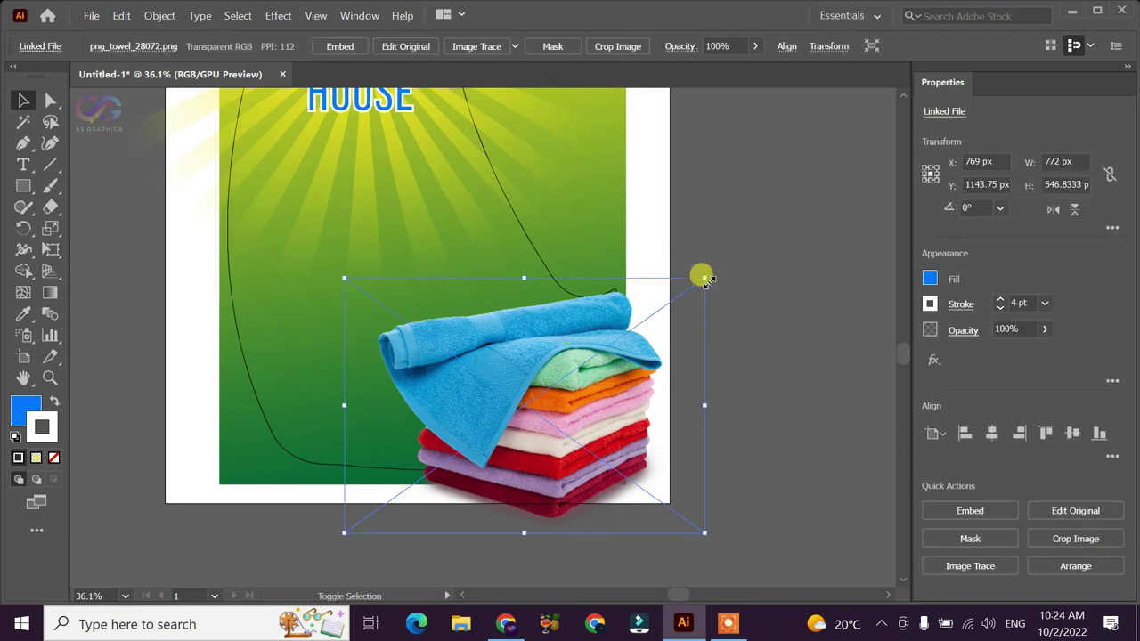
{"action": "left_click_drag", "start_coordinate": [704, 279], "coordinate": [736, 247]}
{"action": "left_click", "coordinate": [811, 283]}
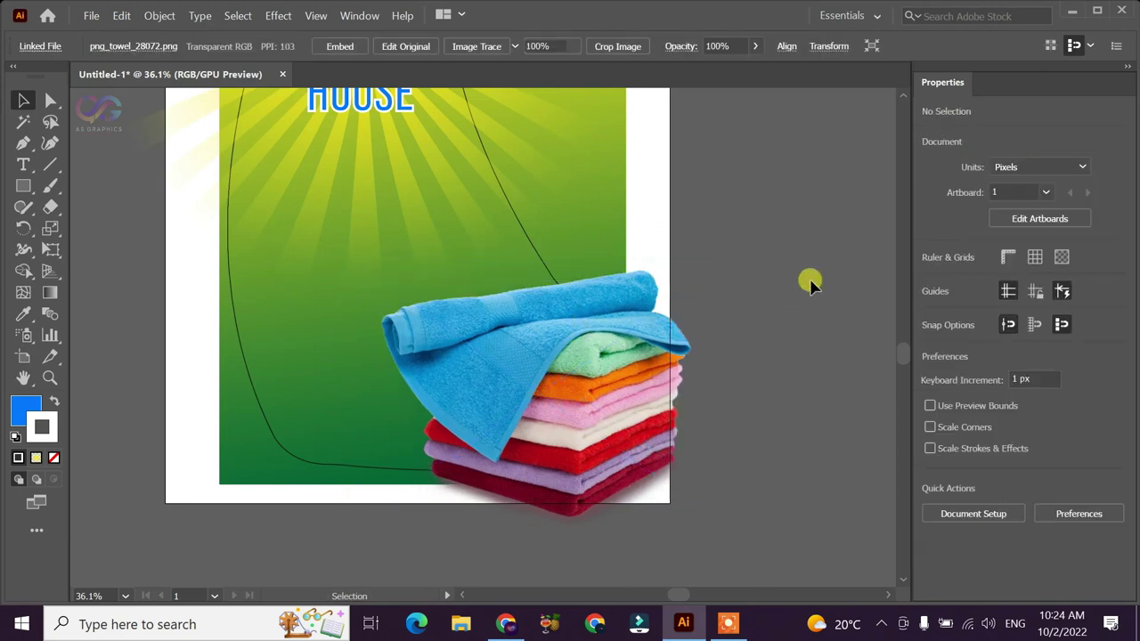
{"action": "scroll", "coordinate": [599, 374], "scroll_direction": "down", "scroll_amount": 1}
{"action": "scroll", "coordinate": [598, 374], "scroll_direction": "down", "scroll_amount": 1}
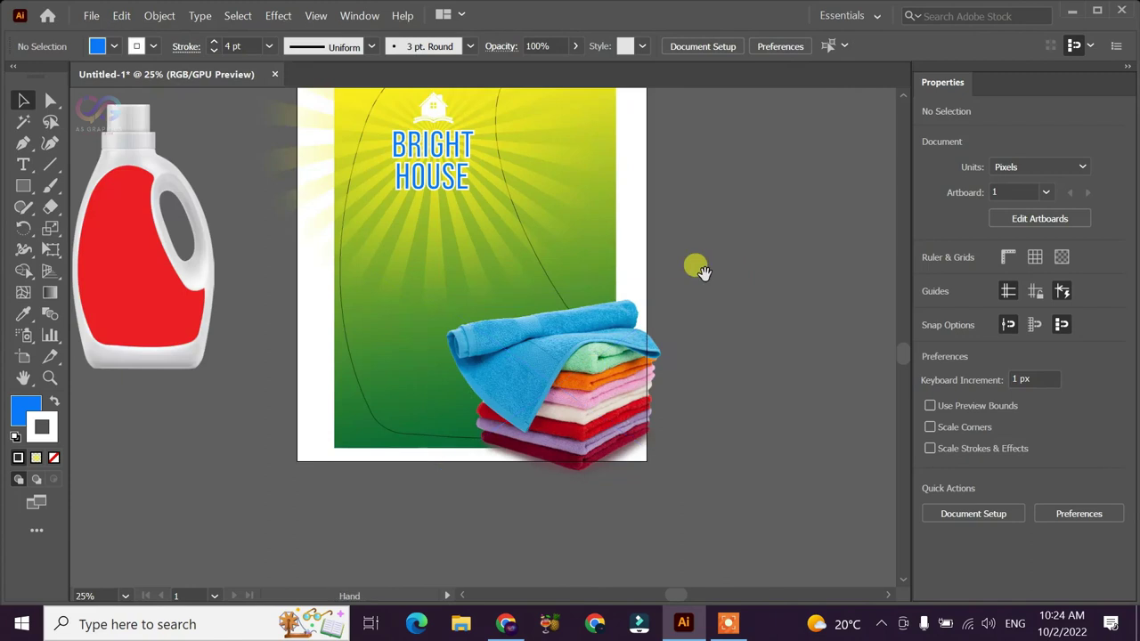
{"action": "left_click_drag", "start_coordinate": [695, 262], "coordinate": [703, 319]}
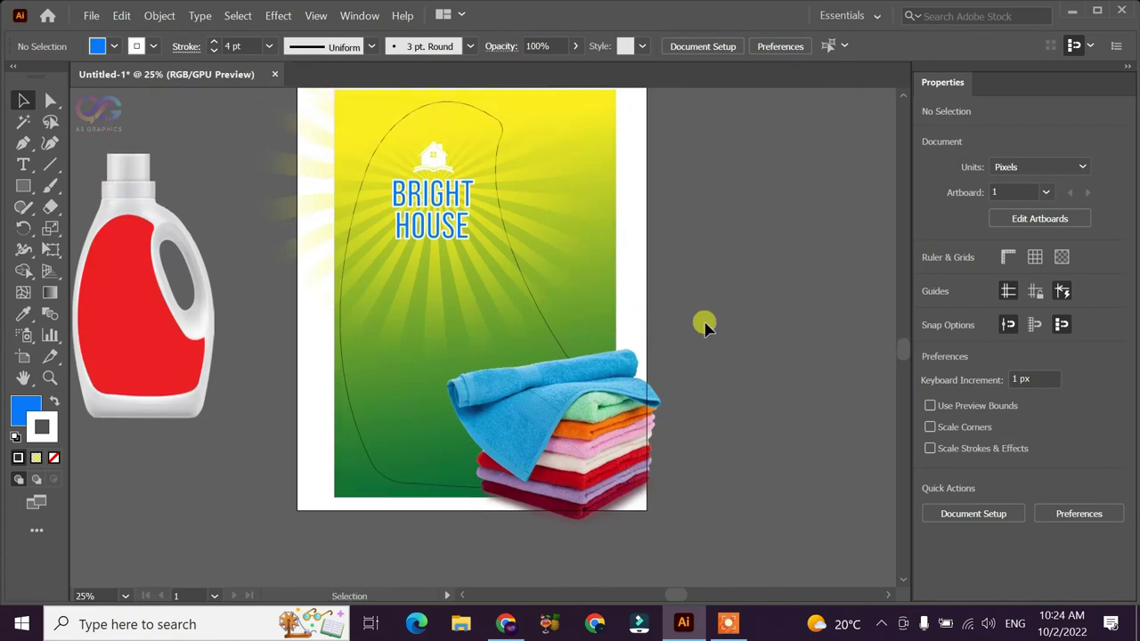
{"action": "left_click_drag", "start_coordinate": [717, 357], "coordinate": [724, 345]}
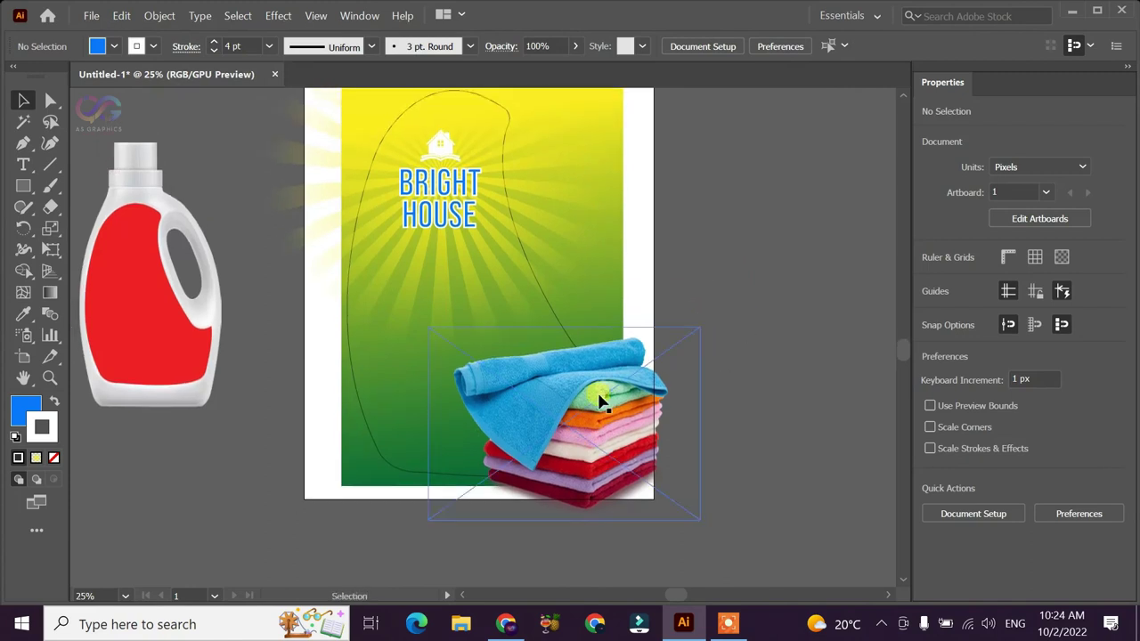
{"action": "mouse_move", "coordinate": [573, 392]}
{"action": "left_mouse_down"}
{"action": "mouse_move", "coordinate": [771, 492]}
{"action": "mouse_move", "coordinate": [427, 400]}
{"action": "left_mouse_up"}
{"action": "left_click", "coordinate": [766, 410]}
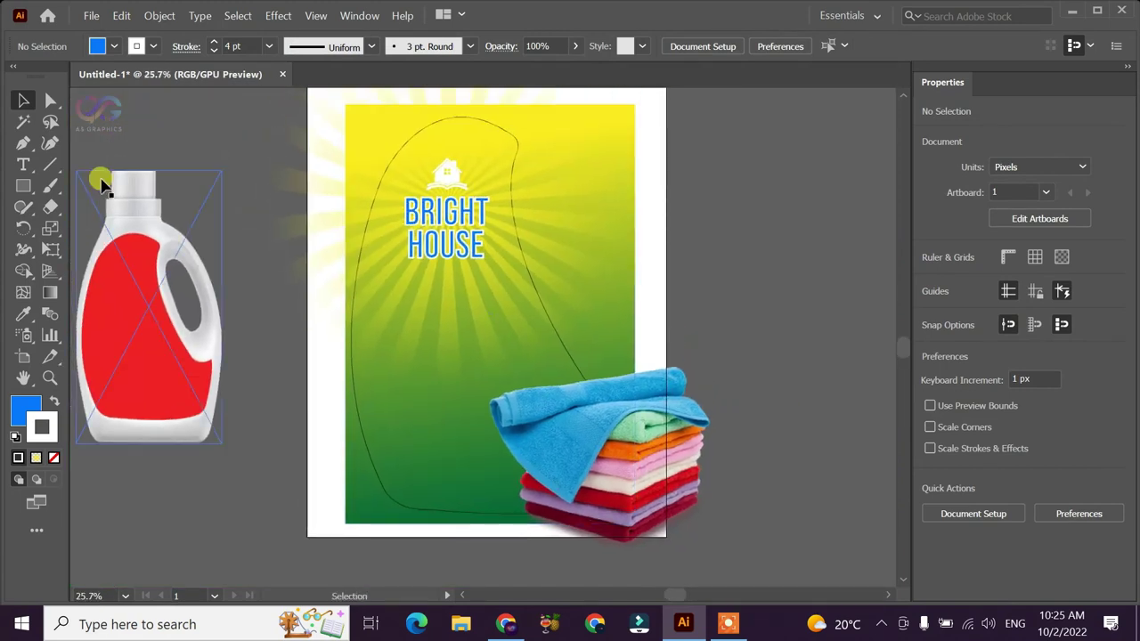
{"action": "left_click", "coordinate": [23, 185]}
Draw a wide banner rectangle near the label bottom with no stroke and FFF200 fill
{"action": "left_click_drag", "start_coordinate": [390, 412], "coordinate": [577, 456]}
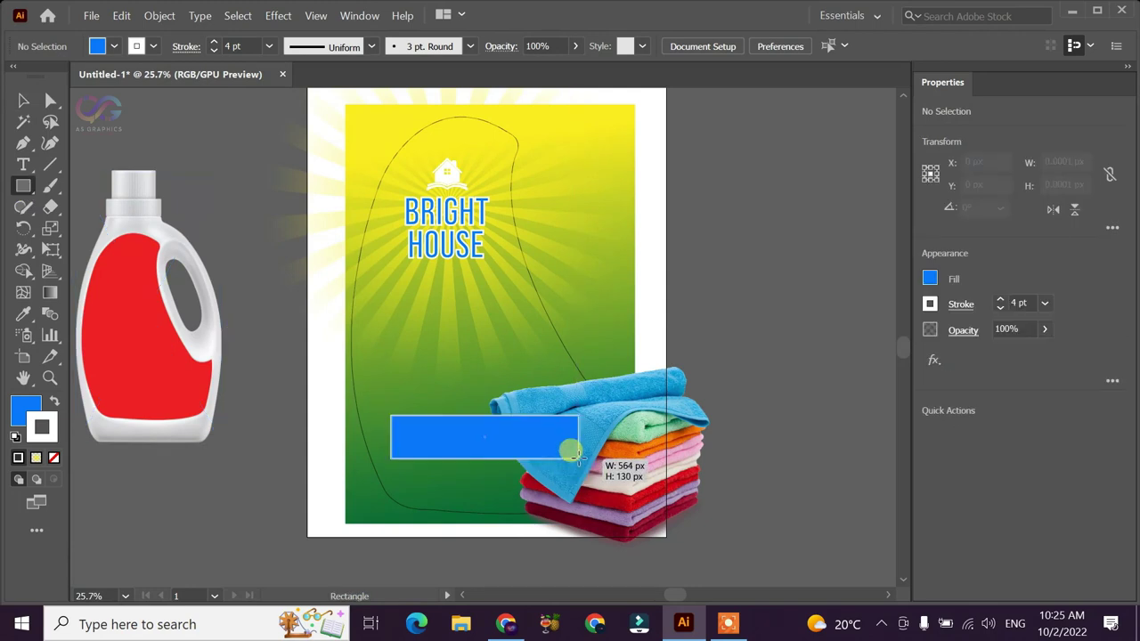
{"action": "left_click", "coordinate": [24, 101]}
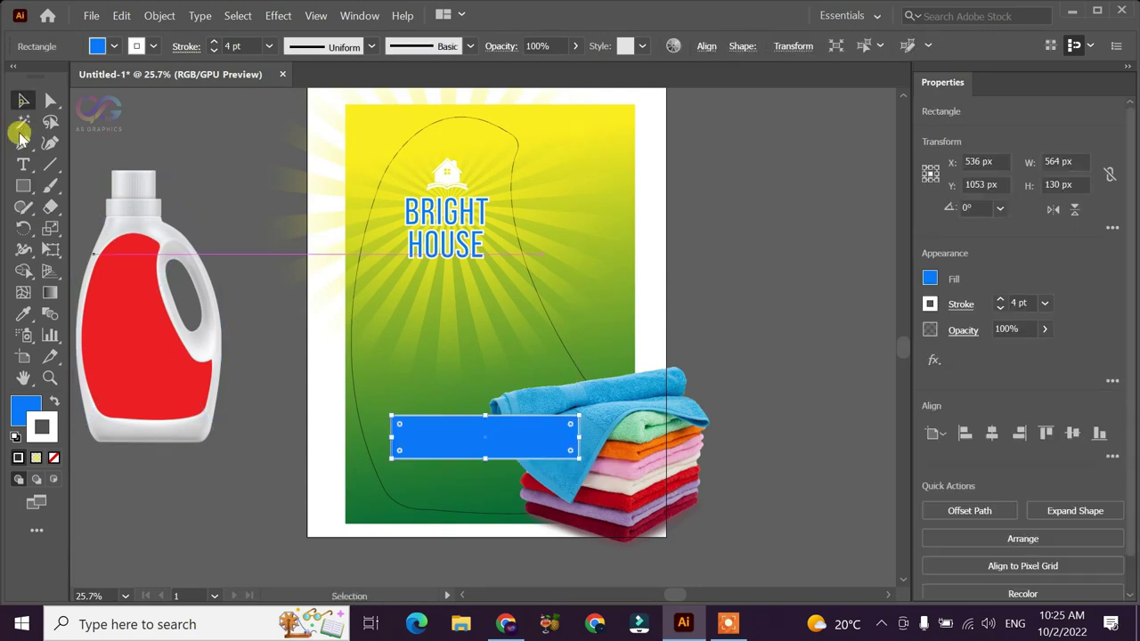
{"action": "left_click", "coordinate": [53, 458]}
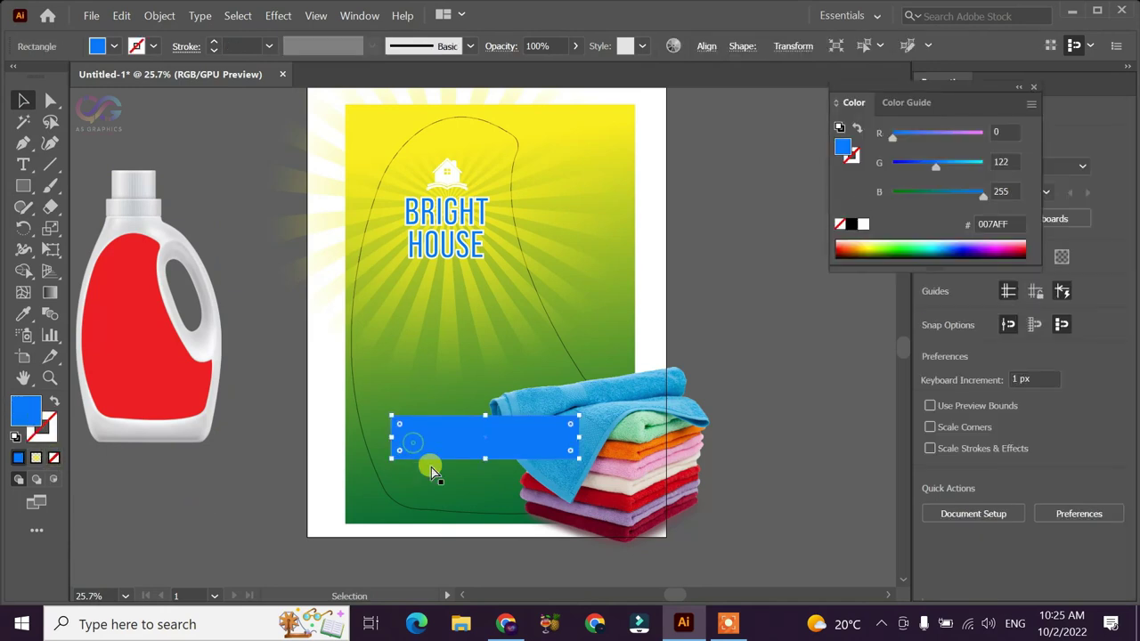
{"action": "scroll", "coordinate": [448, 448], "scroll_direction": "up", "scroll_amount": 3}
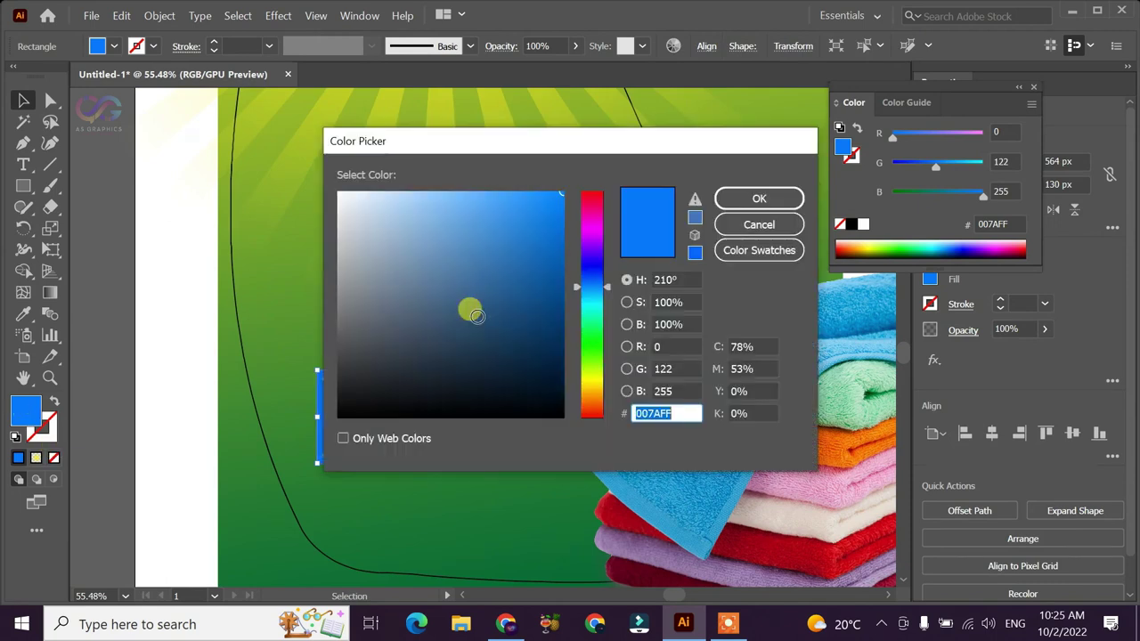
{"action": "left_click", "coordinate": [595, 383]}
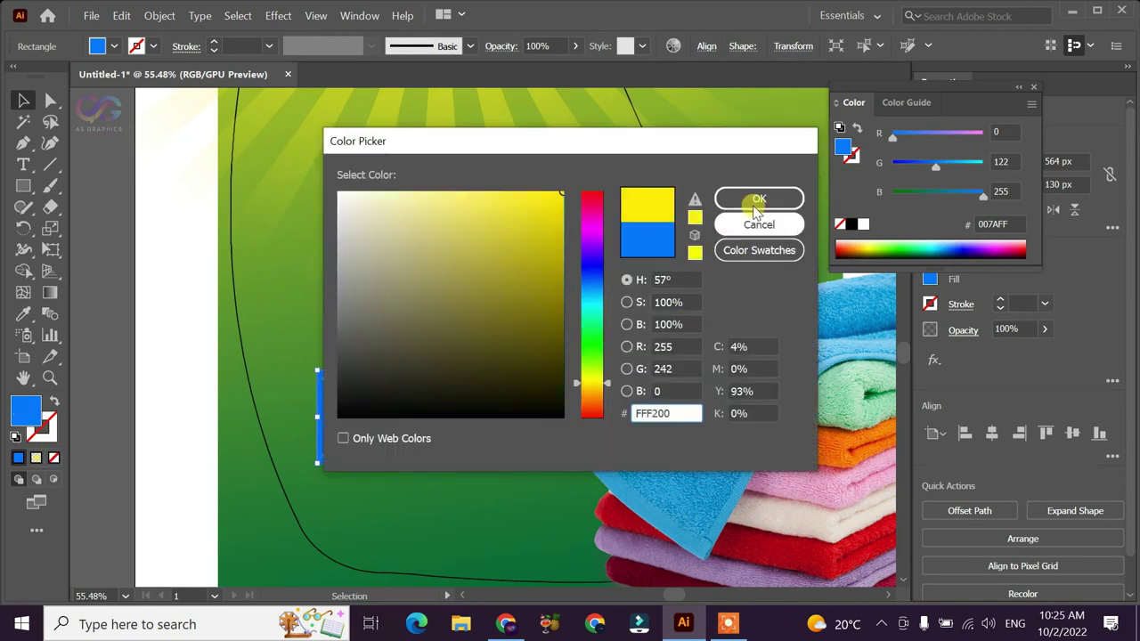
{"action": "left_click", "coordinate": [751, 198]}
{"action": "left_click", "coordinate": [257, 435]}
{"action": "left_click", "coordinate": [354, 422]}
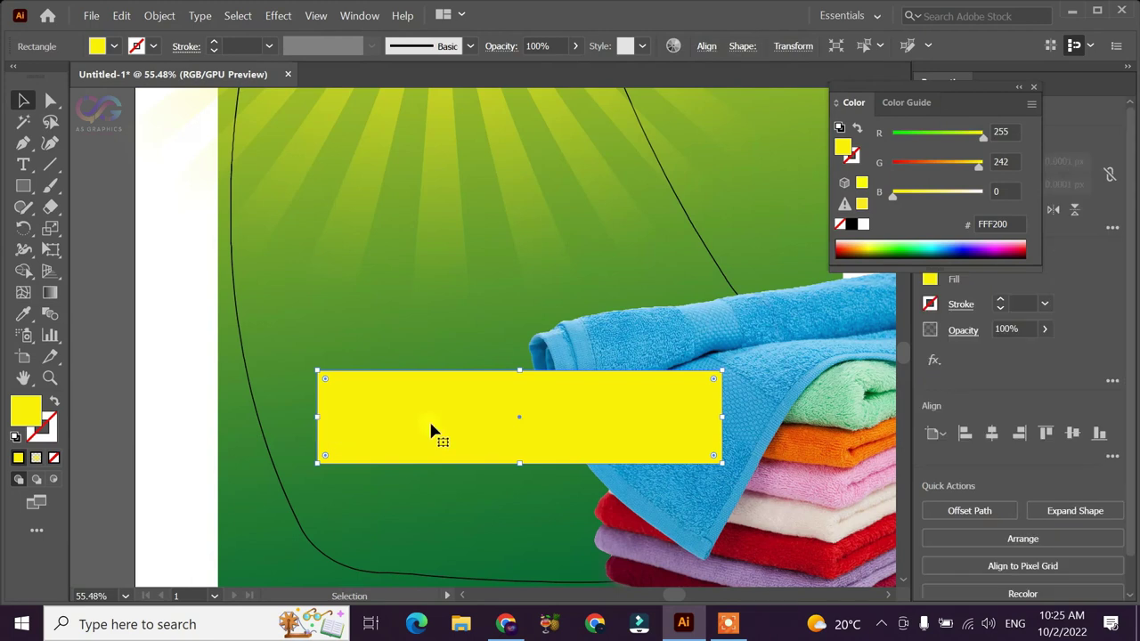
Make the band a reversed linear gradient fading to transparent on the left, shifted slightly left
{"action": "left_click", "coordinate": [36, 457]}
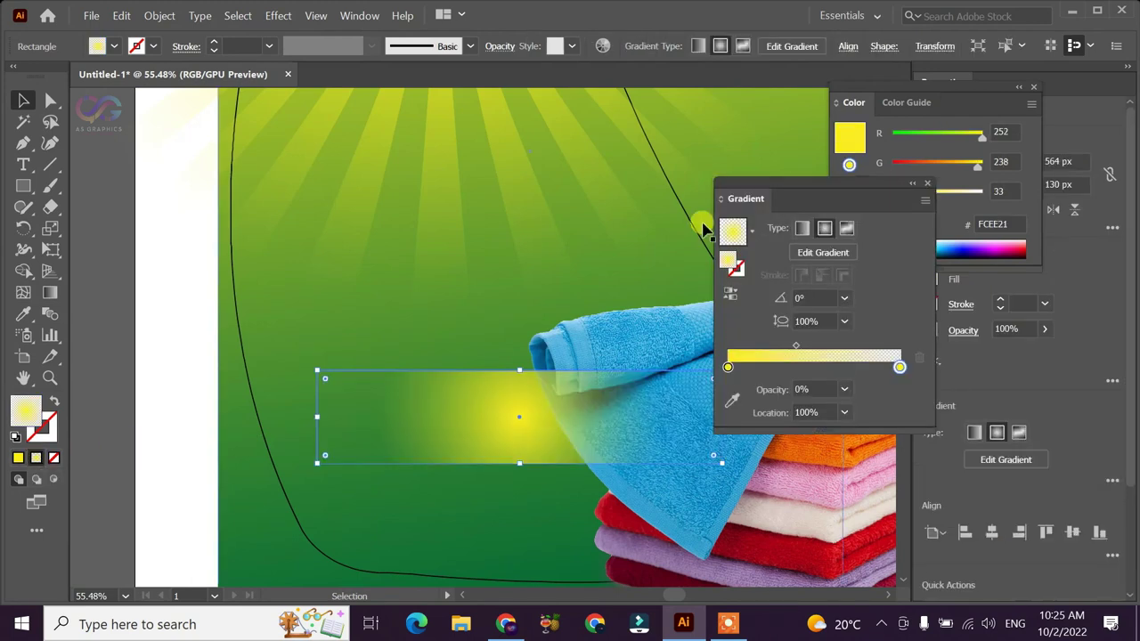
{"action": "left_click_drag", "start_coordinate": [776, 198], "coordinate": [795, 190]}
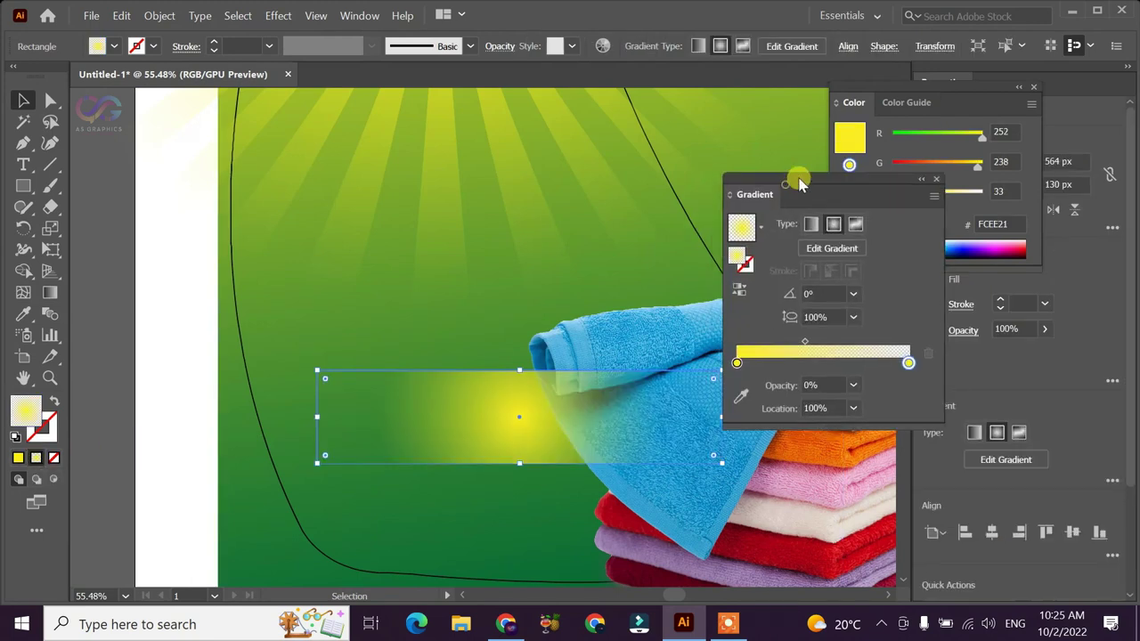
{"action": "left_click", "coordinate": [749, 283]}
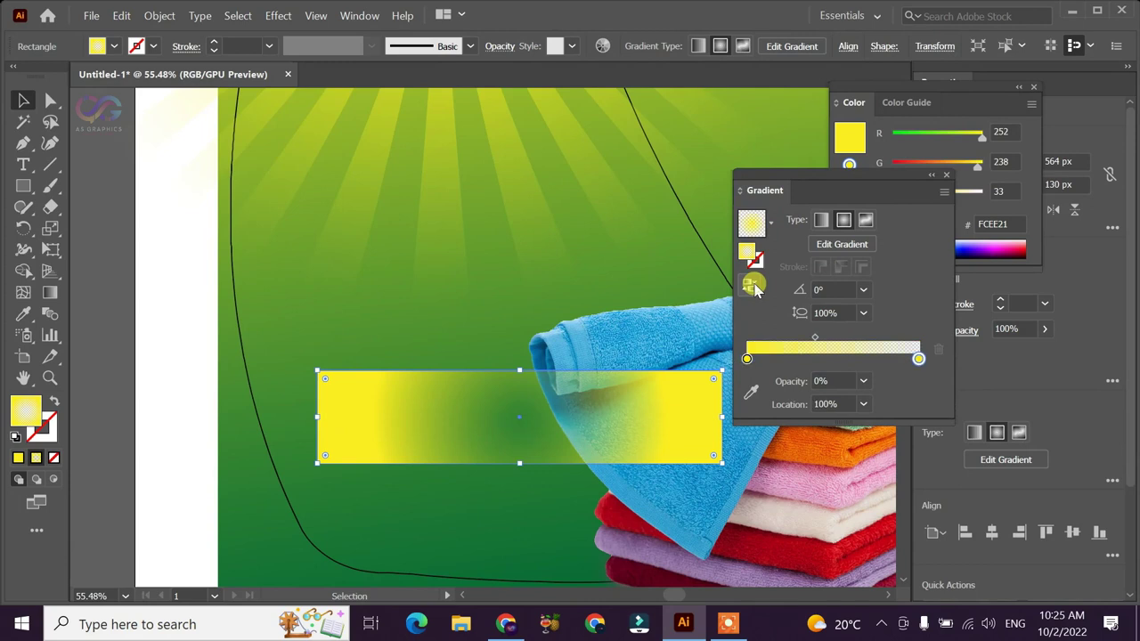
{"action": "left_click", "coordinate": [821, 220]}
{"action": "left_click", "coordinate": [750, 285]}
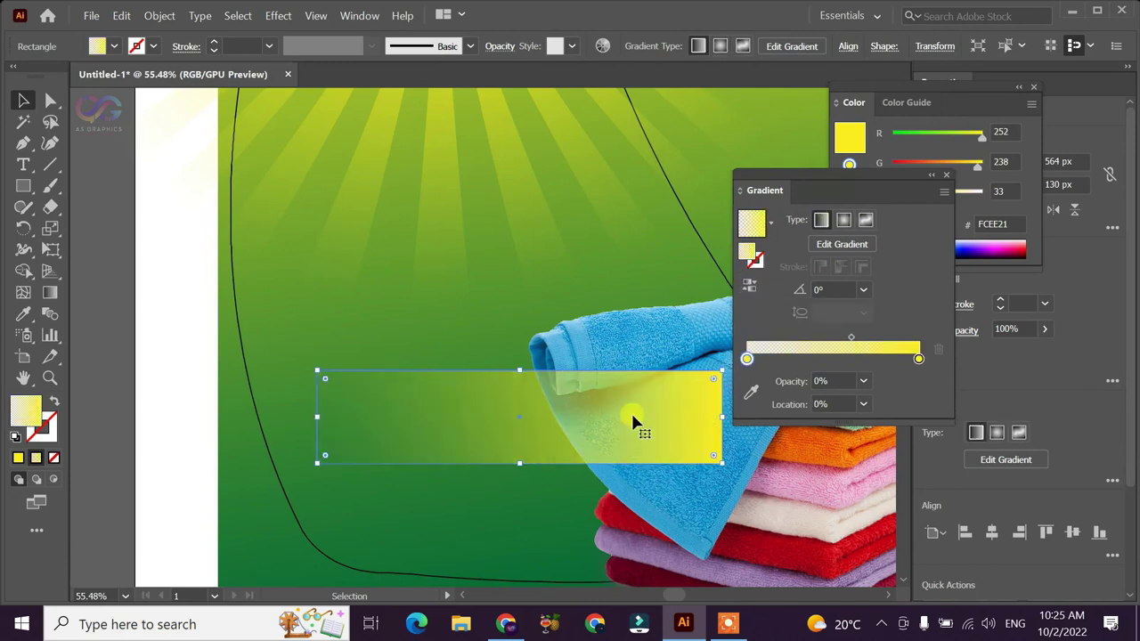
{"action": "left_click_drag", "start_coordinate": [853, 336], "coordinate": [802, 339]}
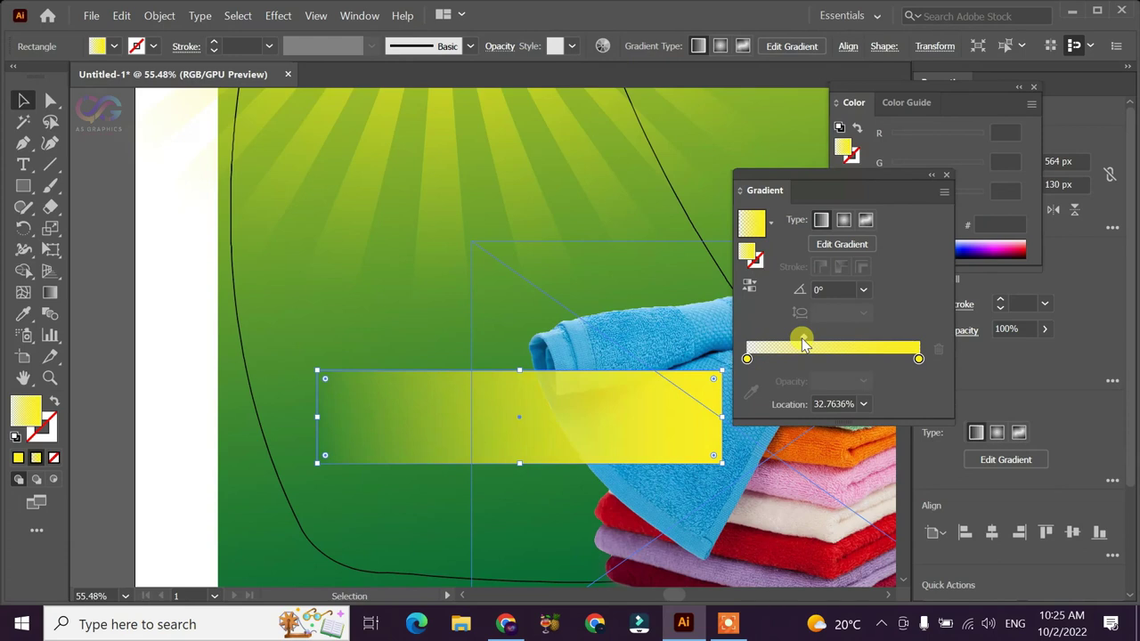
{"action": "left_click", "coordinate": [174, 360]}
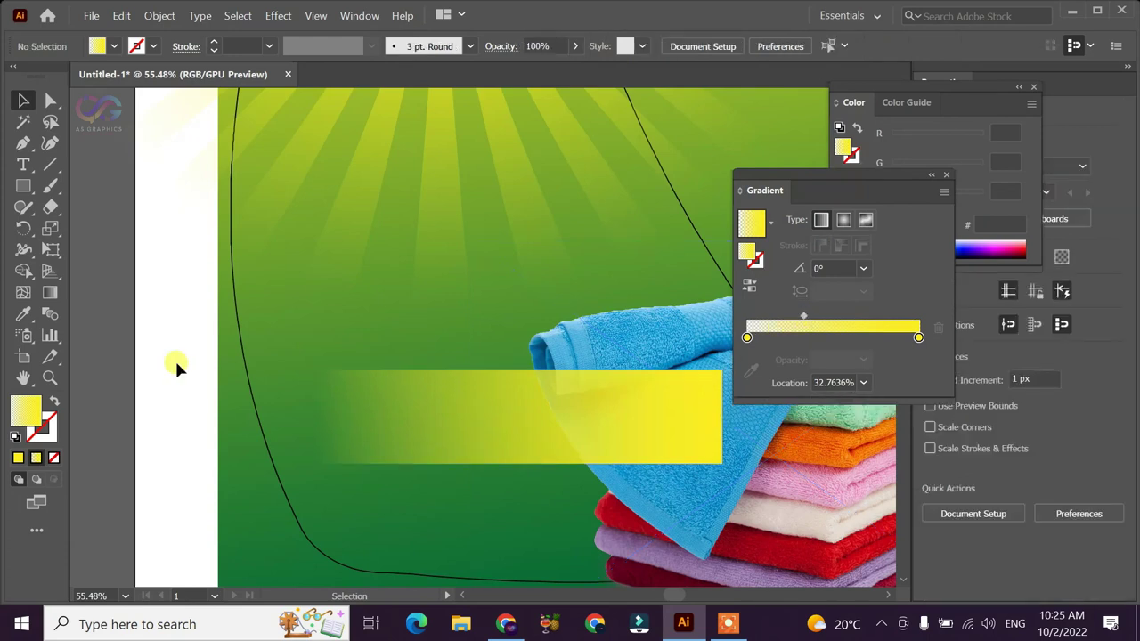
{"action": "left_click_drag", "start_coordinate": [570, 433], "coordinate": [549, 426]}
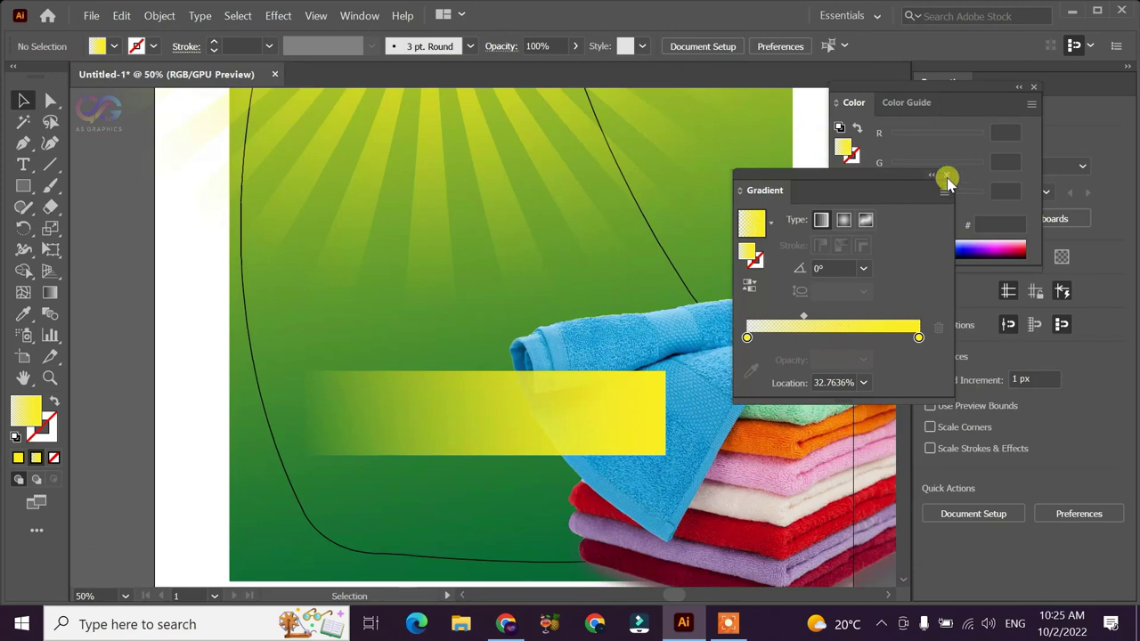
{"action": "left_click", "coordinate": [947, 179]}
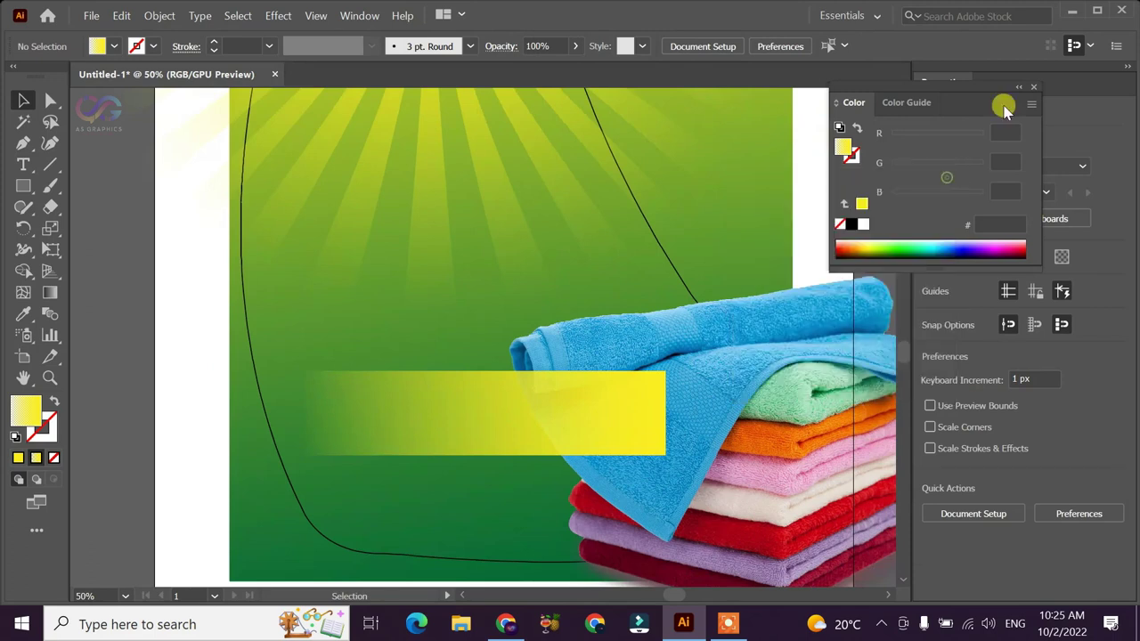
{"action": "left_click", "coordinate": [356, 333]}
{"action": "key", "text": "ctrl+minus"}
Bring the towel image in front of the band, shrink to about 757 × 536 px, nudge down-right
{"action": "left_click", "coordinate": [634, 399]}
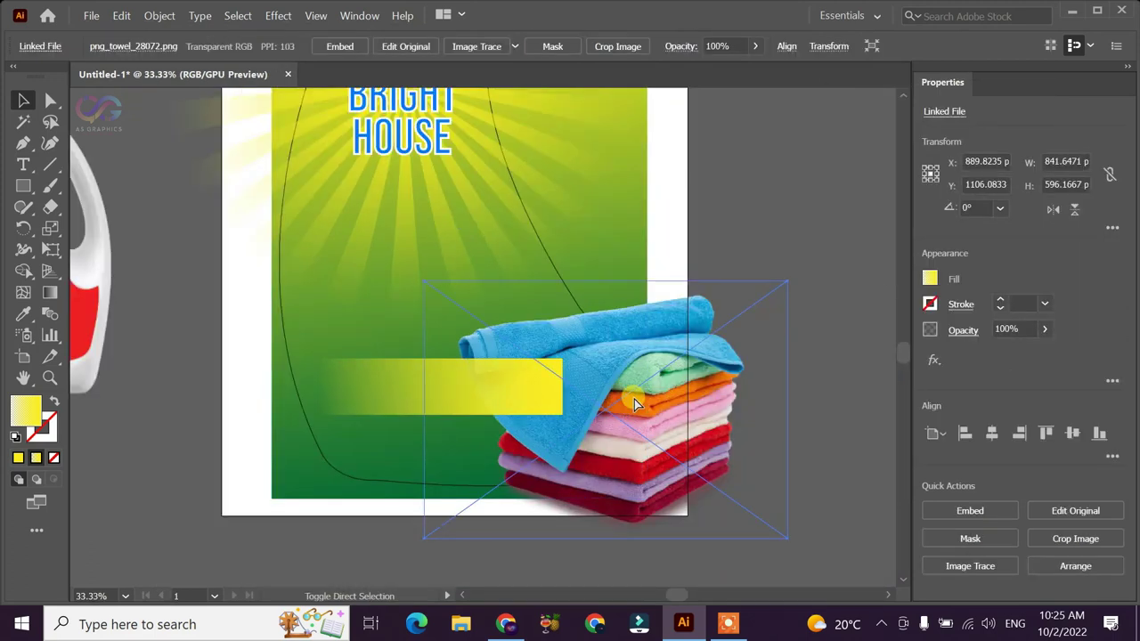
{"action": "key", "text": "ctrl+shift+bracketright"}
{"action": "left_click_drag", "start_coordinate": [356, 389], "coordinate": [371, 397]}
{"action": "left_click", "coordinate": [615, 398]}
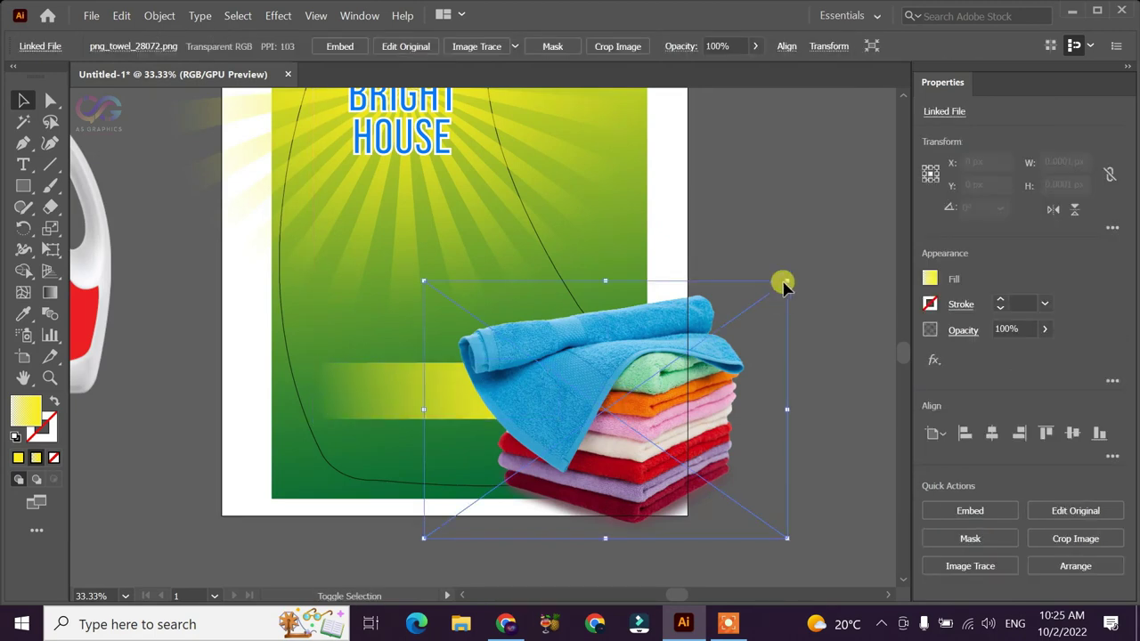
{"action": "left_click_drag", "start_coordinate": [793, 282], "coordinate": [774, 295]}
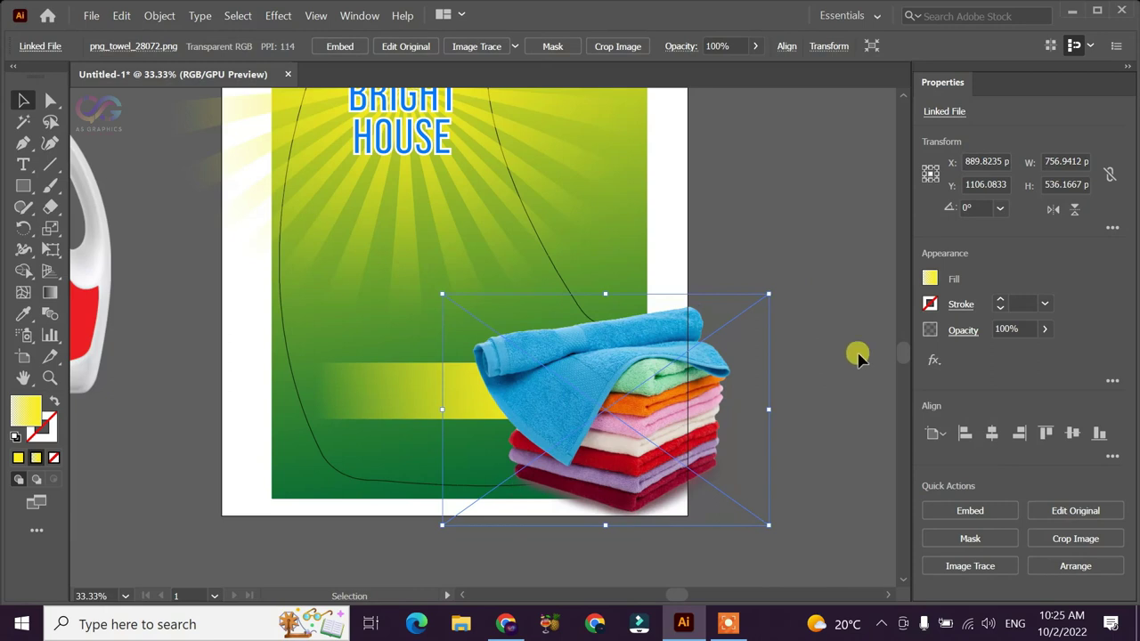
{"action": "key", "text": "Down"}
{"action": "key", "text": "Down"}
{"action": "key", "text": "Down"}
{"action": "key", "text": "Right"}
{"action": "key", "text": "Right"}
{"action": "key", "text": "Right"}
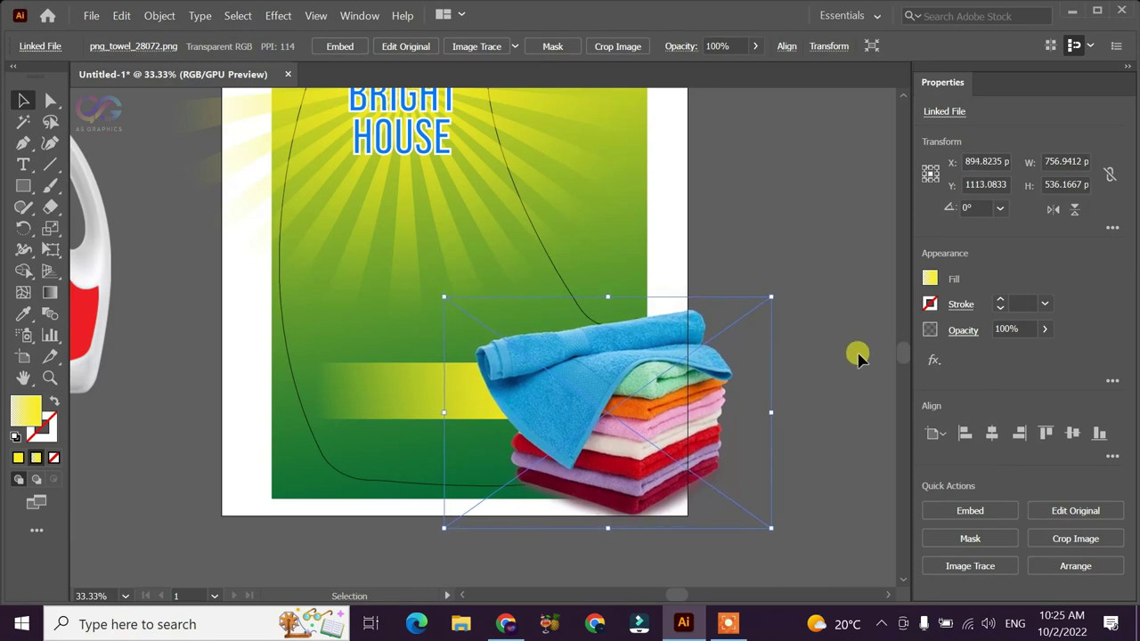
{"action": "left_click", "coordinate": [858, 357]}
{"action": "left_click", "coordinate": [413, 402]}
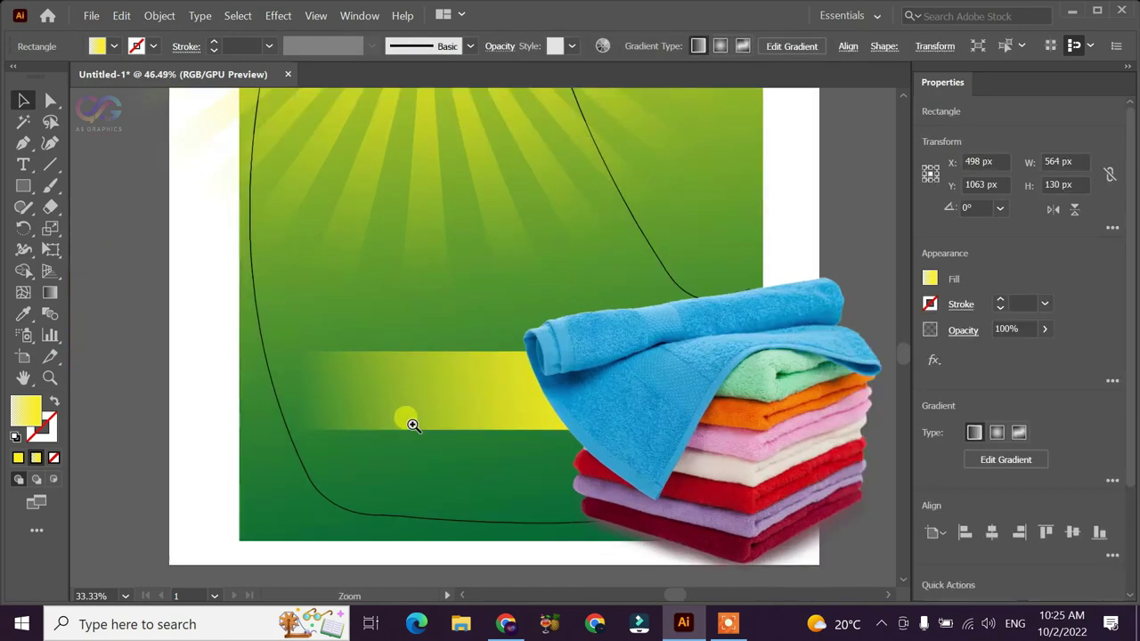
Copy HOUSE onto the yellow band, shrink it, retype it as FRESH SCENT, then enlarge slightly
{"action": "left_click_drag", "start_coordinate": [353, 391], "coordinate": [371, 415]}
{"action": "mouse_move", "coordinate": [419, 169]}
{"action": "left_mouse_down"}
{"action": "mouse_move", "coordinate": [431, 184]}
{"action": "mouse_move", "coordinate": [396, 408]}
{"action": "left_mouse_up"}
{"action": "scroll", "coordinate": [527, 470], "scroll_direction": "up", "scroll_amount": 5}
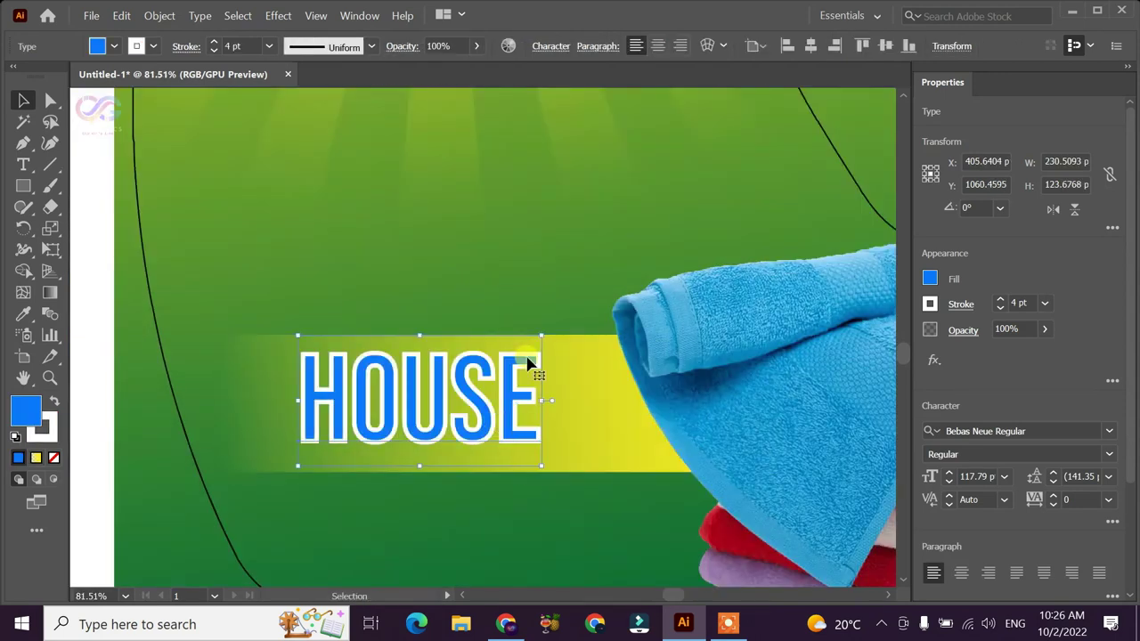
{"action": "mouse_move", "coordinate": [539, 337]}
{"action": "left_mouse_down"}
{"action": "mouse_move", "coordinate": [410, 407]}
{"action": "mouse_move", "coordinate": [363, 415]}
{"action": "left_mouse_up"}
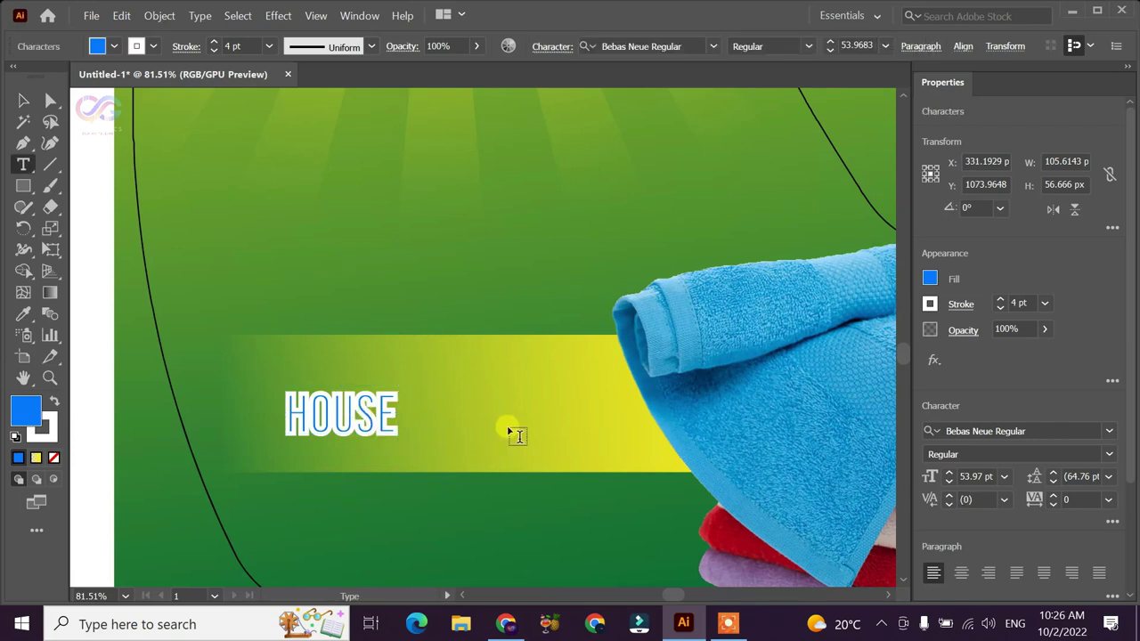
{"action": "key", "text": "ctrl+a"}
{"action": "type", "text": "FRE"}
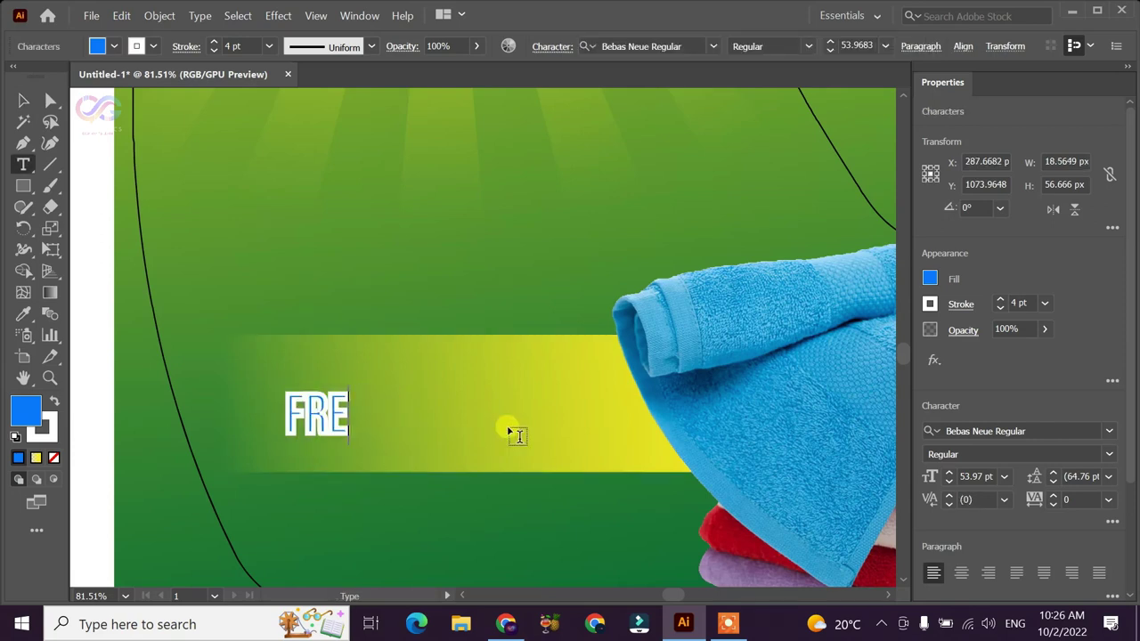
{"action": "type", "text": "SH S"}
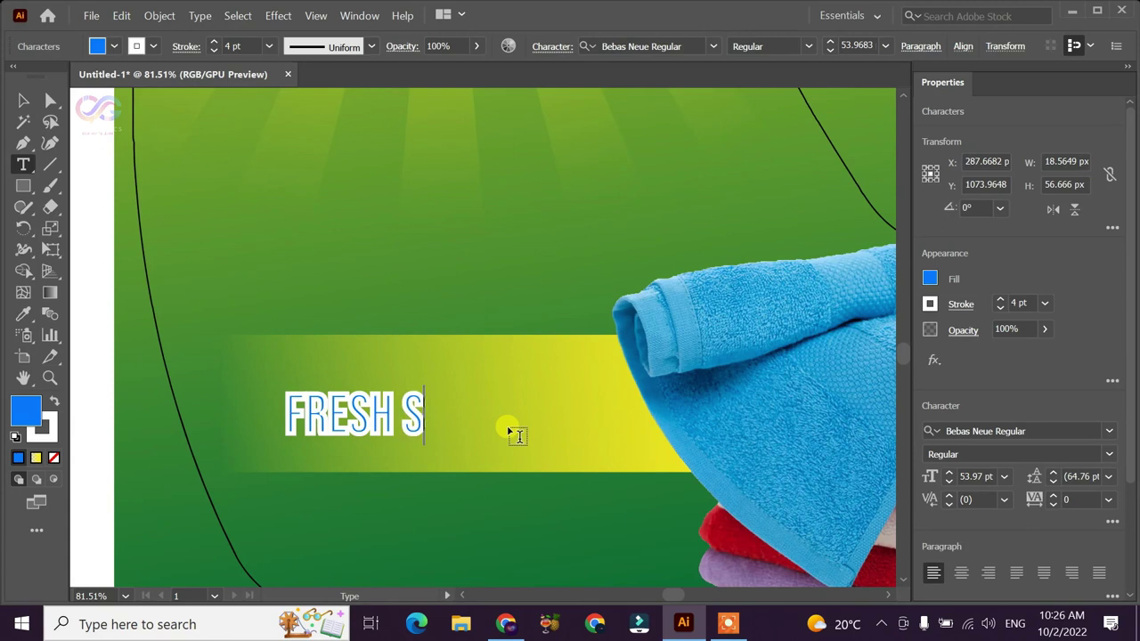
{"action": "type", "text": "CENT"}
{"action": "key", "text": "Escape"}
{"action": "key", "text": "Escape"}
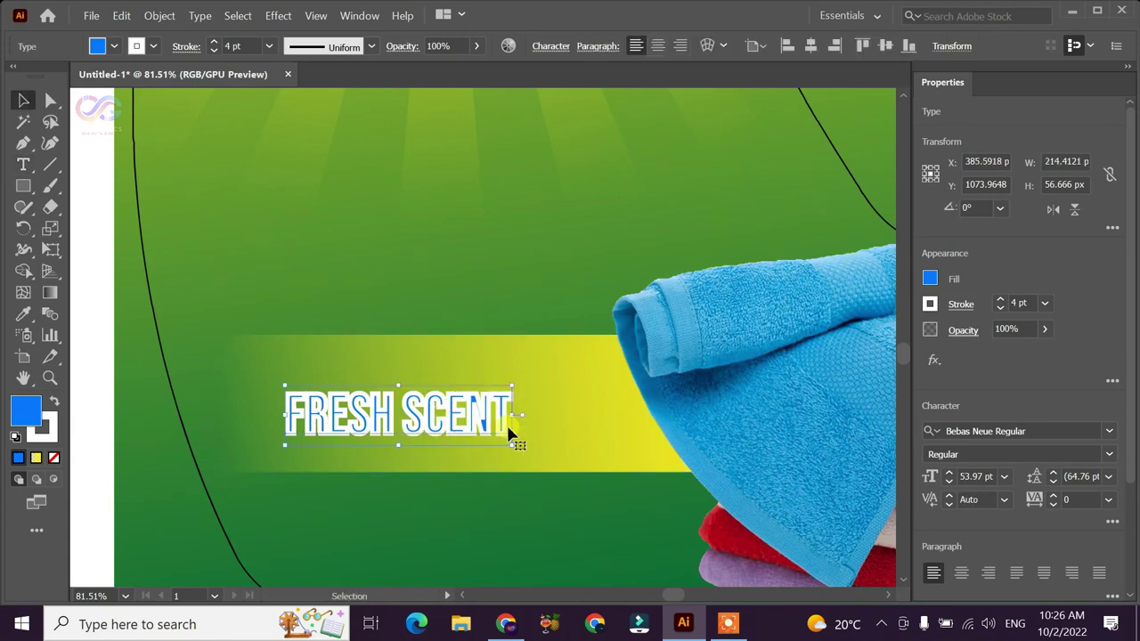
{"action": "left_click_drag", "start_coordinate": [509, 434], "coordinate": [541, 419]}
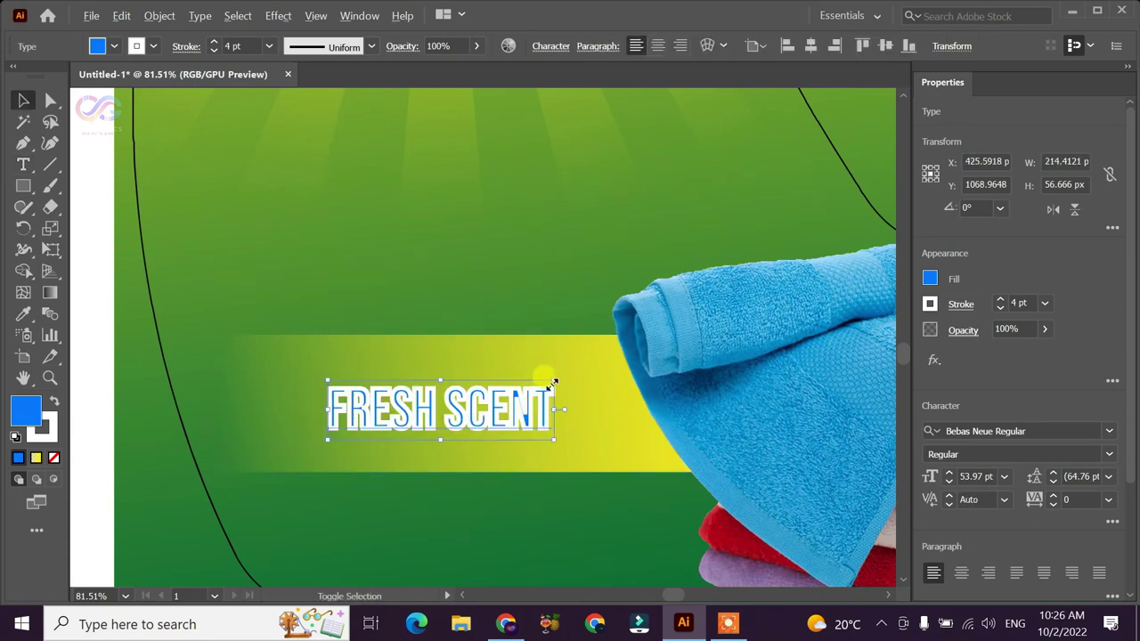
{"action": "left_click_drag", "start_coordinate": [570, 378], "coordinate": [588, 372]}
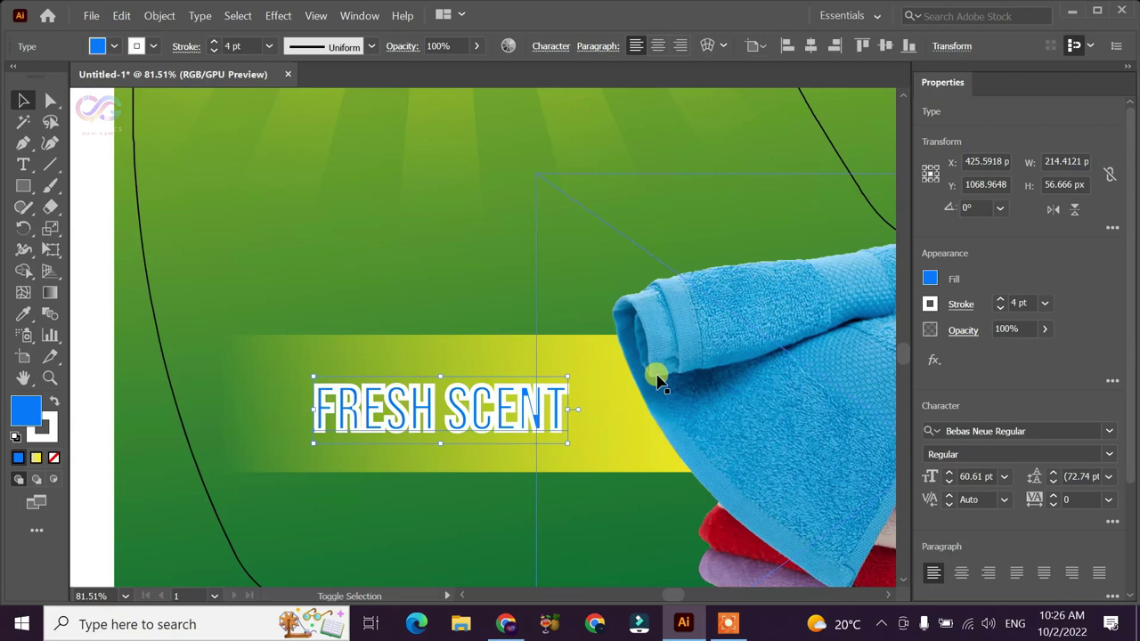
Remove the white outline from FRESH SCENT and move it slightly right
{"action": "left_click", "coordinate": [955, 306]}
{"action": "left_click", "coordinate": [930, 304]}
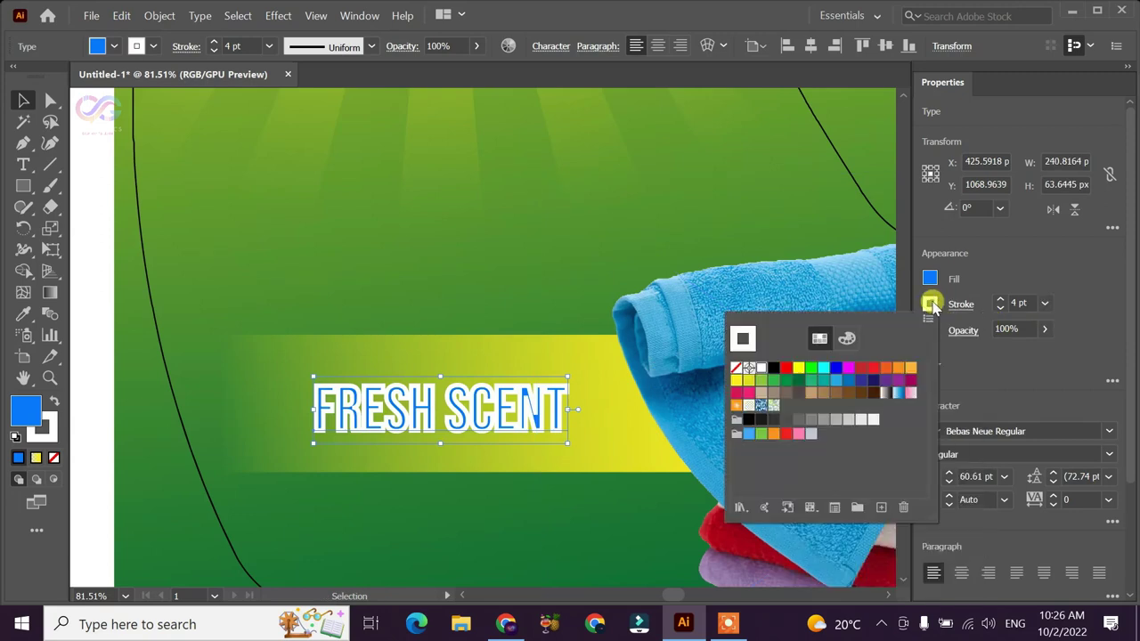
{"action": "left_click", "coordinate": [735, 373]}
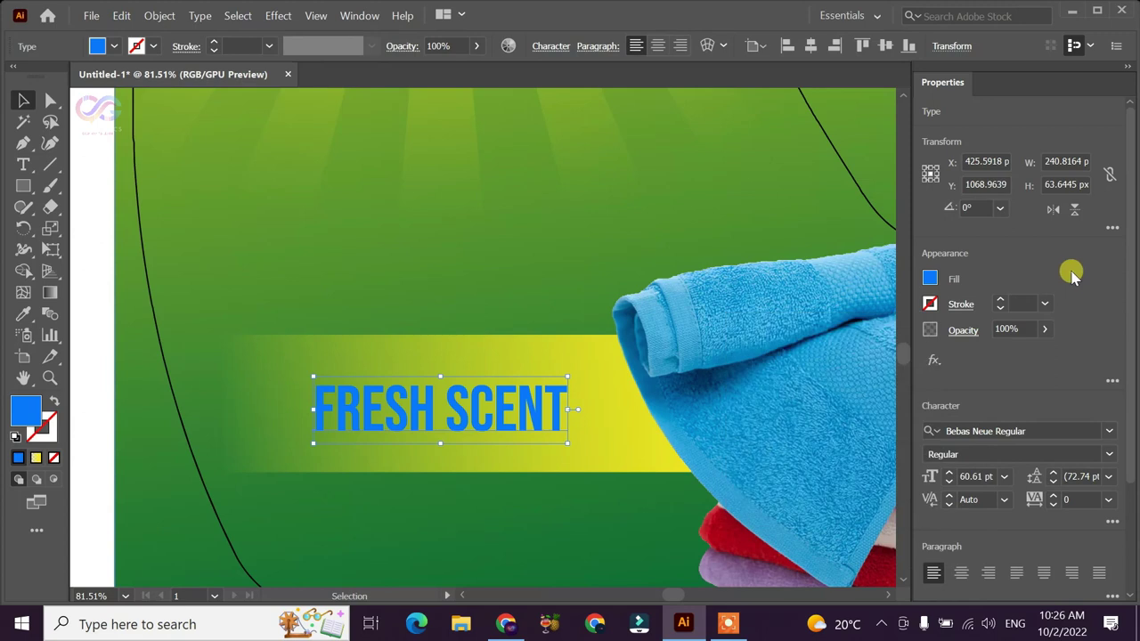
{"action": "left_click_drag", "start_coordinate": [538, 412], "coordinate": [546, 411]}
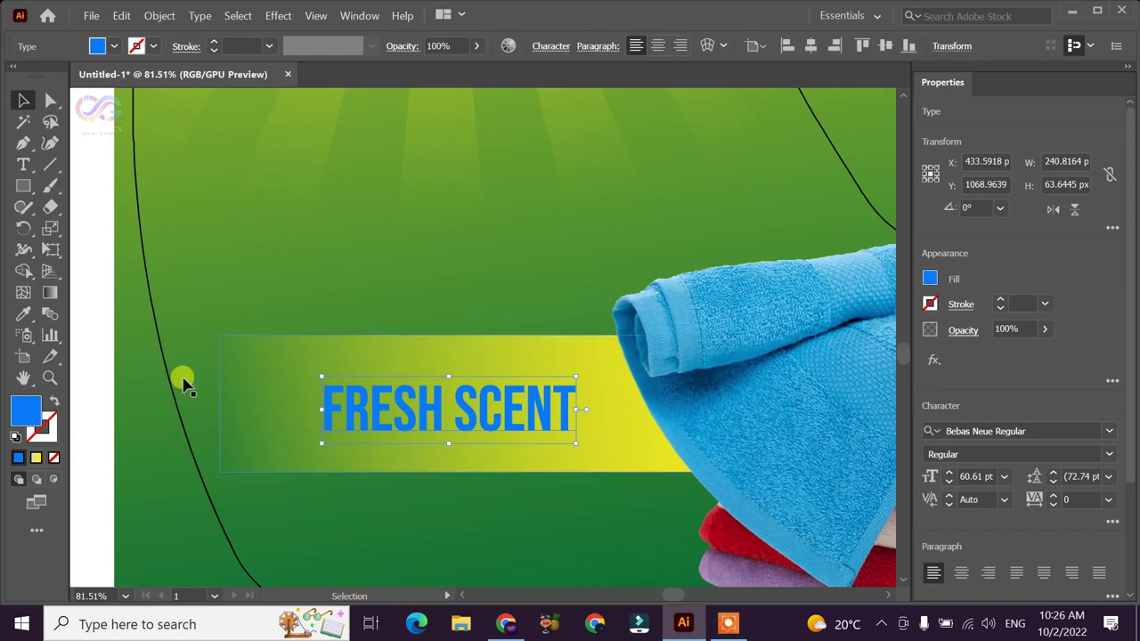
Change the FRESH SCENT fill to red FF0000 and nudge the text right
{"action": "double_click", "coordinate": [26, 410]}
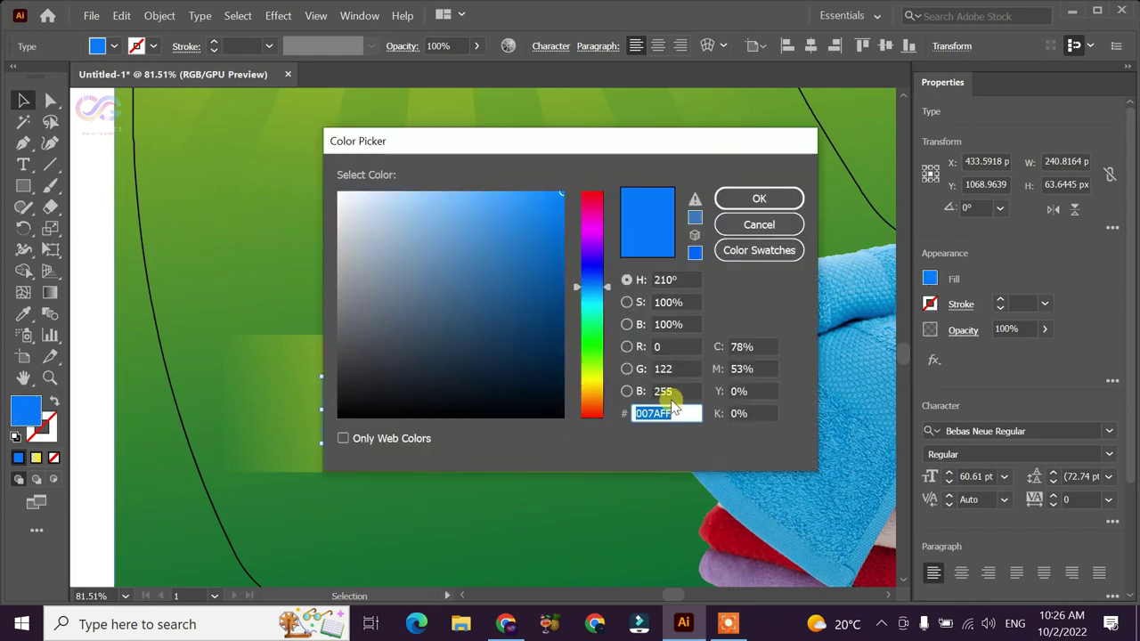
{"action": "left_click_drag", "start_coordinate": [626, 142], "coordinate": [724, 145]}
{"action": "left_click_drag", "start_coordinate": [691, 287], "coordinate": [687, 179]}
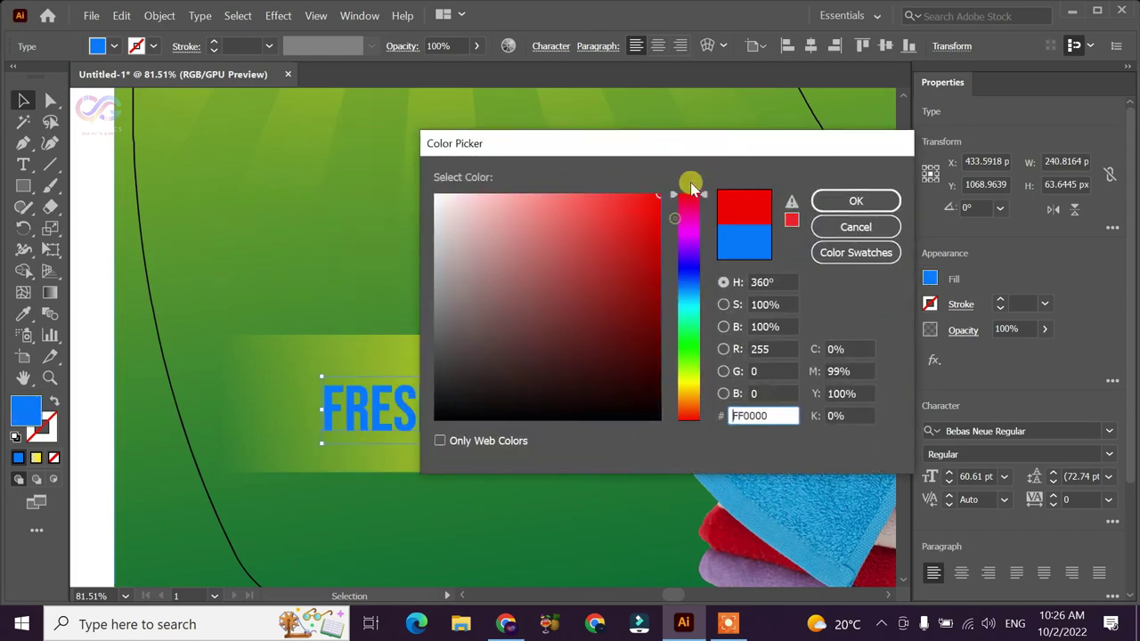
{"action": "left_click", "coordinate": [854, 199]}
{"action": "key", "text": "ctrl+minus"}
{"action": "key", "text": "ctrl+minus"}
{"action": "key", "text": "ctrl+minus"}
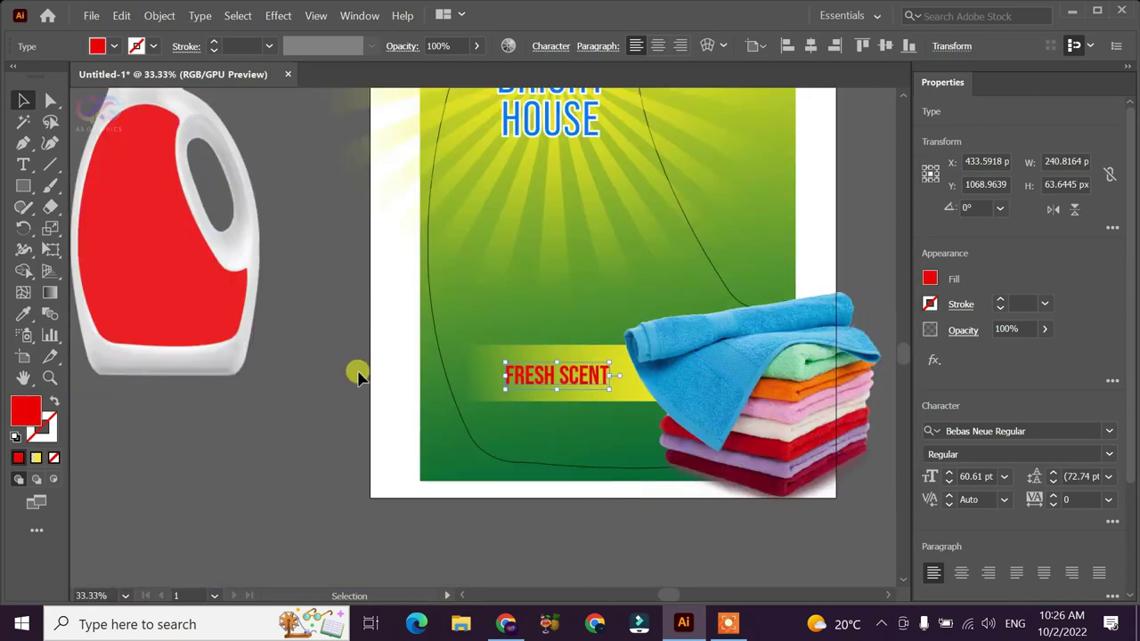
{"action": "left_click", "coordinate": [392, 383]}
{"action": "scroll", "coordinate": [619, 376], "scroll_direction": "up", "scroll_amount": 3}
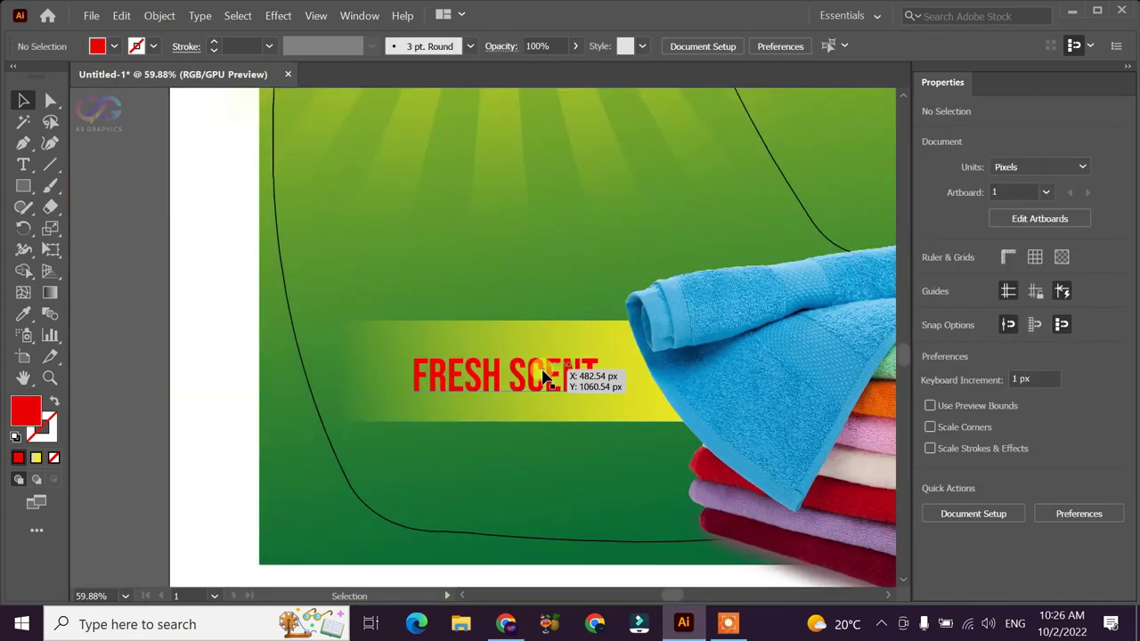
{"action": "left_click_drag", "start_coordinate": [545, 377], "coordinate": [549, 378]}
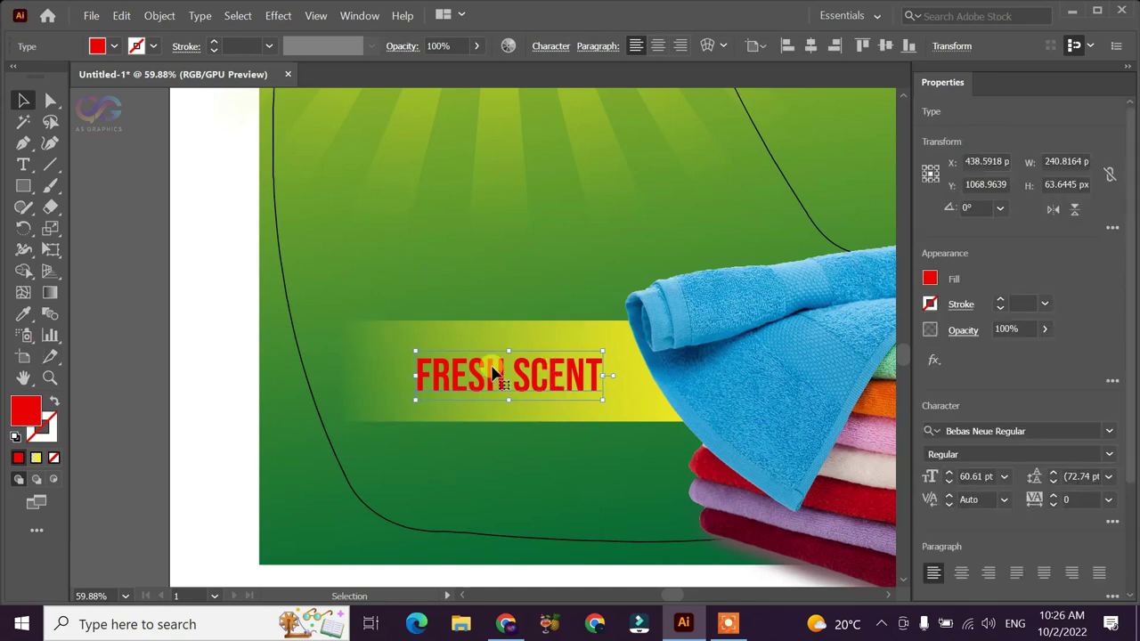
Sample the towel's dark blue with the Eyedropper as the FRESH SCENT fill
{"action": "double_click", "coordinate": [21, 418]}
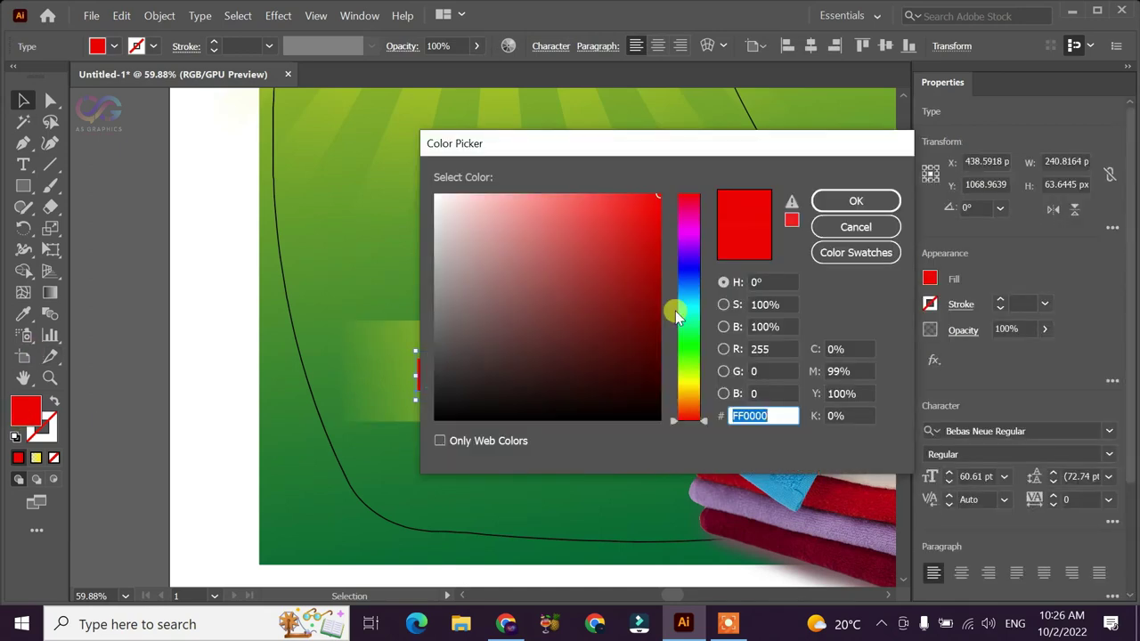
{"action": "left_click", "coordinate": [693, 233]}
{"action": "left_click_drag", "start_coordinate": [694, 228], "coordinate": [700, 184]}
{"action": "left_click", "coordinate": [840, 226]}
{"action": "left_click", "coordinate": [23, 314]}
{"action": "left_click", "coordinate": [681, 307]}
{"action": "left_click", "coordinate": [745, 318]}
{"action": "left_click", "coordinate": [776, 383]}
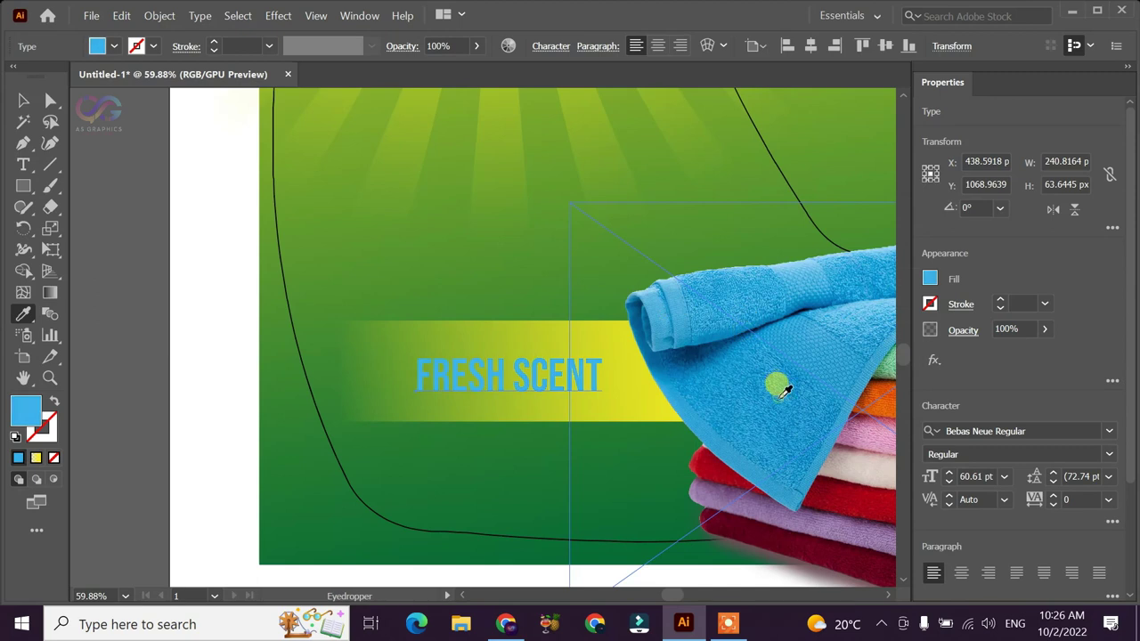
{"action": "left_click", "coordinate": [771, 359]}
{"action": "left_click", "coordinate": [726, 331]}
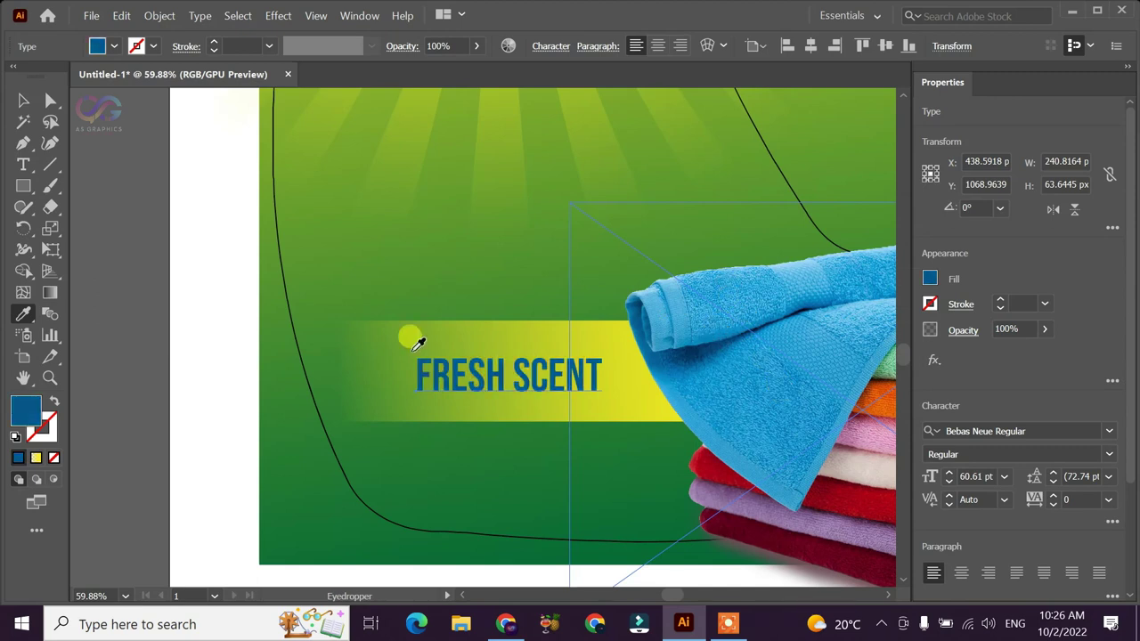
Nudge the FRESH SCENT text slightly right and zoom out to the whole label
{"action": "left_click", "coordinate": [23, 101]}
{"action": "left_click", "coordinate": [557, 378]}
{"action": "left_click_drag", "start_coordinate": [557, 378], "coordinate": [572, 378]}
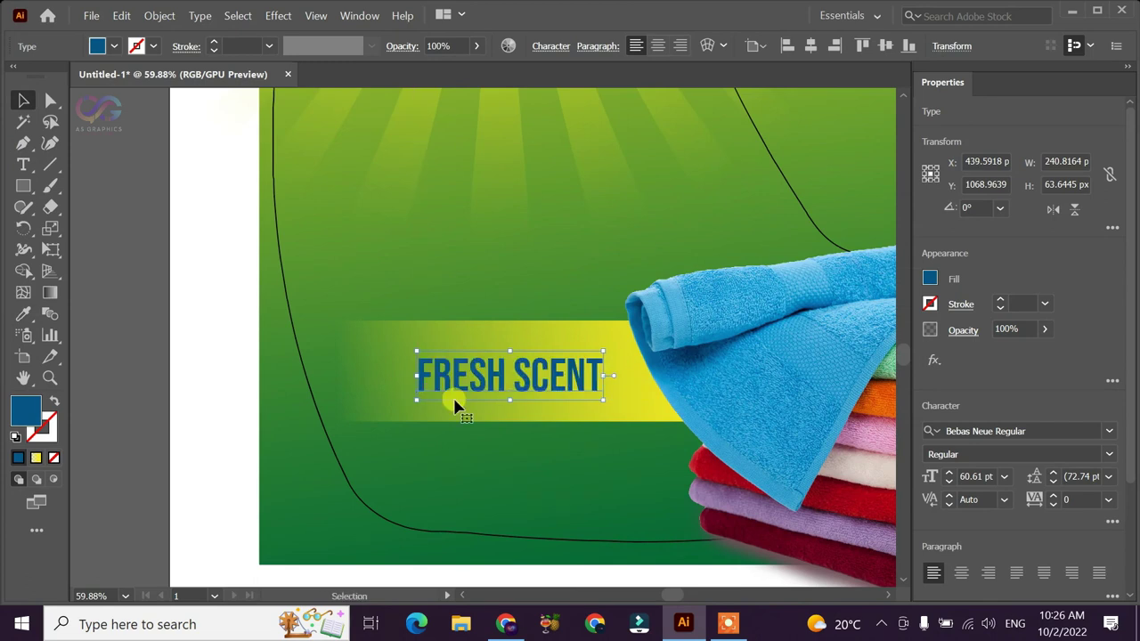
{"action": "left_click", "coordinate": [216, 347]}
{"action": "key", "text": "ctrl+minus"}
{"action": "key", "text": "ctrl+minus"}
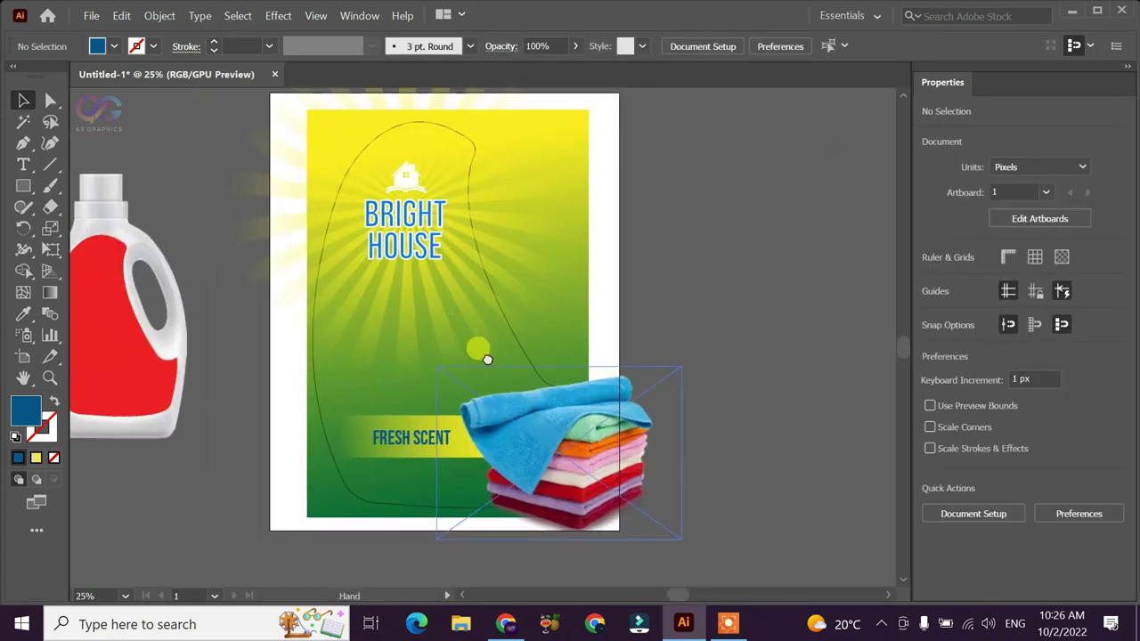
Reposition FRESH SCENT on the yellow band and shift text and band slightly higher
{"action": "left_click_drag", "start_coordinate": [488, 359], "coordinate": [504, 367]}
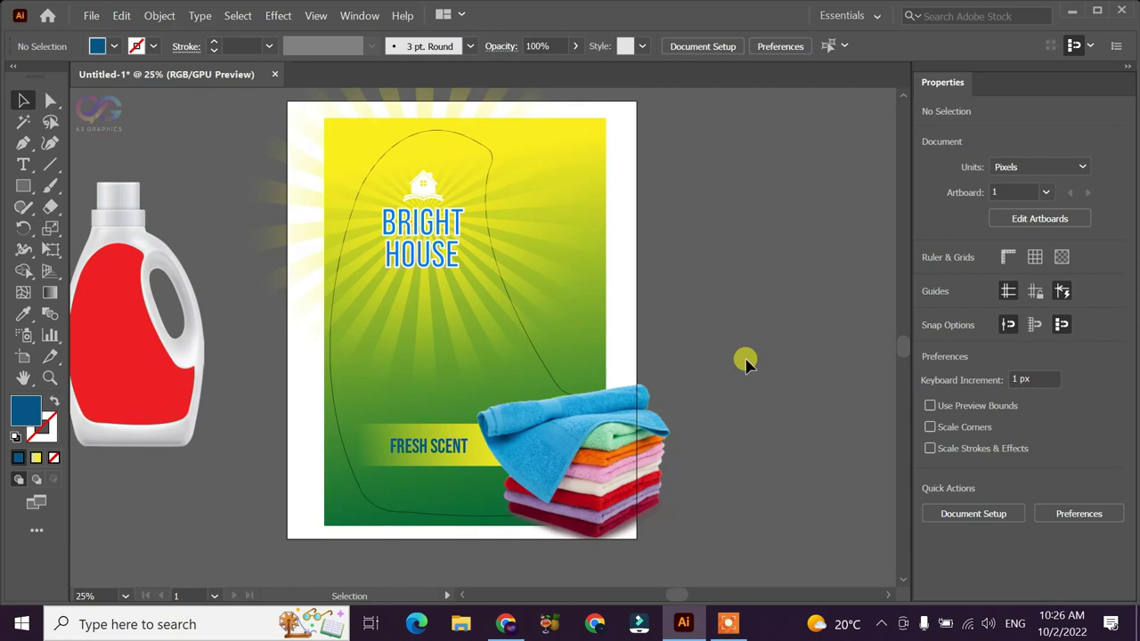
{"action": "left_click", "coordinate": [408, 448]}
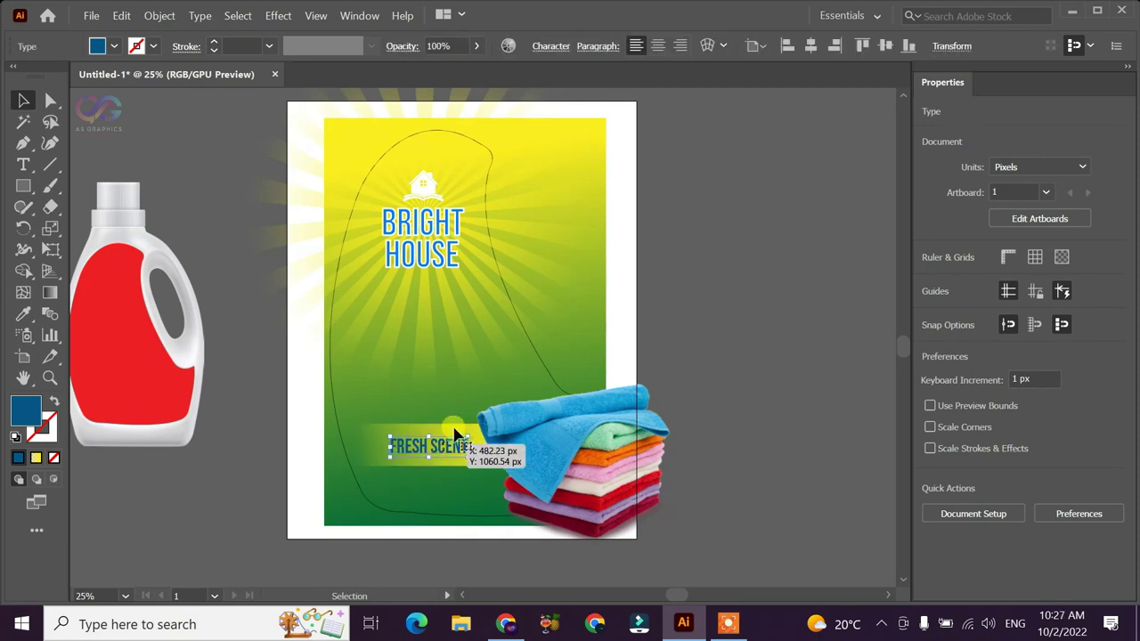
{"action": "left_click", "coordinate": [433, 438]}
{"action": "left_click", "coordinate": [217, 435]}
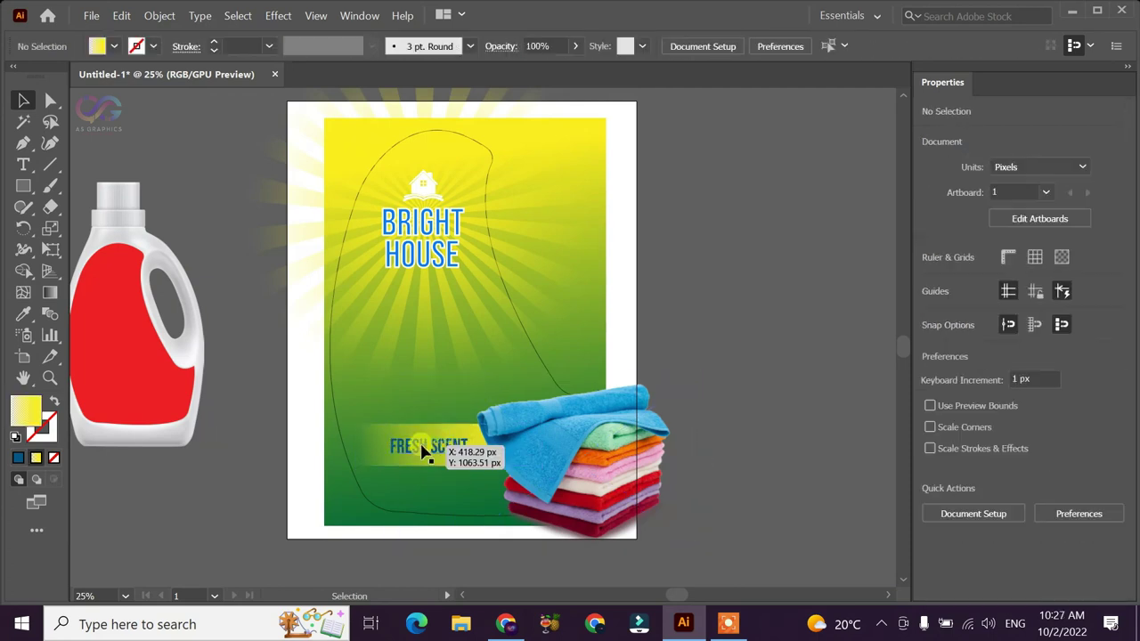
{"action": "left_click_drag", "start_coordinate": [433, 448], "coordinate": [374, 434]}
{"action": "left_click", "coordinate": [374, 434], "text": "shift"}
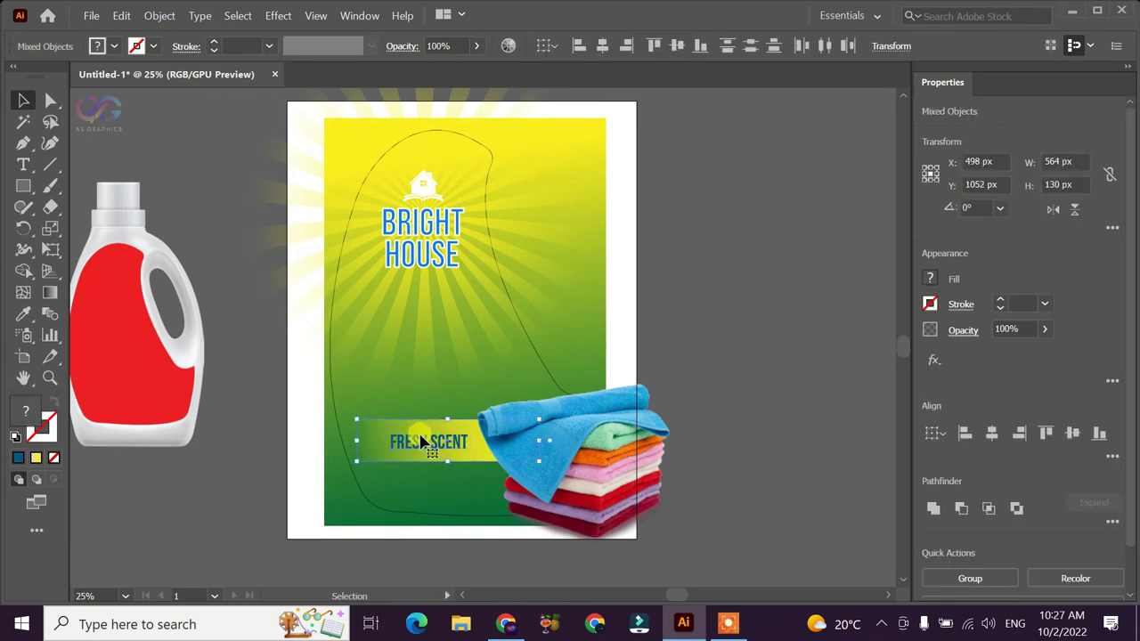
{"action": "left_click", "coordinate": [704, 445]}
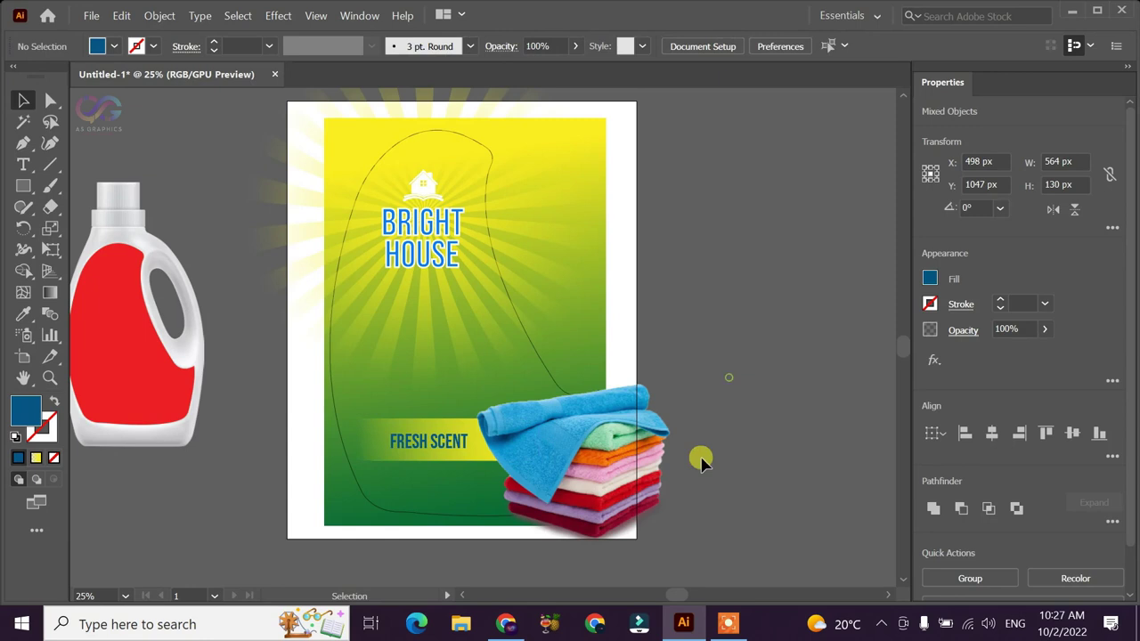
{"action": "left_click_drag", "start_coordinate": [700, 458], "coordinate": [698, 421]}
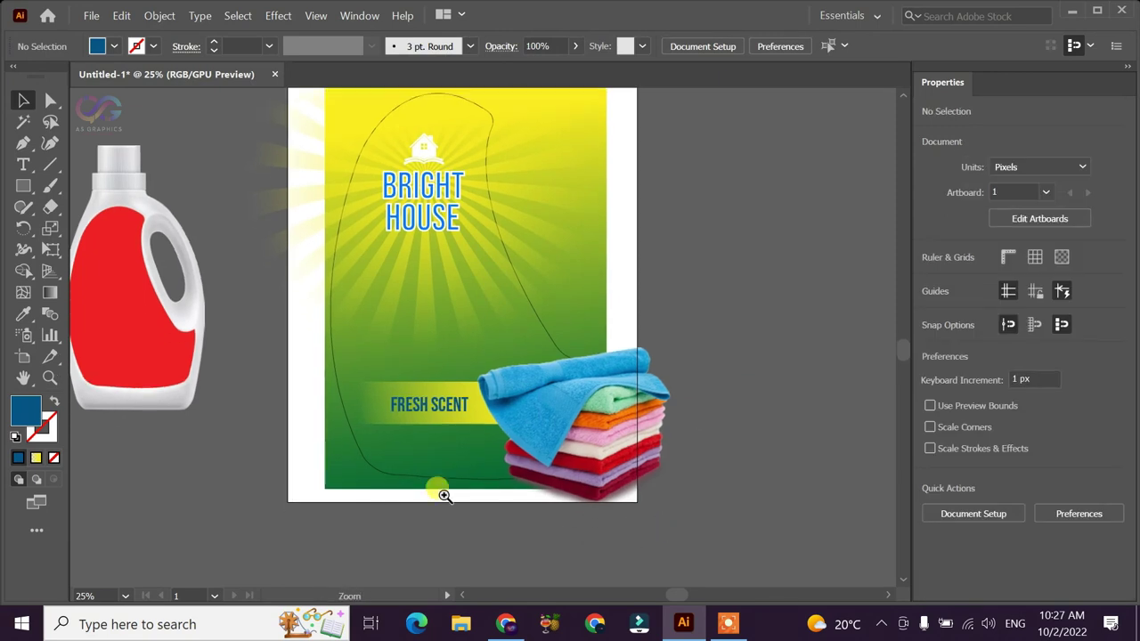
{"action": "left_click_drag", "start_coordinate": [450, 449], "coordinate": [470, 462]}
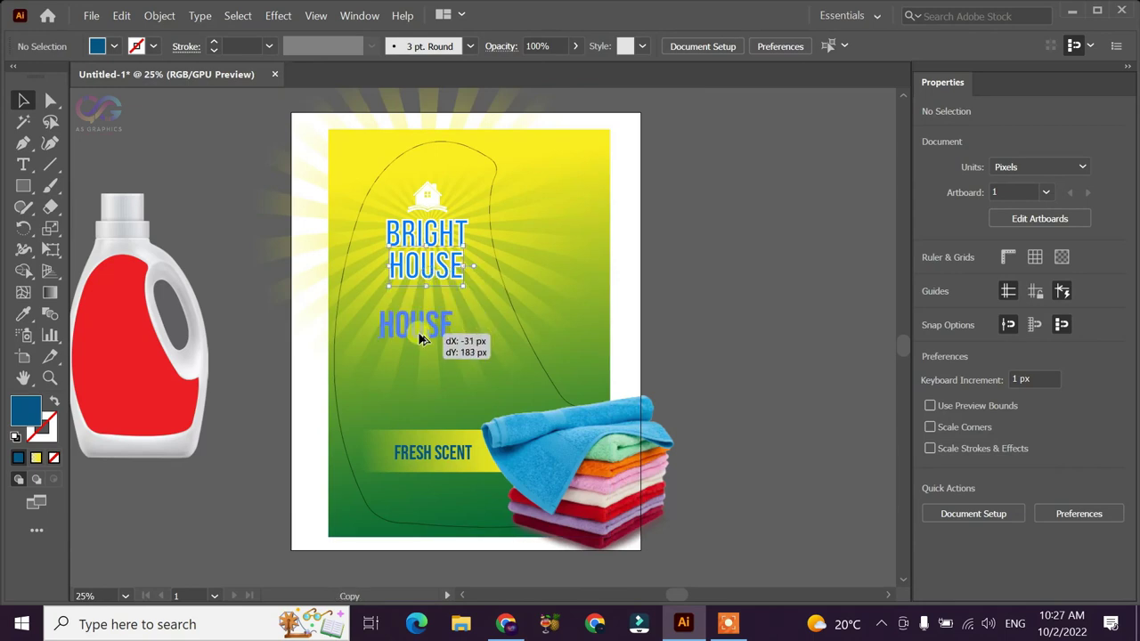
Duplicate HOUSE below the heading and retype the copy as 'laundry'
{"action": "left_click_drag", "start_coordinate": [452, 290], "coordinate": [441, 348]}
{"action": "double_click", "coordinate": [419, 329]}
{"action": "key", "text": "ctrl+a"}
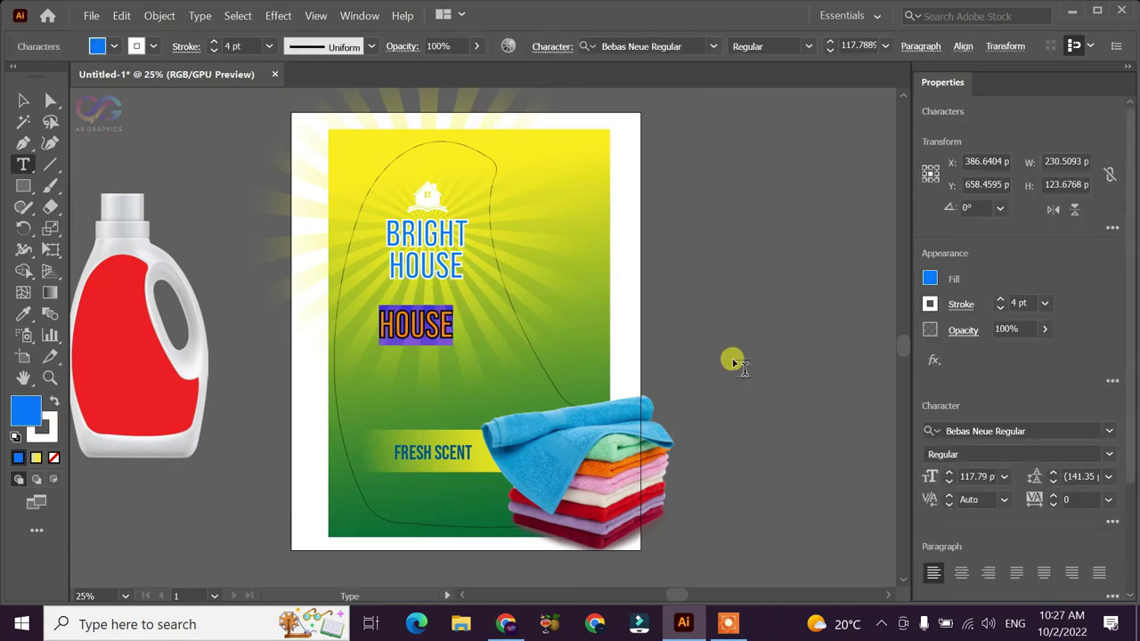
{"action": "type", "text": "LAUNDRY"}
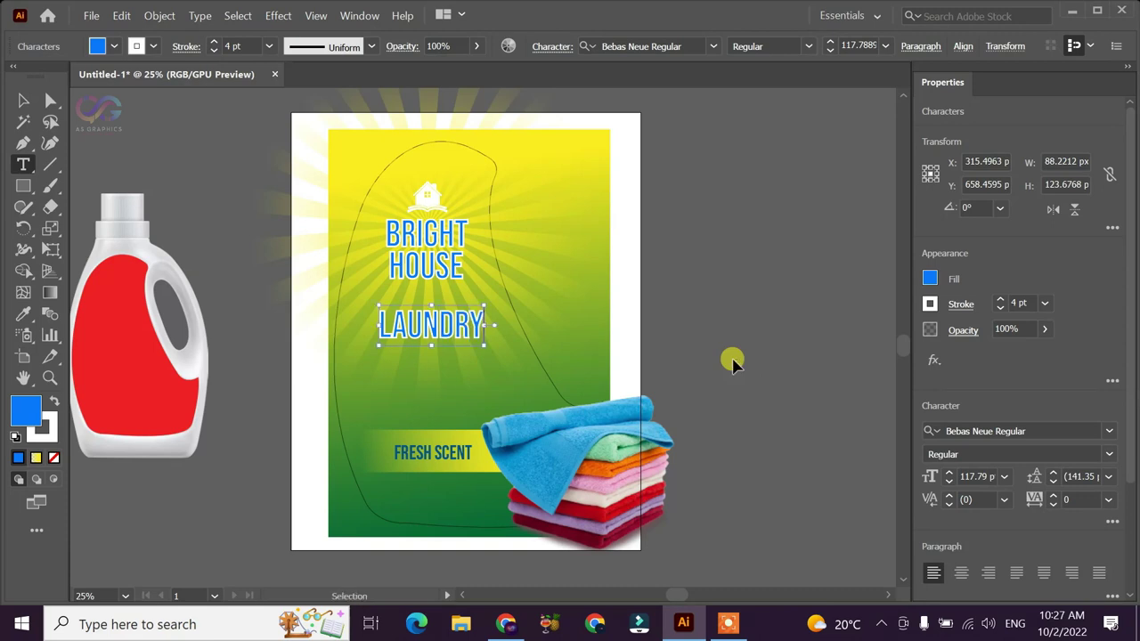
{"action": "key", "text": "Escape"}
Set the laundry text font to Back to Black Bold Demo
{"action": "left_click", "coordinate": [1109, 431]}
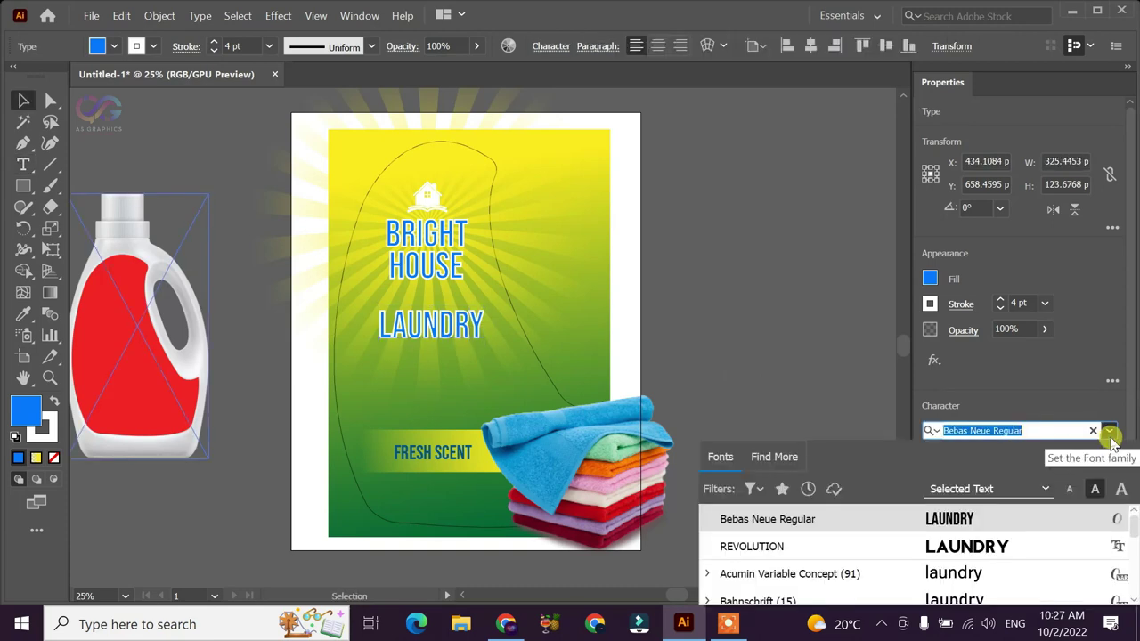
{"action": "scroll", "coordinate": [954, 546], "scroll_direction": "down", "scroll_amount": 15}
{"action": "scroll", "coordinate": [954, 546], "scroll_direction": "up", "scroll_amount": 10}
{"action": "scroll", "coordinate": [956, 552], "scroll_direction": "up", "scroll_amount": 5}
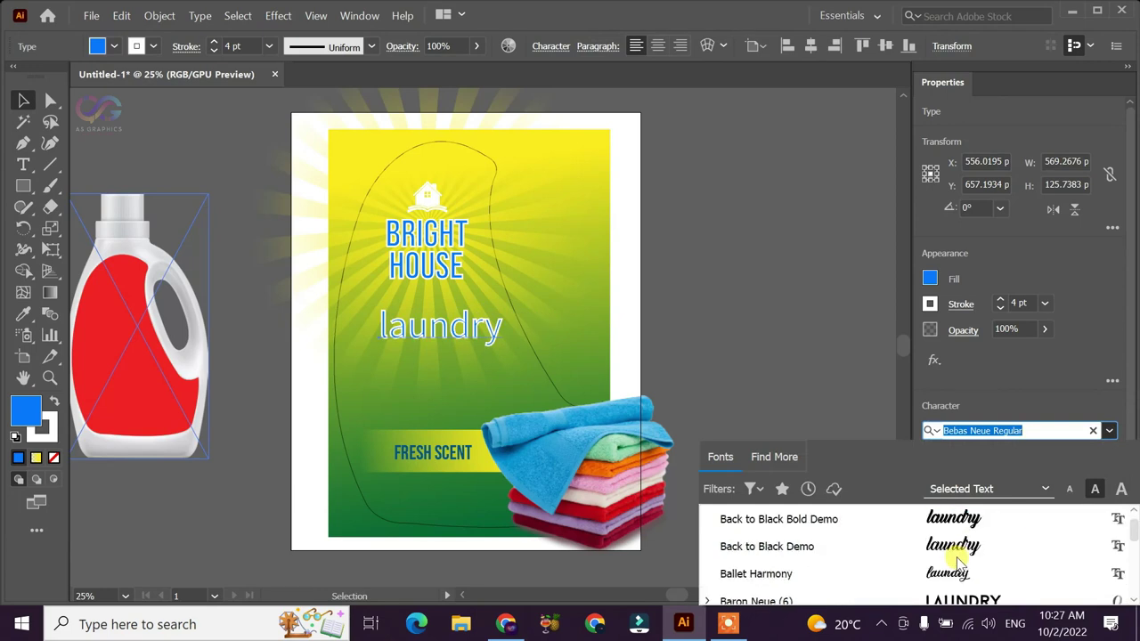
{"action": "left_click", "coordinate": [957, 524]}
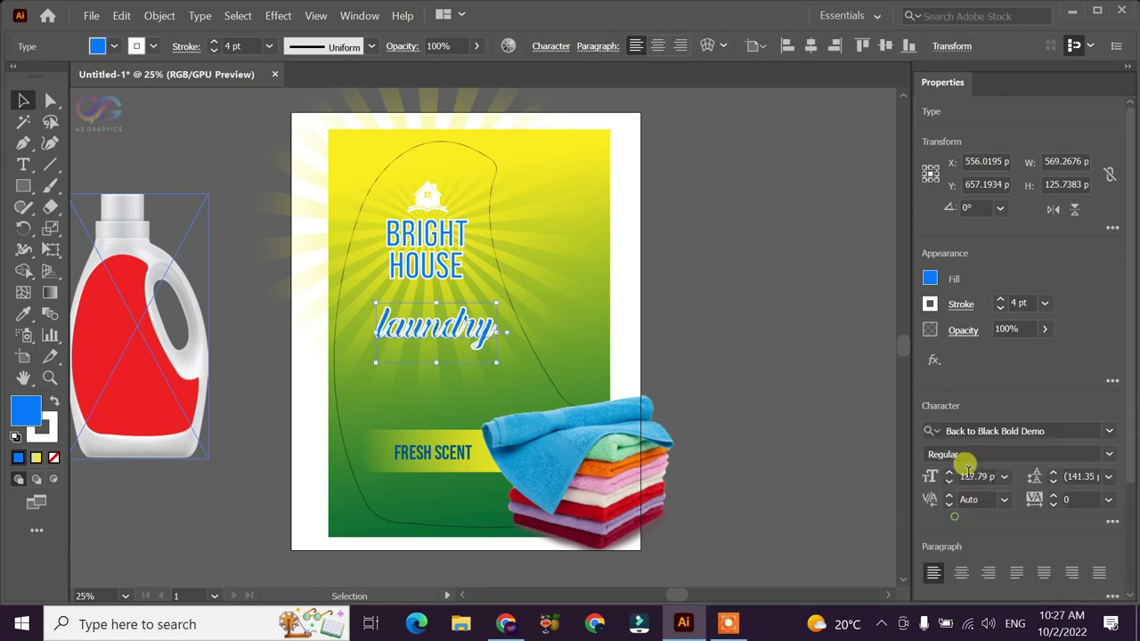
Set the laundry text stroke to None and nudge it slightly up-left
{"action": "left_click", "coordinate": [961, 304]}
{"action": "left_click", "coordinate": [931, 305]}
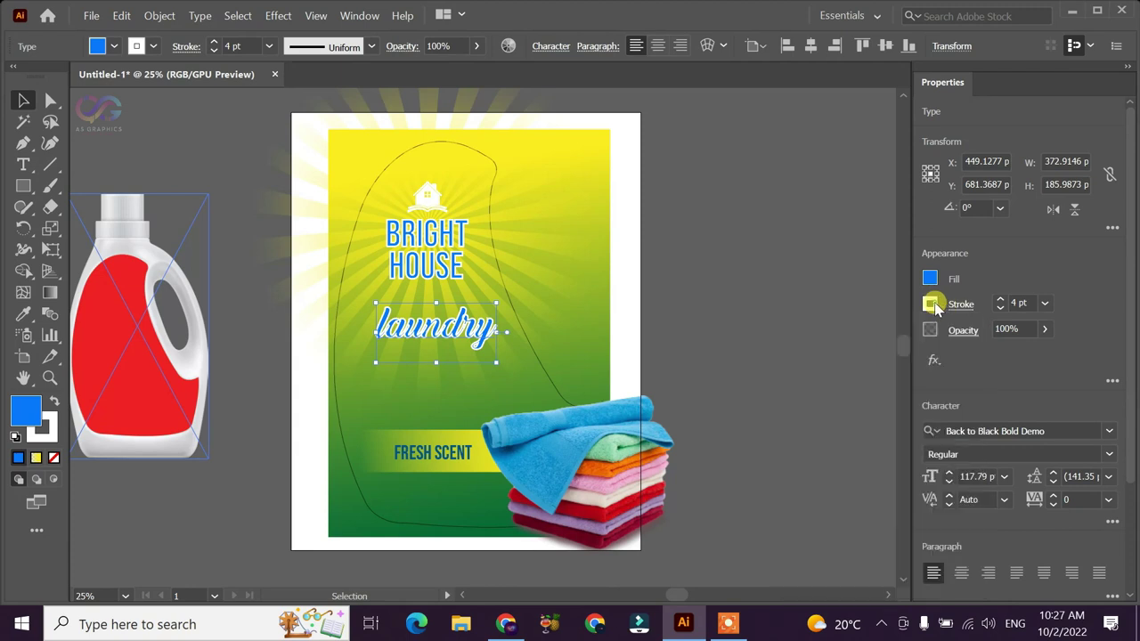
{"action": "left_click", "coordinate": [736, 367]}
{"action": "left_click", "coordinate": [750, 278]}
{"action": "left_click_drag", "start_coordinate": [460, 337], "coordinate": [448, 331]}
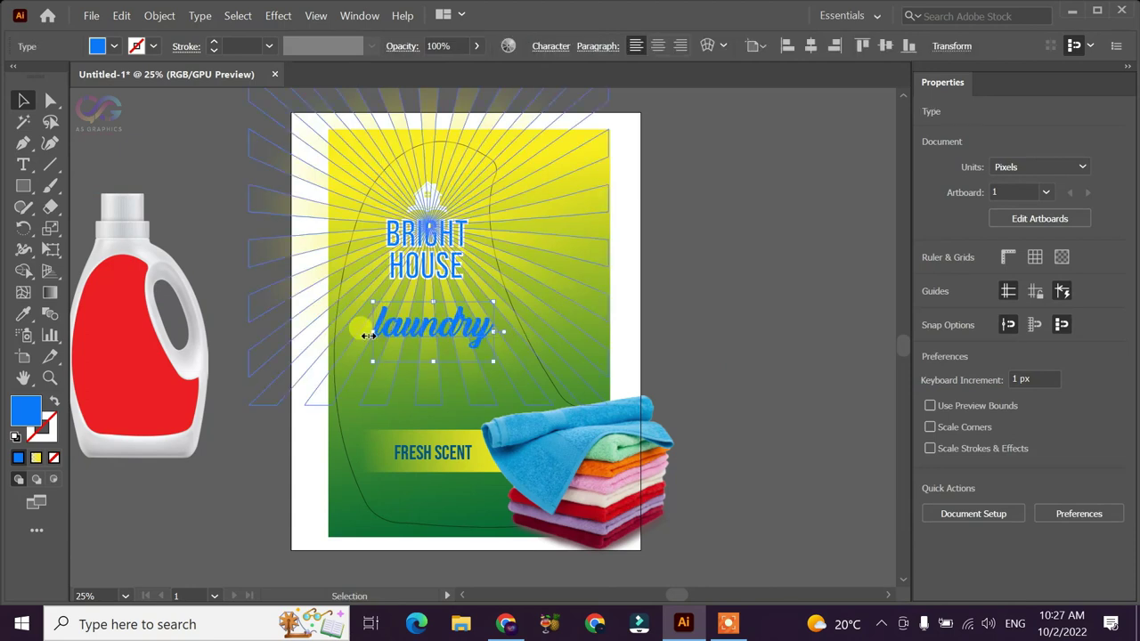
Capitalise the script word to 'Laundry' and shift it left
{"action": "double_click", "coordinate": [386, 331]}
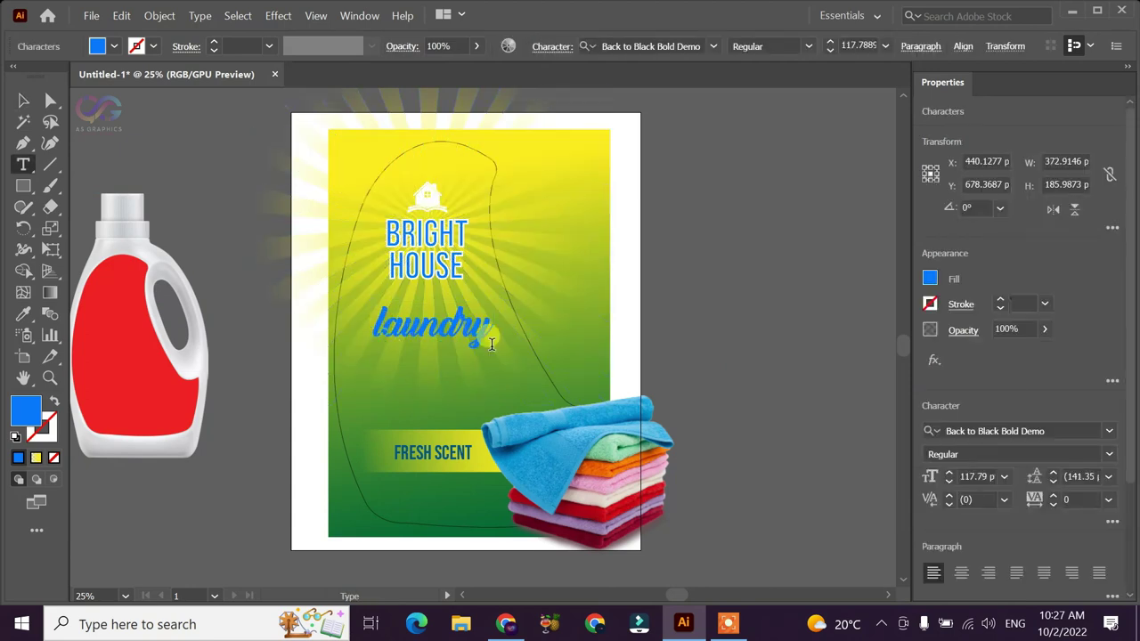
{"action": "key", "text": "BackSpace"}
{"action": "type", "text": "L"}
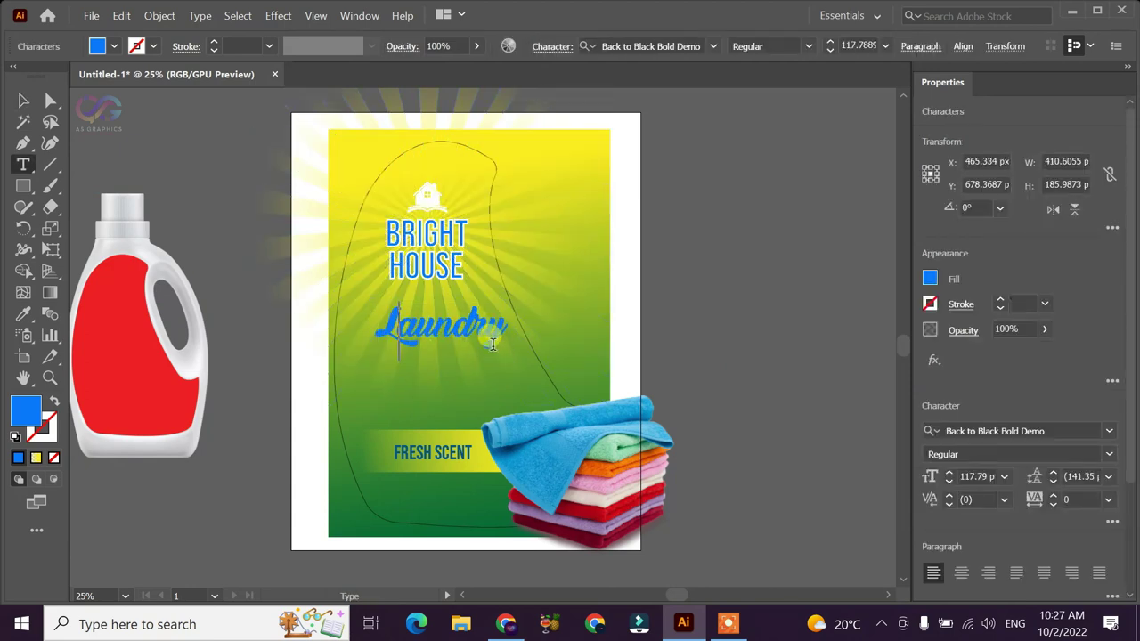
{"action": "key", "text": "Escape"}
{"action": "mouse_move", "coordinate": [494, 352]}
{"action": "left_mouse_down"}
{"action": "mouse_move", "coordinate": [516, 307]}
{"action": "mouse_move", "coordinate": [463, 332]}
{"action": "mouse_move", "coordinate": [471, 370]}
{"action": "left_mouse_up"}
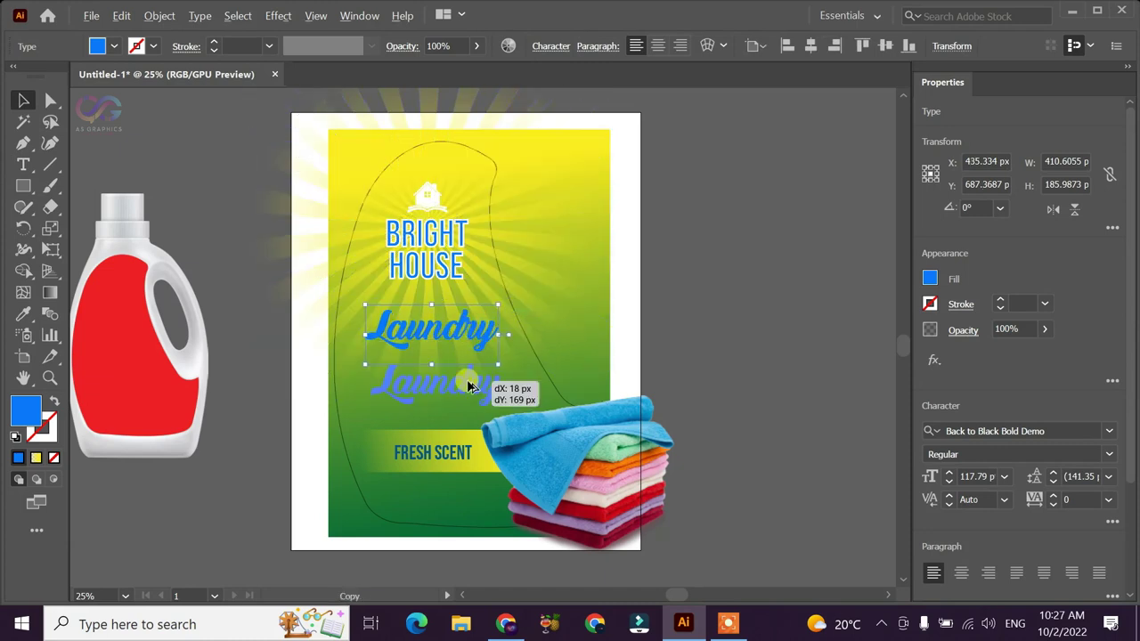
Start retyping the duplicated Laundry line below as 'det…'
{"action": "double_click", "coordinate": [470, 365]}
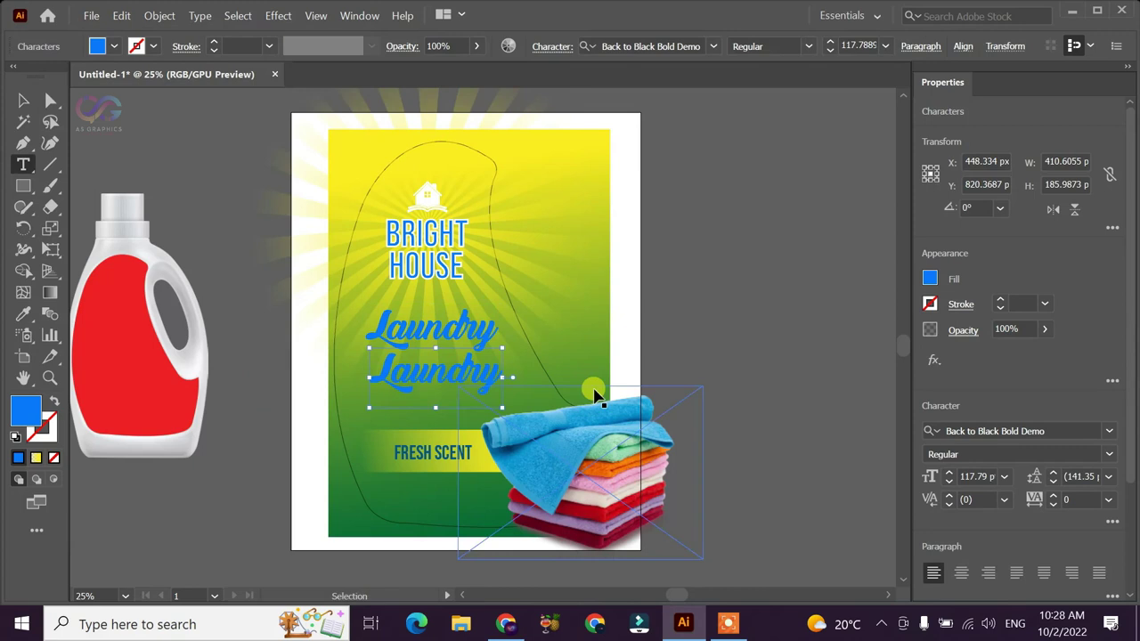
{"action": "key", "text": "ctrl+a"}
{"action": "type", "text": "de"}
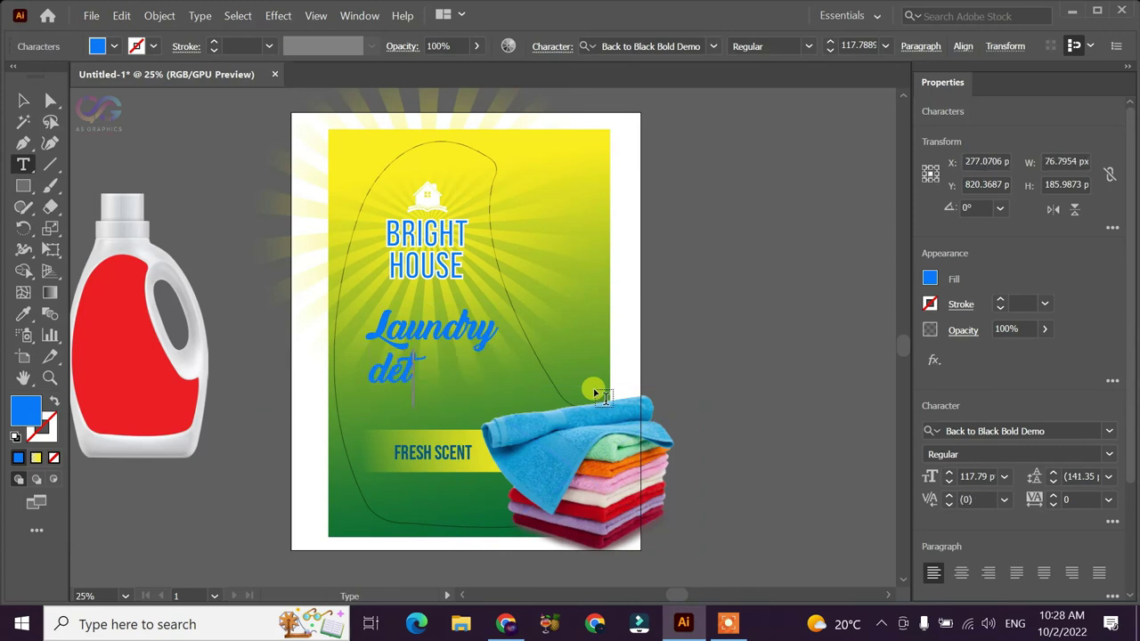
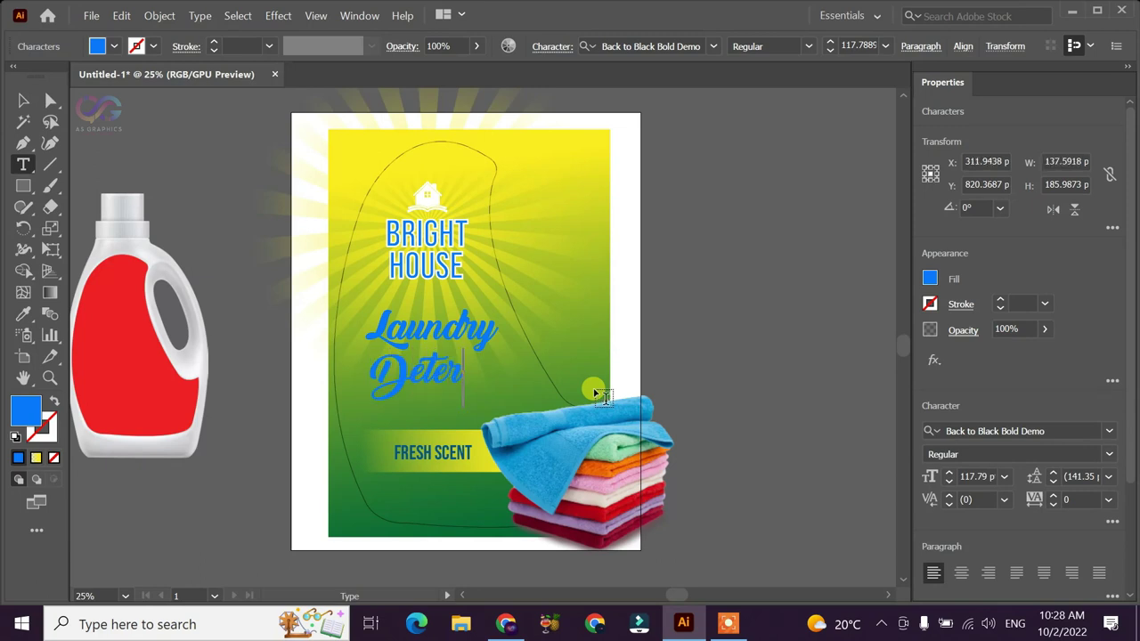
Shrink the Detergent text and move it up-right under Laundry
{"action": "key", "text": "Escape"}
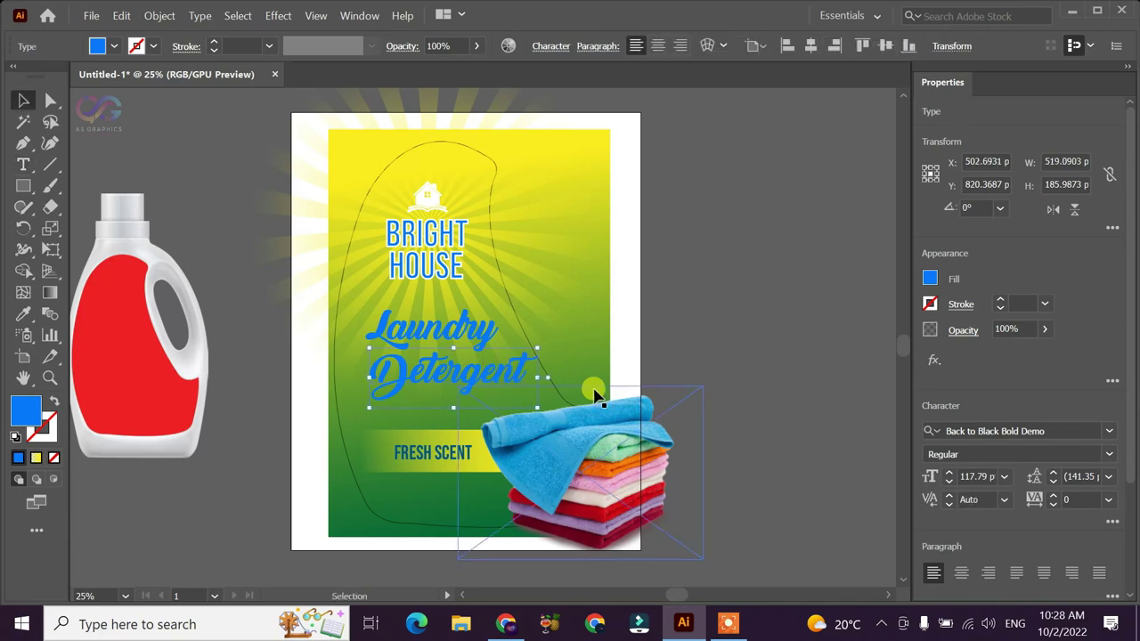
{"action": "left_click_drag", "start_coordinate": [449, 320], "coordinate": [619, 446]}
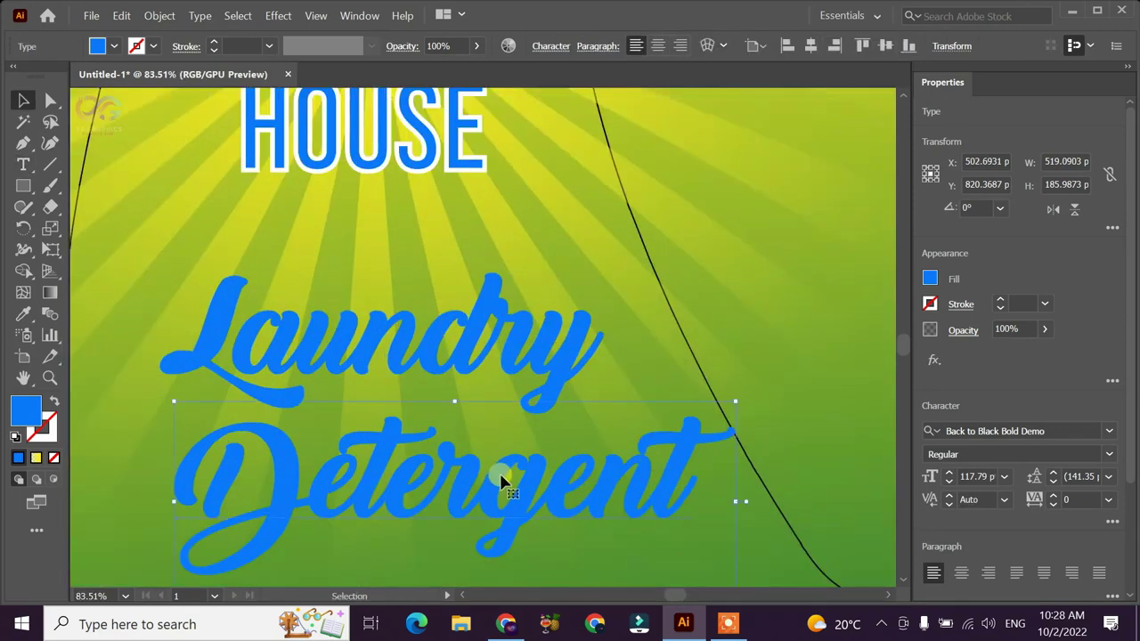
{"action": "left_click_drag", "start_coordinate": [501, 481], "coordinate": [514, 467]}
{"action": "mouse_move", "coordinate": [622, 392]}
{"action": "left_mouse_down"}
{"action": "mouse_move", "coordinate": [552, 484]}
{"action": "mouse_move", "coordinate": [585, 433]}
{"action": "mouse_move", "coordinate": [629, 443]}
{"action": "mouse_move", "coordinate": [635, 416]}
{"action": "left_mouse_up"}
Tilt Laundry and Detergent together upward about 18 degrees and nudge them into place
{"action": "left_click", "coordinate": [560, 377], "text": "shift"}
{"action": "key", "text": "ctrl+minus"}
{"action": "key", "text": "ctrl+minus"}
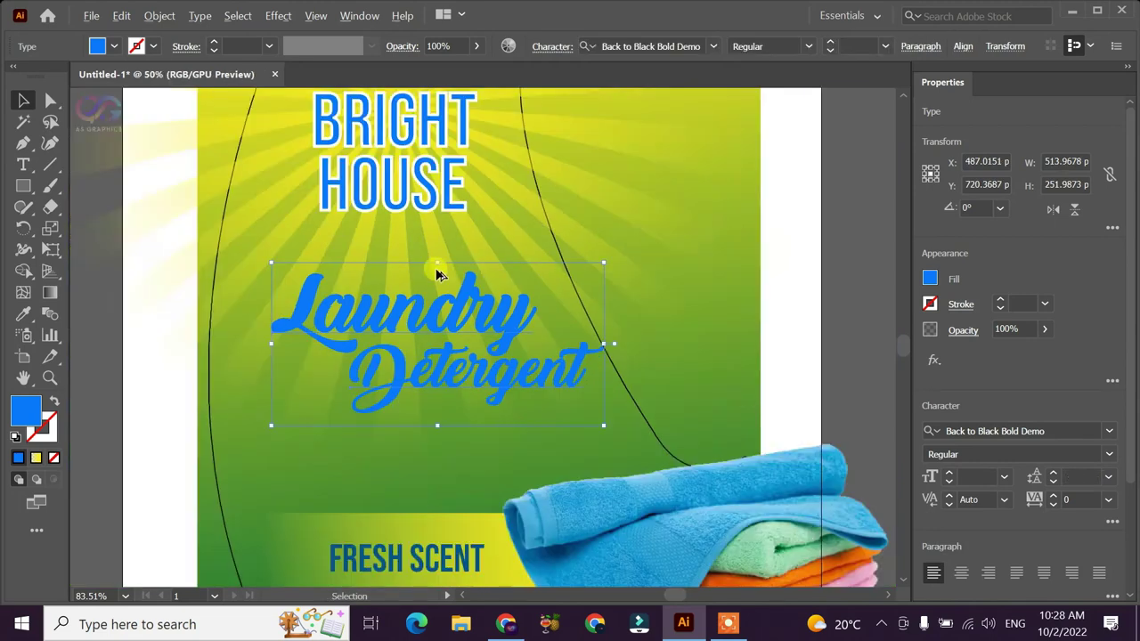
{"action": "left_click_drag", "start_coordinate": [559, 229], "coordinate": [517, 197]}
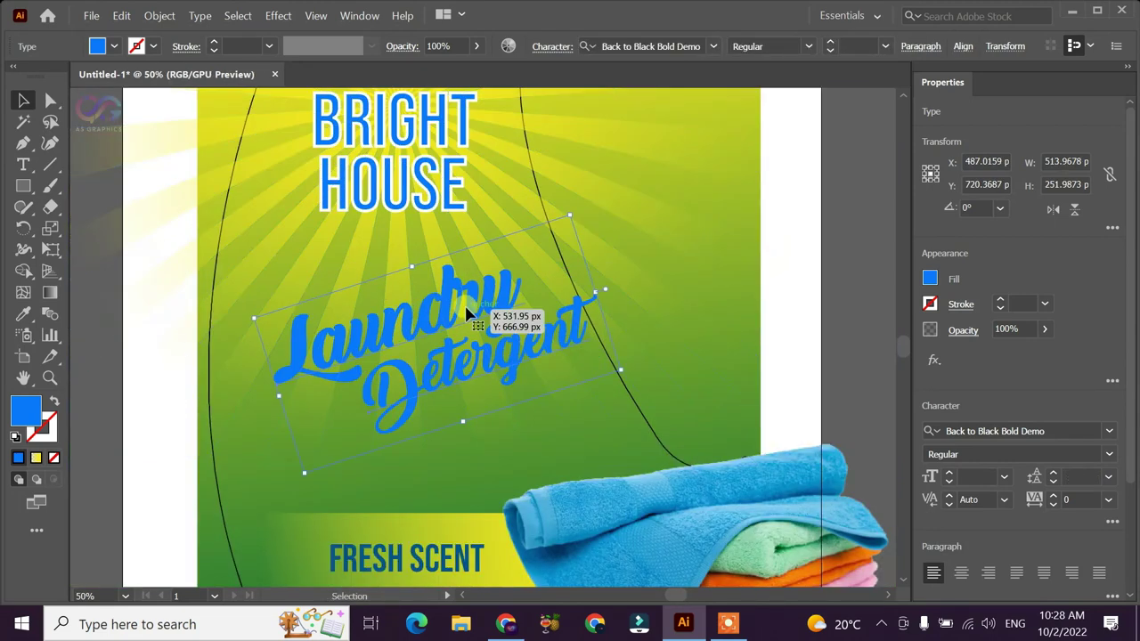
{"action": "left_click_drag", "start_coordinate": [486, 307], "coordinate": [452, 305]}
{"action": "right_click", "coordinate": [452, 305]}
Convert the Laundry Detergent text to outlines and shift it slightly left
{"action": "left_click", "coordinate": [481, 378]}
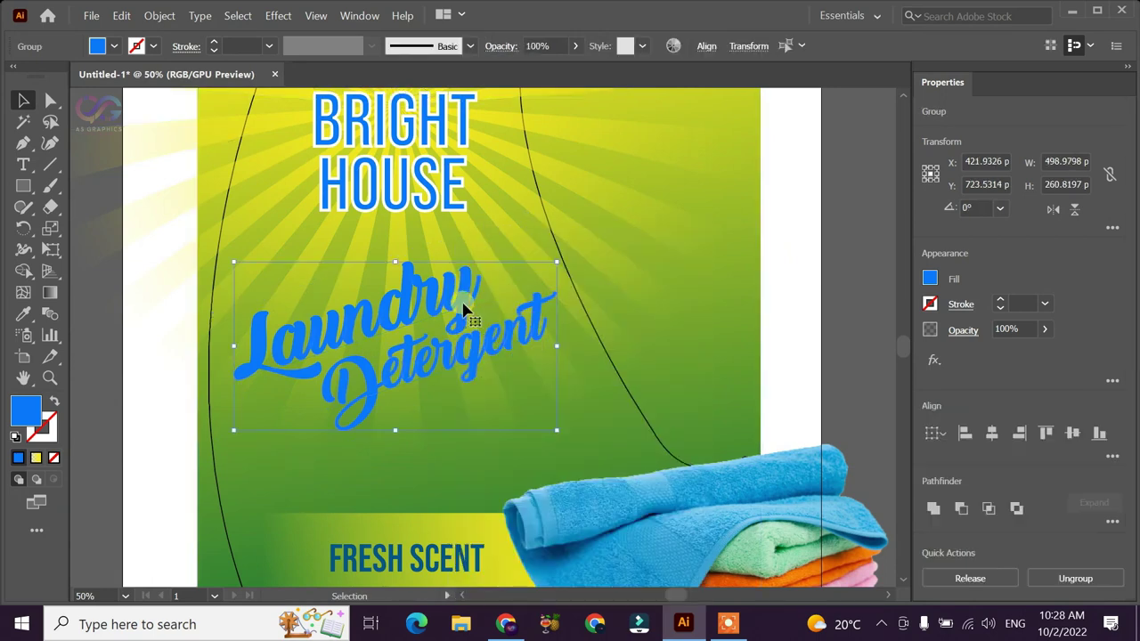
{"action": "left_click", "coordinate": [155, 17]}
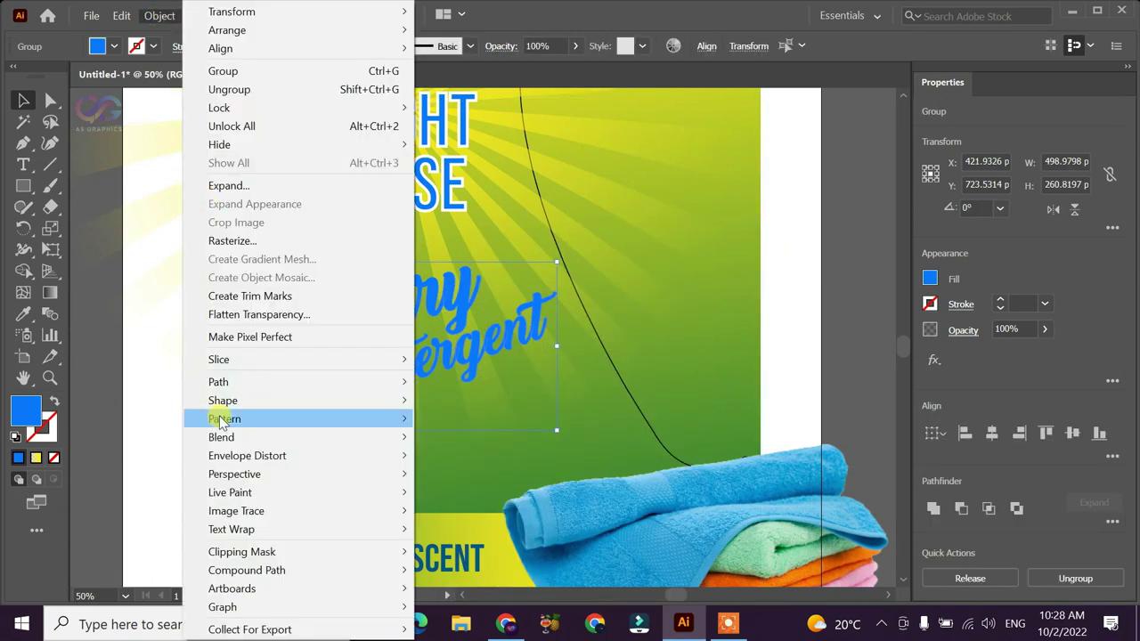
{"action": "left_click", "coordinate": [222, 70]}
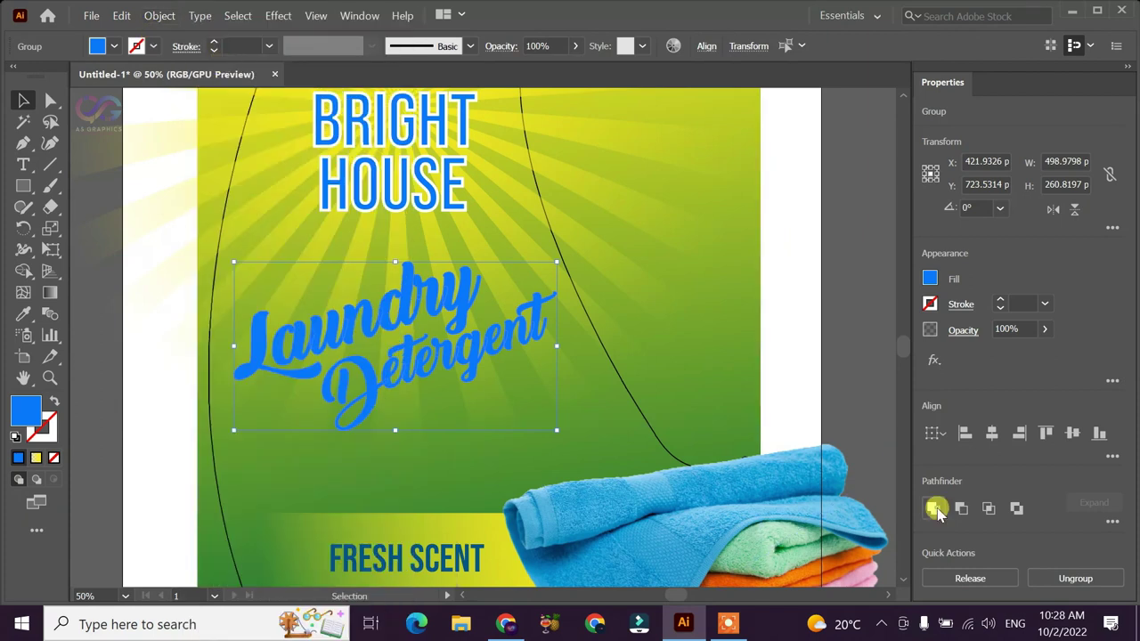
{"action": "left_click", "coordinate": [840, 311]}
{"action": "left_click_drag", "start_coordinate": [452, 362], "coordinate": [445, 365]}
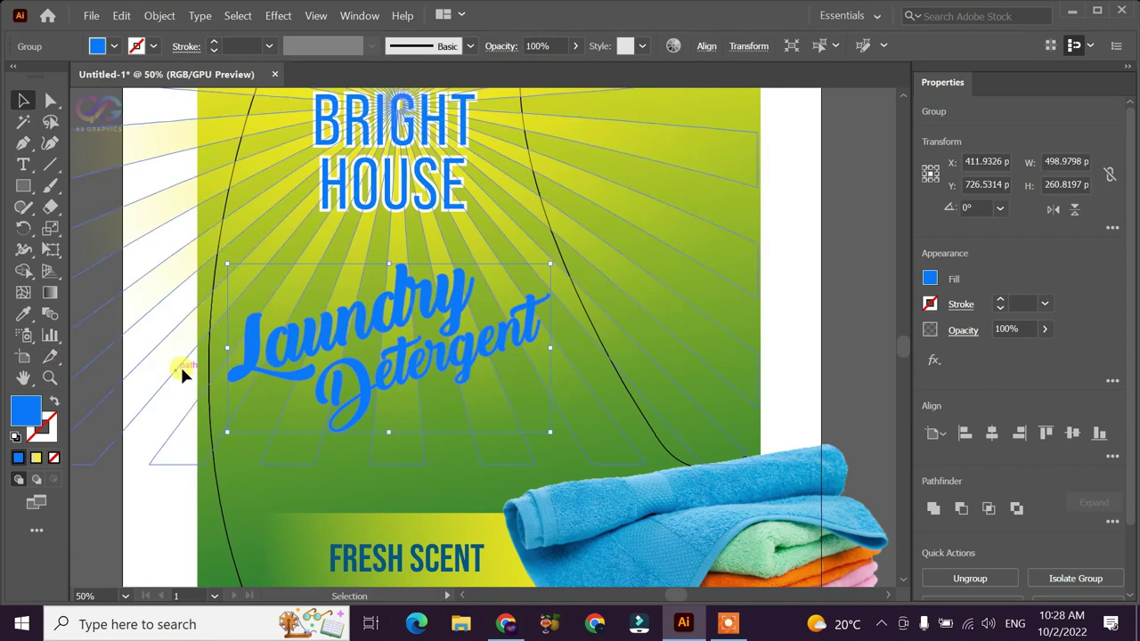
{"action": "scroll", "coordinate": [316, 335], "scroll_direction": "up", "scroll_amount": 1}
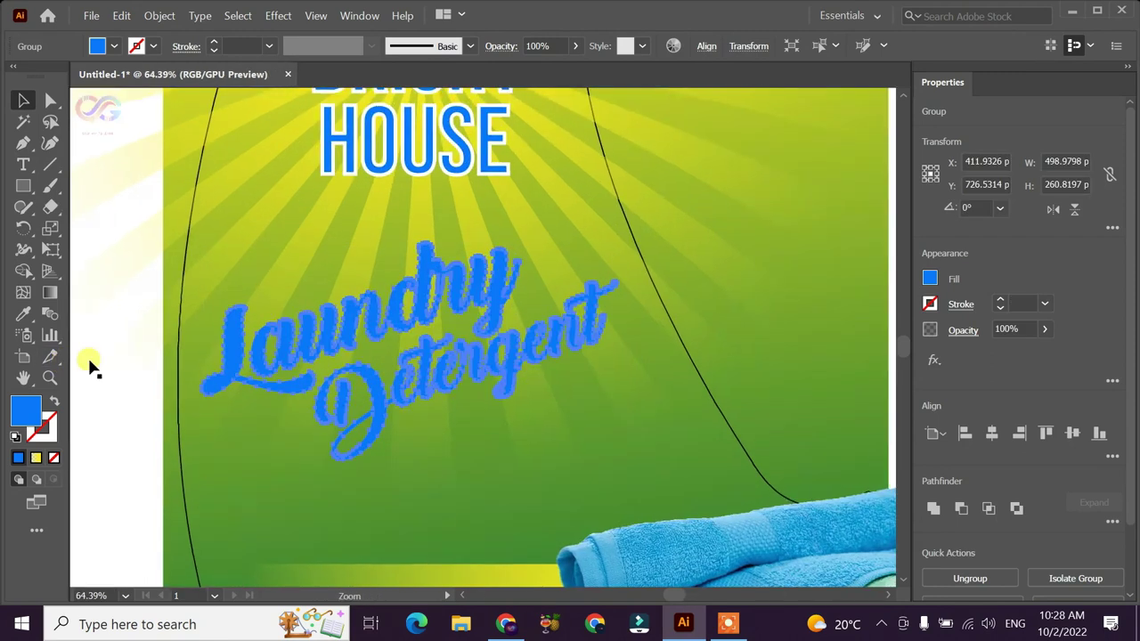
Fill the outlined lettering white (FFFFFF) and nudge it slightly right
{"action": "double_click", "coordinate": [25, 412]}
{"action": "left_click_drag", "start_coordinate": [472, 246], "coordinate": [436, 195]}
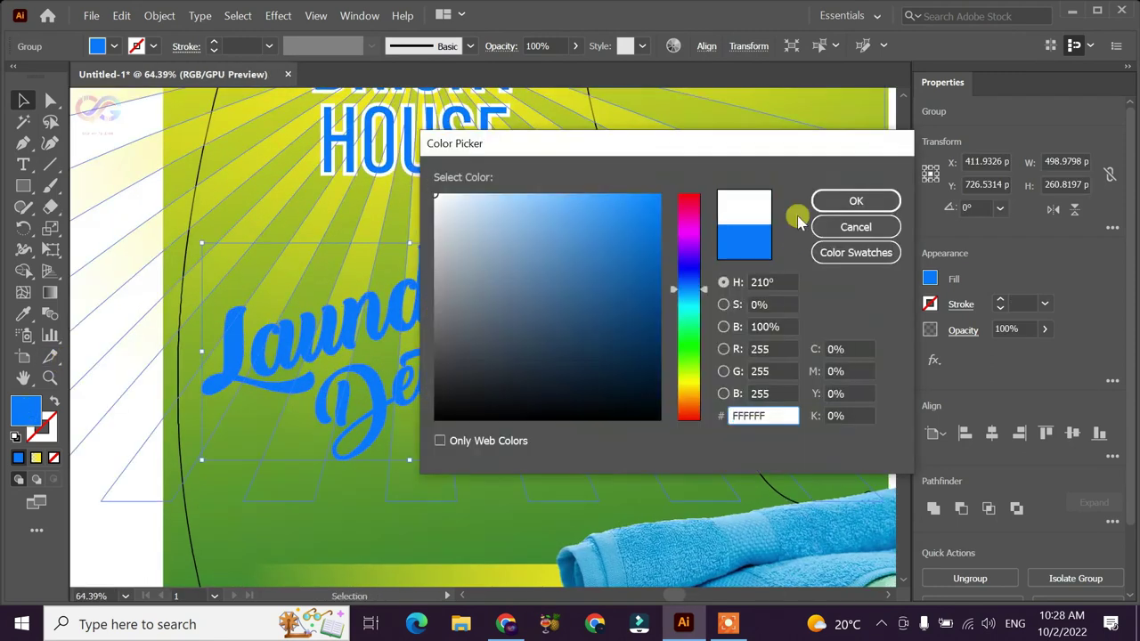
{"action": "left_click", "coordinate": [855, 201]}
{"action": "key", "text": "ctrl+minus"}
{"action": "key", "text": "ctrl+minus"}
{"action": "left_click", "coordinate": [244, 267]}
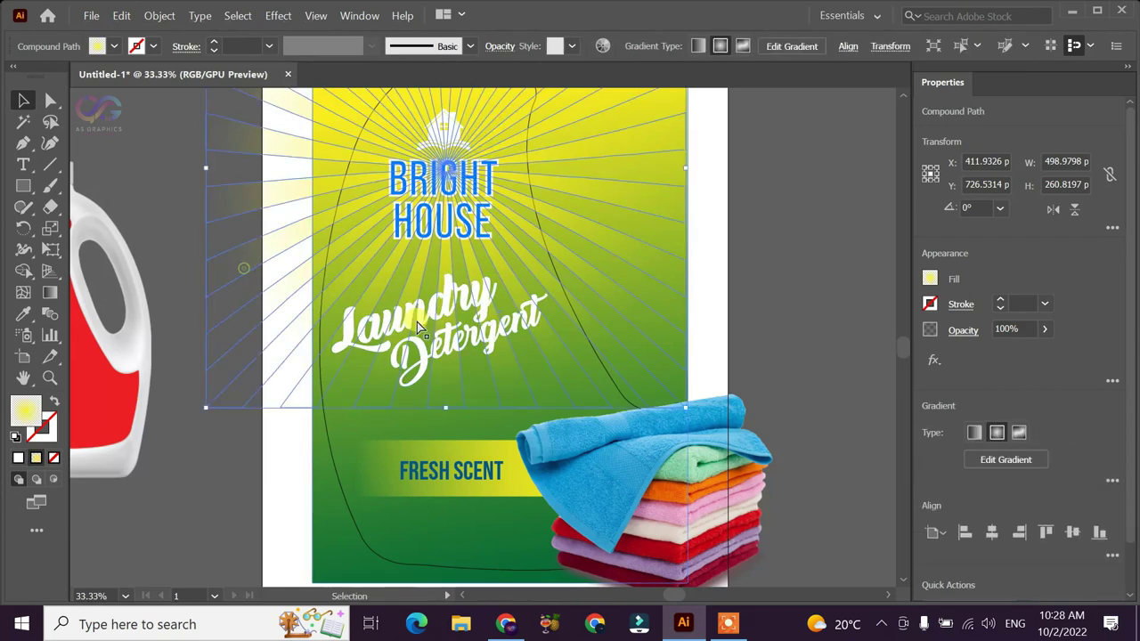
{"action": "left_click", "coordinate": [779, 289]}
{"action": "scroll", "coordinate": [516, 351], "scroll_direction": "up", "scroll_amount": 1}
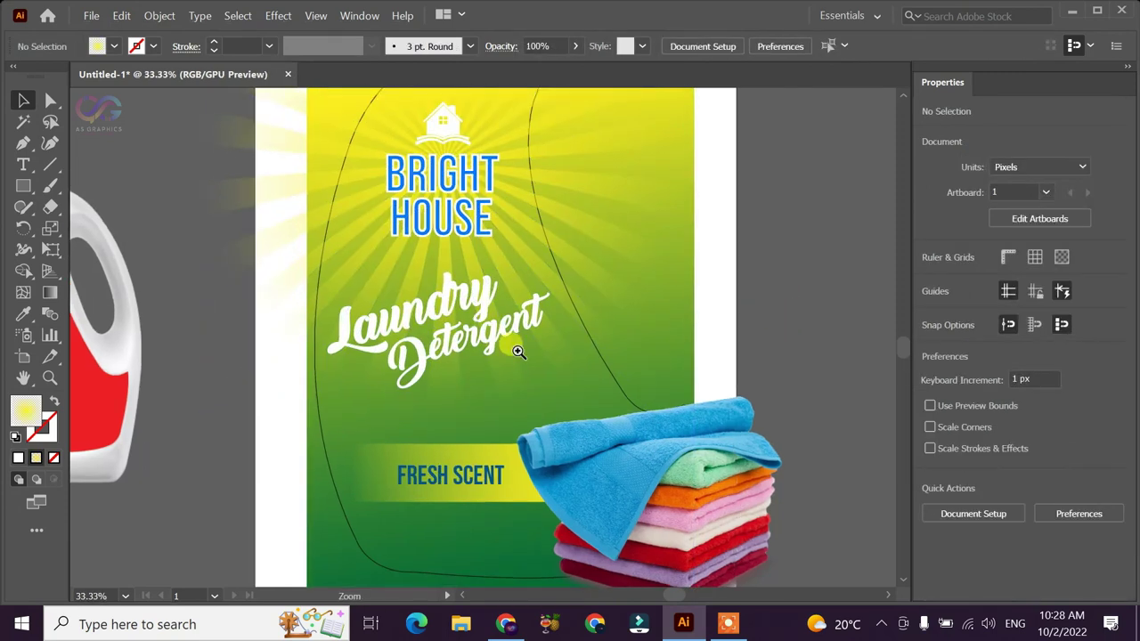
{"action": "scroll", "coordinate": [561, 385], "scroll_direction": "up", "scroll_amount": 2}
{"action": "left_click_drag", "start_coordinate": [500, 350], "coordinate": [504, 349]}
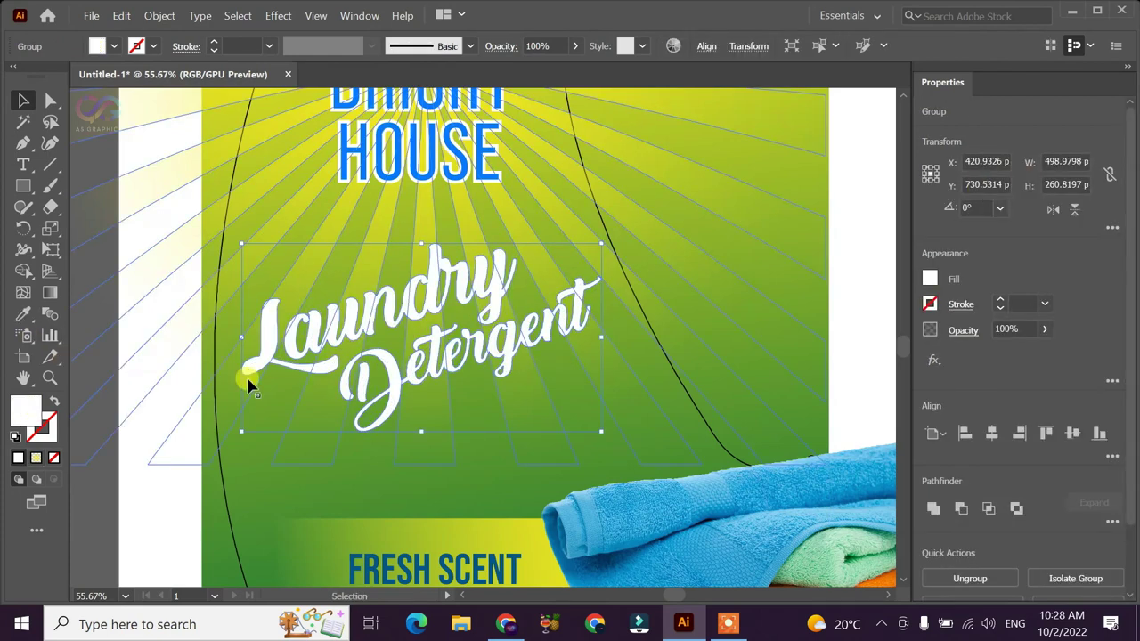
Fill the Laundry Detergent lettering green from the Swatches panel
{"action": "left_click", "coordinate": [869, 248]}
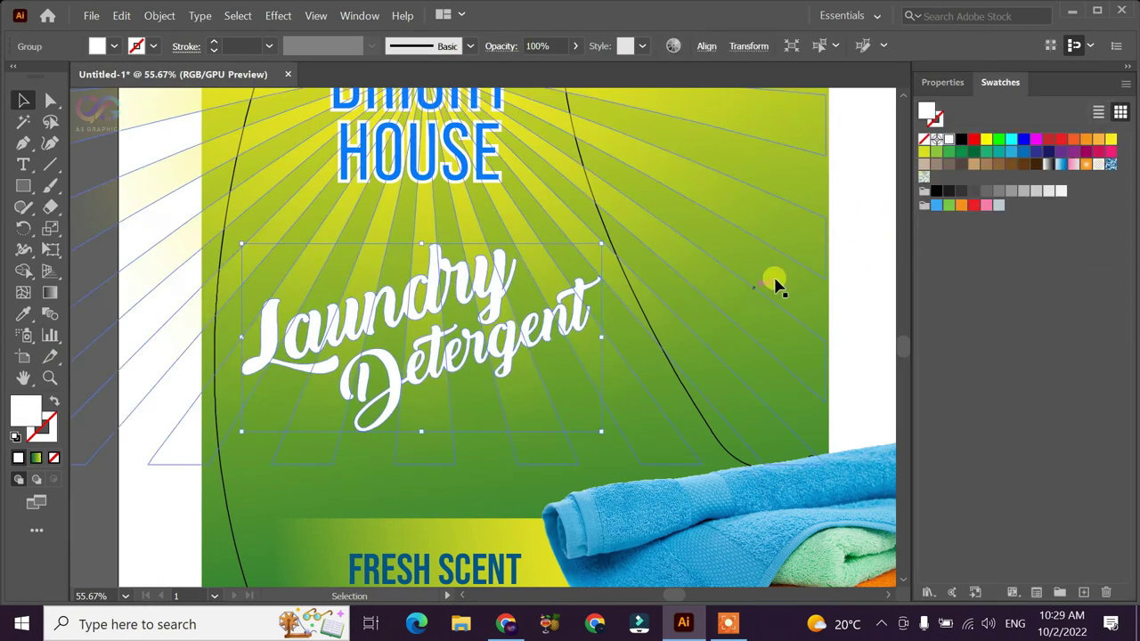
{"action": "left_click", "coordinate": [505, 341]}
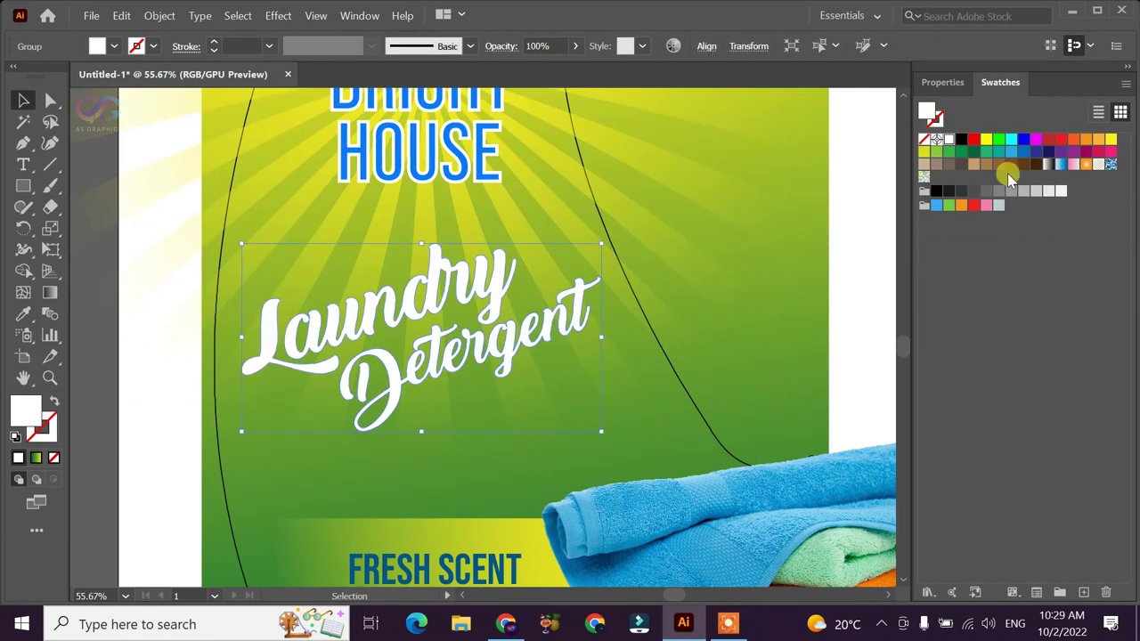
{"action": "left_click", "coordinate": [962, 154]}
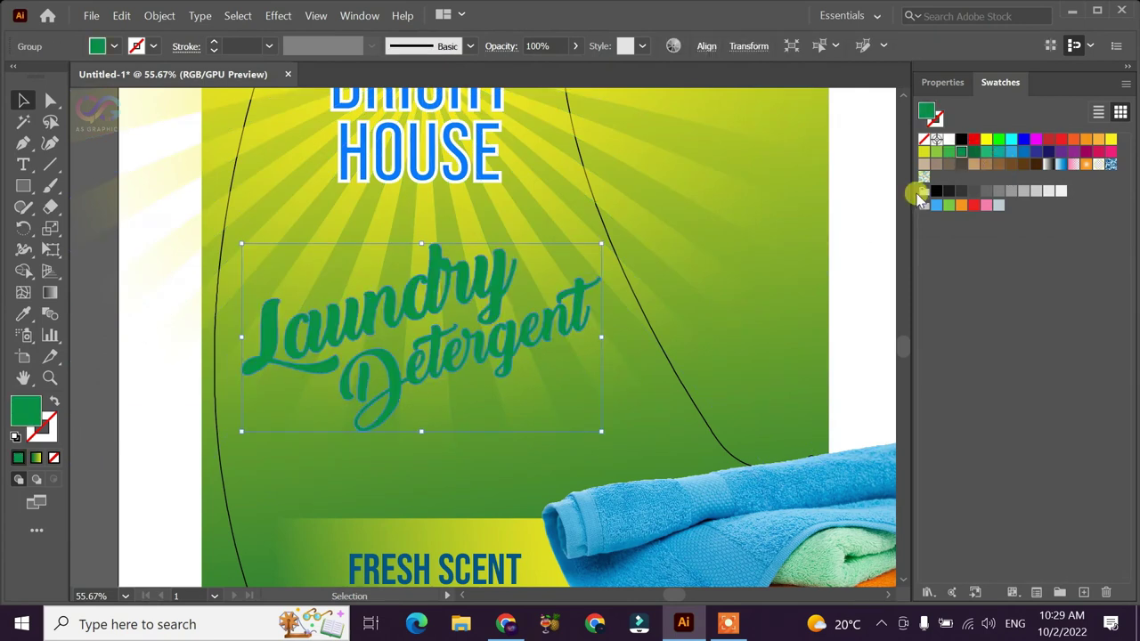
{"action": "left_click", "coordinate": [868, 196]}
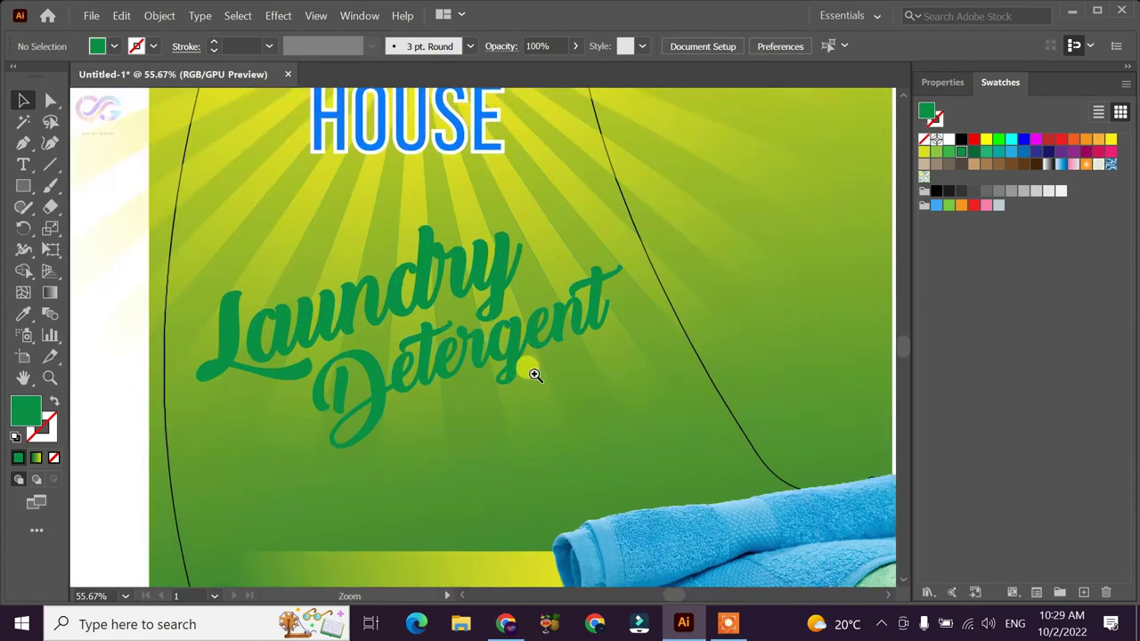
Alt-drag a copy of the lettering slightly up-left and fill that copy white
{"action": "scroll", "coordinate": [524, 374], "scroll_direction": "up", "scroll_amount": 3}
{"action": "left_click_drag", "start_coordinate": [540, 385], "coordinate": [536, 379]}
{"action": "left_click", "coordinate": [947, 139]}
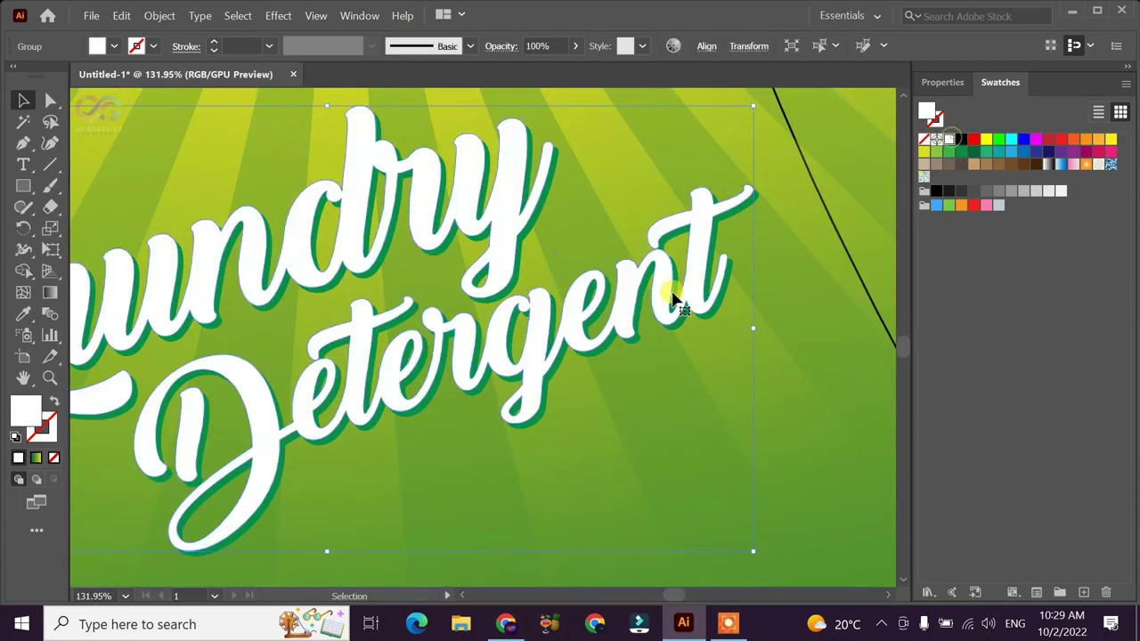
{"action": "key", "text": "ctrl+minus"}
{"action": "key", "text": "ctrl+minus"}
{"action": "key", "text": "ctrl+minus"}
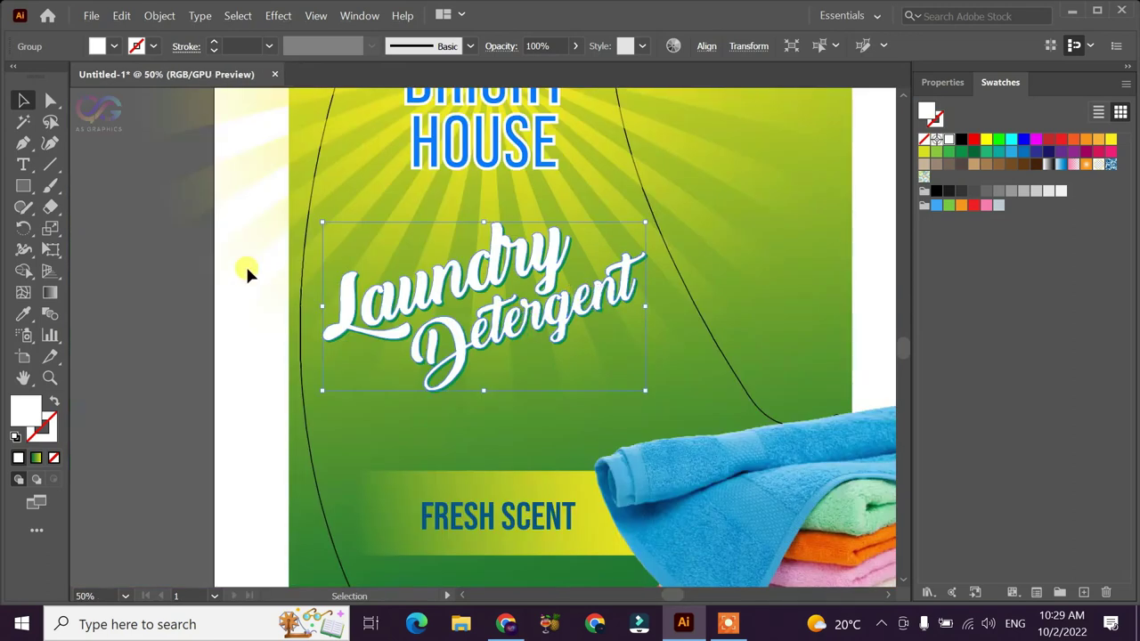
{"action": "left_click", "coordinate": [247, 273]}
Zoom in on the Detergent letters to check the green shadow, then select the white lettering
{"action": "key", "text": "z"}
{"action": "left_click", "coordinate": [641, 406]}
{"action": "left_click_drag", "start_coordinate": [641, 405], "coordinate": [618, 407]}
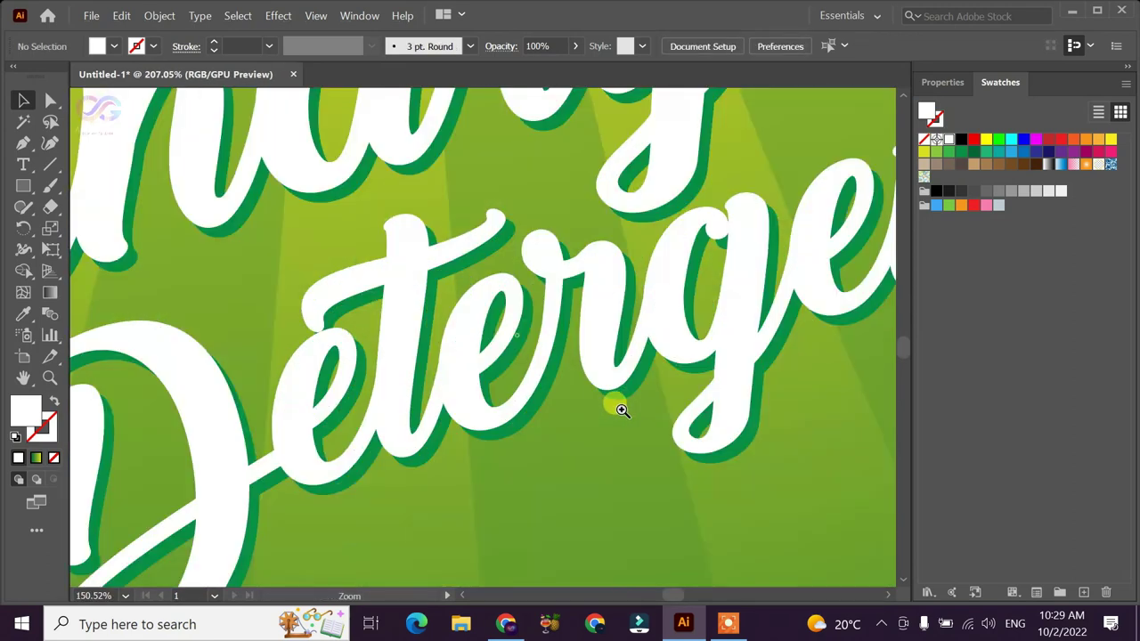
{"action": "key", "text": "v"}
{"action": "left_click", "coordinate": [756, 456]}
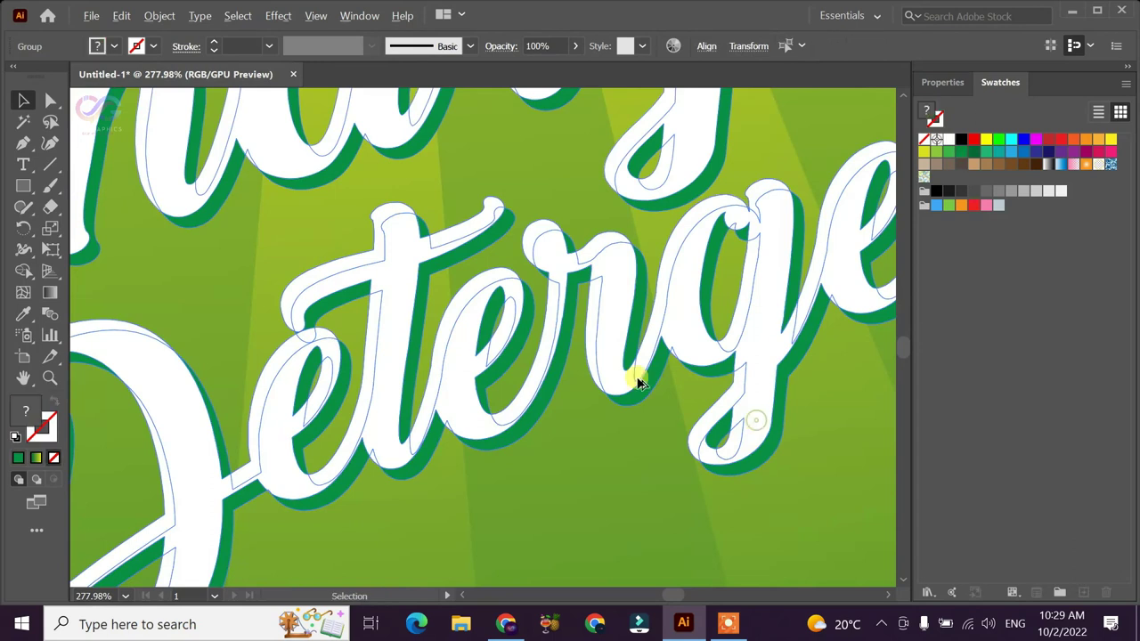
{"action": "key", "text": "ctrl+minus"}
{"action": "key", "text": "ctrl+minus"}
{"action": "key", "text": "ctrl+minus"}
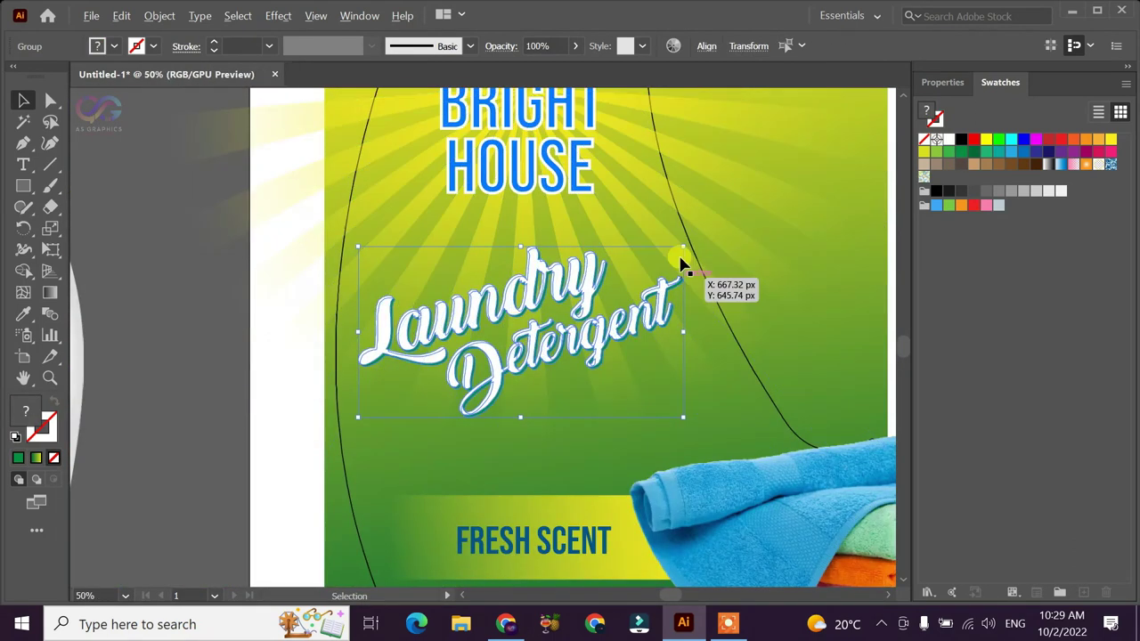
Reposition the layered lettering slightly up and right on the label
{"action": "mouse_move", "coordinate": [516, 329]}
{"action": "left_mouse_down"}
{"action": "mouse_move", "coordinate": [562, 279]}
{"action": "mouse_move", "coordinate": [553, 287]}
{"action": "left_mouse_up"}
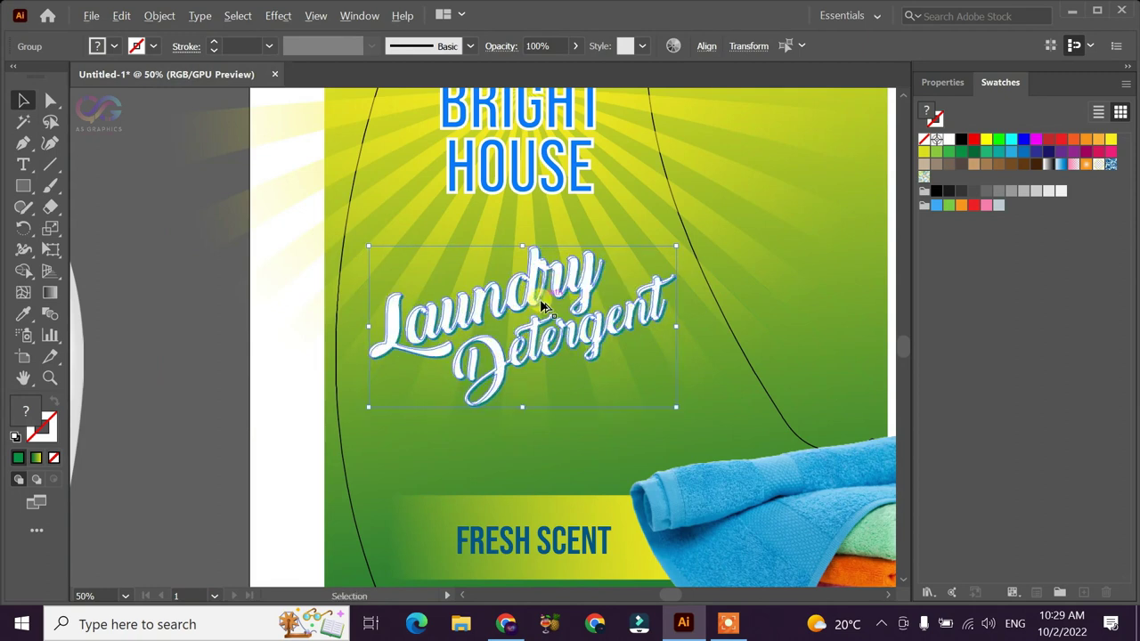
{"action": "scroll", "coordinate": [546, 308], "scroll_direction": "down", "scroll_amount": 2}
{"action": "left_click", "coordinate": [382, 285]}
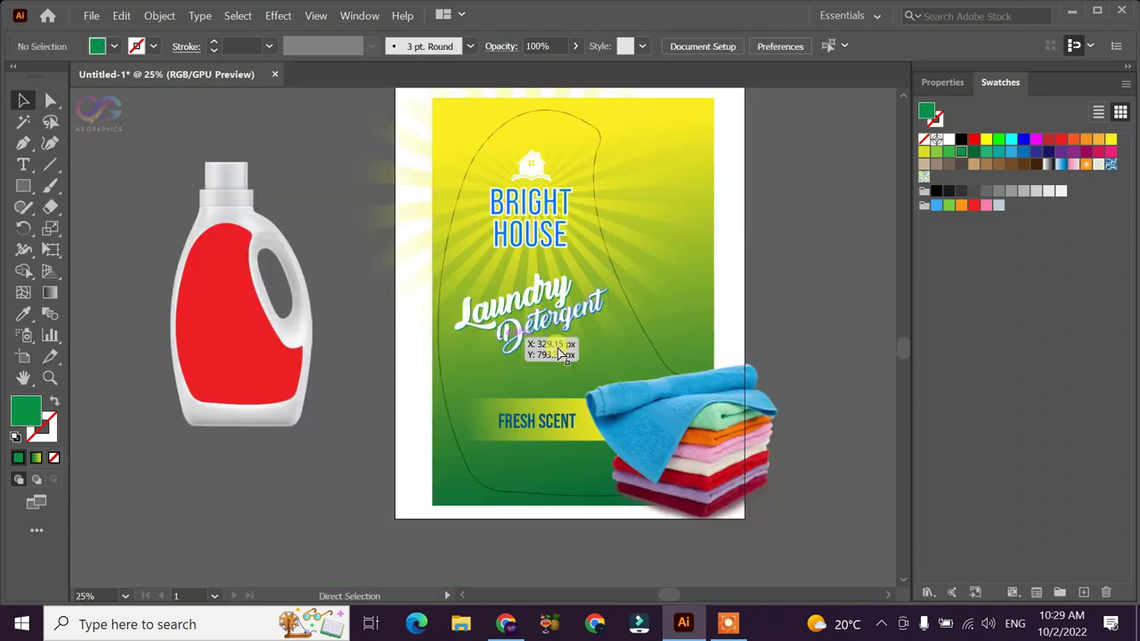
{"action": "scroll", "coordinate": [561, 354], "scroll_direction": "up", "scroll_amount": 2}
{"action": "scroll", "coordinate": [641, 436], "scroll_direction": "up", "scroll_amount": 2}
{"action": "left_click_drag", "start_coordinate": [543, 348], "coordinate": [524, 322]}
{"action": "scroll", "coordinate": [486, 328], "scroll_direction": "down", "scroll_amount": 2}
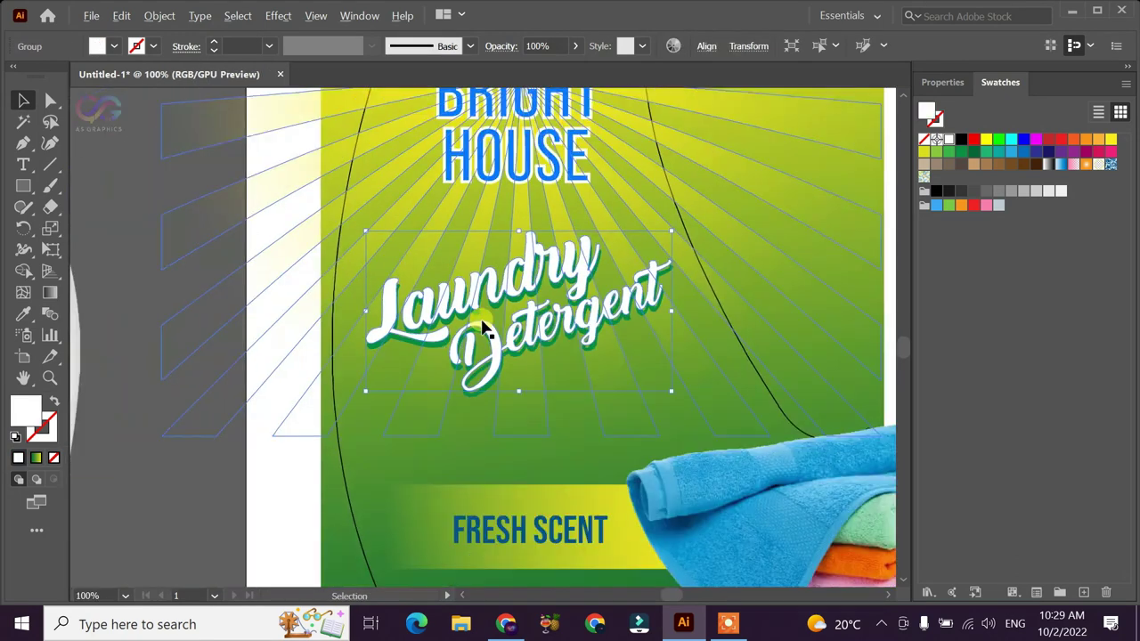
{"action": "scroll", "coordinate": [486, 328], "scroll_direction": "up", "scroll_amount": 3}
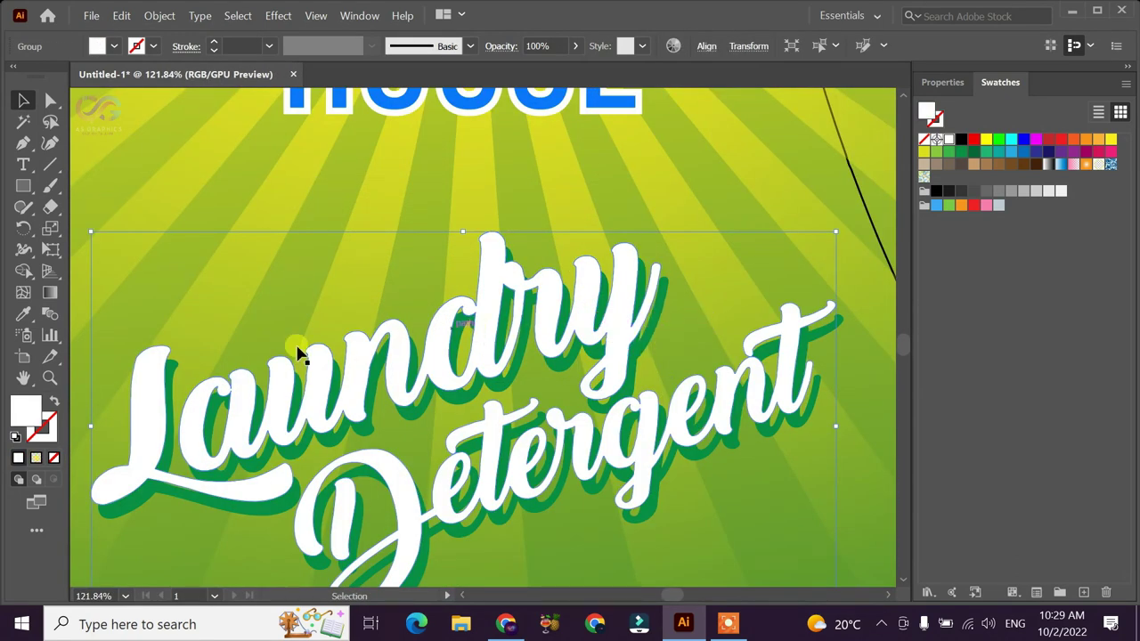
Give the lettering group a thin green stroke from the stroke swatches
{"action": "left_click", "coordinate": [44, 428]}
{"action": "left_click", "coordinate": [23, 314]}
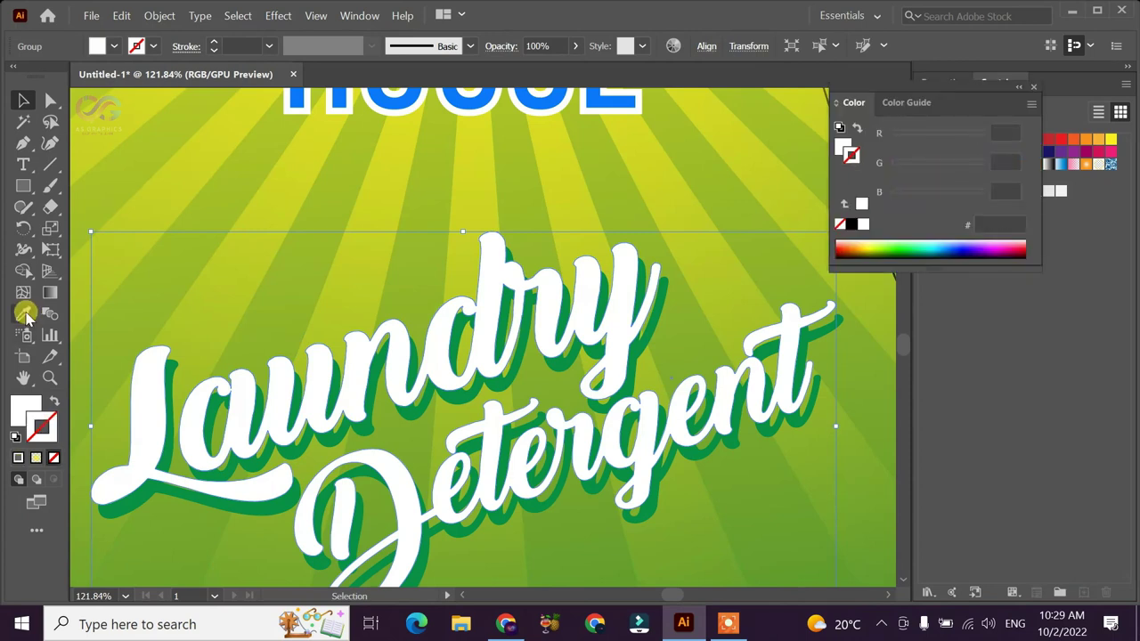
{"action": "left_click", "coordinate": [1039, 87]}
{"action": "left_click", "coordinate": [942, 85]}
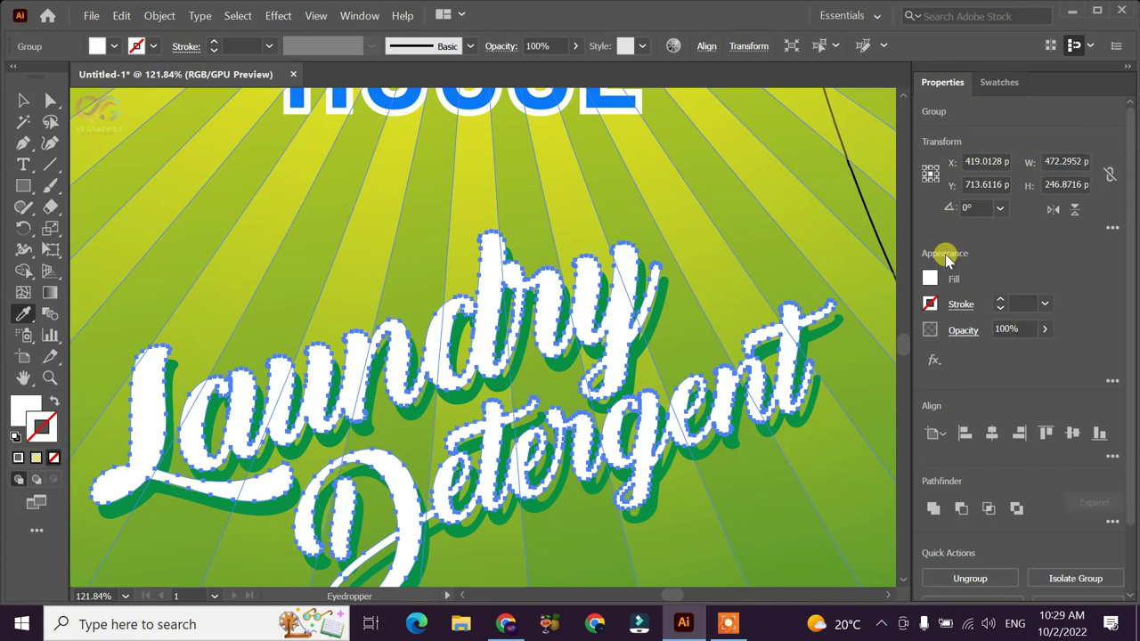
{"action": "left_click", "coordinate": [958, 307]}
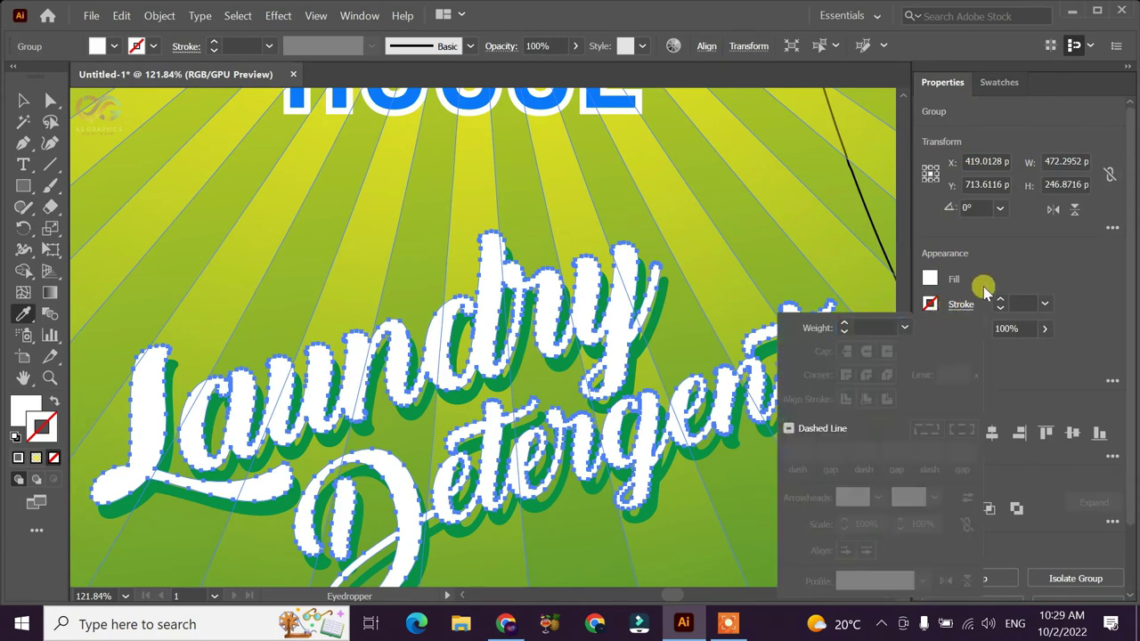
{"action": "left_click", "coordinate": [931, 303]}
{"action": "left_click", "coordinate": [785, 383]}
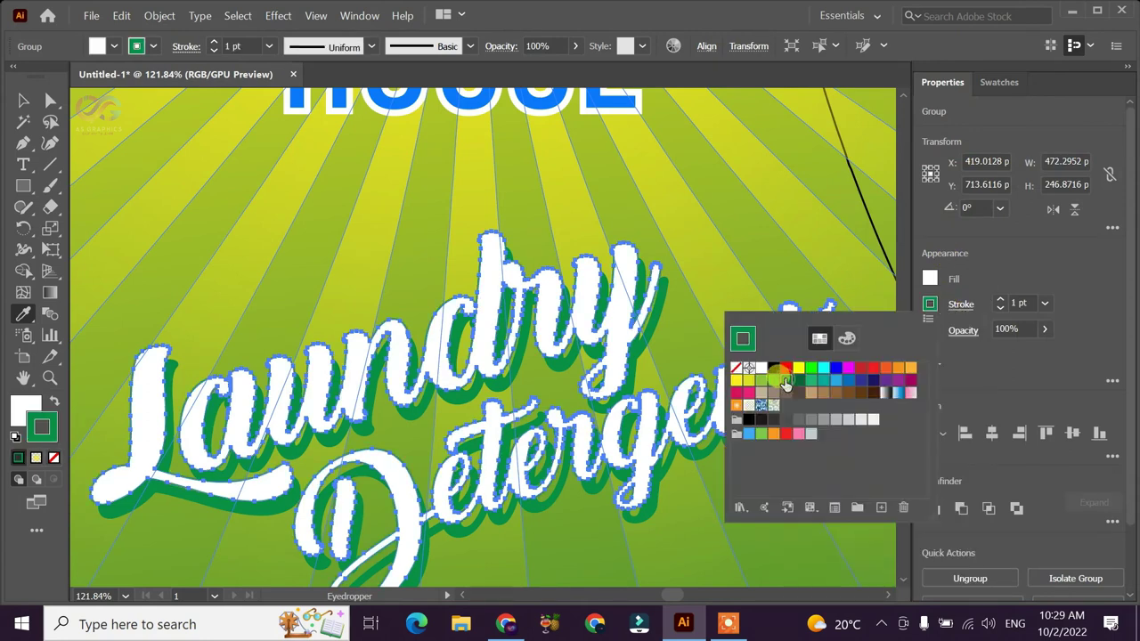
{"action": "scroll", "coordinate": [653, 239], "scroll_direction": "down", "scroll_amount": 3}
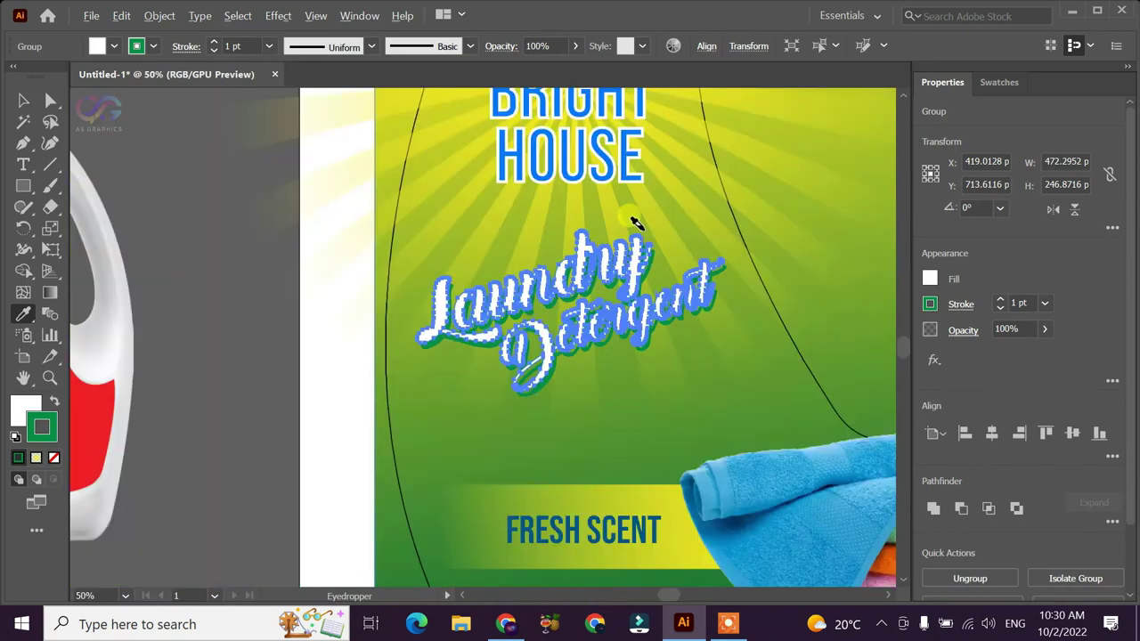
Deselect and zoom in on the green-outlined Laundry lettering, then back out
{"action": "left_click", "coordinate": [24, 100]}
{"action": "left_click", "coordinate": [252, 246]}
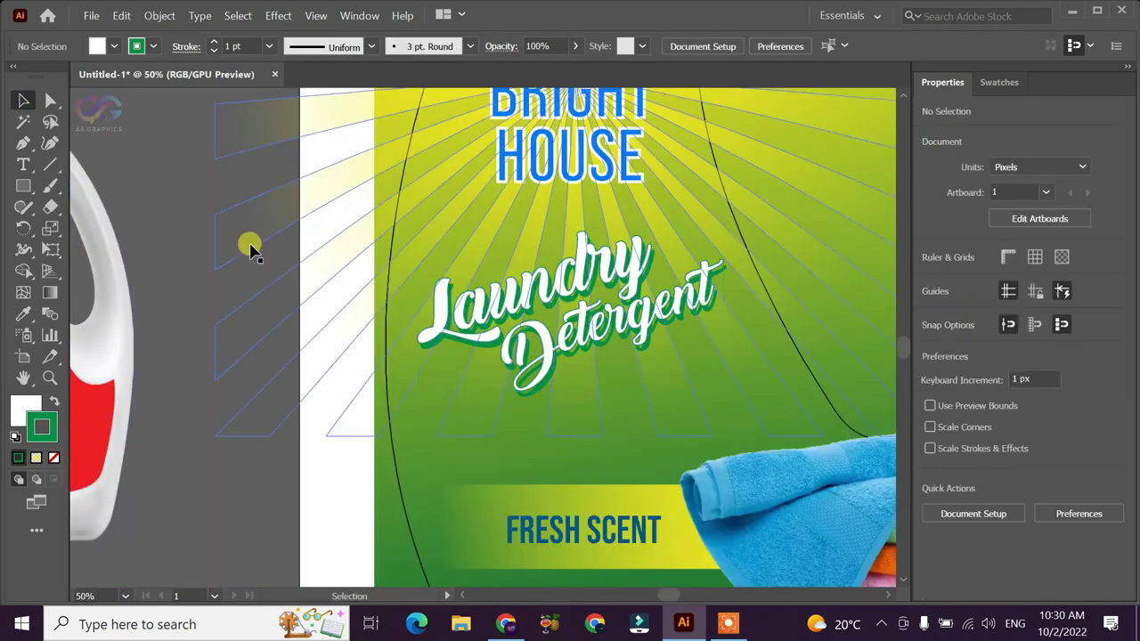
{"action": "key", "text": "z"}
{"action": "mouse_move", "coordinate": [521, 267]}
{"action": "left_mouse_down"}
{"action": "mouse_move", "coordinate": [761, 403]}
{"action": "mouse_move", "coordinate": [579, 311]}
{"action": "left_mouse_up"}
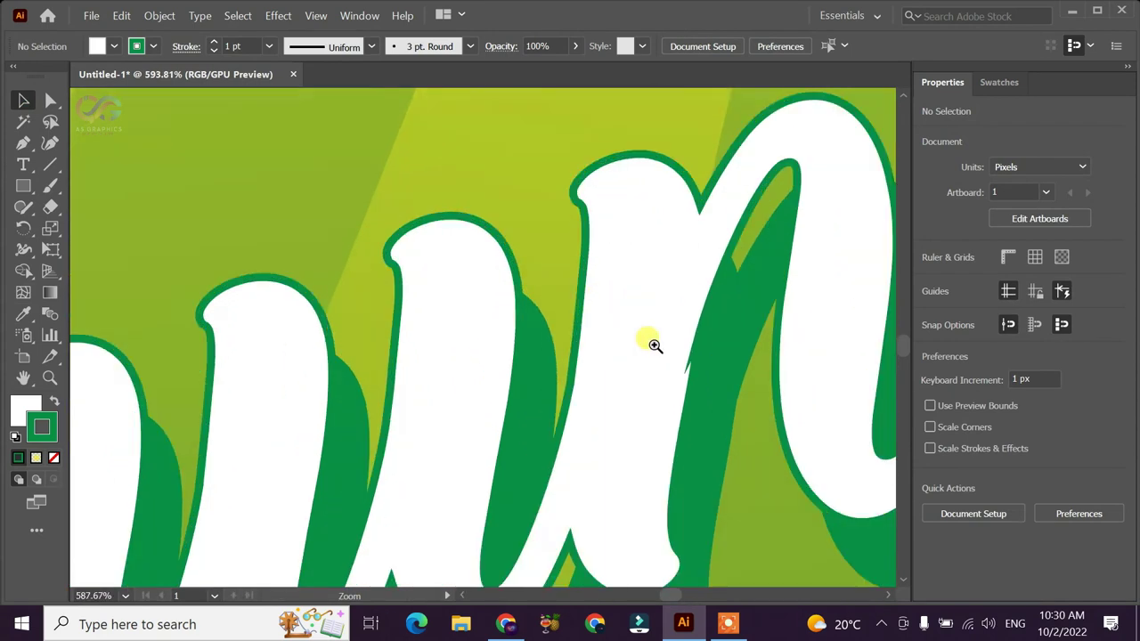
{"action": "left_click", "coordinate": [655, 346], "text": "alt"}
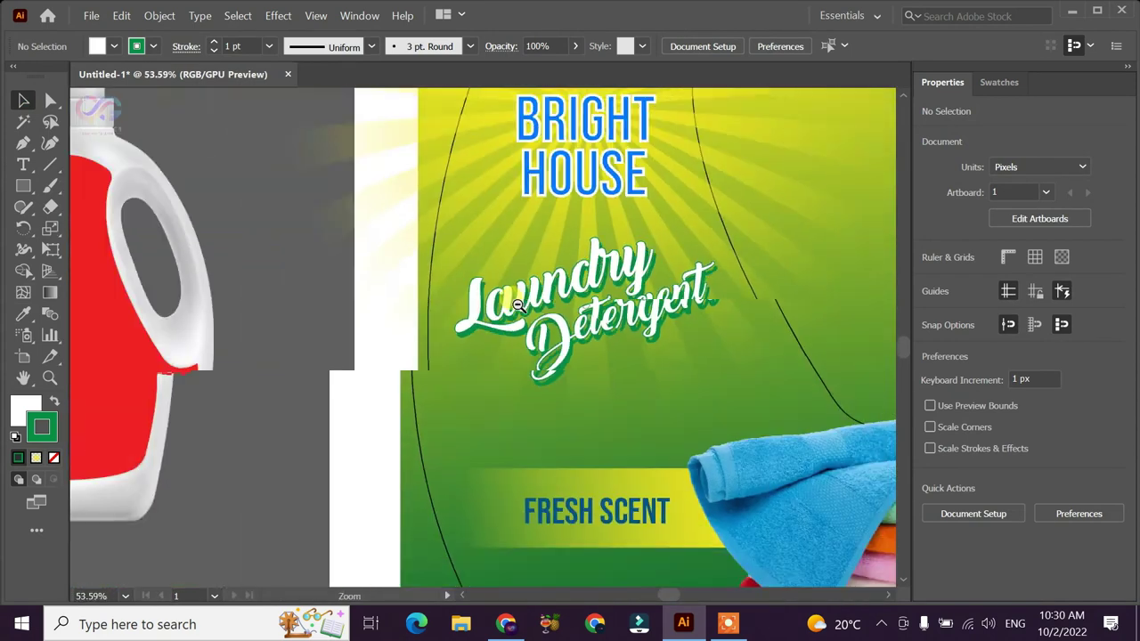
{"action": "left_click", "coordinate": [517, 304], "text": "alt"}
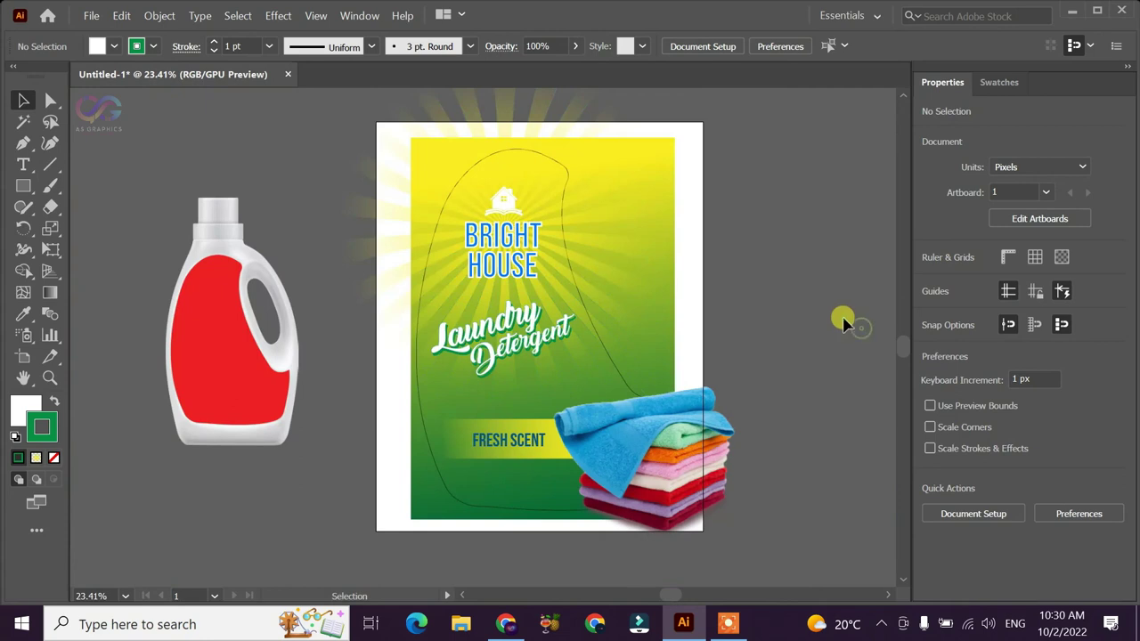
{"action": "key", "text": "ctrl+space"}
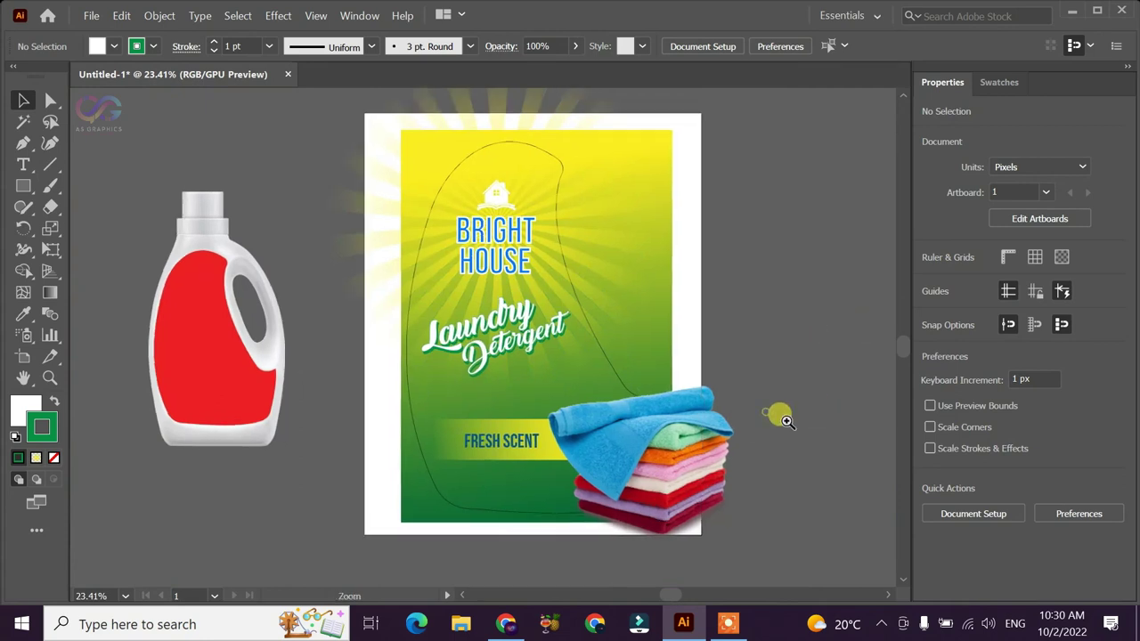
Draw a 187 px circle above the towel stack and fill it with the towels' red
{"action": "left_click", "coordinate": [777, 425]}
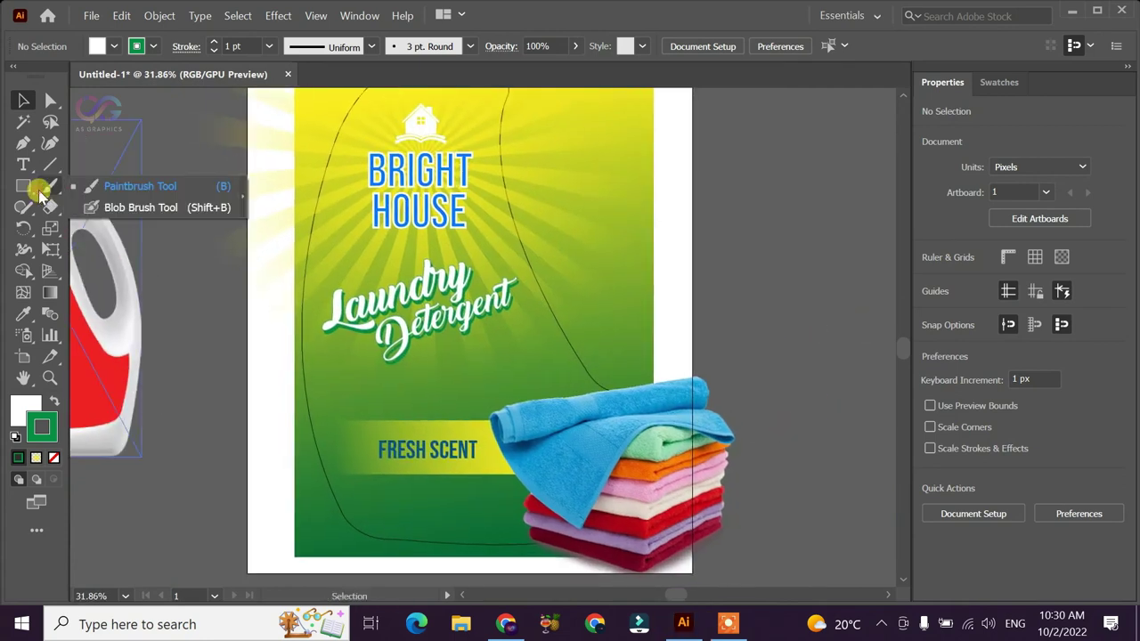
{"action": "left_click_drag", "start_coordinate": [23, 185], "coordinate": [98, 229]}
{"action": "left_click_drag", "start_coordinate": [504, 333], "coordinate": [541, 368]}
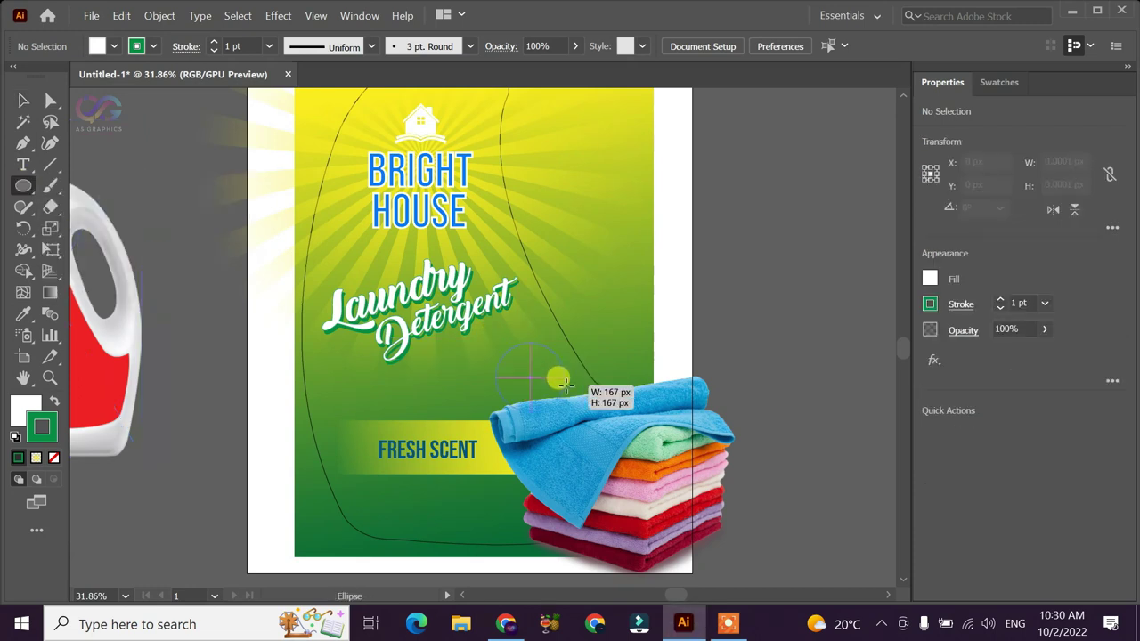
{"action": "left_click_drag", "start_coordinate": [545, 370], "coordinate": [572, 417]}
{"action": "left_click", "coordinate": [20, 100]}
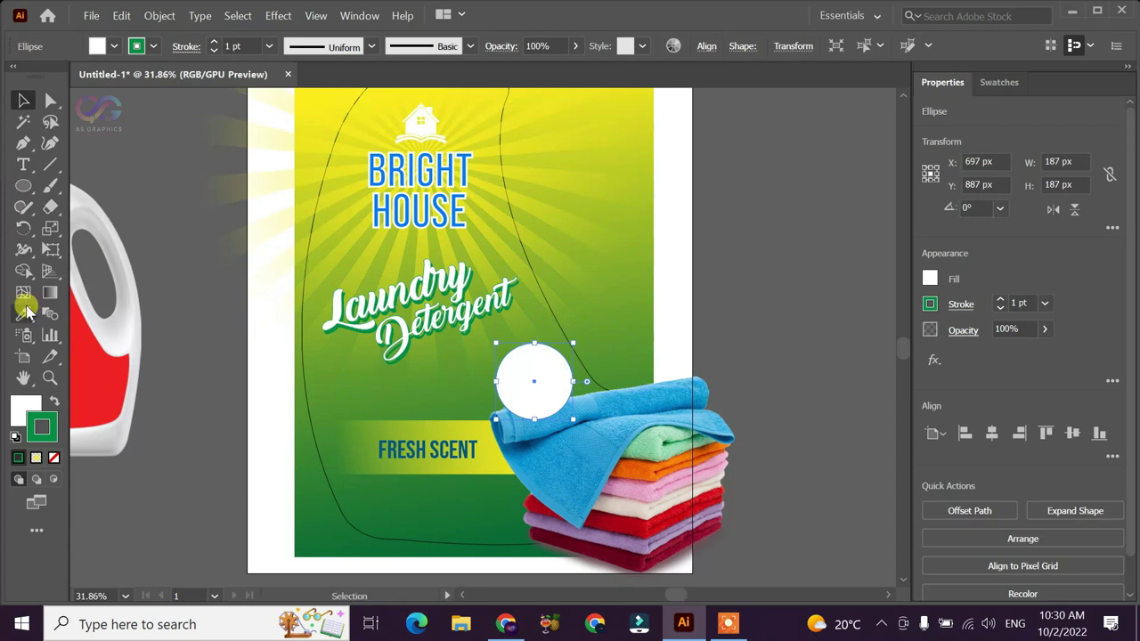
{"action": "left_click", "coordinate": [23, 314]}
{"action": "left_click", "coordinate": [633, 516]}
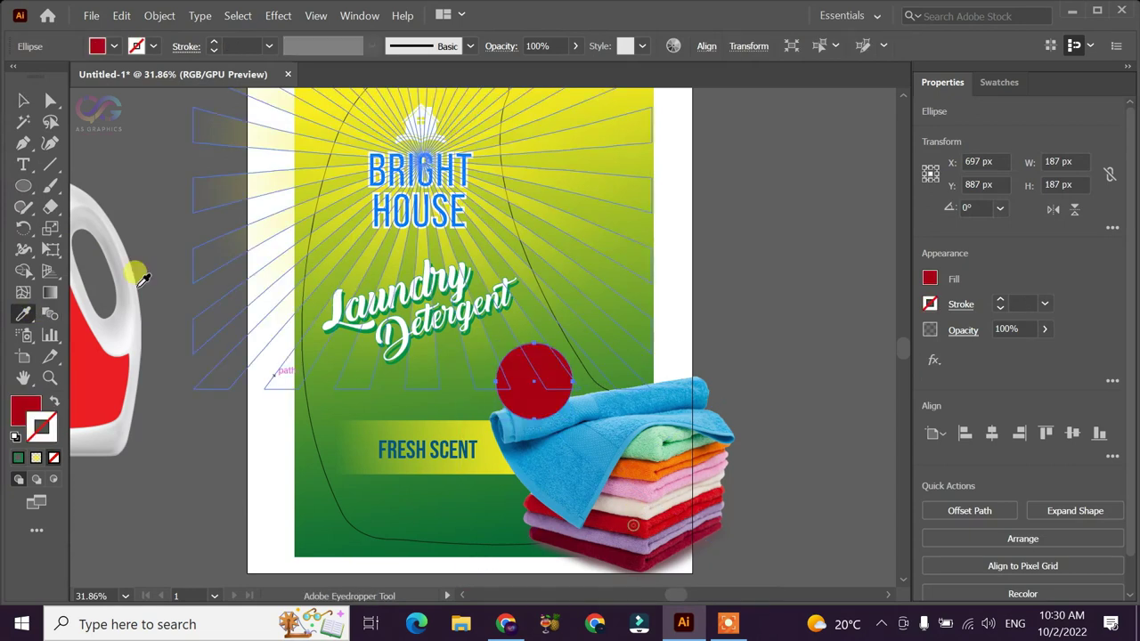
Try squashing the circle into a flat ellipse, then undo back to round
{"action": "left_click", "coordinate": [23, 99]}
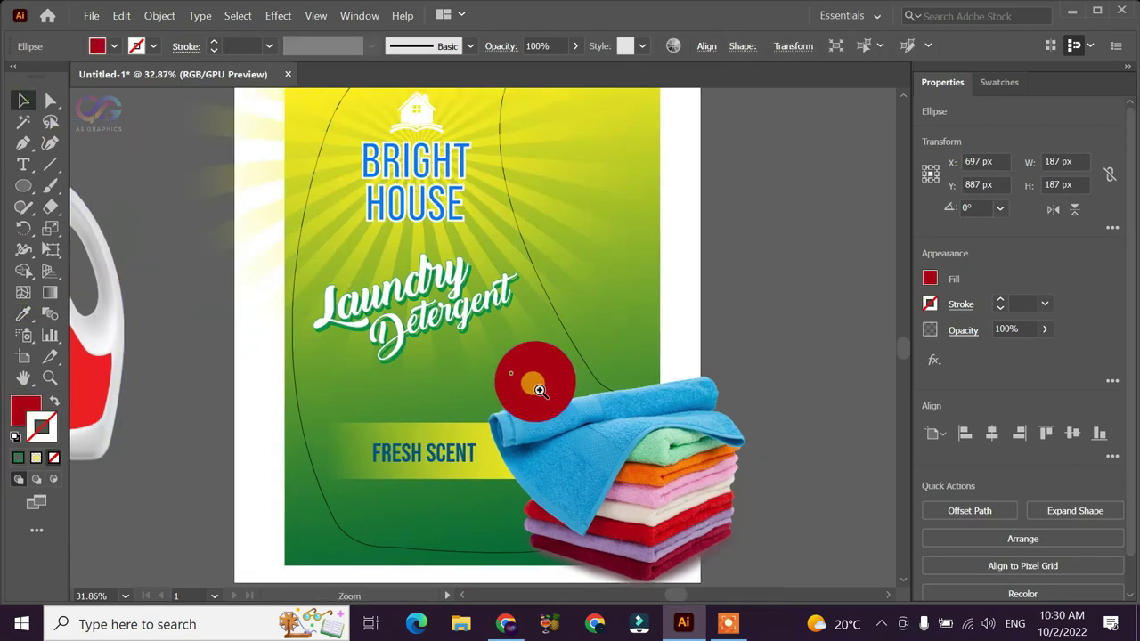
{"action": "left_click_drag", "start_coordinate": [527, 388], "coordinate": [619, 427]}
{"action": "left_click_drag", "start_coordinate": [557, 314], "coordinate": [556, 346]}
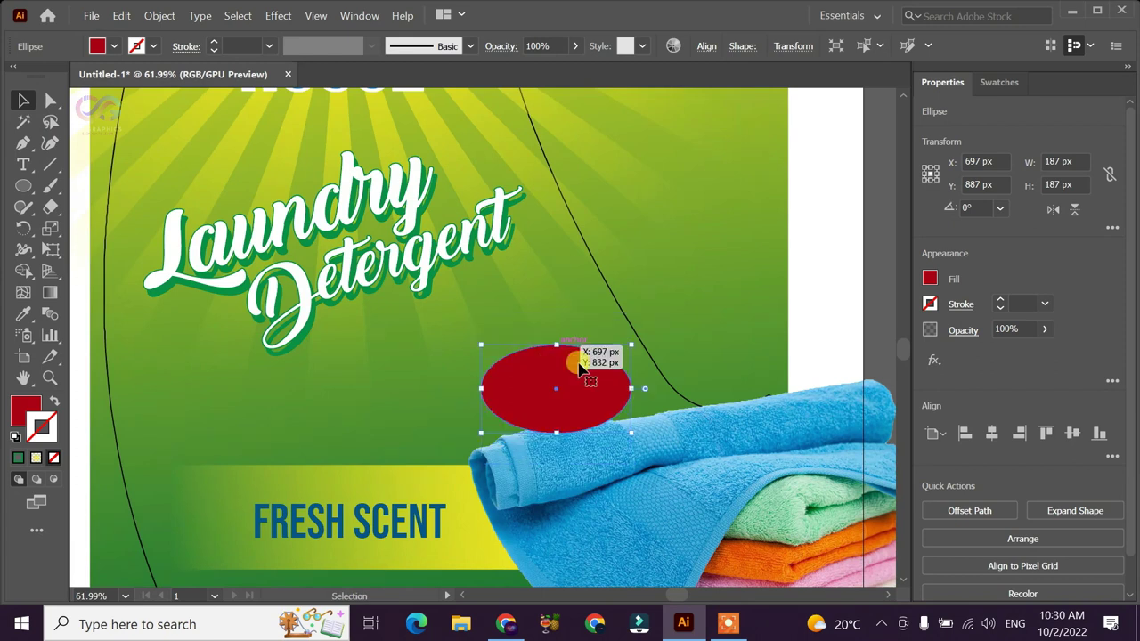
{"action": "left_click_drag", "start_coordinate": [576, 383], "coordinate": [563, 383]}
{"action": "key", "text": "ctrl+z"}
{"action": "key", "text": "ctrl+z"}
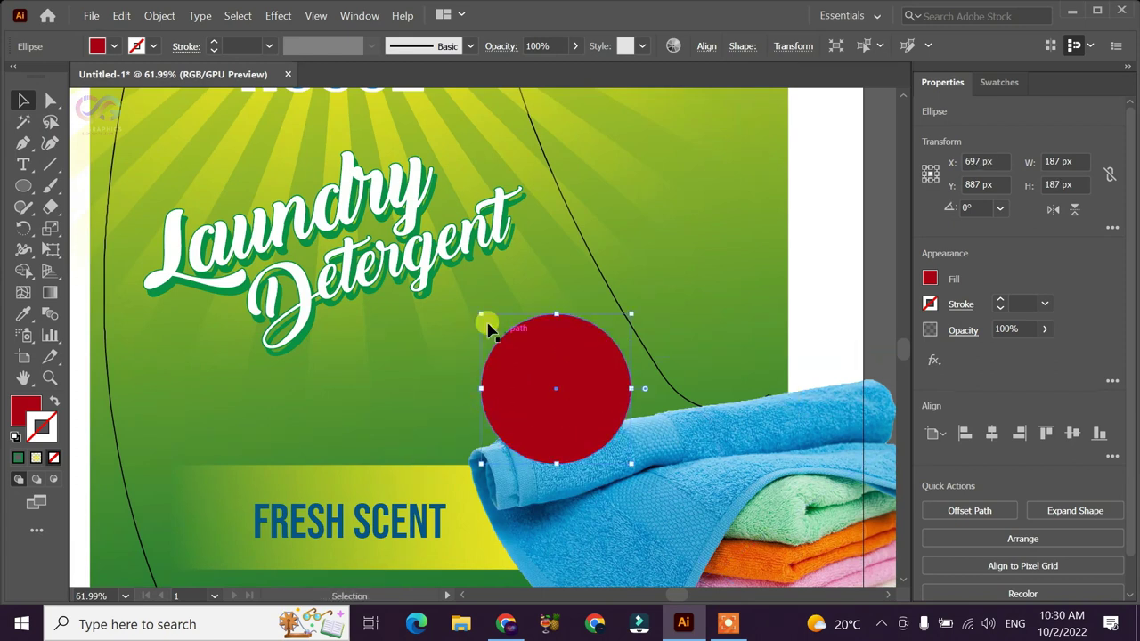
{"action": "key", "text": "ctrl+minus"}
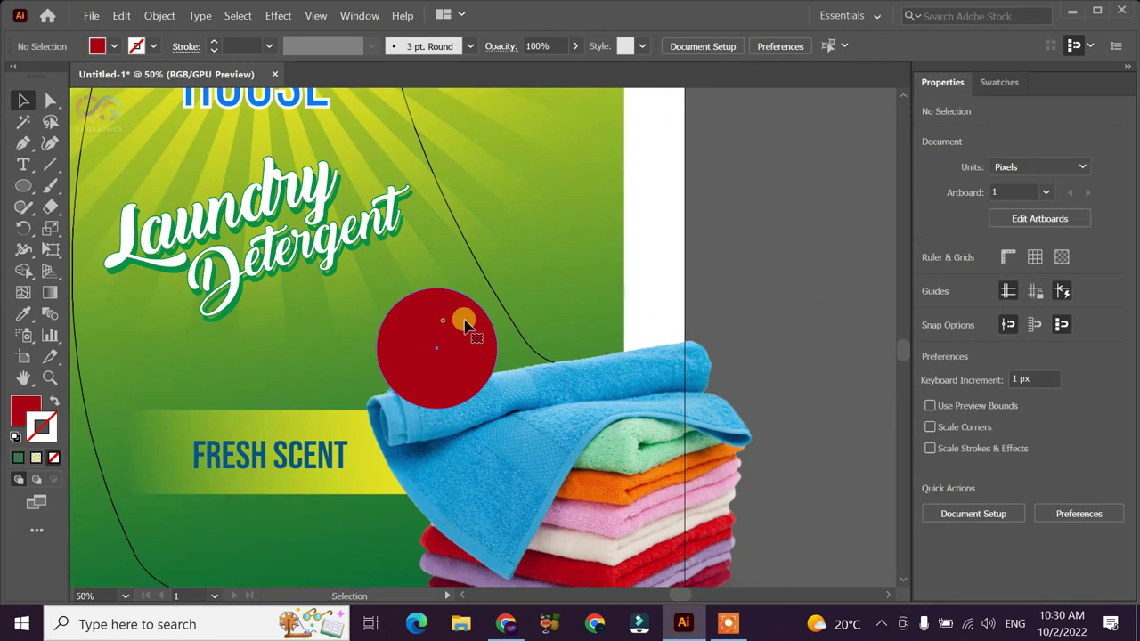
Add a smaller white circle, about 166 px, inside the red circle
{"action": "left_click", "coordinate": [477, 318]}
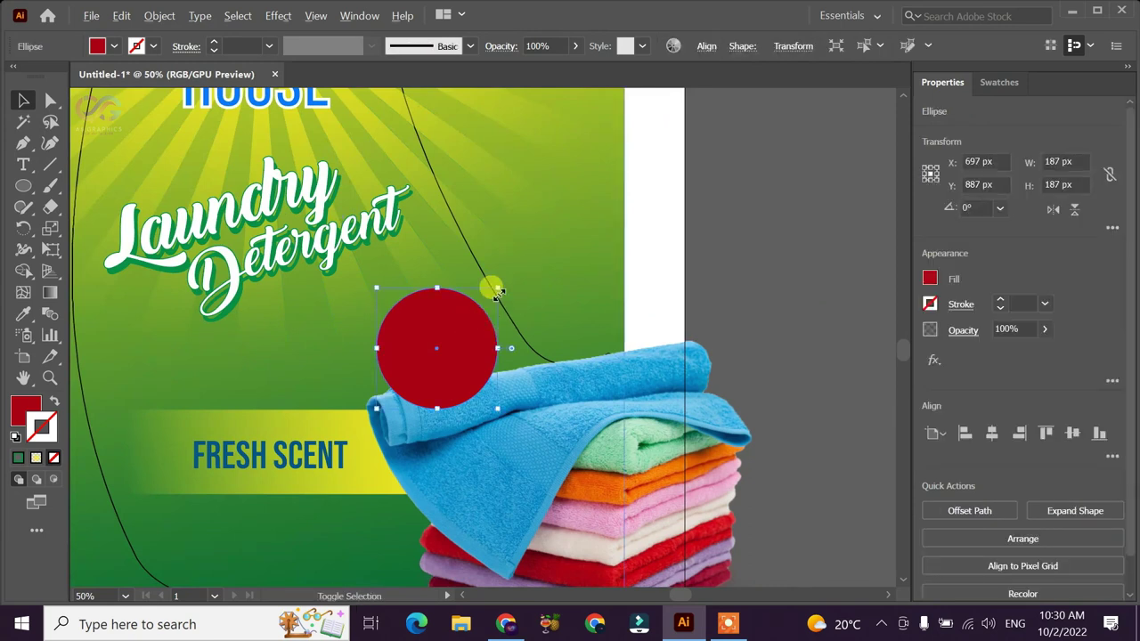
{"action": "left_click_drag", "start_coordinate": [489, 283], "coordinate": [493, 292]}
{"action": "left_click", "coordinate": [486, 249]}
{"action": "left_click", "coordinate": [419, 336]}
{"action": "left_click", "coordinate": [40, 317]}
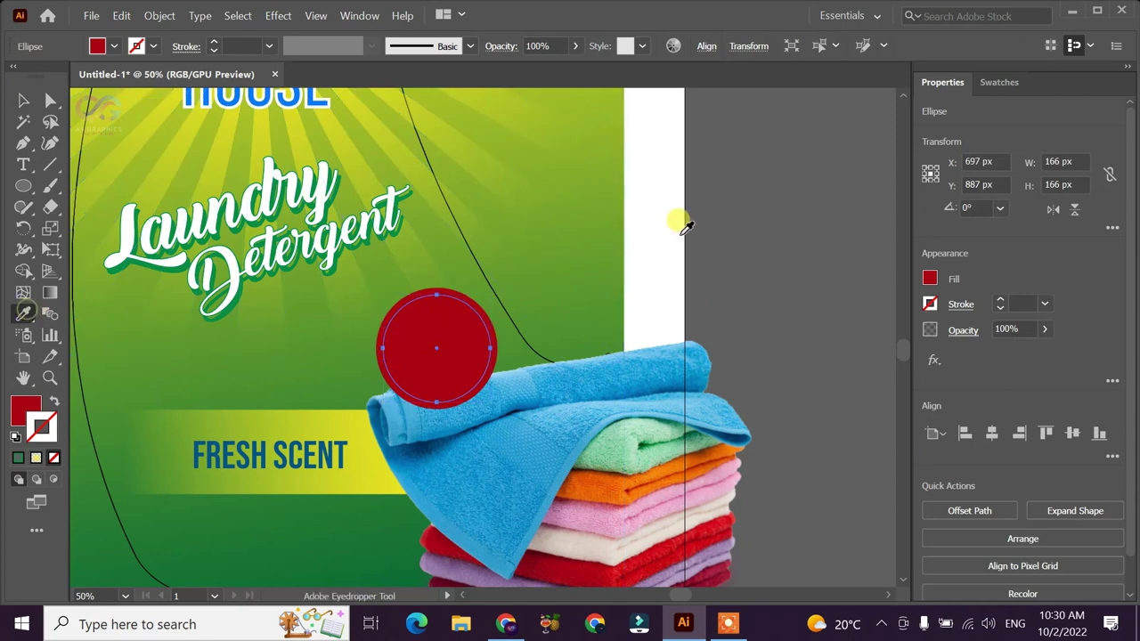
{"action": "left_click", "coordinate": [682, 219]}
{"action": "left_click", "coordinate": [21, 100]}
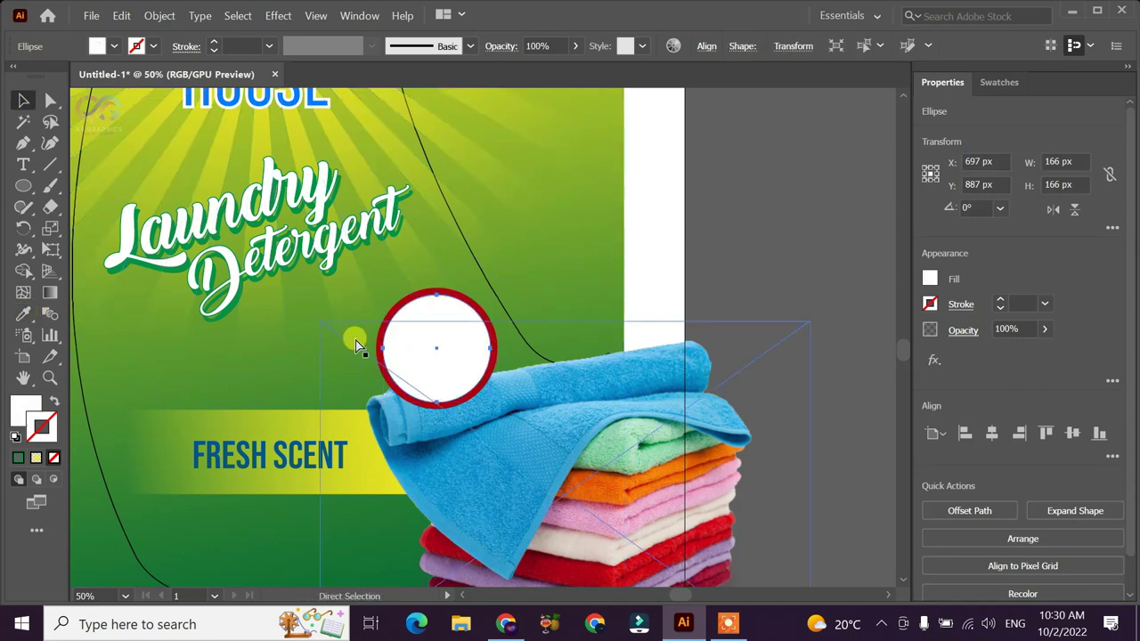
{"action": "left_click_drag", "start_coordinate": [491, 291], "coordinate": [478, 285]}
Fill the innermost circle with the ring's red, leaving a thin white ring
{"action": "left_click", "coordinate": [398, 292]}
{"action": "left_click_drag", "start_coordinate": [398, 292], "coordinate": [580, 428]}
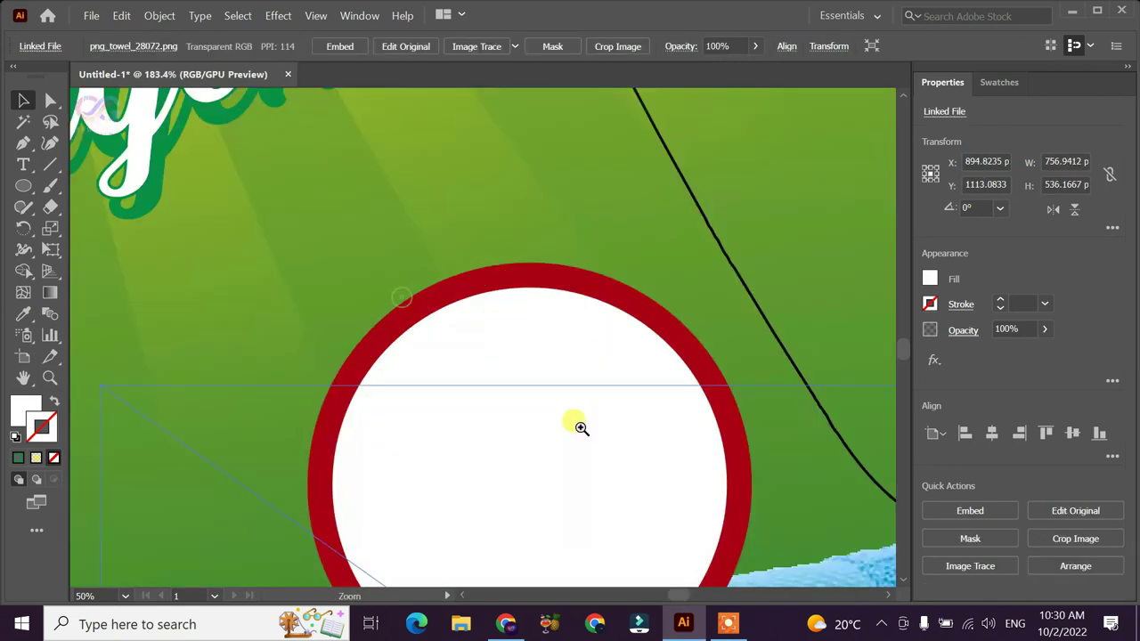
{"action": "left_click", "coordinate": [532, 420]}
{"action": "left_click", "coordinate": [24, 313]}
{"action": "left_click", "coordinate": [478, 287]}
{"action": "left_click", "coordinate": [23, 100]}
Enlarge the inner red circle and white ring together to 172 px
{"action": "left_click", "coordinate": [491, 292]}
{"action": "left_click", "coordinate": [595, 295], "text": "shift"}
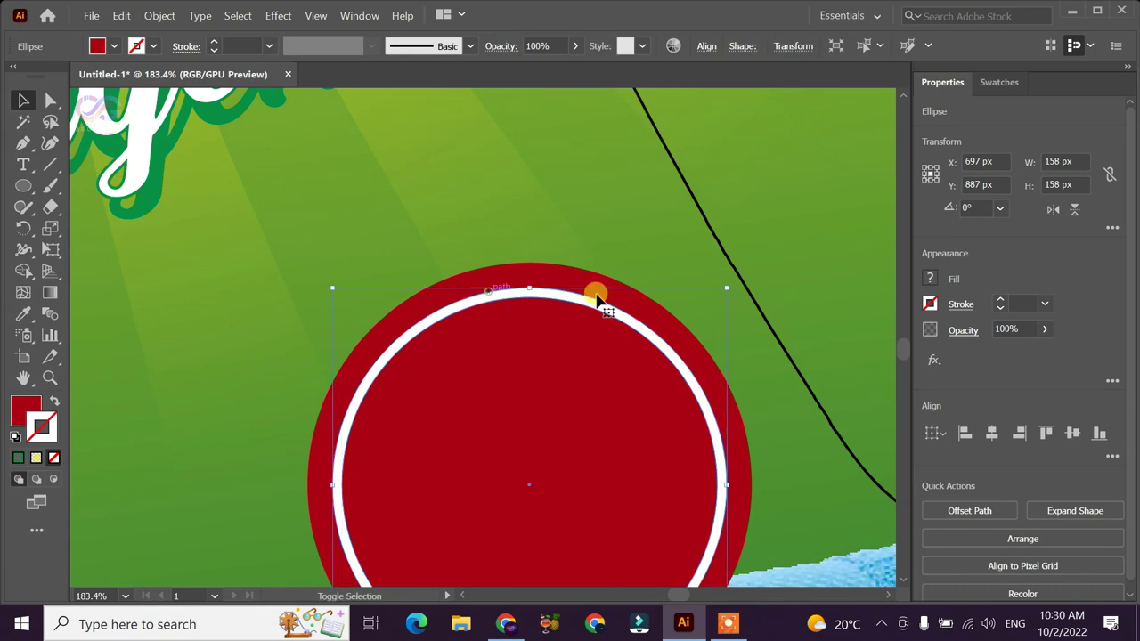
{"action": "left_click_drag", "start_coordinate": [726, 288], "coordinate": [725, 273]}
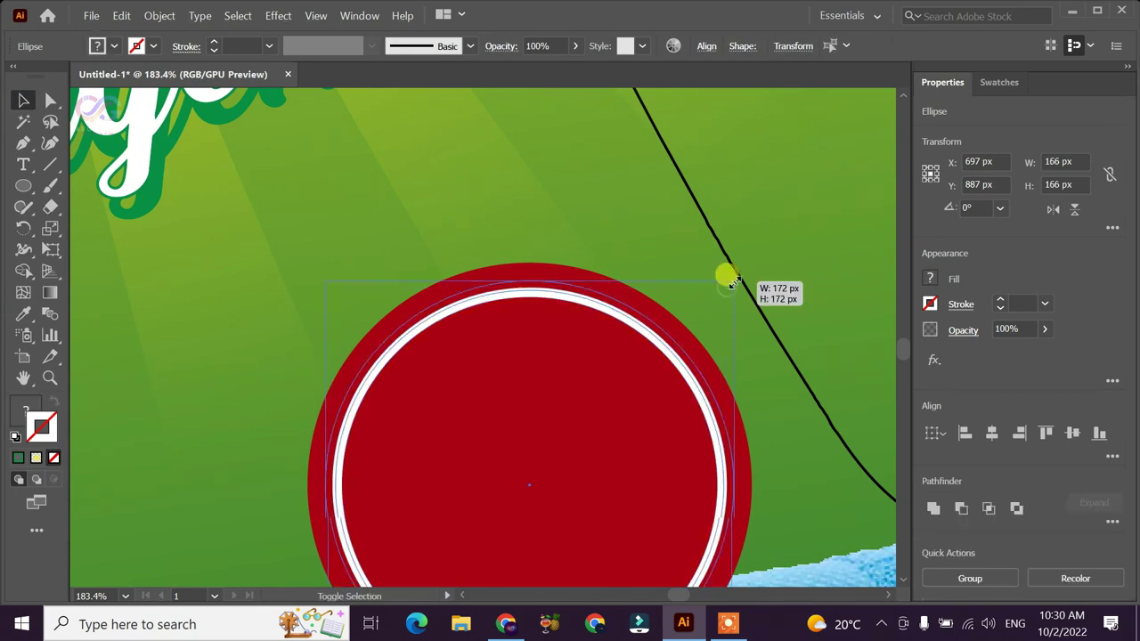
{"action": "key", "text": "ctrl+0"}
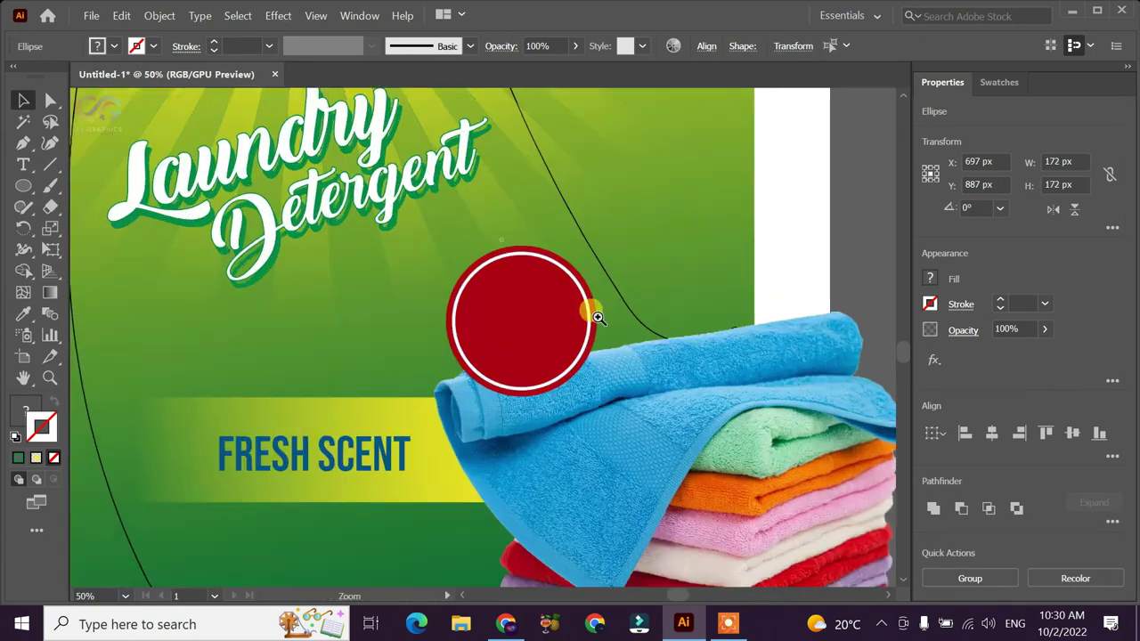
{"action": "left_click_drag", "start_coordinate": [508, 252], "coordinate": [580, 293]}
{"action": "scroll", "coordinate": [497, 291], "scroll_direction": "down", "scroll_amount": 3}
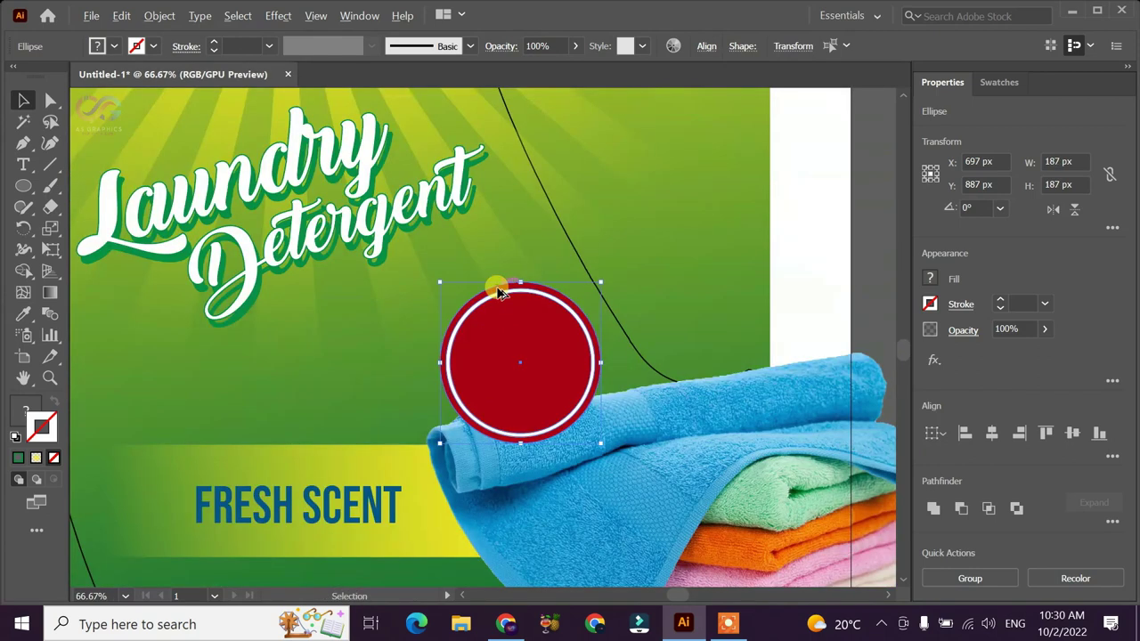
{"action": "scroll", "coordinate": [497, 291], "scroll_direction": "down", "scroll_amount": 2}
{"action": "left_click_drag", "start_coordinate": [501, 321], "coordinate": [500, 322]}
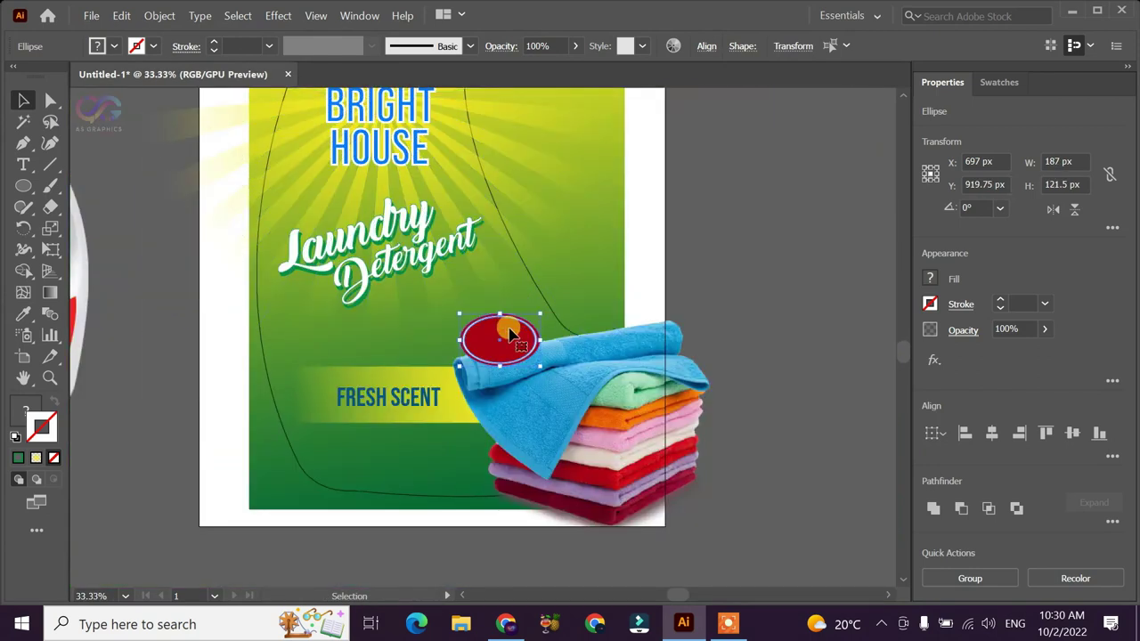
{"action": "key", "text": "ctrl+g"}
{"action": "key", "text": "v"}
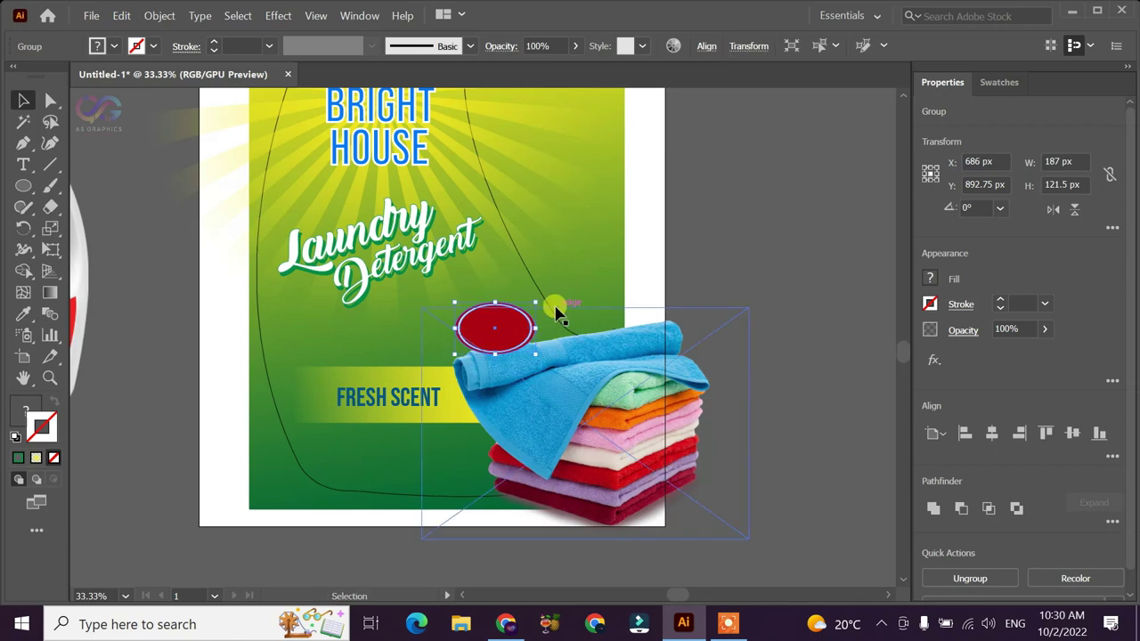
{"action": "left_click_drag", "start_coordinate": [537, 293], "coordinate": [538, 278]}
{"action": "mouse_move", "coordinate": [496, 327]}
{"action": "left_mouse_down"}
{"action": "mouse_move", "coordinate": [552, 381]}
{"action": "mouse_move", "coordinate": [499, 328]}
{"action": "mouse_move", "coordinate": [650, 407]}
{"action": "left_mouse_up"}
{"action": "left_click", "coordinate": [739, 324]}
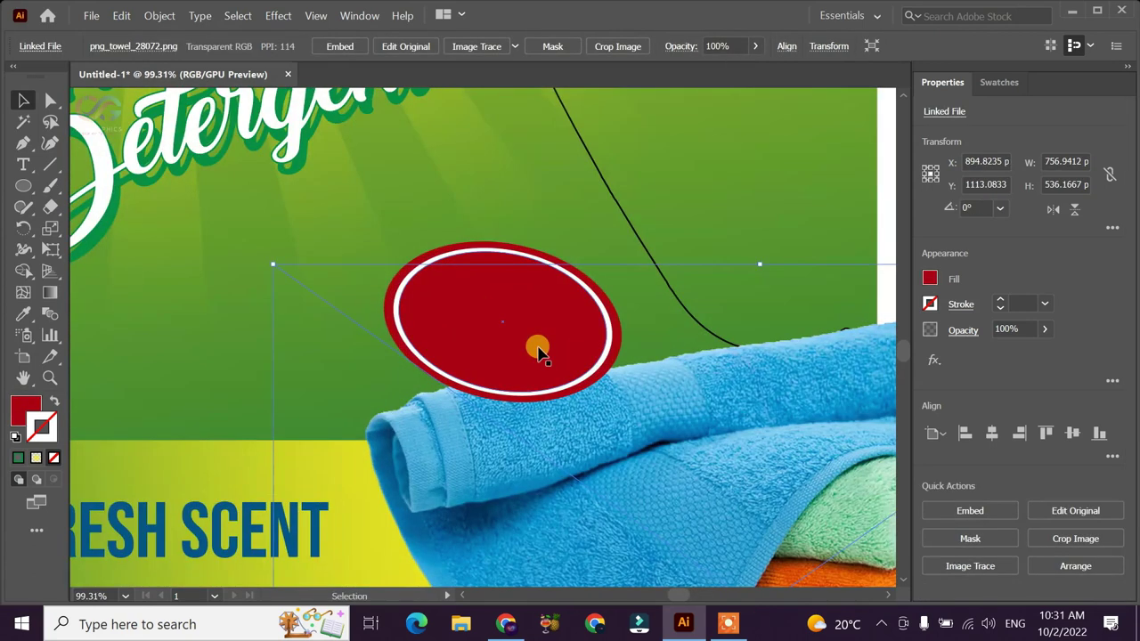
{"action": "left_click", "coordinate": [532, 346]}
{"action": "left_click", "coordinate": [602, 405]}
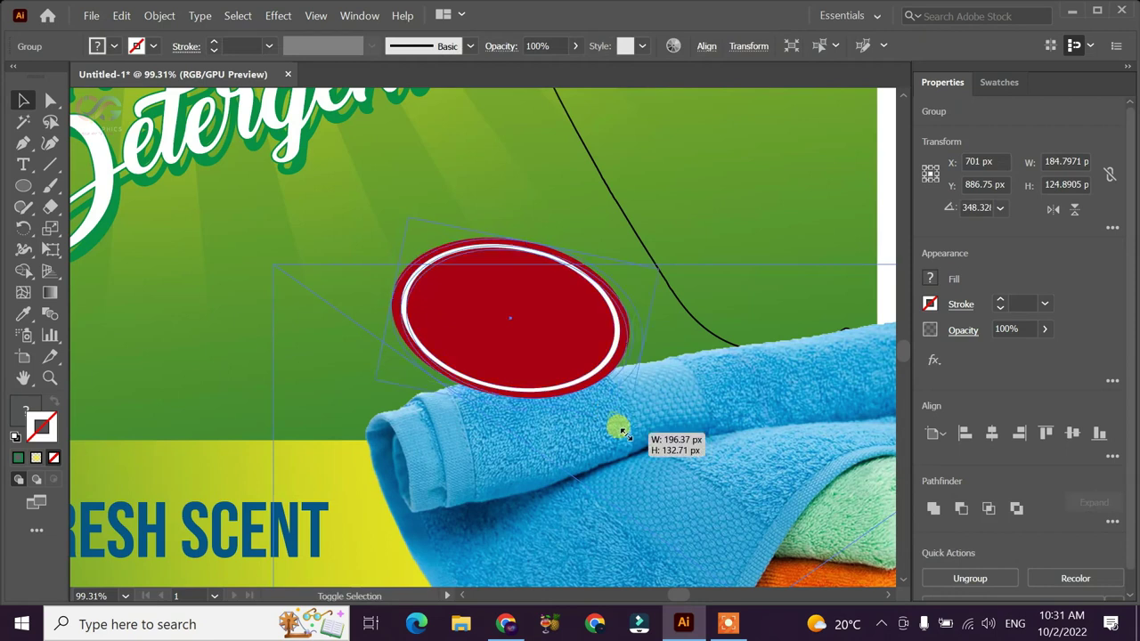
{"action": "mouse_move", "coordinate": [530, 334]}
{"action": "left_mouse_down"}
{"action": "mouse_move", "coordinate": [499, 340]}
{"action": "mouse_move", "coordinate": [508, 335]}
{"action": "left_mouse_up"}
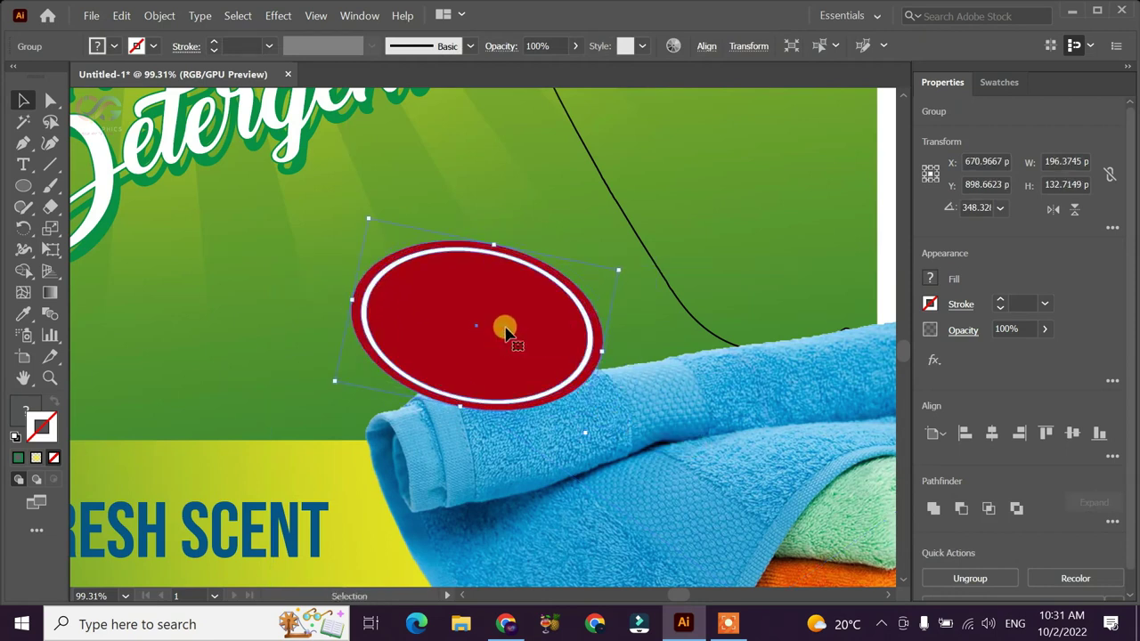
{"action": "key", "text": "ctrl+0"}
{"action": "left_click", "coordinate": [758, 341]}
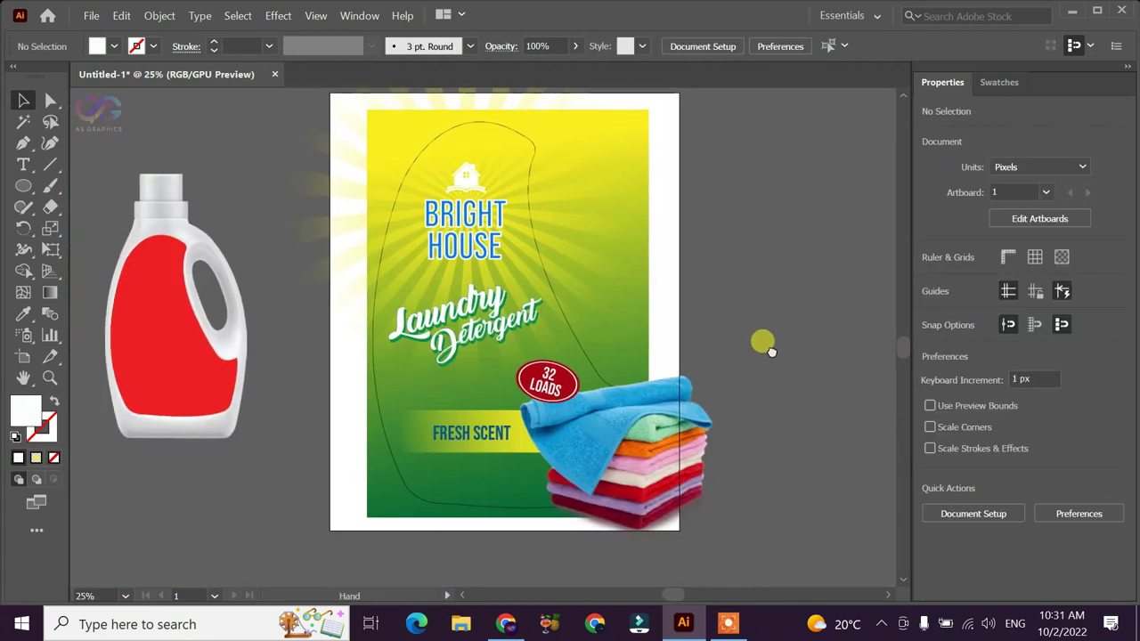
{"action": "left_click_drag", "start_coordinate": [770, 352], "coordinate": [771, 358]}
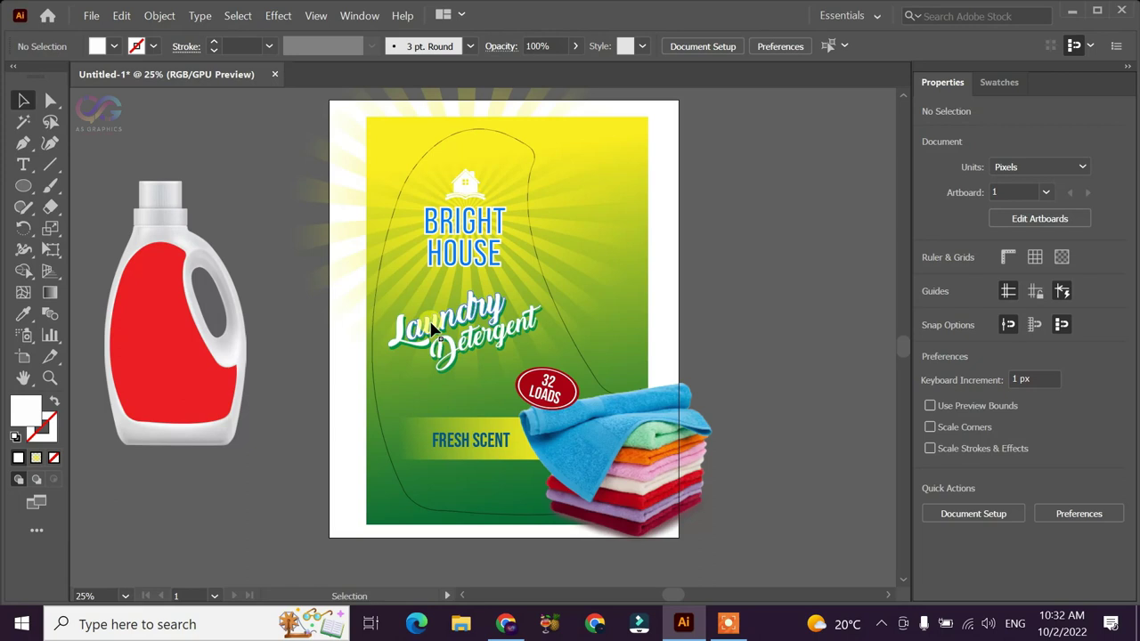
Move the Laundry Detergent group lower and enlarge it slightly with a corner handle
{"action": "scroll", "coordinate": [431, 329], "scroll_direction": "up", "scroll_amount": 5}
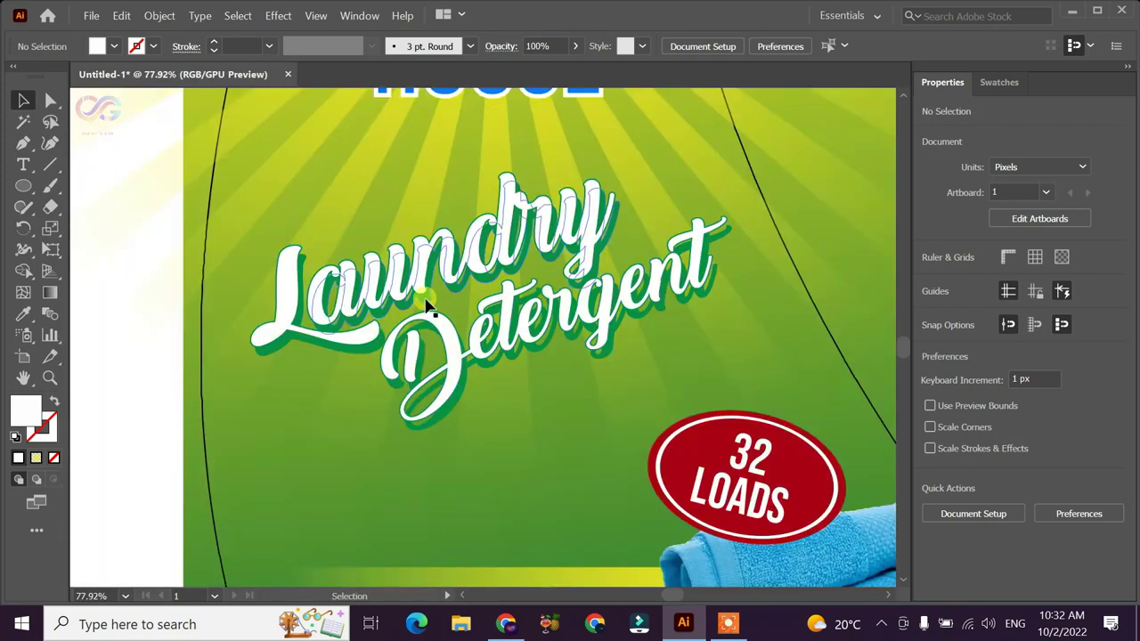
{"action": "left_click_drag", "start_coordinate": [428, 305], "coordinate": [415, 331]}
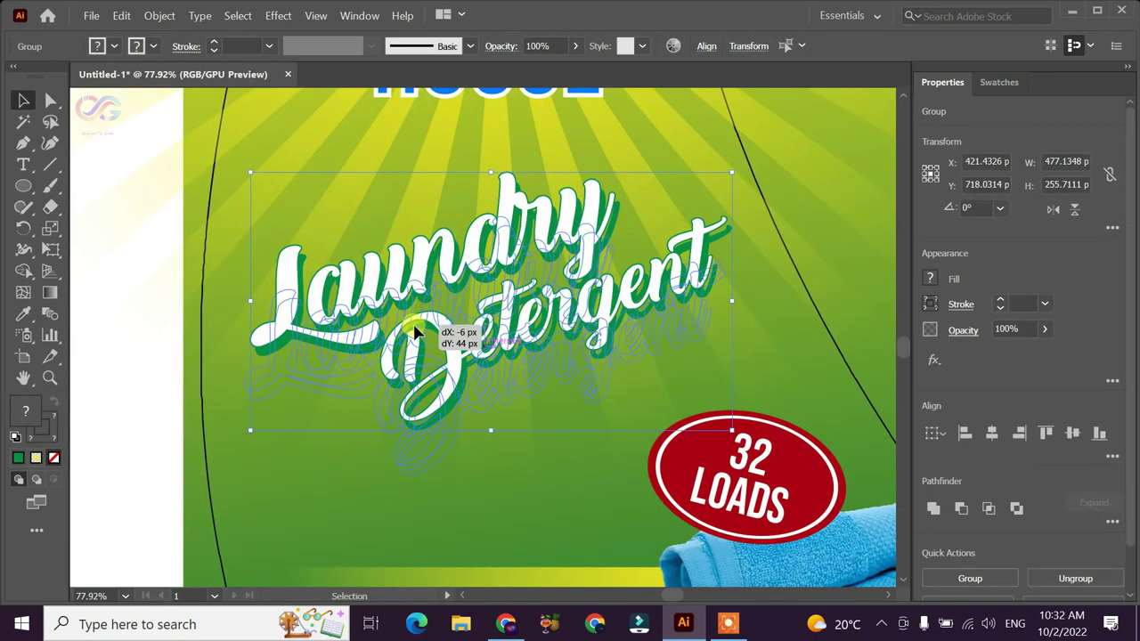
{"action": "left_click_drag", "start_coordinate": [727, 212], "coordinate": [747, 198]}
{"action": "left_click_drag", "start_coordinate": [701, 273], "coordinate": [704, 265]}
{"action": "key", "text": "ctrl+minus"}
{"action": "key", "text": "ctrl+minus"}
{"action": "key", "text": "ctrl+minus"}
{"action": "left_click", "coordinate": [796, 262]}
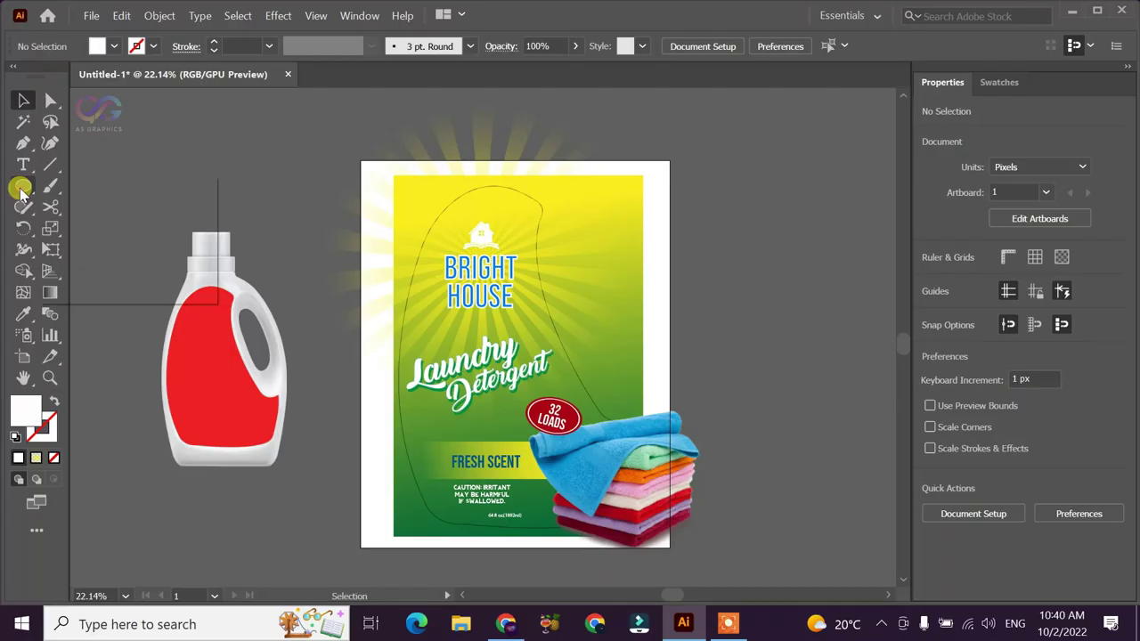
{"action": "left_click", "coordinate": [23, 186]}
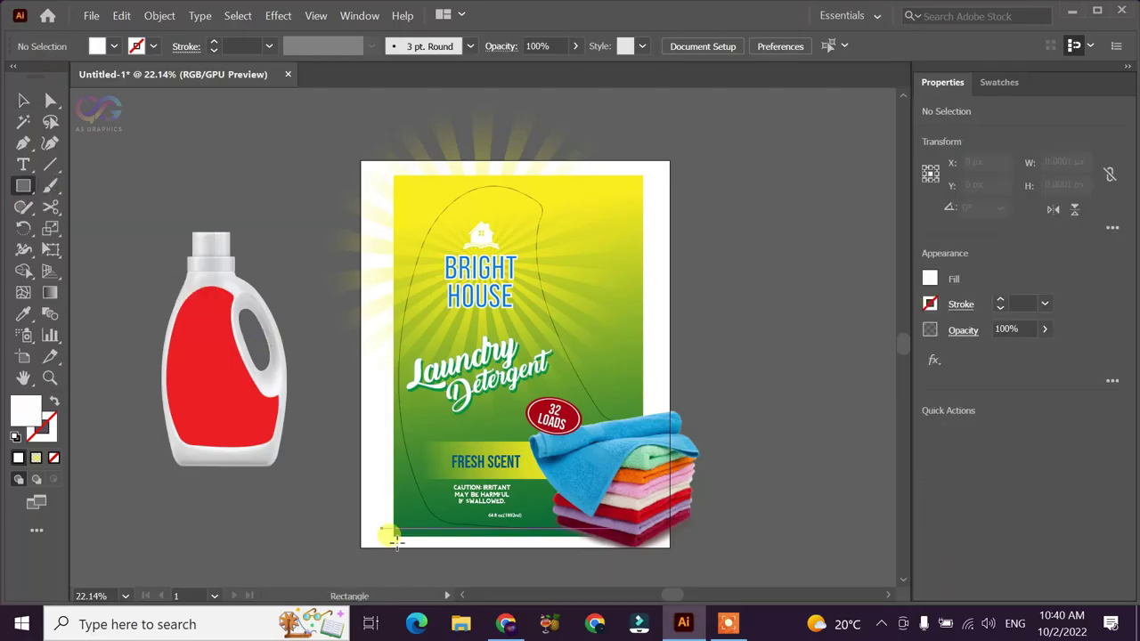
Draw a rectangle over the label and make a clipping mask with all the artwork
{"action": "left_click_drag", "start_coordinate": [393, 535], "coordinate": [641, 178]}
{"action": "left_click", "coordinate": [23, 100]}
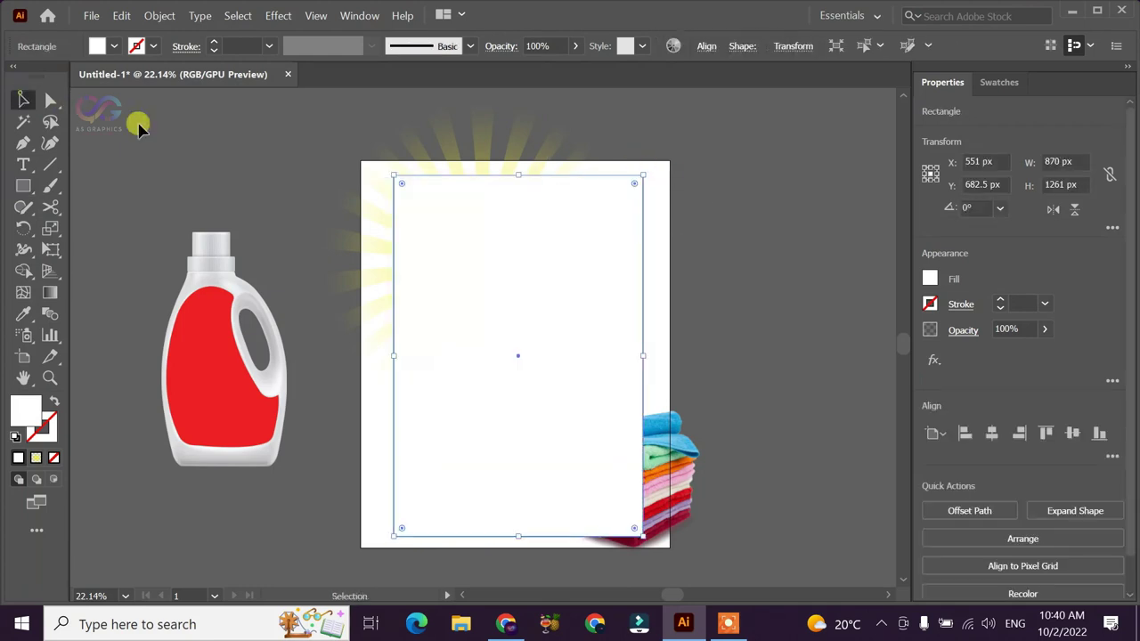
{"action": "left_click_drag", "start_coordinate": [292, 121], "coordinate": [481, 355]}
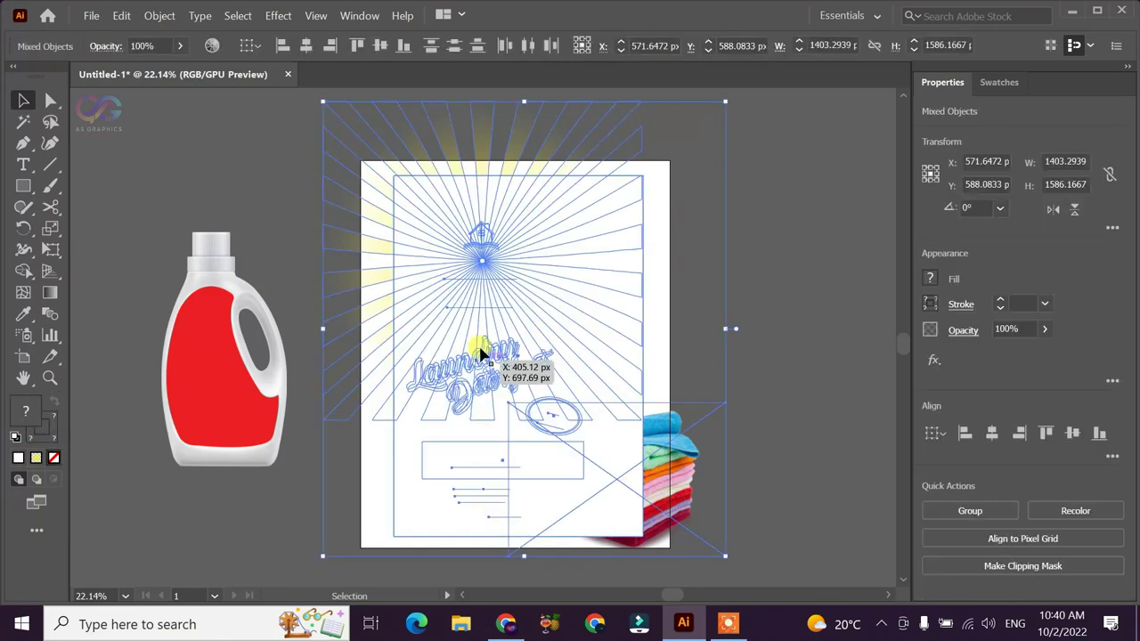
{"action": "right_click", "coordinate": [481, 355]}
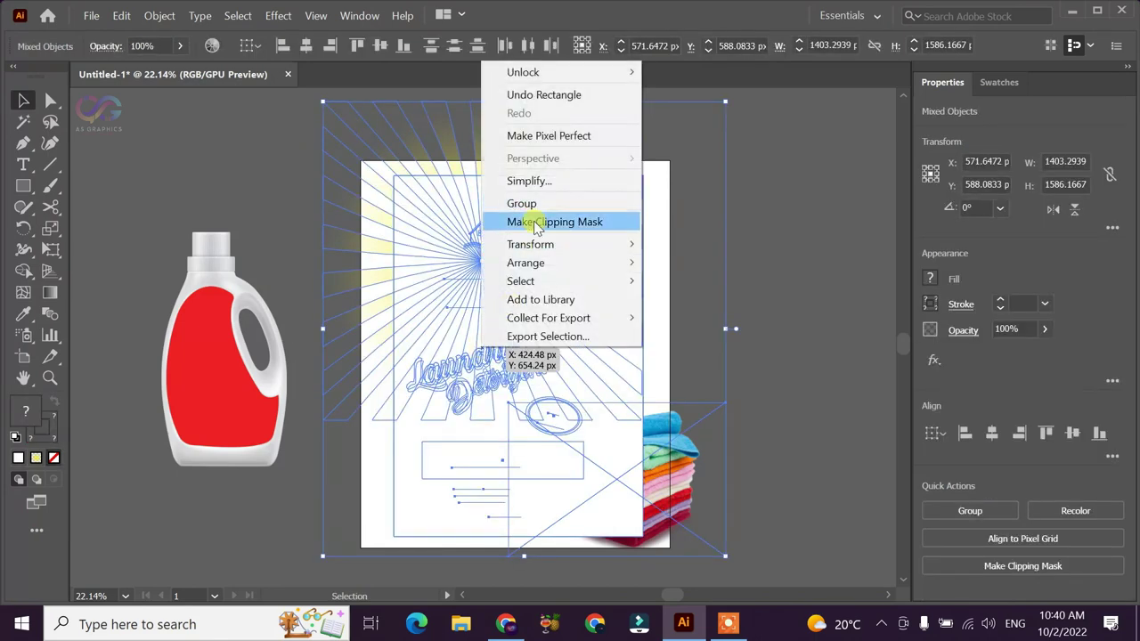
{"action": "left_click", "coordinate": [538, 223]}
{"action": "left_click", "coordinate": [780, 490]}
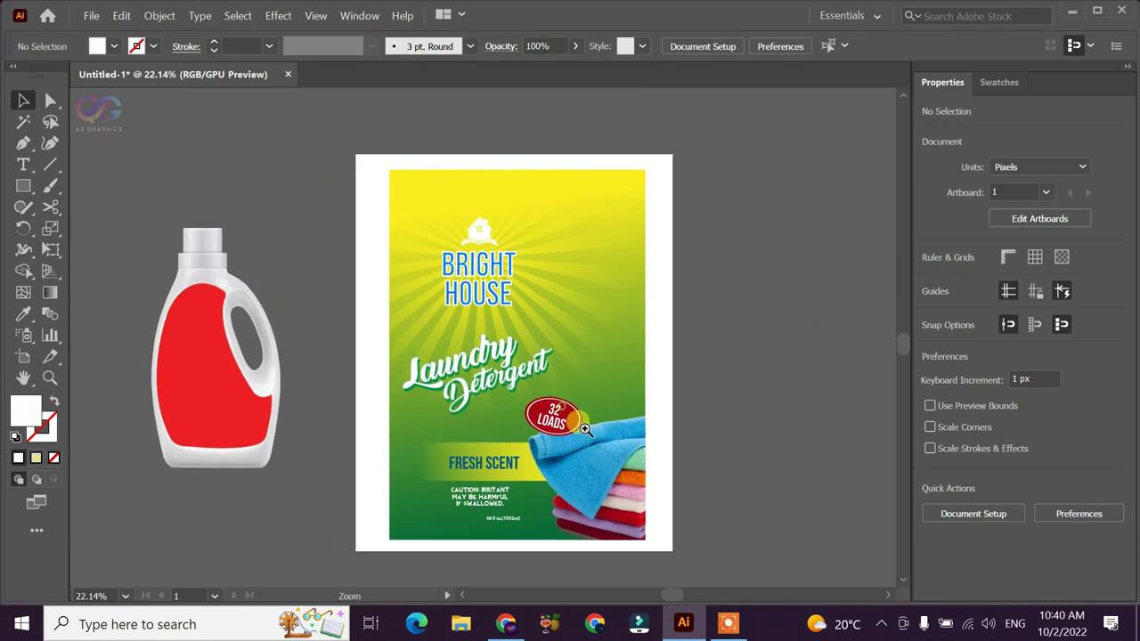
Inspect the clipped label up close, using undo and redo to keep the clip
{"action": "left_click_drag", "start_coordinate": [584, 430], "coordinate": [614, 427]}
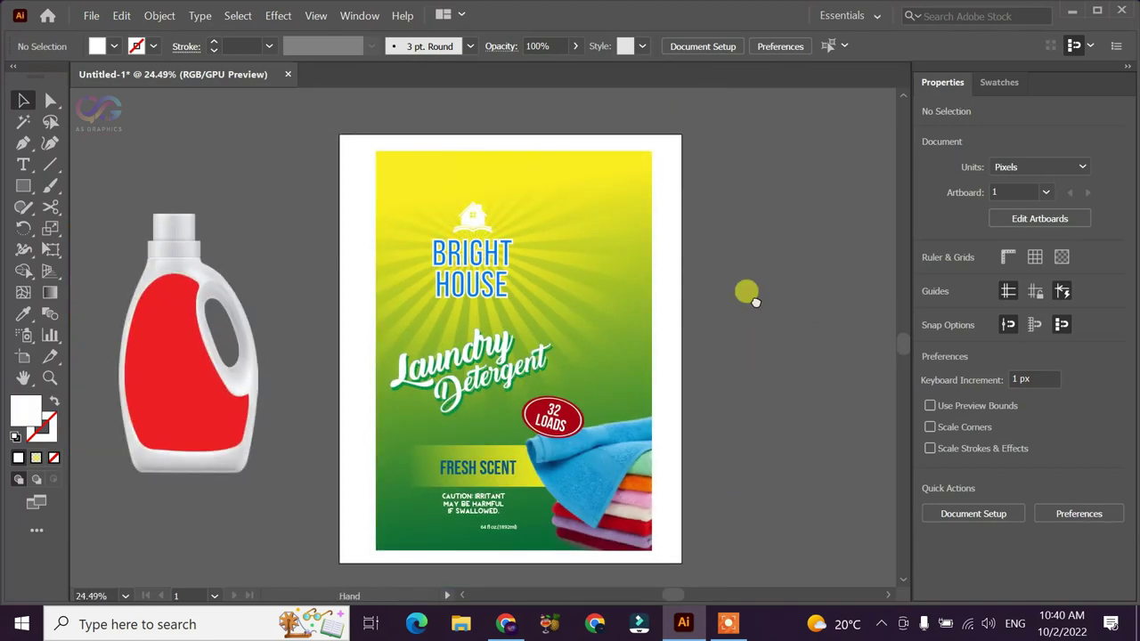
{"action": "left_click_drag", "start_coordinate": [753, 301], "coordinate": [755, 296]}
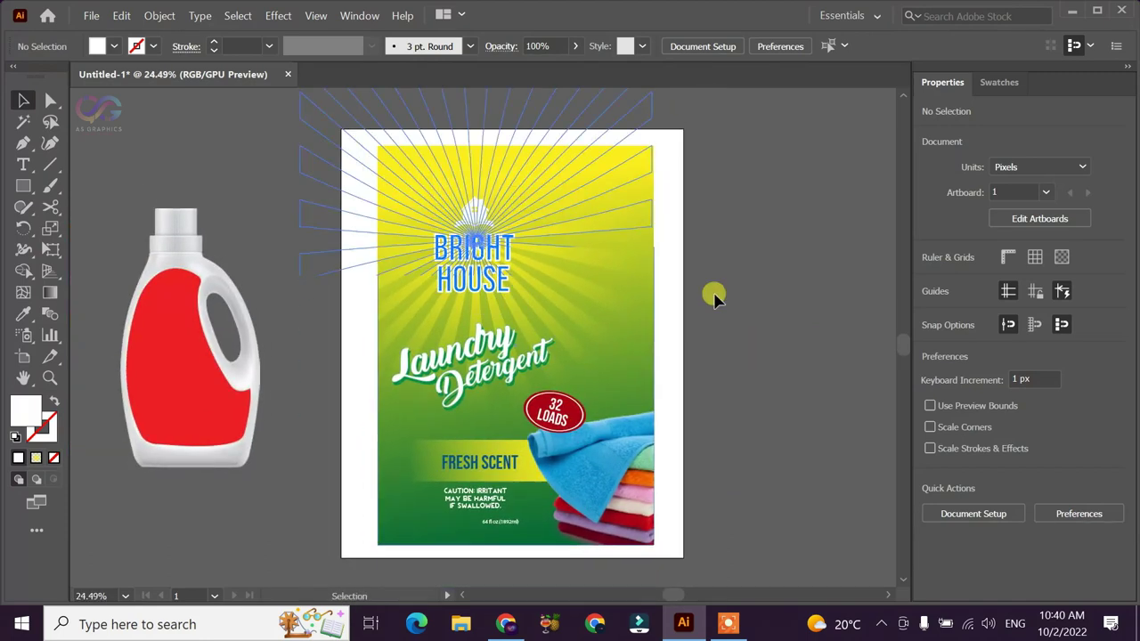
{"action": "left_click", "coordinate": [547, 293]}
{"action": "left_click", "coordinate": [92, 16]}
{"action": "left_click", "coordinate": [237, 144]}
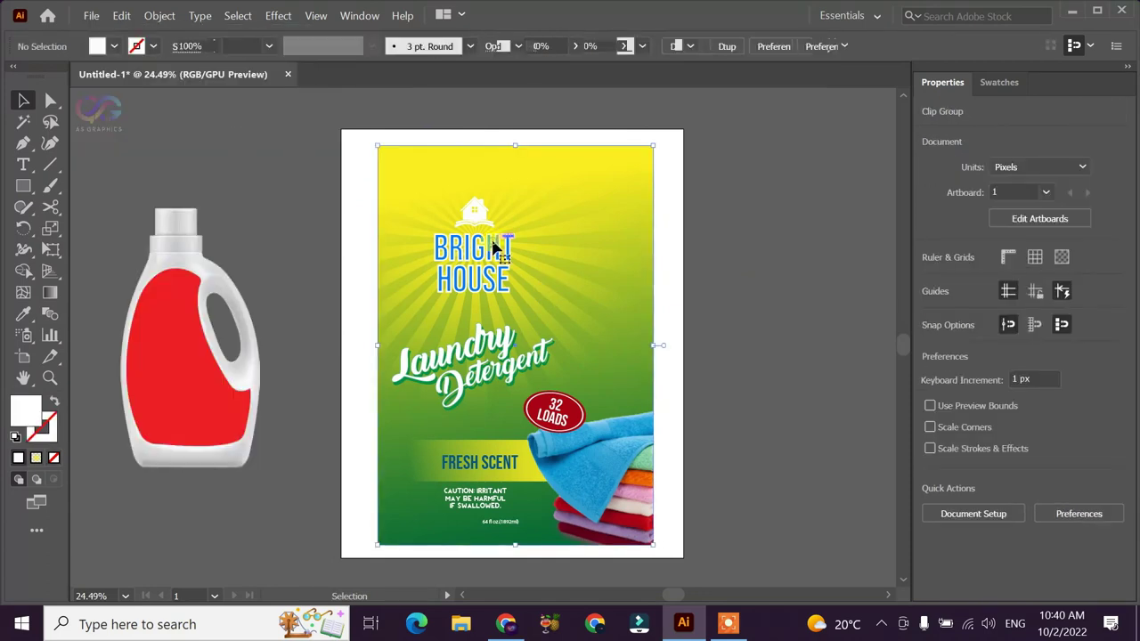
{"action": "key", "text": "ctrl+z"}
{"action": "key", "text": "ctrl+shift+z"}
{"action": "left_click", "coordinate": [769, 413]}
{"action": "left_click", "coordinate": [564, 308]}
{"action": "left_click", "coordinate": [815, 329]}
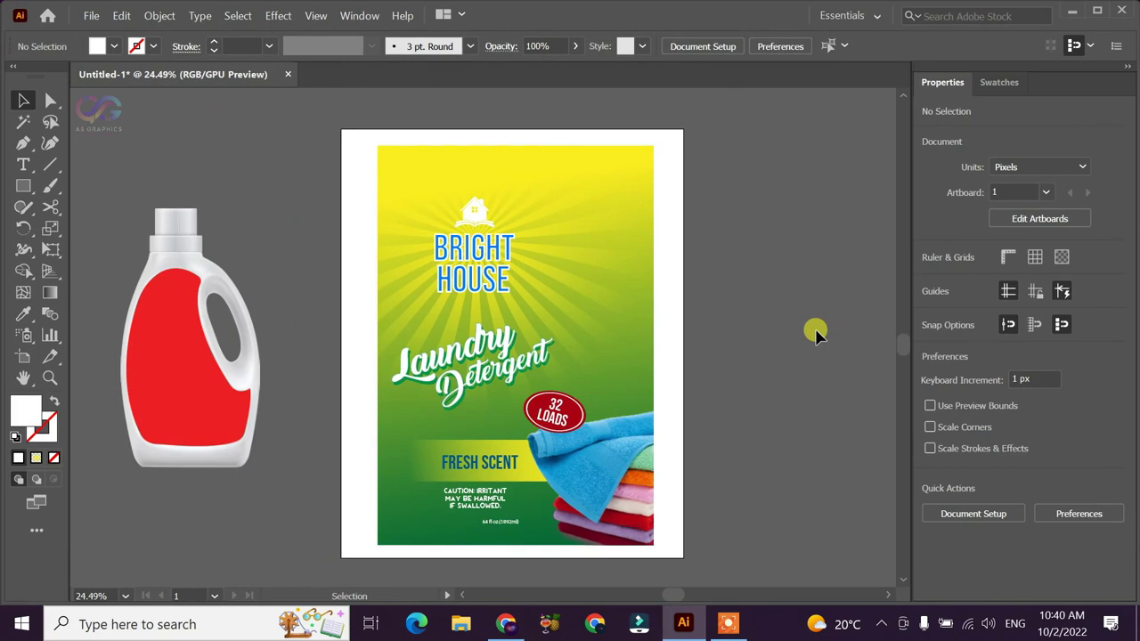
Export the clipped label to the Desktop as a JPEG via Export As
{"action": "key", "text": "ctrl+z"}
{"action": "left_click", "coordinate": [91, 16]}
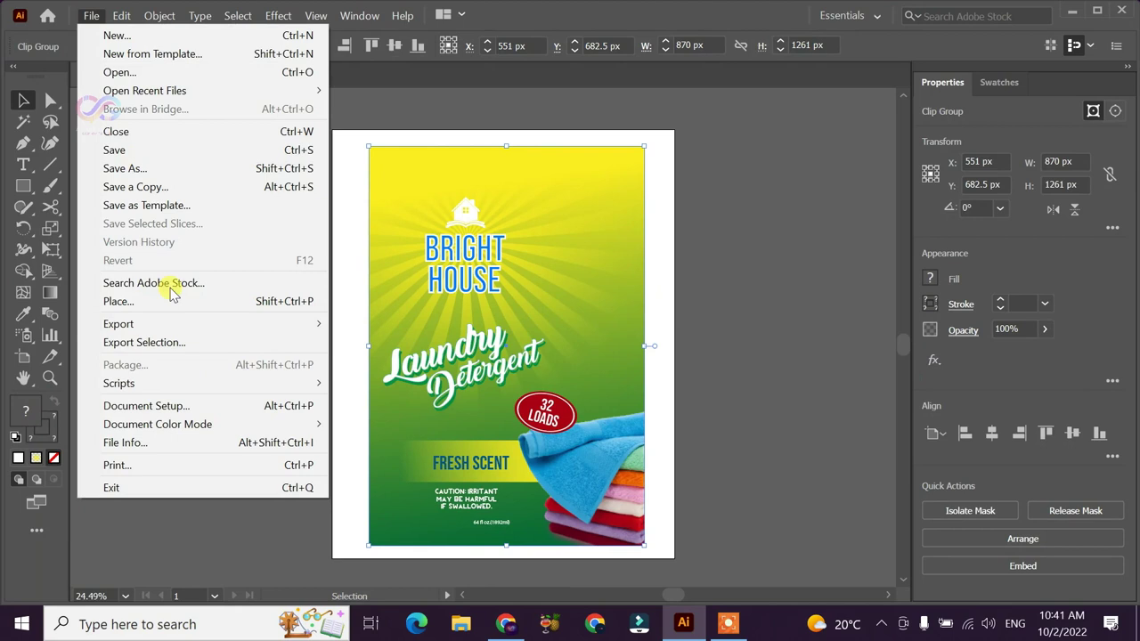
{"action": "mouse_move", "coordinate": [118, 324]}
{"action": "left_click", "coordinate": [364, 348]}
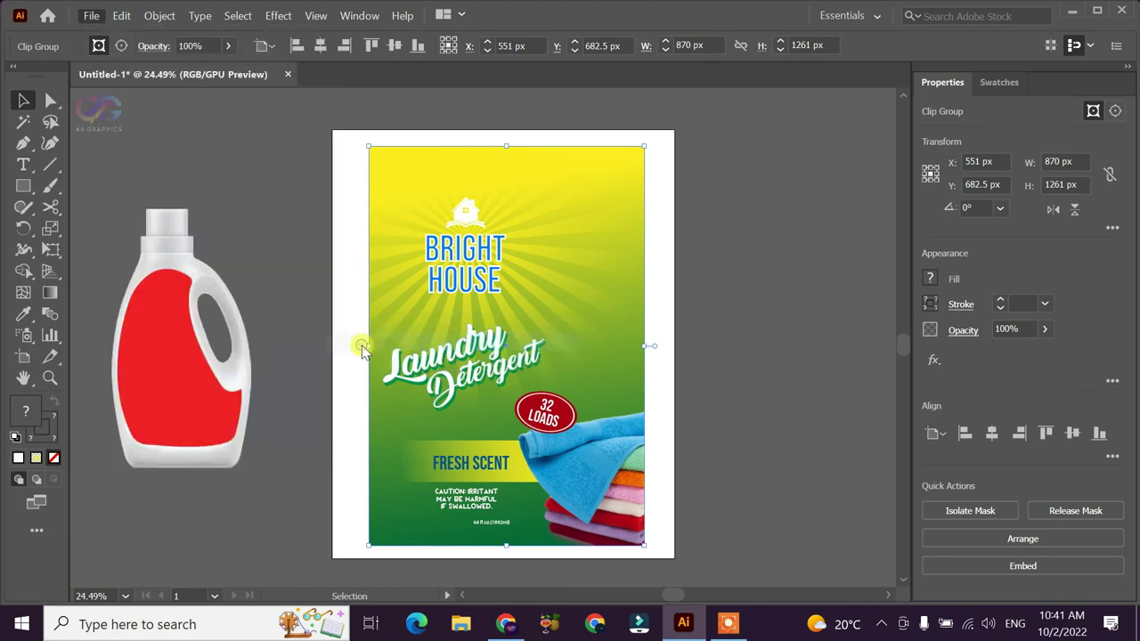
{"action": "left_click_drag", "start_coordinate": [256, 42], "coordinate": [343, 62]}
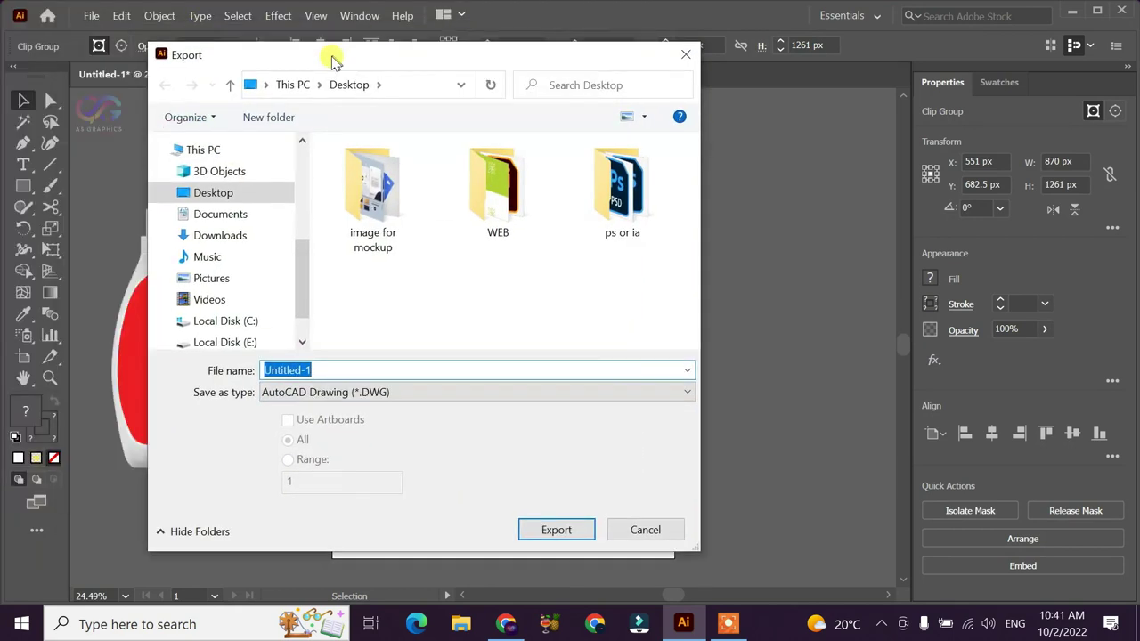
{"action": "left_click_drag", "start_coordinate": [300, 268], "coordinate": [239, 171]}
{"action": "left_click", "coordinate": [237, 166]}
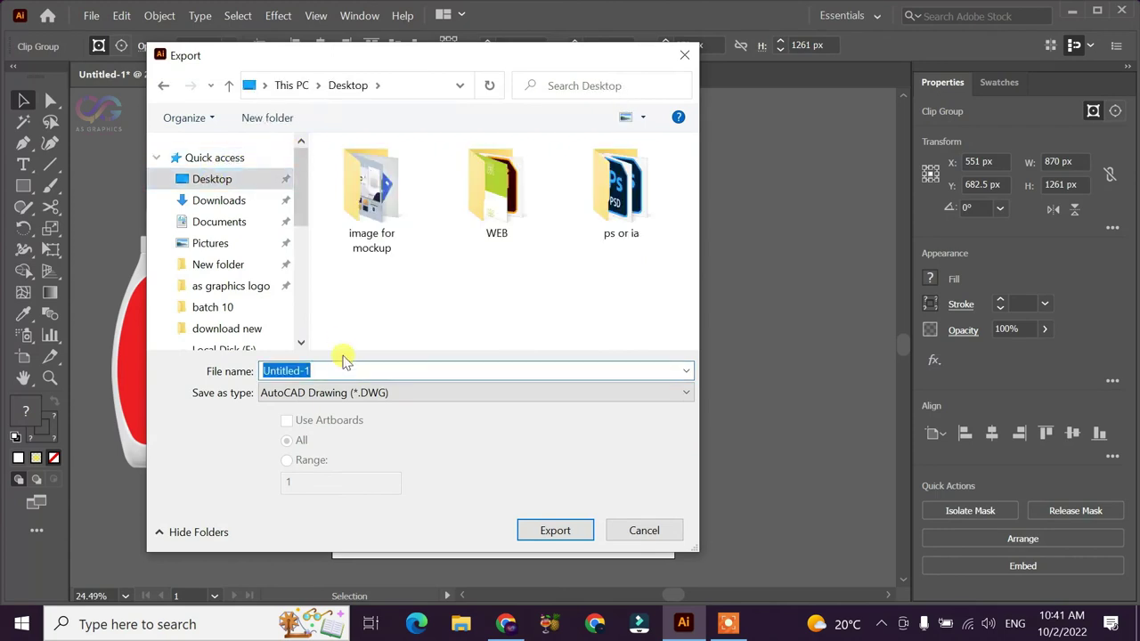
{"action": "left_click", "coordinate": [344, 393]}
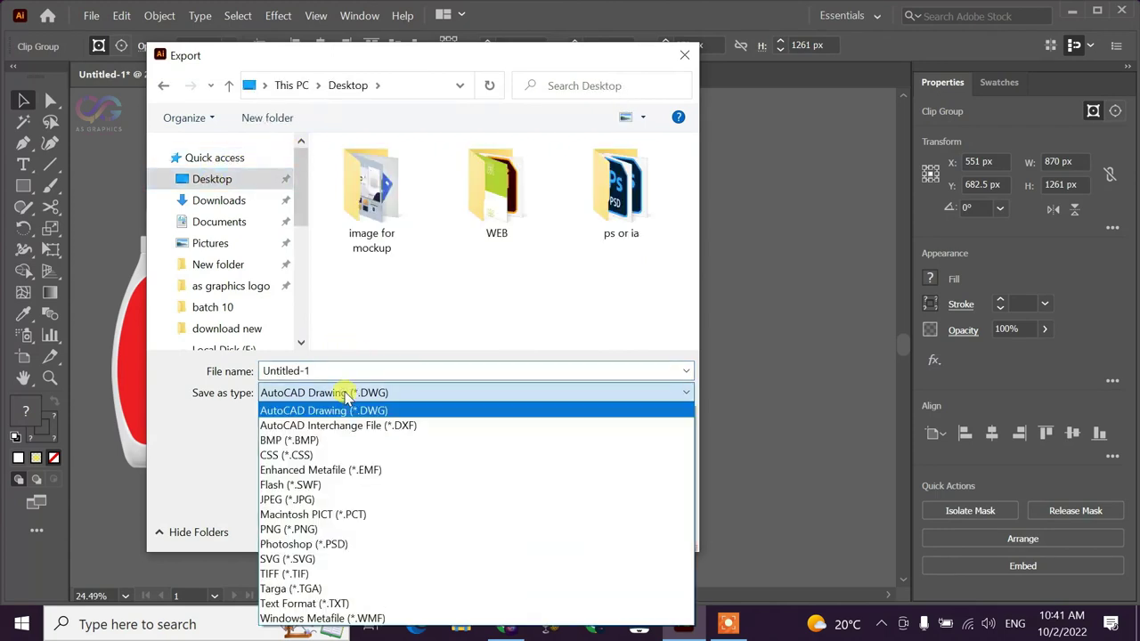
{"action": "left_click", "coordinate": [305, 499]}
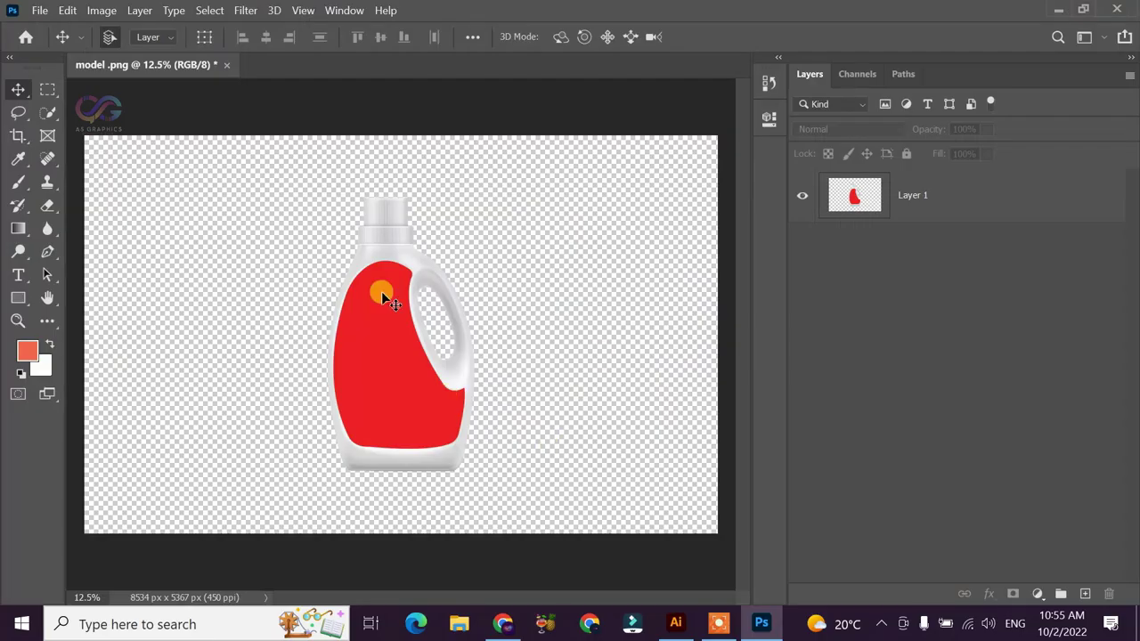
Add a new empty layer below the bottle's Layer 1
{"action": "left_click", "coordinate": [988, 187]}
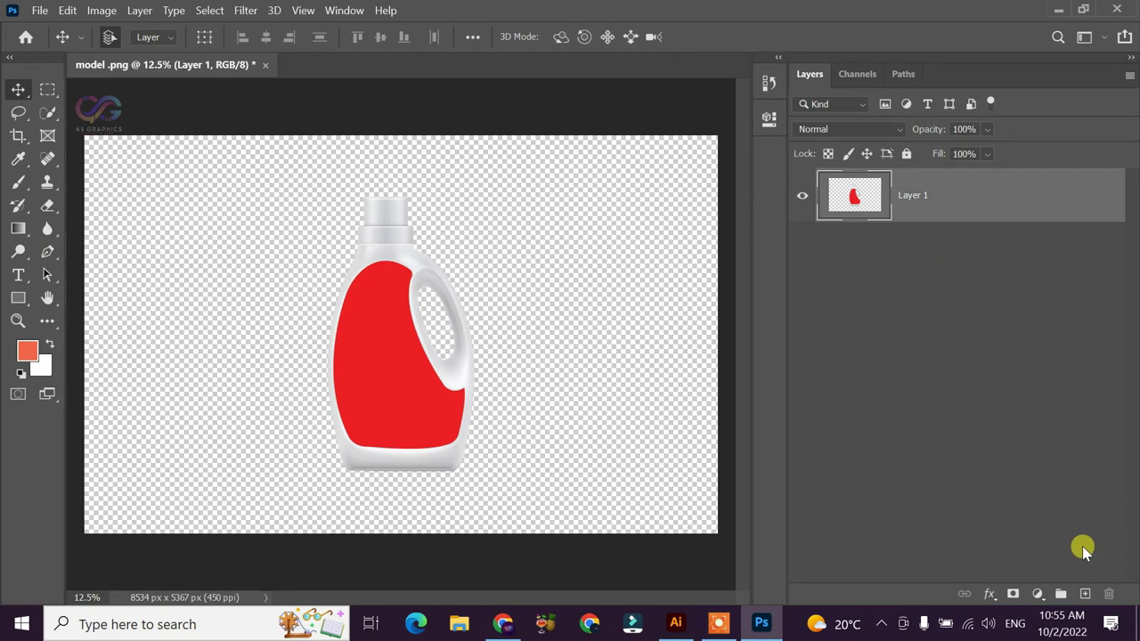
{"action": "left_click", "coordinate": [1083, 594]}
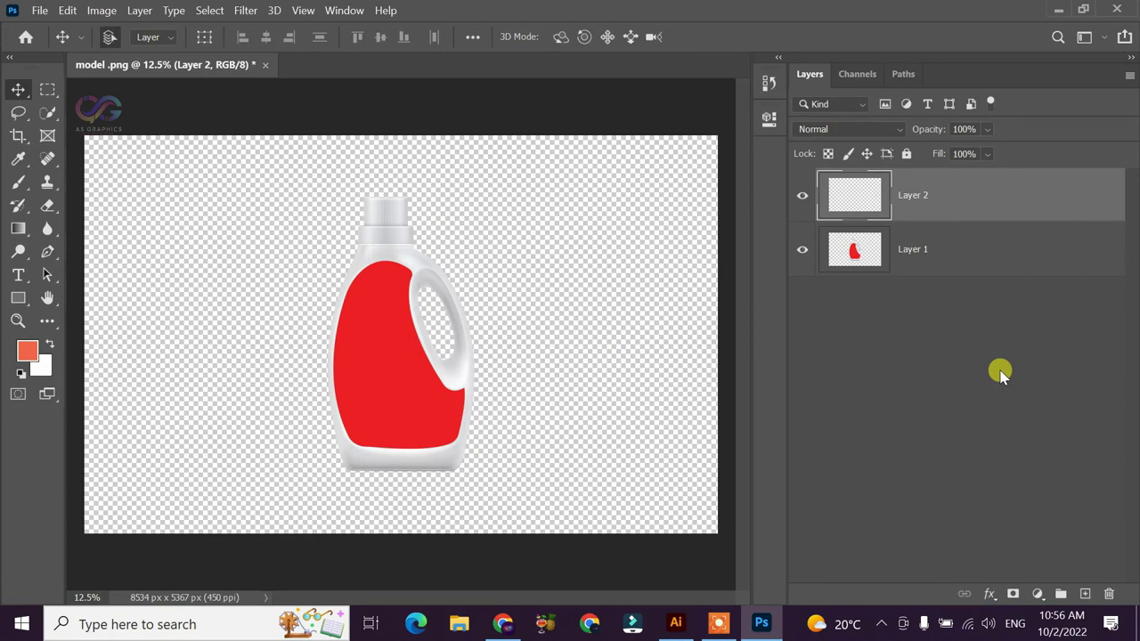
{"action": "key", "text": "ctrl+bracketleft"}
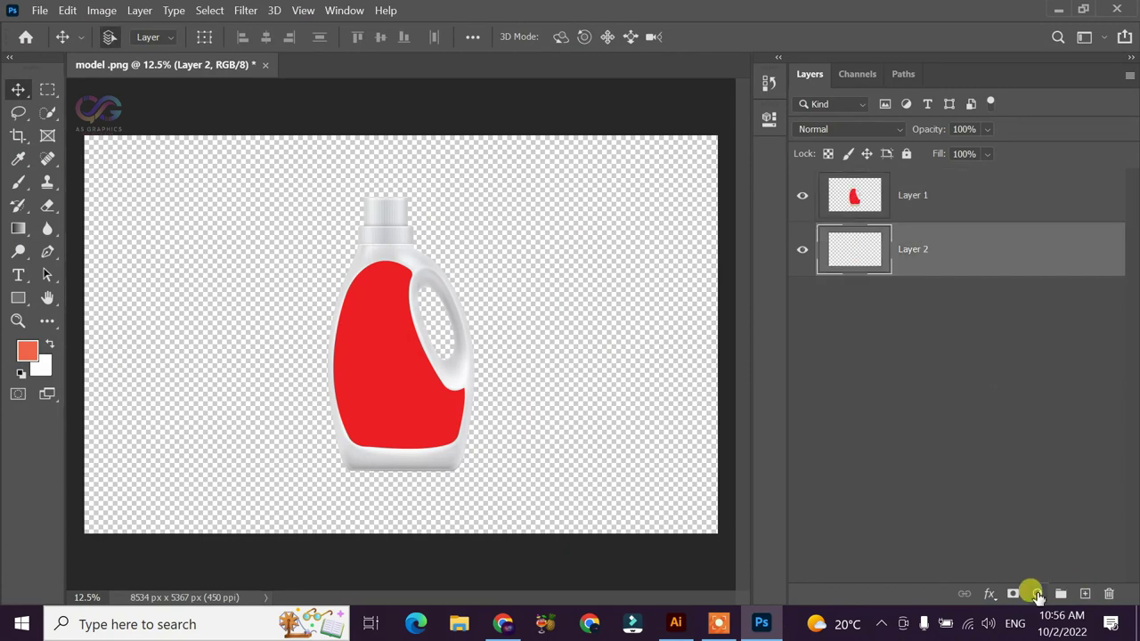
Add a Solid Color fill layer in light salmon behind the bottle
{"action": "left_click", "coordinate": [1036, 593]}
{"action": "left_click", "coordinate": [1034, 276]}
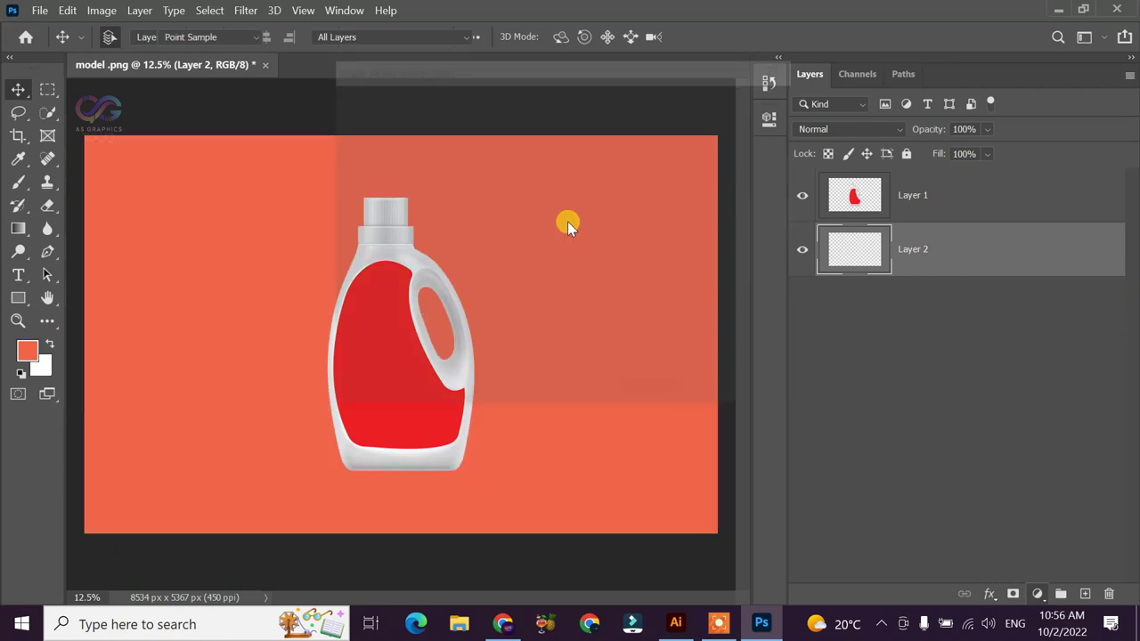
{"action": "left_click_drag", "start_coordinate": [601, 76], "coordinate": [854, 93]}
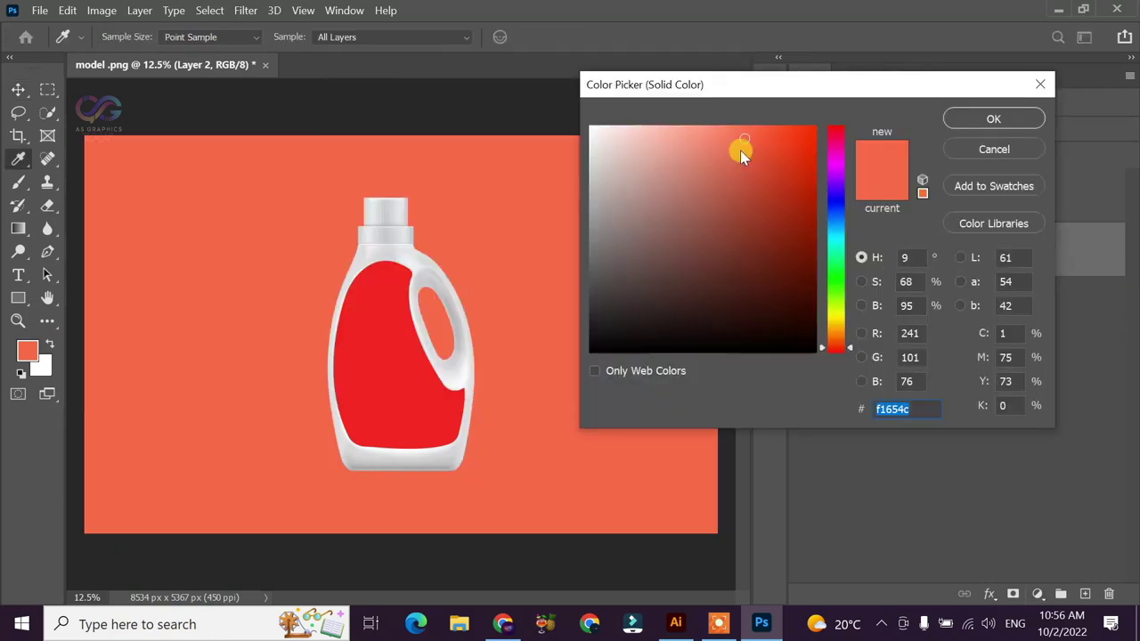
{"action": "left_click", "coordinate": [682, 170]}
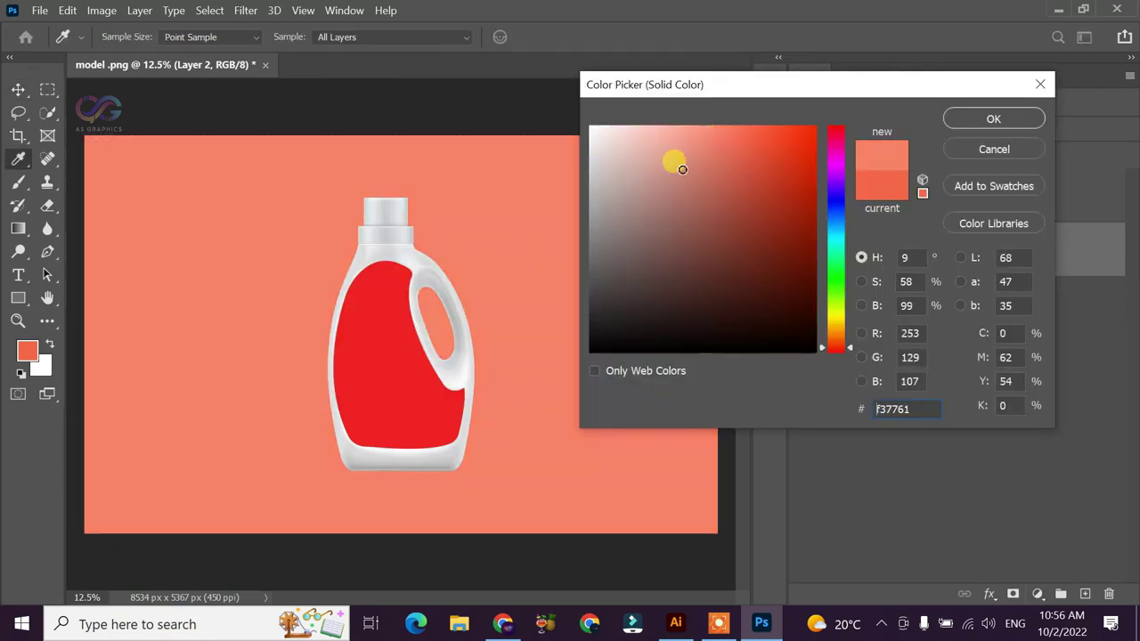
{"action": "left_click", "coordinate": [573, 195]}
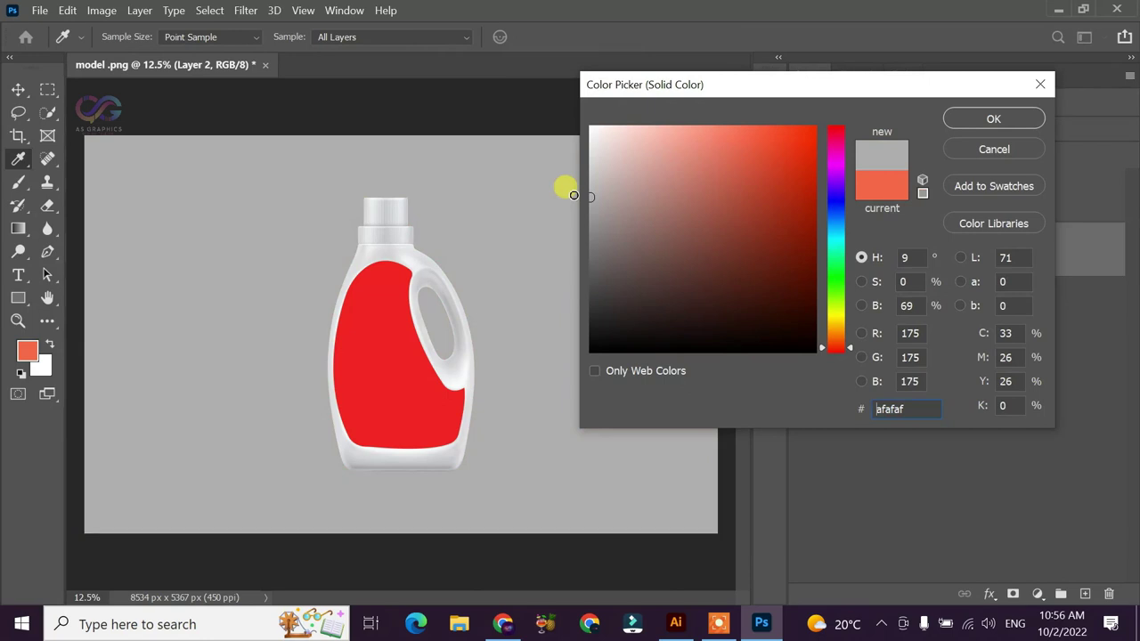
{"action": "left_click", "coordinate": [698, 124]}
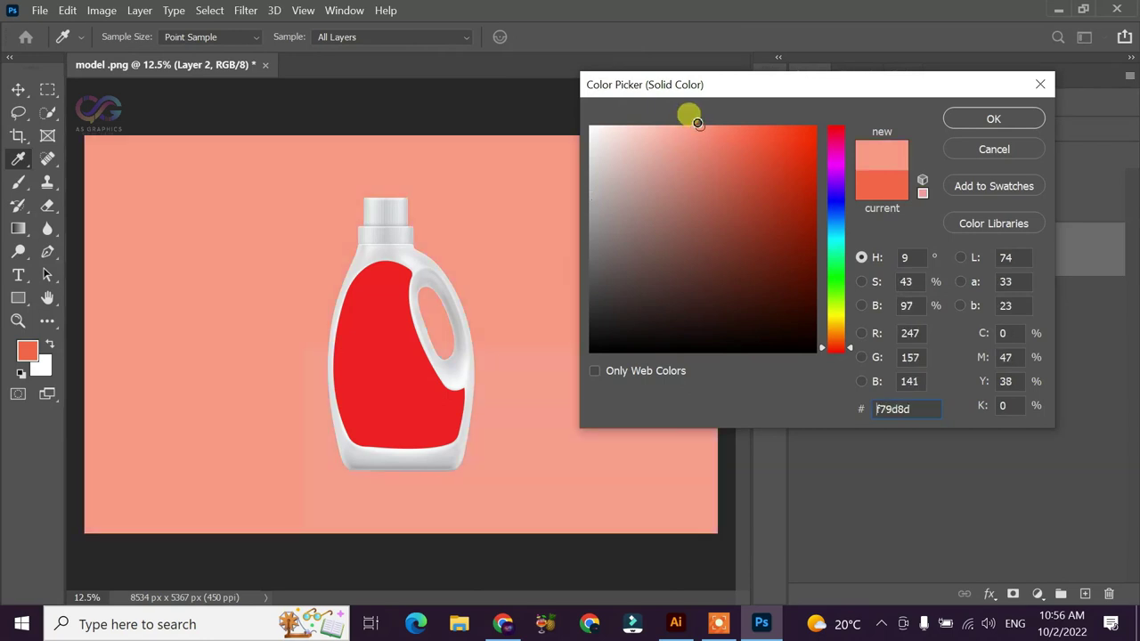
{"action": "left_click_drag", "start_coordinate": [698, 123], "coordinate": [668, 127]}
{"action": "left_click", "coordinate": [993, 119]}
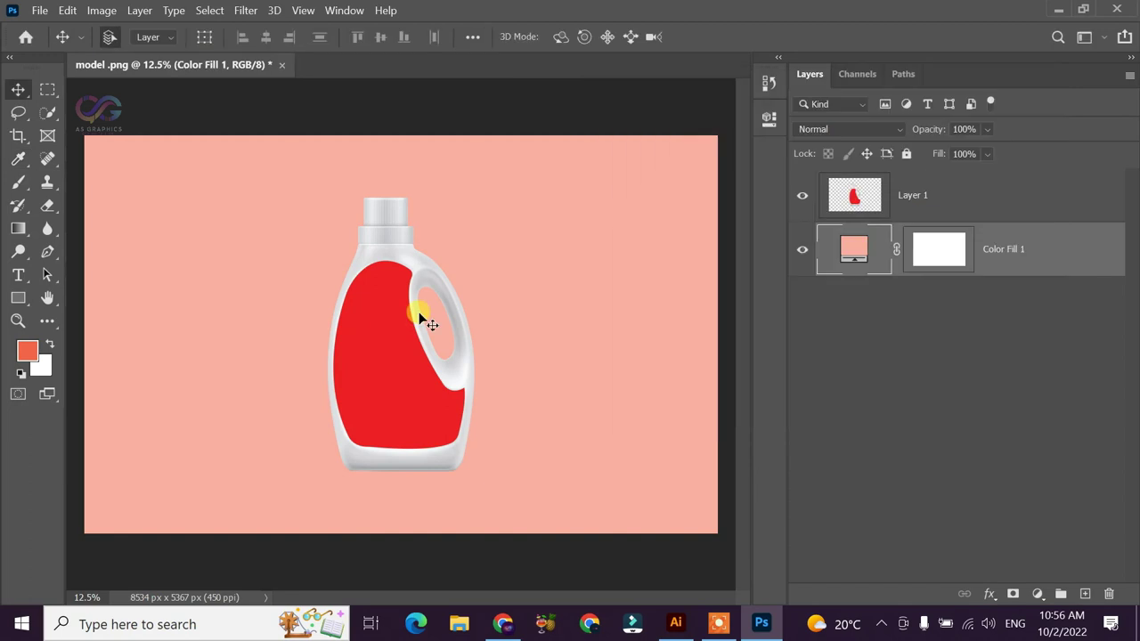
Draw a rectangle over the bottle's label area, fill it with the recent green, and nudge it left
{"action": "left_click", "coordinate": [380, 366]}
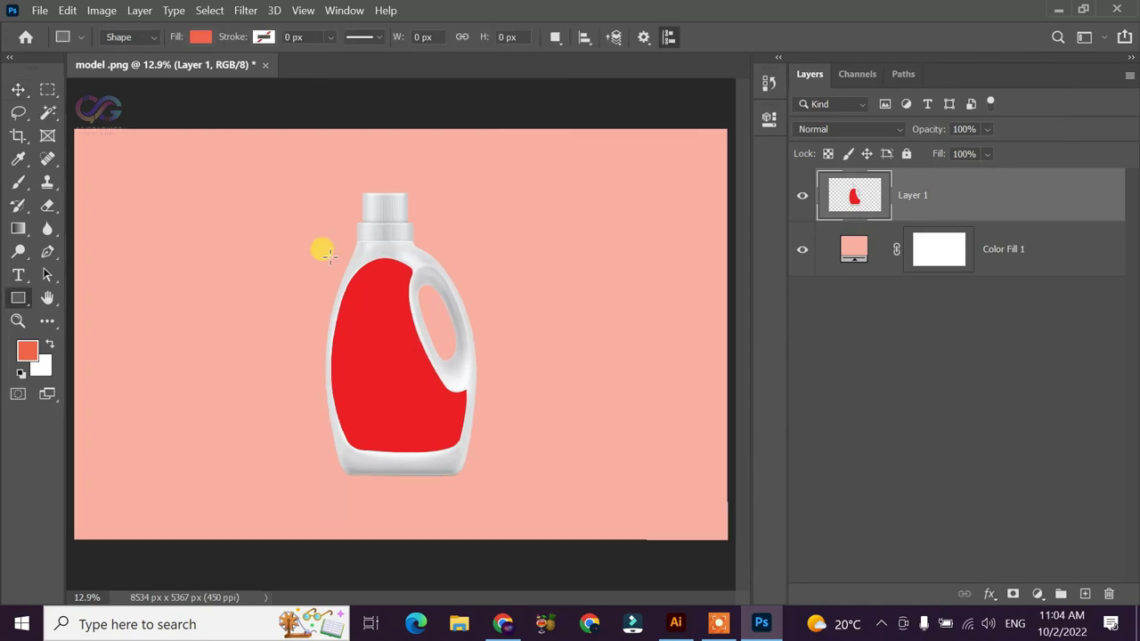
{"action": "left_click_drag", "start_coordinate": [330, 255], "coordinate": [468, 456]}
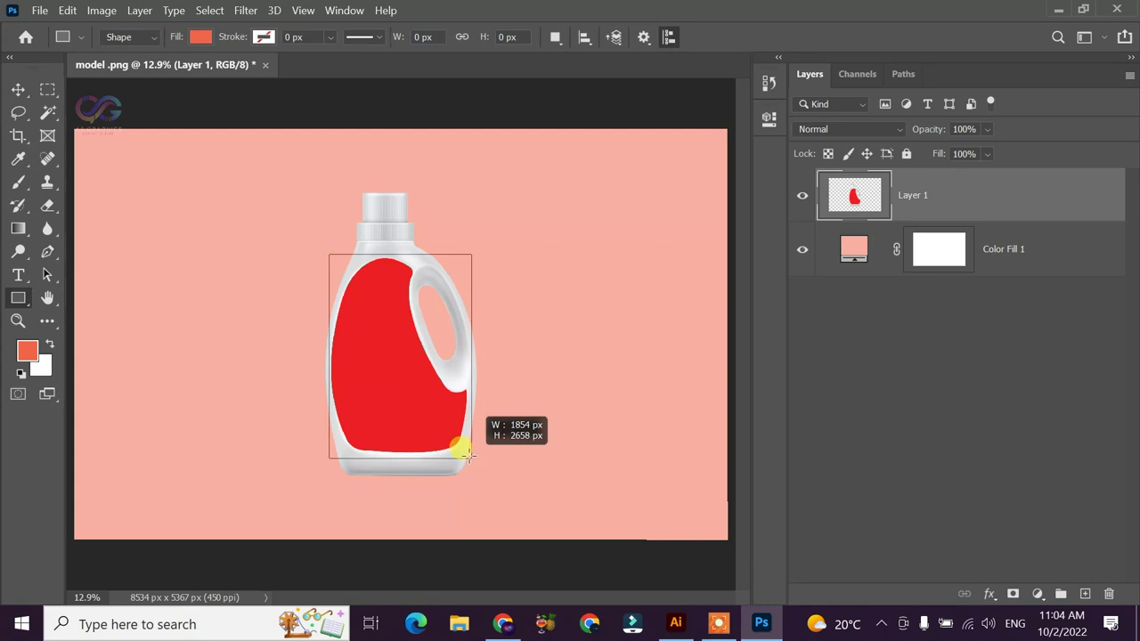
{"action": "left_click_drag", "start_coordinate": [468, 456], "coordinate": [467, 457]}
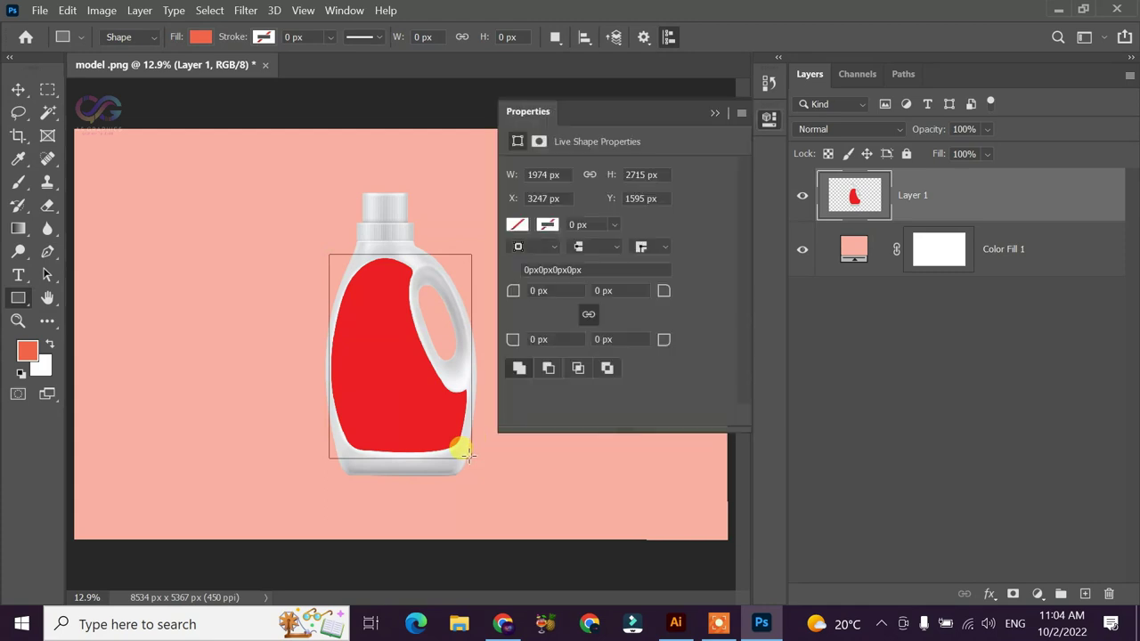
{"action": "left_click", "coordinate": [517, 224]}
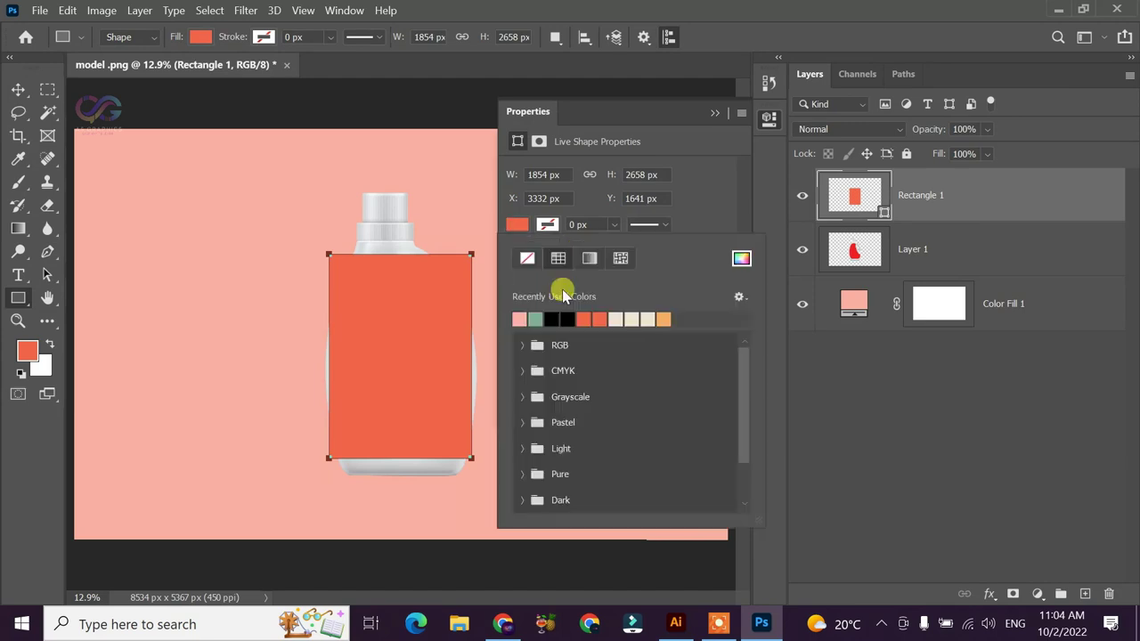
{"action": "left_click", "coordinate": [535, 318]}
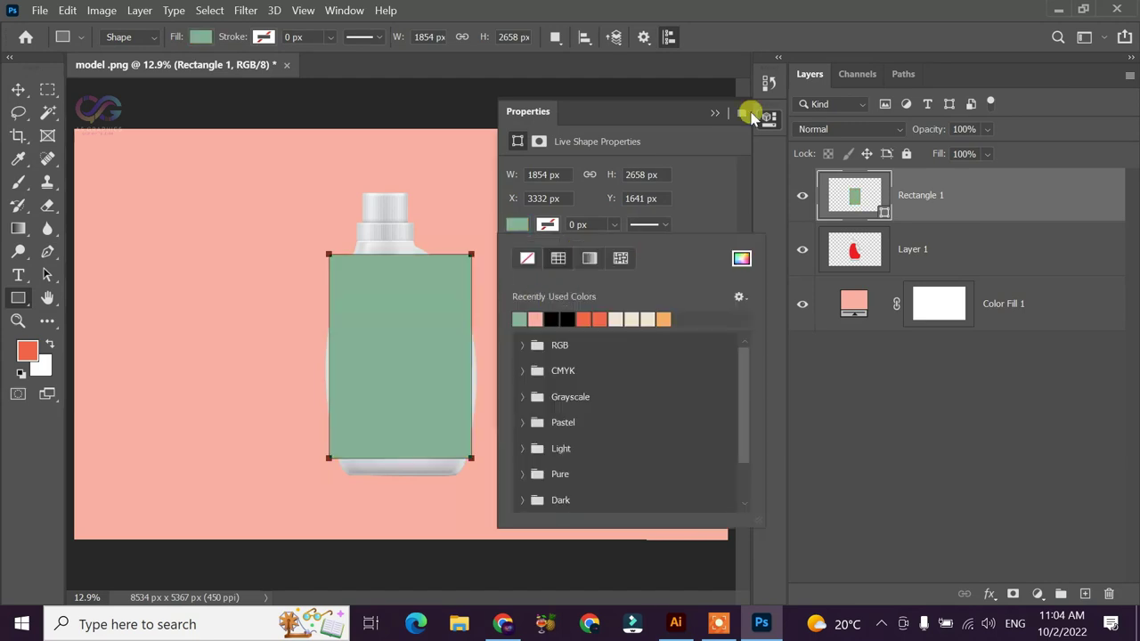
{"action": "left_click", "coordinate": [713, 113]}
{"action": "left_click", "coordinate": [18, 90]}
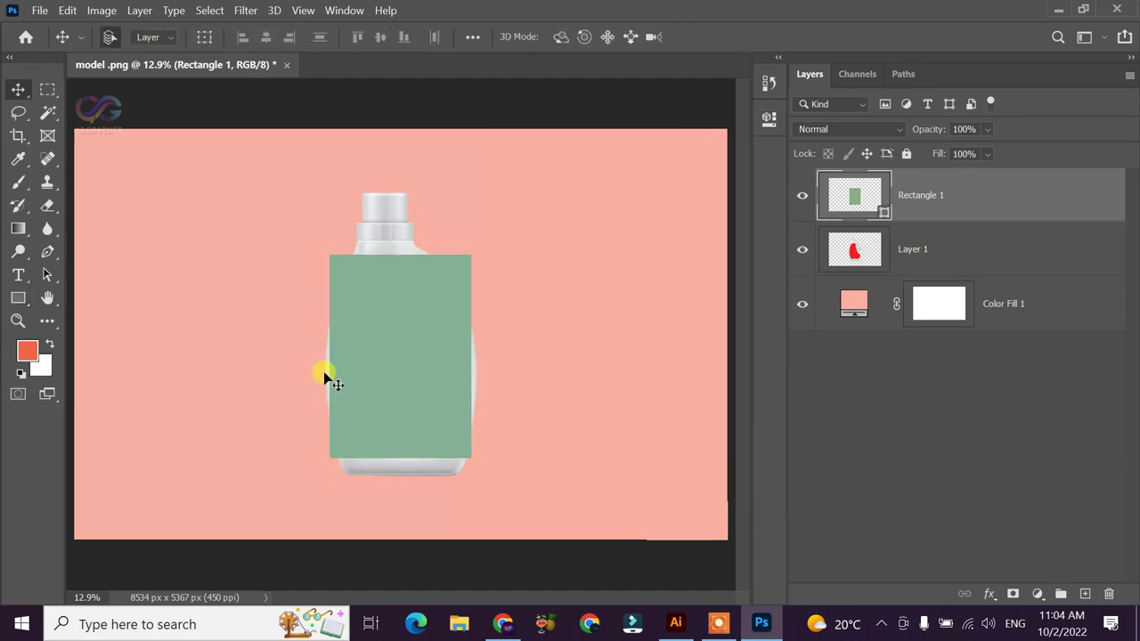
{"action": "key", "text": "Left"}
{"action": "key", "text": "Left"}
Convert the green rectangle into a smart object, then hide it to see the label beneath
{"action": "right_click", "coordinate": [935, 179]}
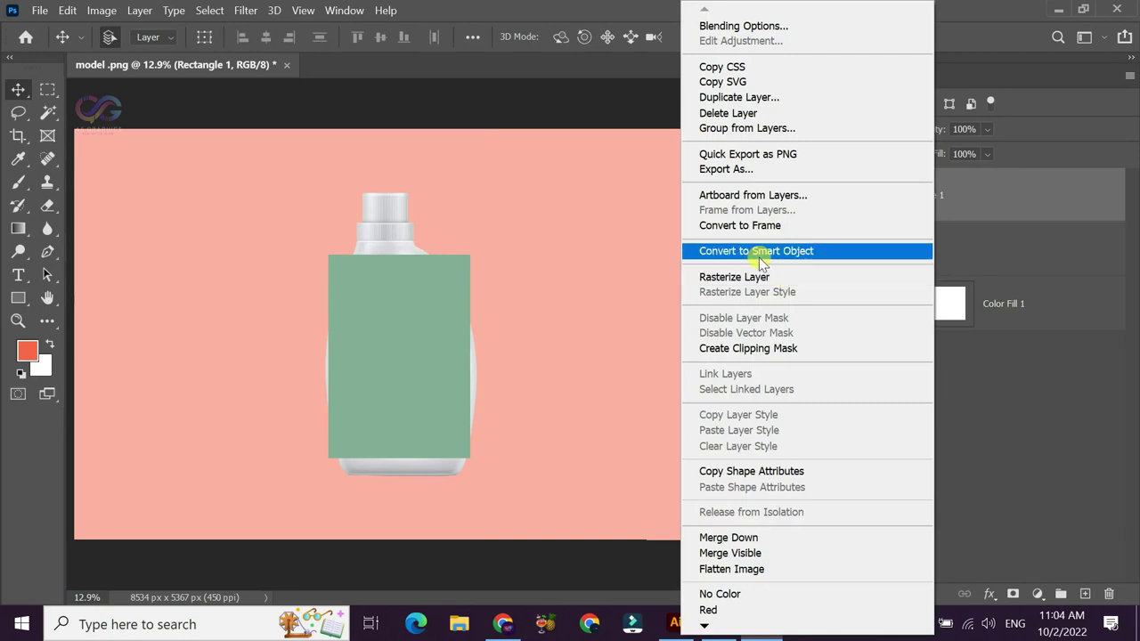
{"action": "left_click", "coordinate": [757, 250]}
{"action": "left_click", "coordinate": [986, 129]}
{"action": "mouse_move", "coordinate": [1025, 148]}
{"action": "left_mouse_down"}
{"action": "mouse_move", "coordinate": [975, 153]}
{"action": "mouse_move", "coordinate": [1023, 152]}
{"action": "left_mouse_up"}
{"action": "left_click", "coordinate": [802, 195]}
Magic Wand the red label area and use it as a layer mask on Rectangle 1
{"action": "left_click", "coordinate": [801, 249]}
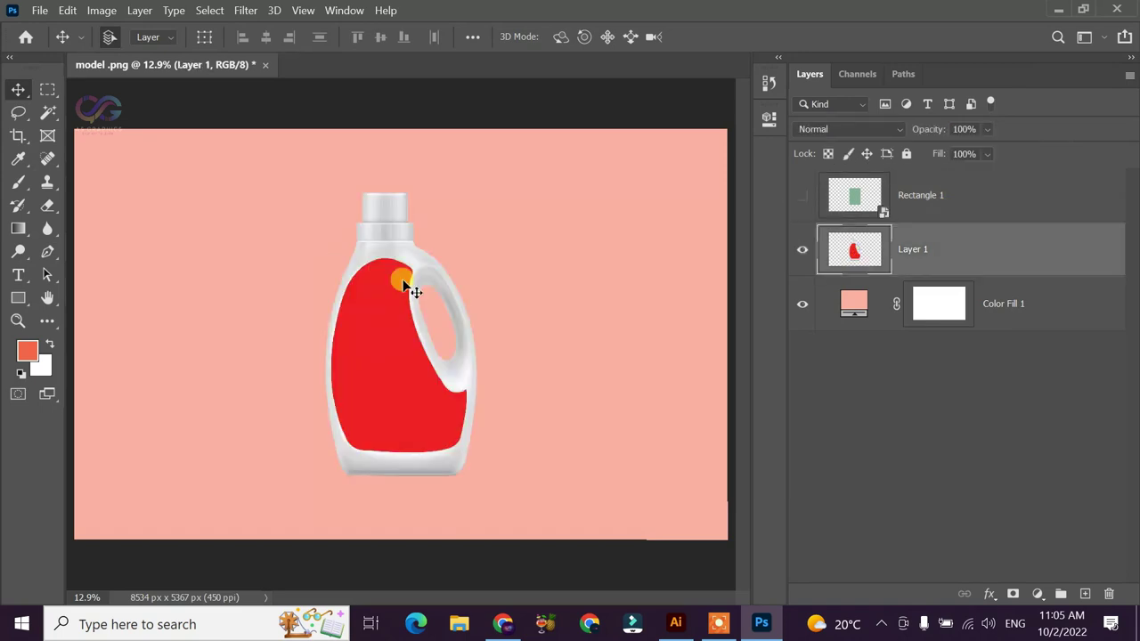
{"action": "key", "text": "w"}
{"action": "left_click", "coordinate": [378, 334]}
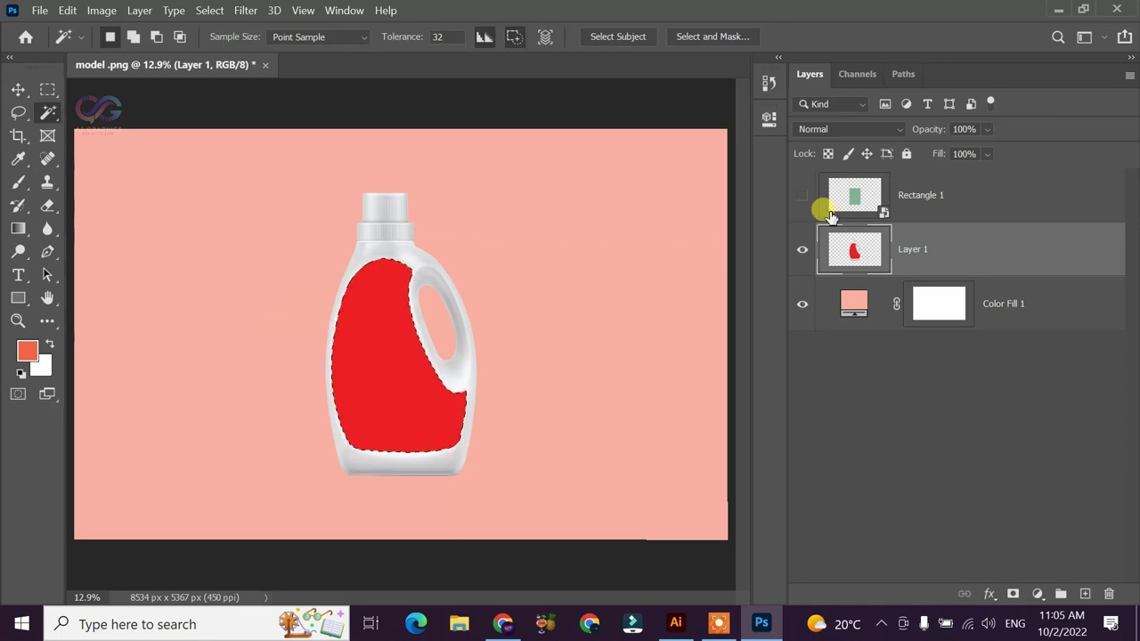
{"action": "left_click", "coordinate": [801, 195]}
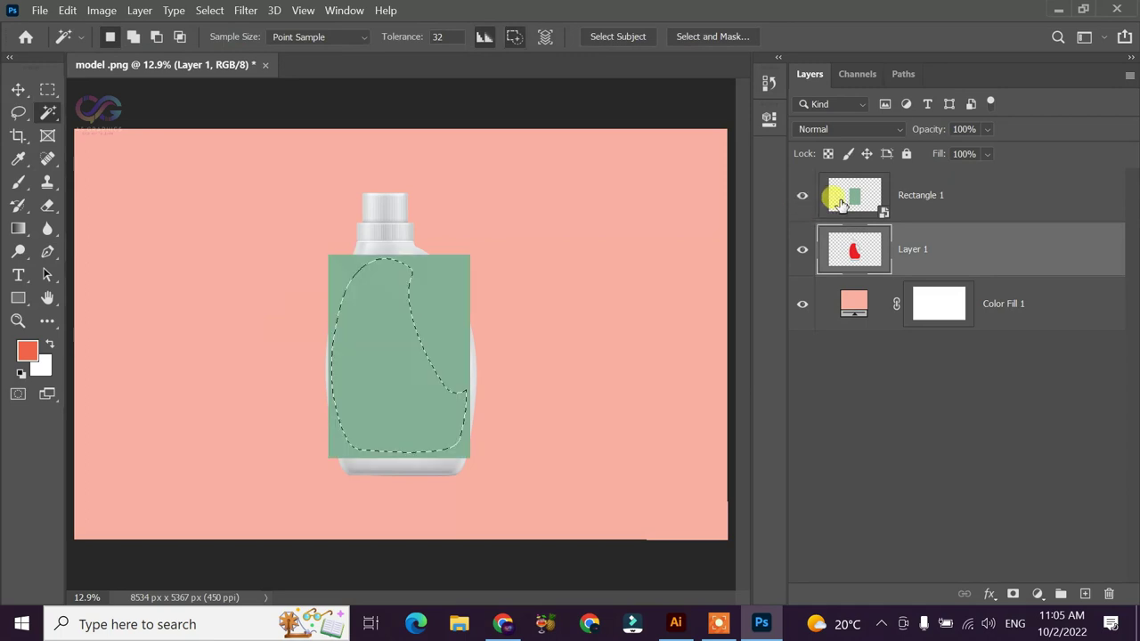
{"action": "left_click", "coordinate": [910, 195]}
{"action": "left_click", "coordinate": [1013, 594]}
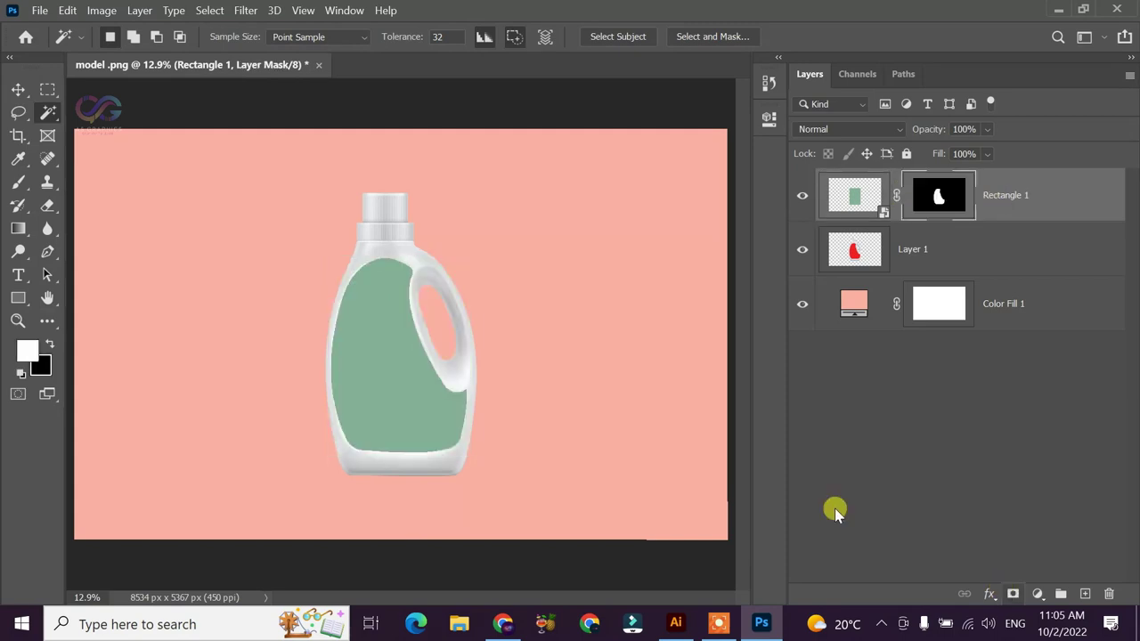
Toggle the green rectangle on and off to compare, then target its content rather than its mask
{"action": "left_click", "coordinate": [17, 89]}
{"action": "left_click", "coordinate": [798, 198]}
{"action": "left_click", "coordinate": [801, 197]}
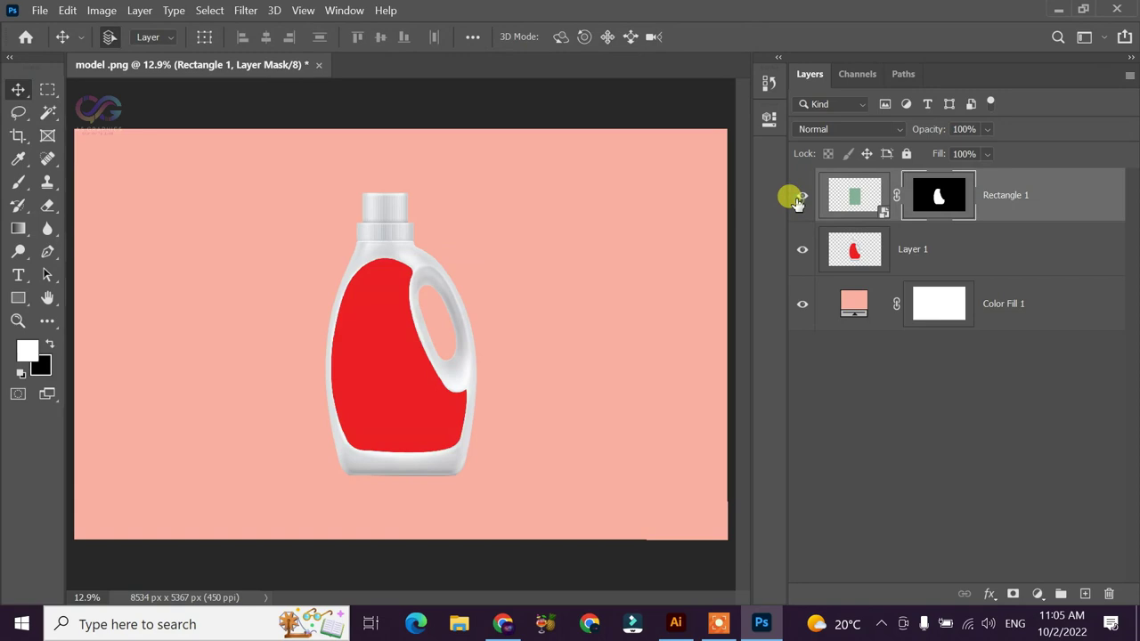
{"action": "left_click", "coordinate": [801, 197]}
{"action": "left_click", "coordinate": [854, 196]}
Open the Rectangle 1 smart object contents and bring new design-01.jpg in from the Desktop
{"action": "double_click", "coordinate": [853, 197]}
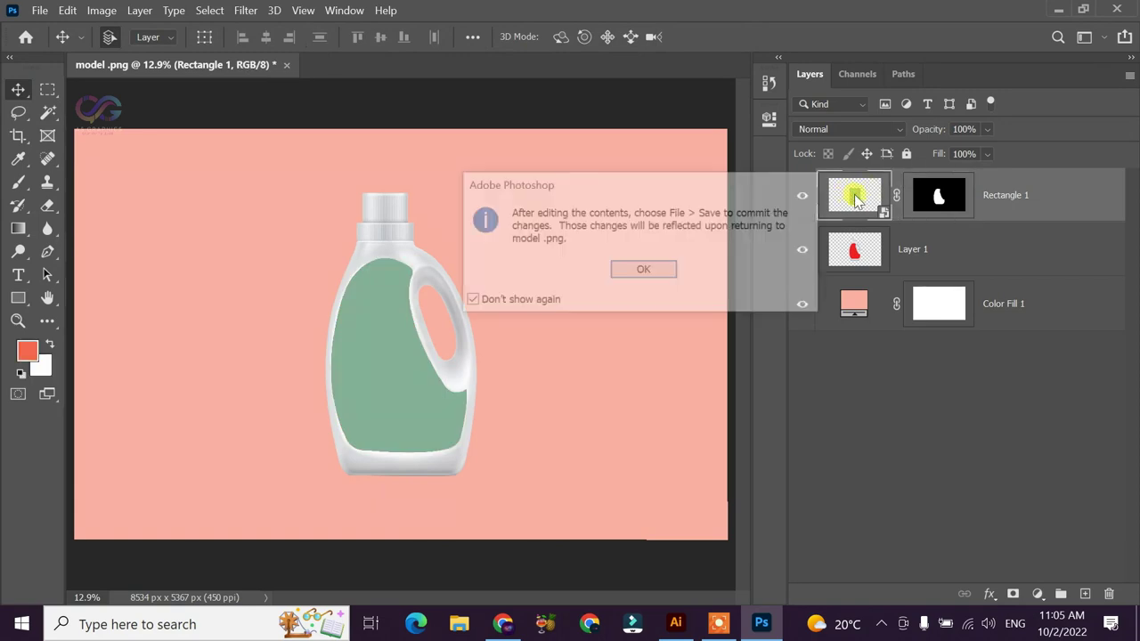
{"action": "left_click", "coordinate": [657, 272]}
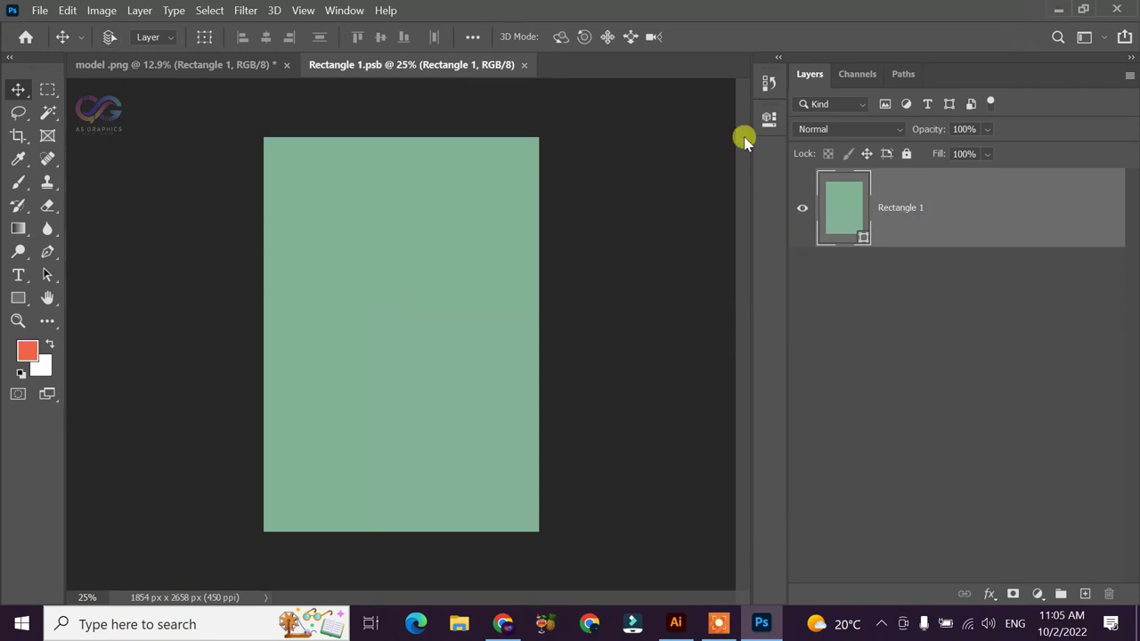
{"action": "key", "text": "ctrl+o"}
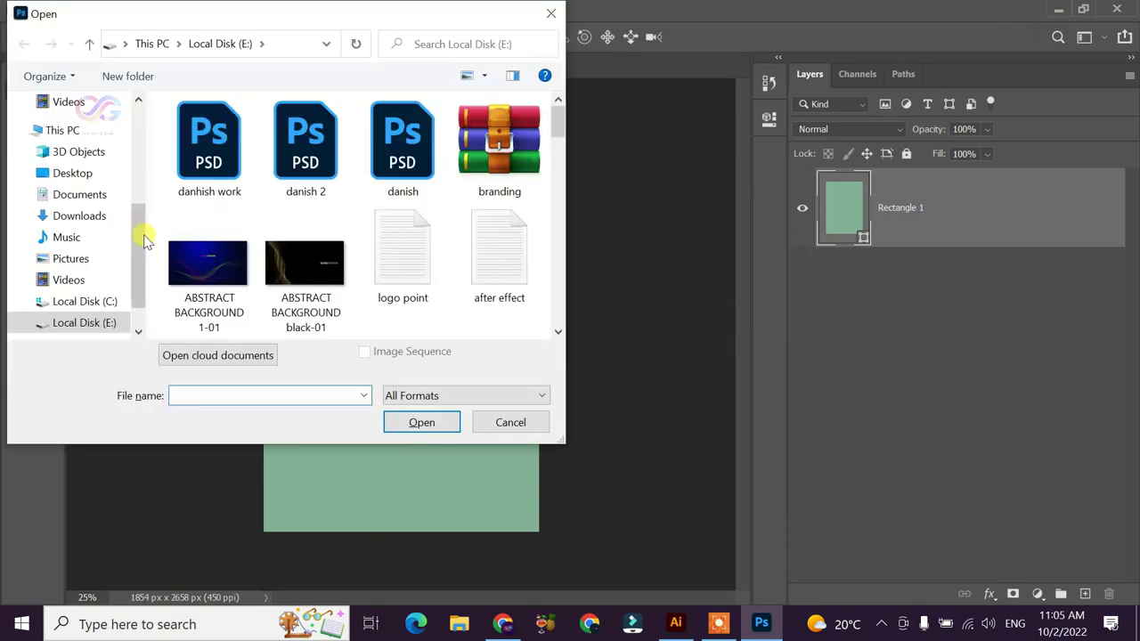
{"action": "left_click_drag", "start_coordinate": [143, 237], "coordinate": [53, 141]}
{"action": "left_click", "coordinate": [56, 138]}
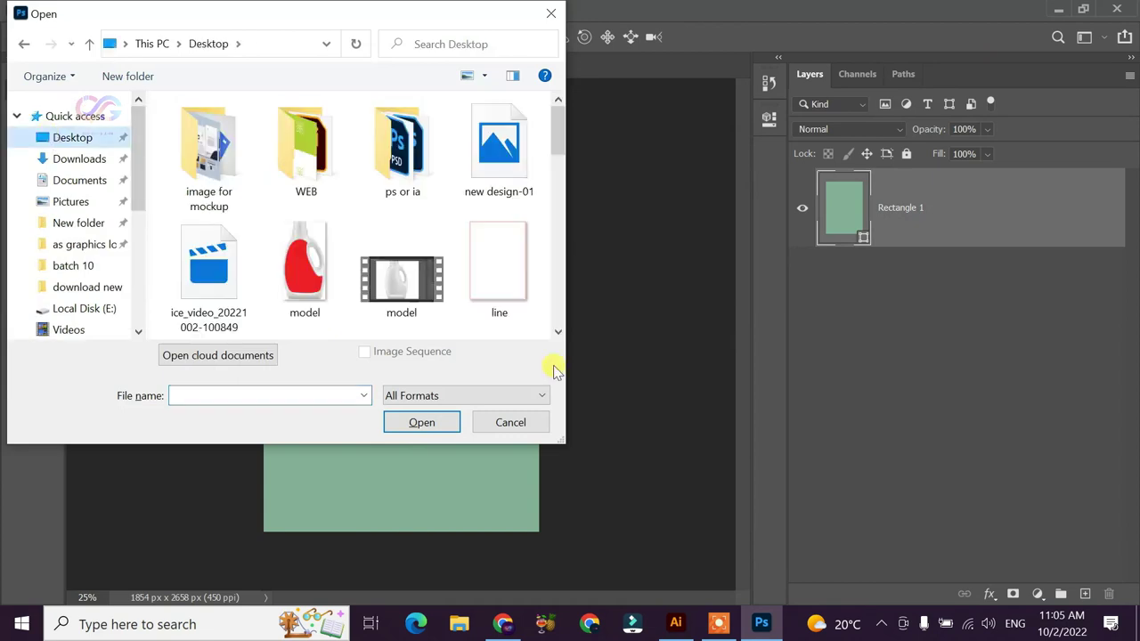
{"action": "key", "text": "Escape"}
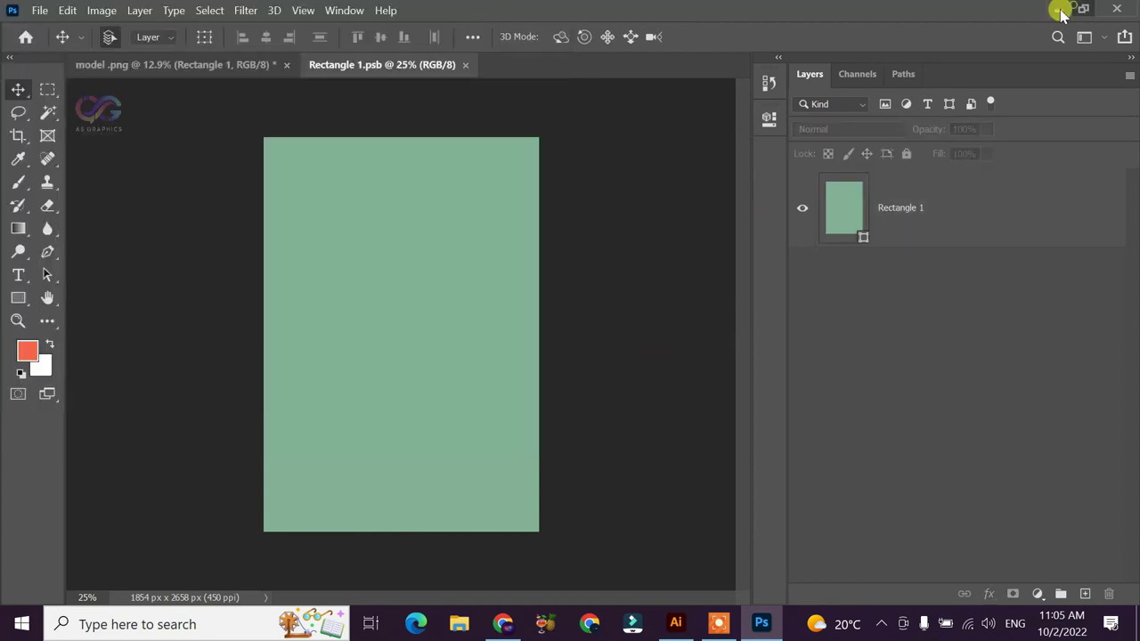
{"action": "left_click", "coordinate": [1060, 11]}
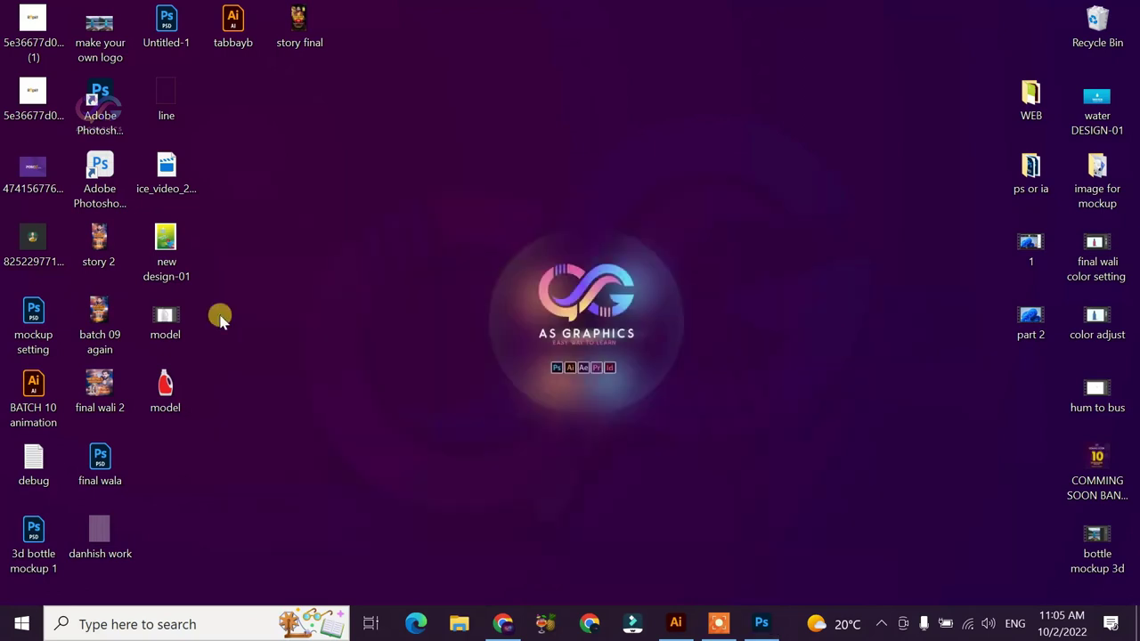
{"action": "mouse_move", "coordinate": [167, 247]}
{"action": "left_mouse_down"}
{"action": "mouse_move", "coordinate": [854, 478]}
{"action": "mouse_move", "coordinate": [566, 85]}
{"action": "mouse_move", "coordinate": [1004, 31]}
{"action": "left_mouse_up"}
{"action": "left_click", "coordinate": [1003, 31]}
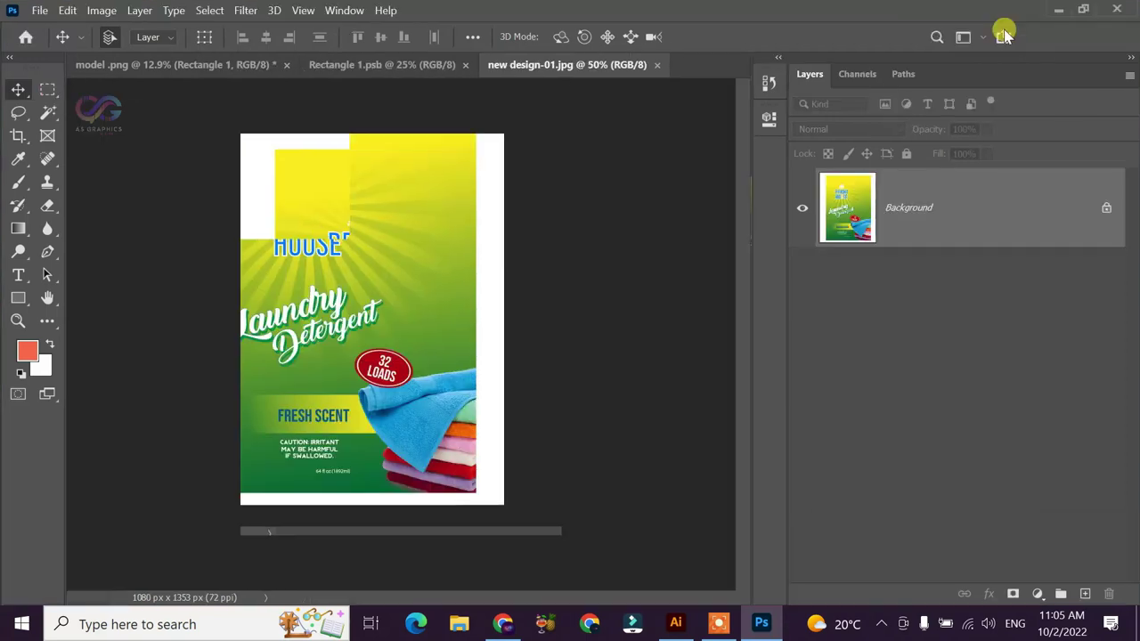
Place the Bright House design into the contents, scaled up to cover the green rectangle
{"action": "mouse_move", "coordinate": [392, 67]}
{"action": "left_mouse_down"}
{"action": "mouse_move", "coordinate": [426, 325]}
{"action": "mouse_move", "coordinate": [397, 341]}
{"action": "left_mouse_up"}
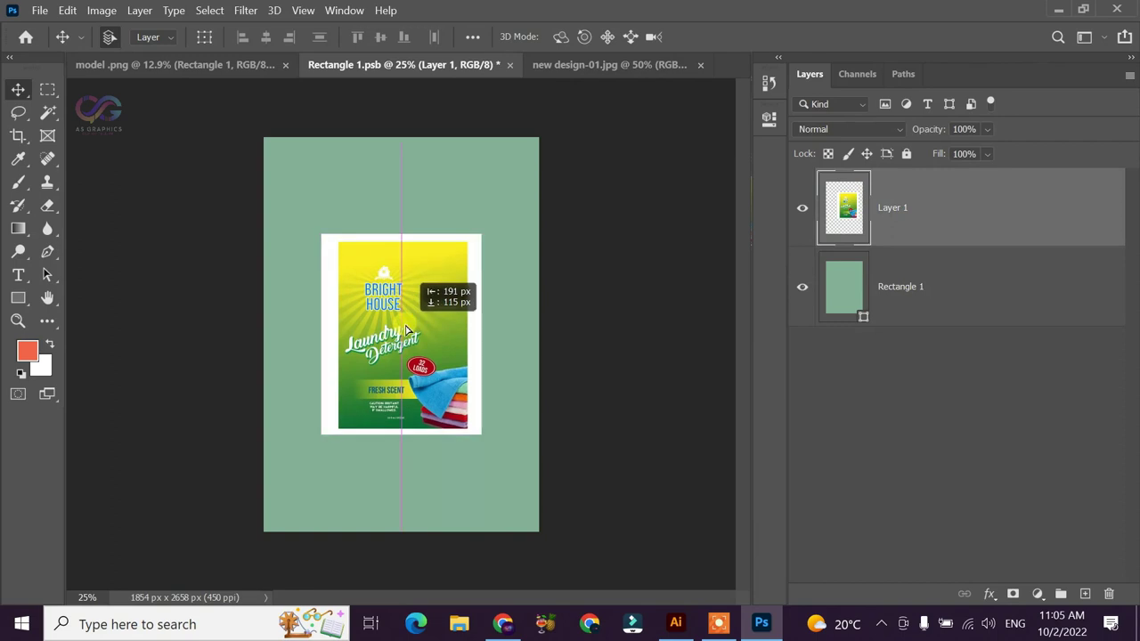
{"action": "key", "text": "ctrl+t"}
{"action": "scroll", "coordinate": [463, 392], "scroll_direction": "down", "scroll_amount": 1}
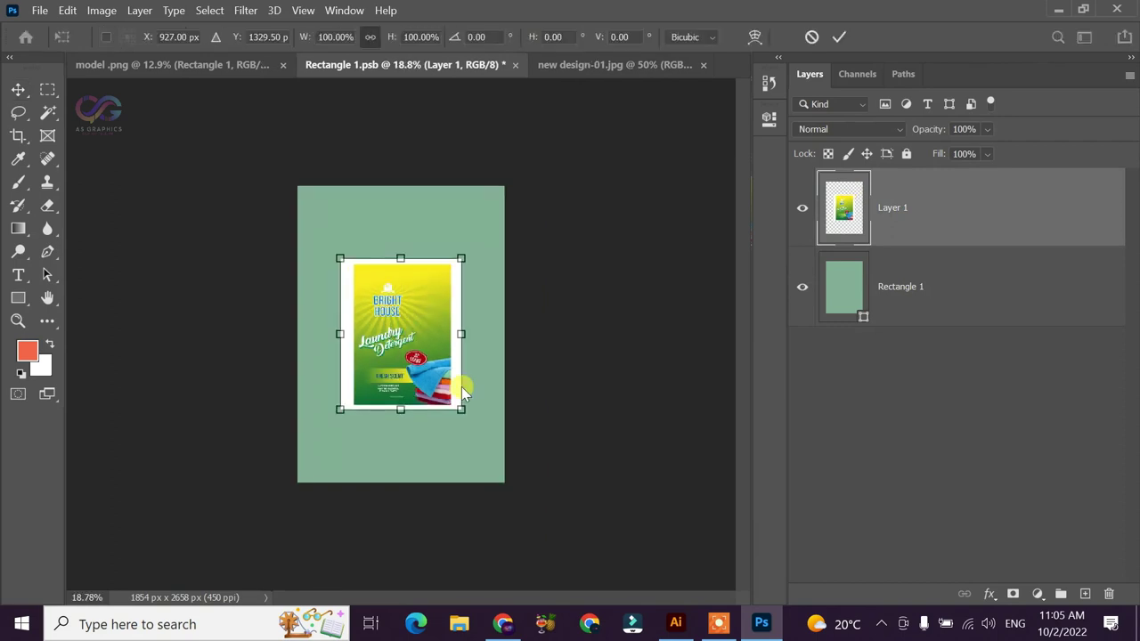
{"action": "left_click_drag", "start_coordinate": [460, 413], "coordinate": [522, 499]}
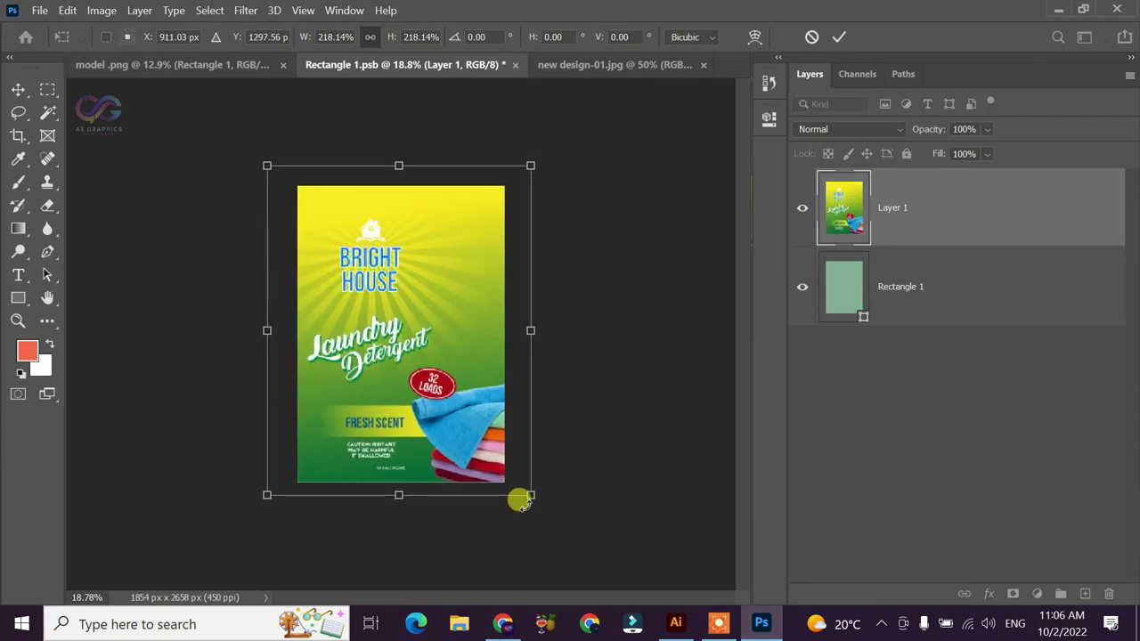
{"action": "left_click_drag", "start_coordinate": [521, 501], "coordinate": [522, 502]}
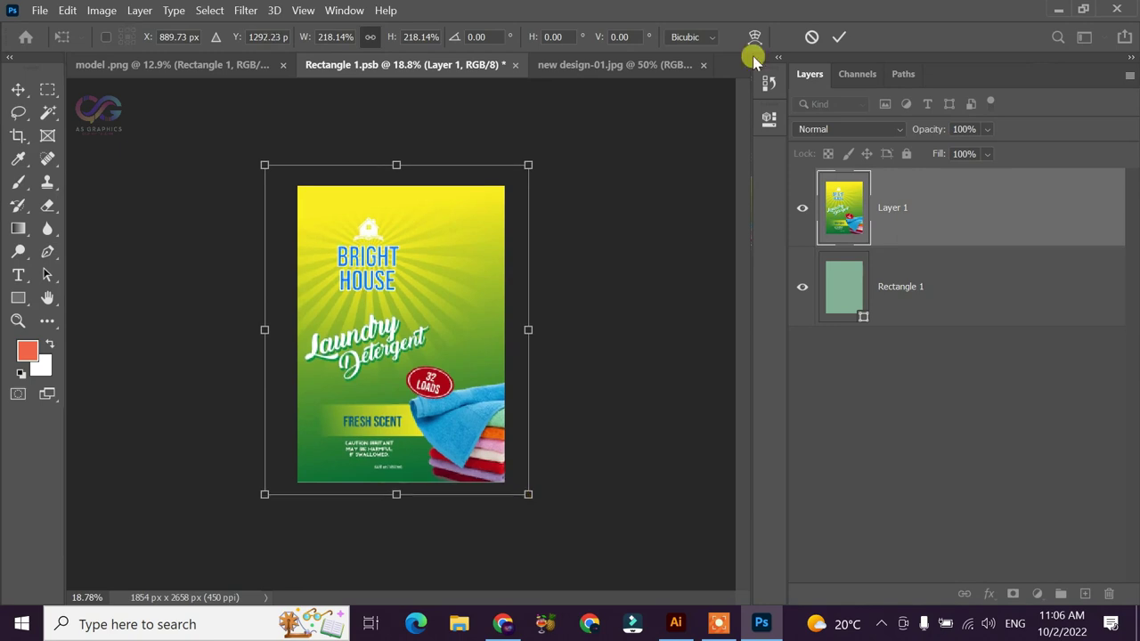
{"action": "left_click", "coordinate": [839, 36]}
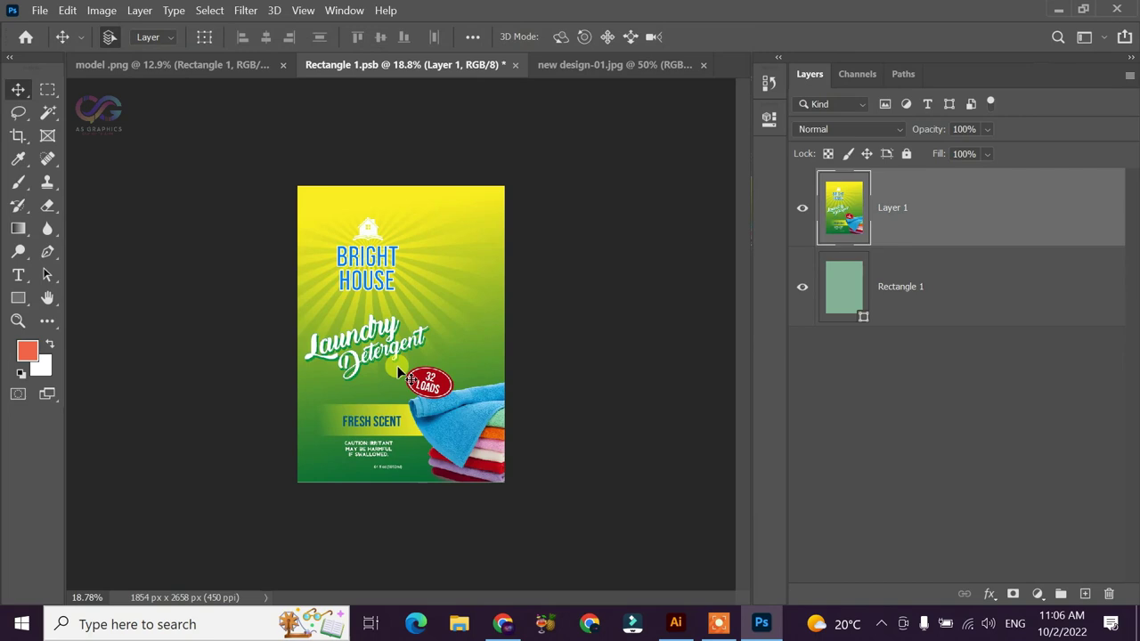
Save the smart object contents so the bottle mockup updates
{"action": "left_click", "coordinate": [39, 9]}
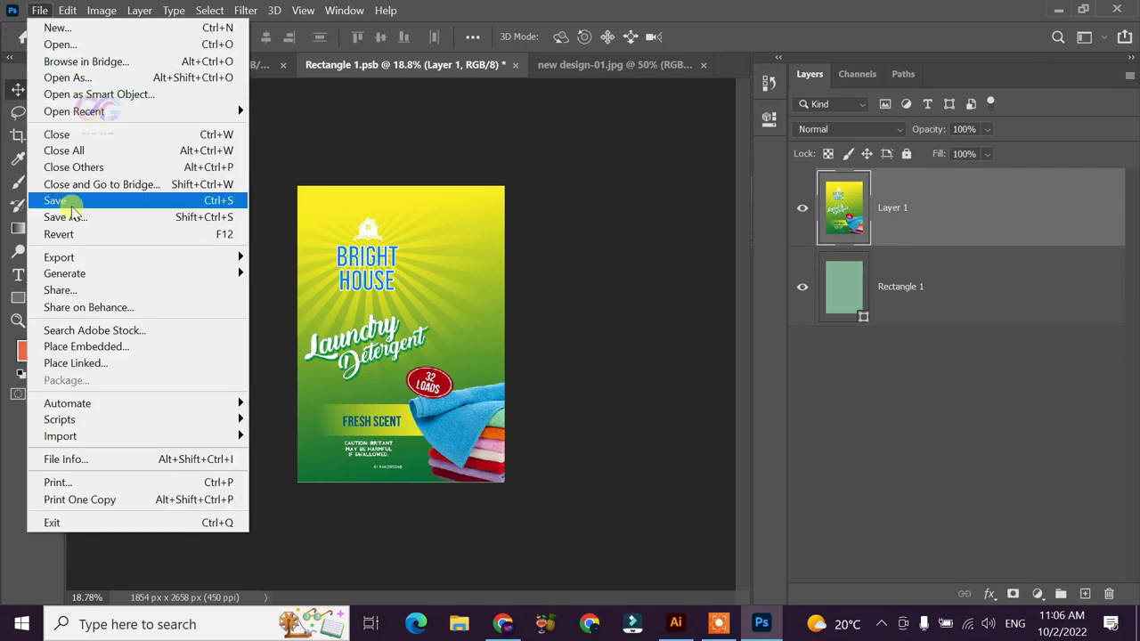
{"action": "left_click", "coordinate": [69, 203]}
{"action": "left_click", "coordinate": [156, 67]}
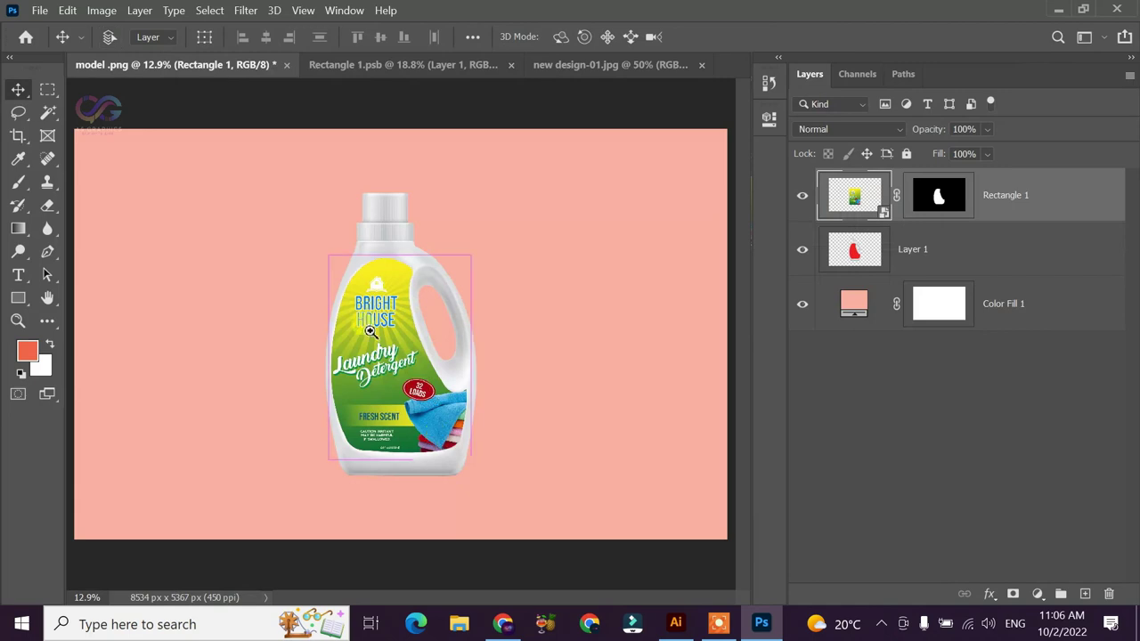
Zoom in to inspect the new bottle label, then reframe the view around the whole bottle
{"action": "left_click_drag", "start_coordinate": [371, 331], "coordinate": [537, 481]}
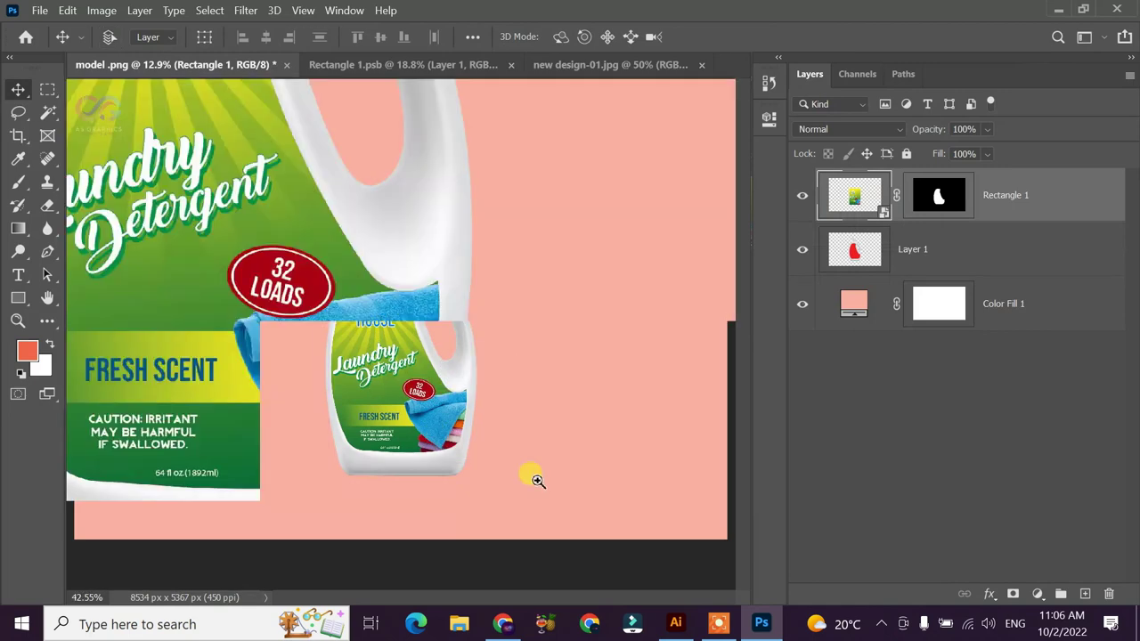
{"action": "key", "text": "ctrl+0"}
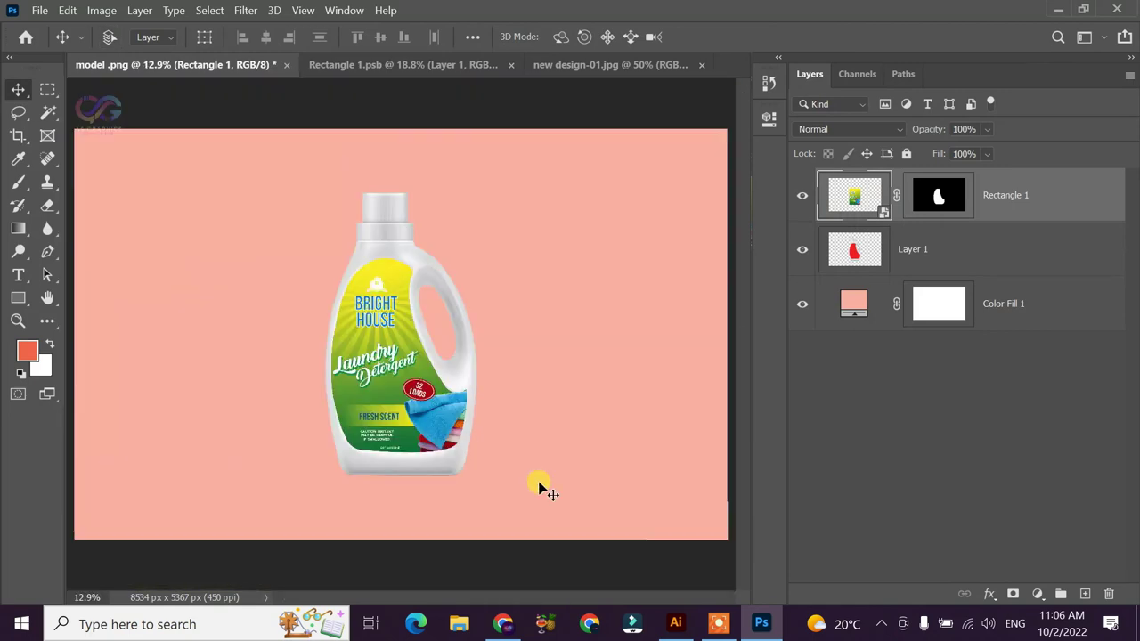
{"action": "left_click_drag", "start_coordinate": [285, 192], "coordinate": [464, 440]}
{"action": "left_click_drag", "start_coordinate": [548, 506], "coordinate": [548, 506]}
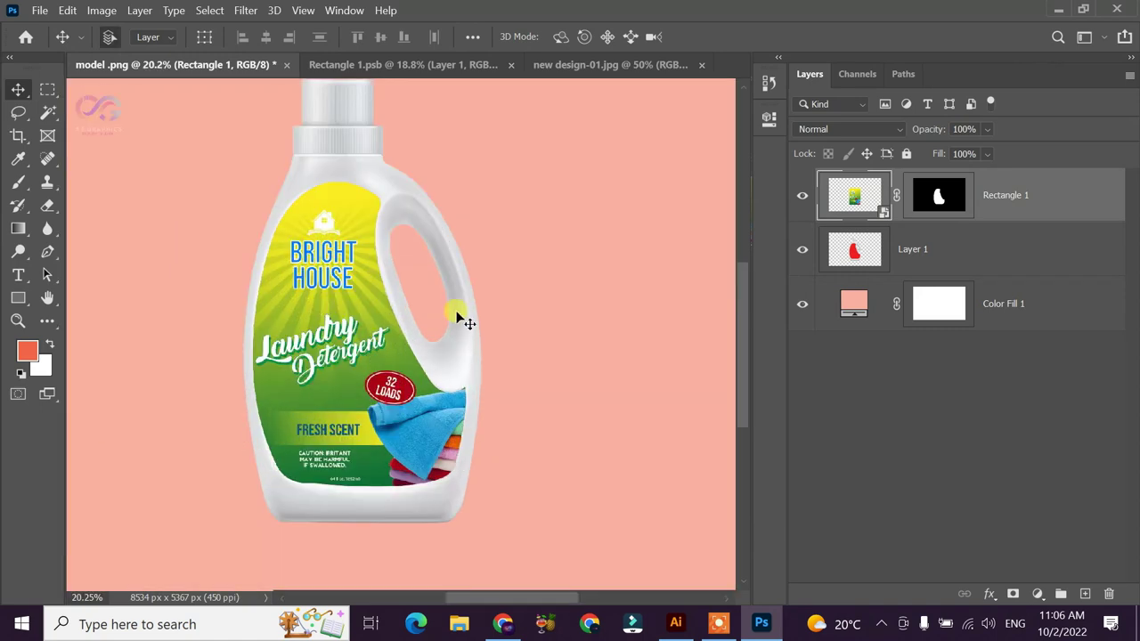
{"action": "scroll", "coordinate": [377, 308], "scroll_direction": "down", "scroll_amount": 4}
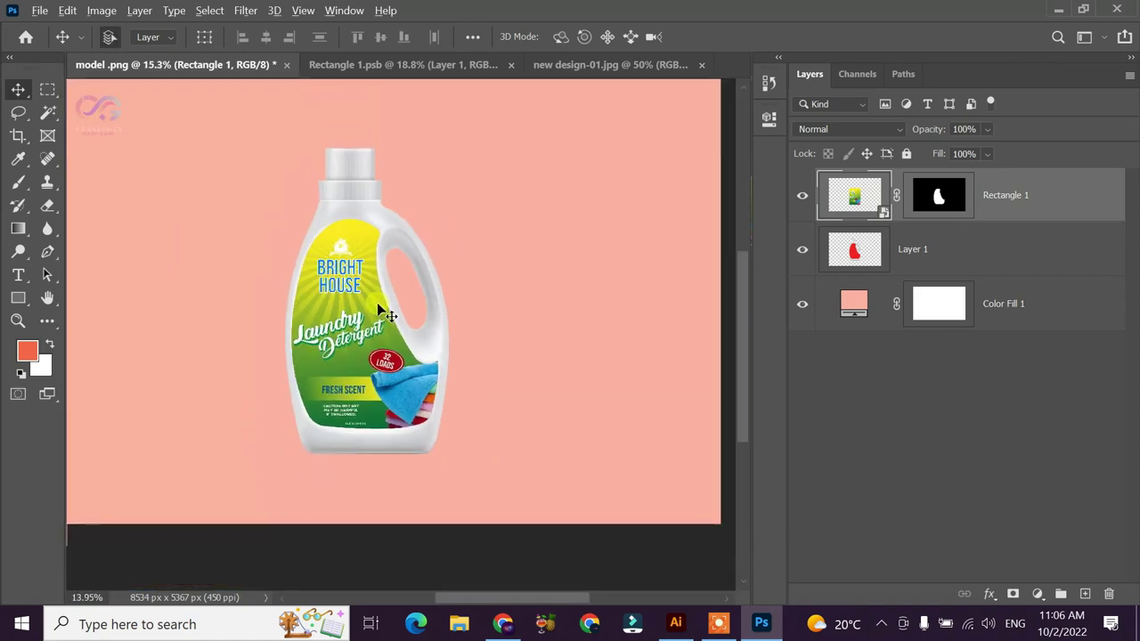
Close the Rectangle 1.psb and new design-01.jpg documents, returning to model.png
{"action": "left_click", "coordinate": [856, 212]}
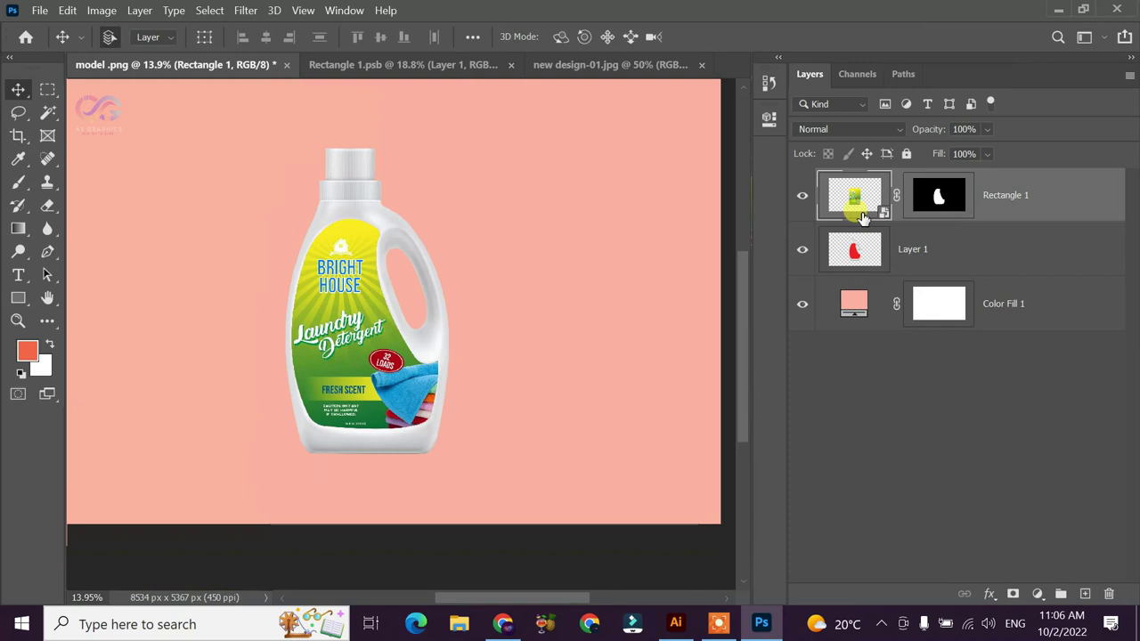
{"action": "double_click", "coordinate": [844, 184]}
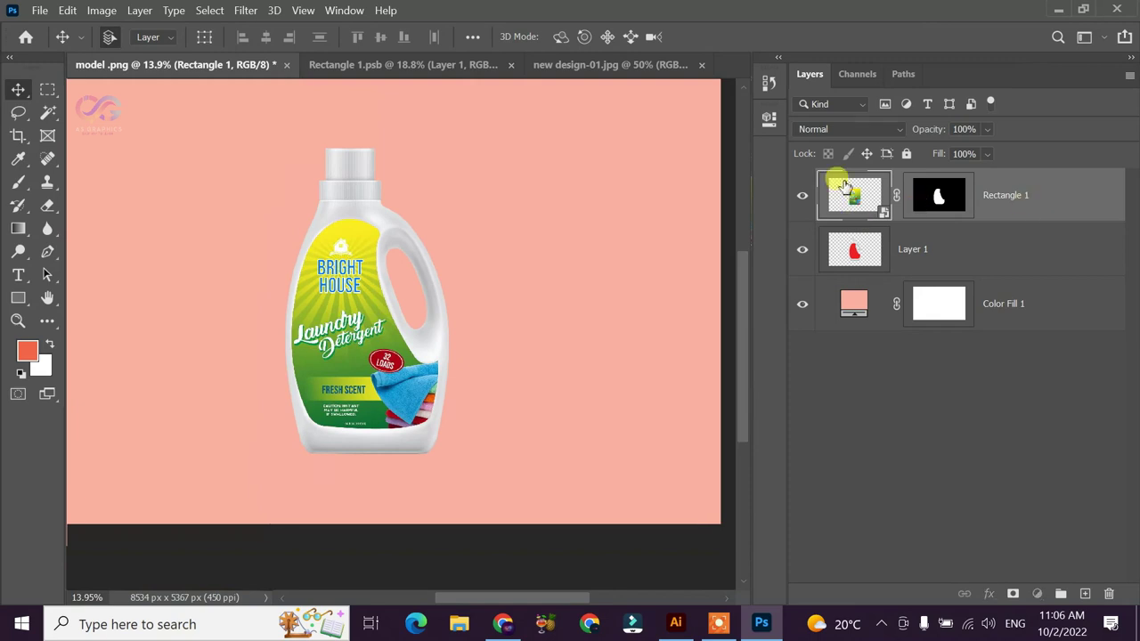
{"action": "left_click", "coordinate": [510, 64]}
{"action": "left_click", "coordinate": [488, 68]}
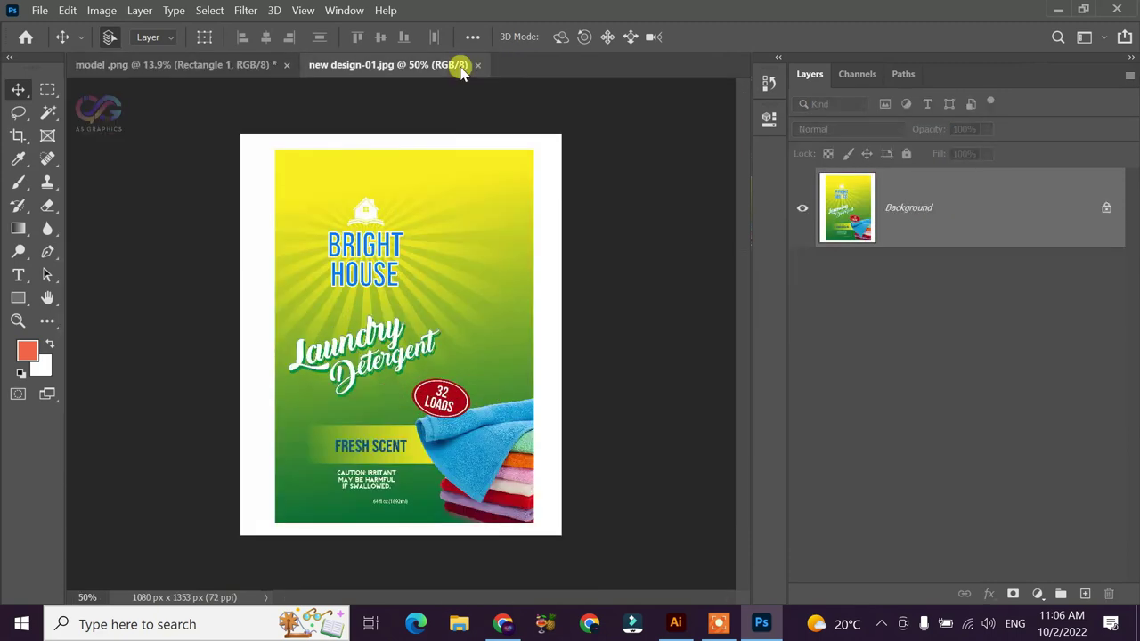
{"action": "left_click", "coordinate": [477, 65]}
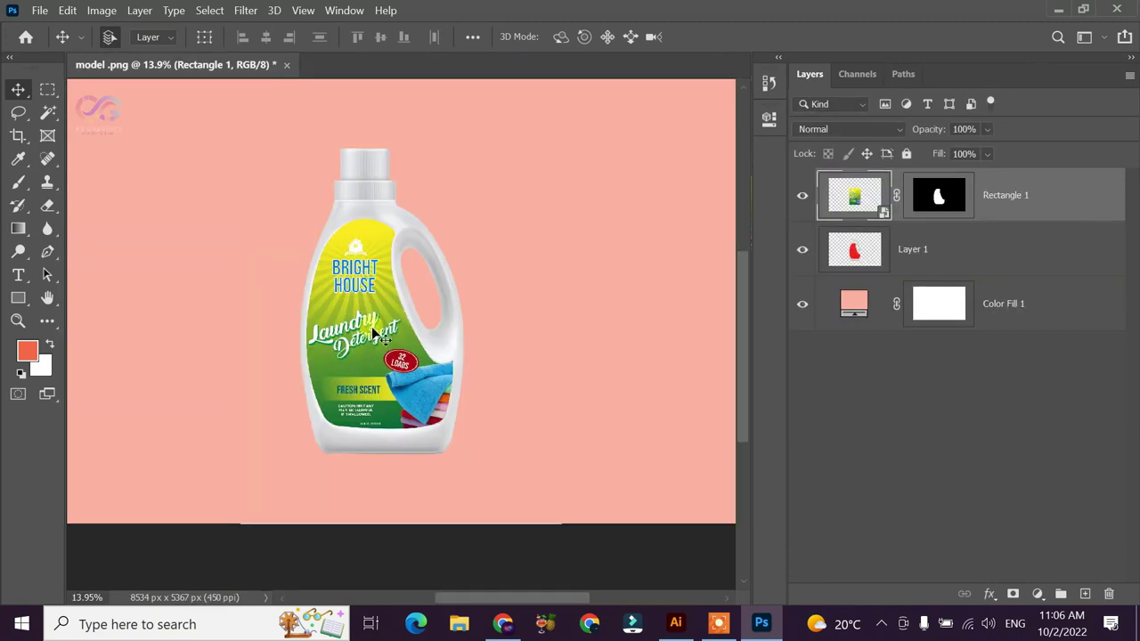
{"action": "left_click", "coordinate": [818, 210]}
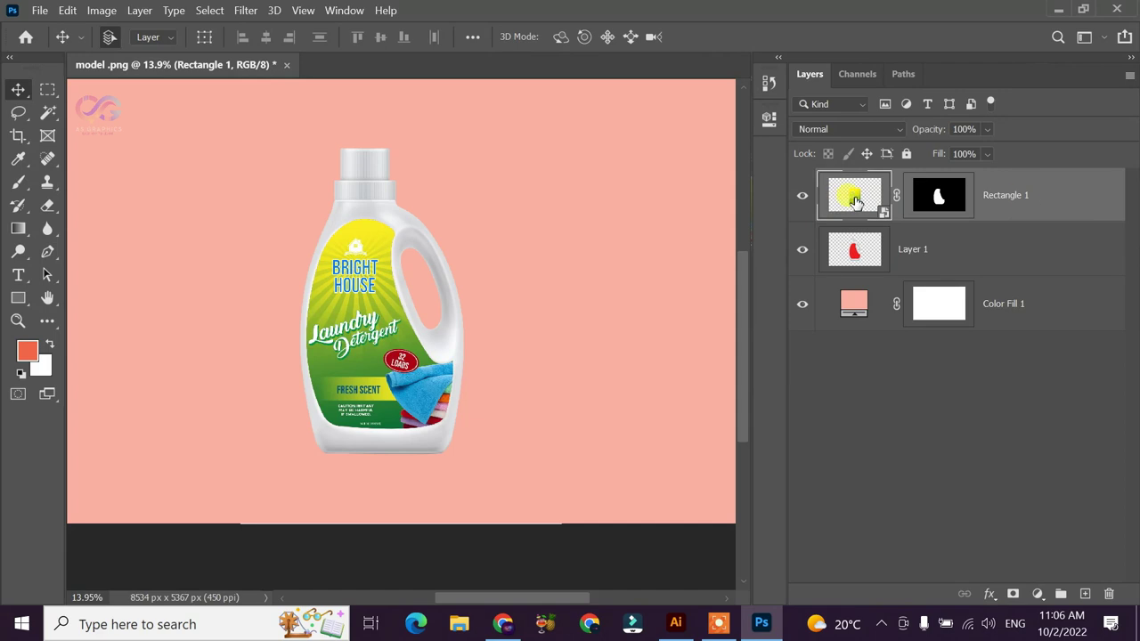
Add an Inner Shadow to Rectangle 1: 25% opacity, 11 px distance, 19% choke, 128 px size
{"action": "double_click", "coordinate": [1073, 196]}
{"action": "mouse_move", "coordinate": [553, 42]}
{"action": "left_mouse_down"}
{"action": "mouse_move", "coordinate": [903, 71]}
{"action": "mouse_move", "coordinate": [775, 67]}
{"action": "left_mouse_up"}
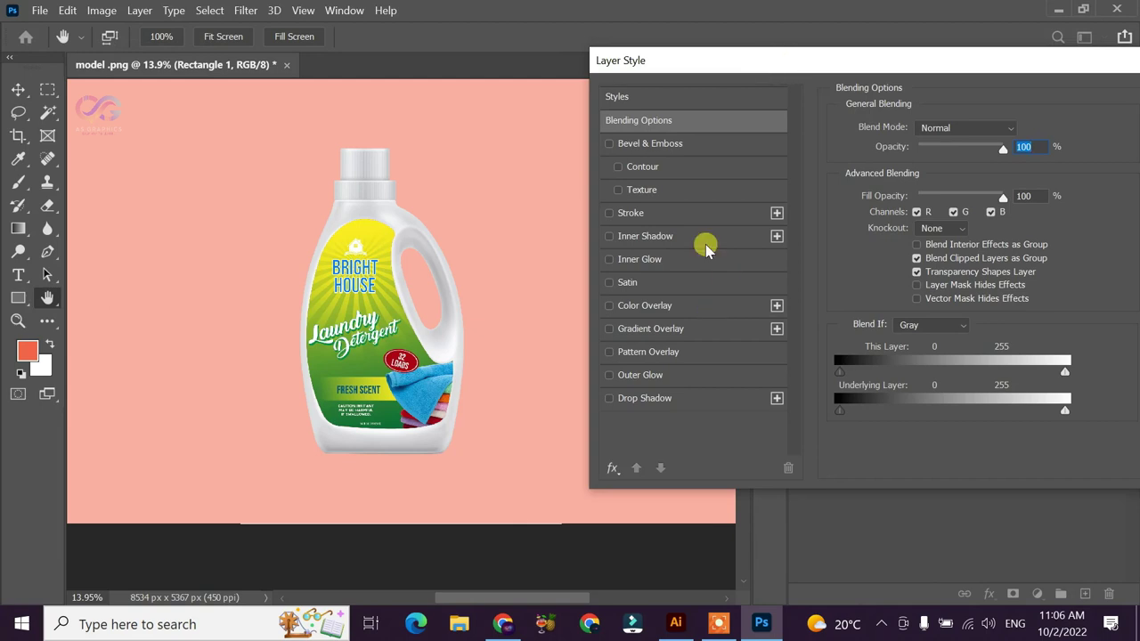
{"action": "left_click", "coordinate": [672, 237]}
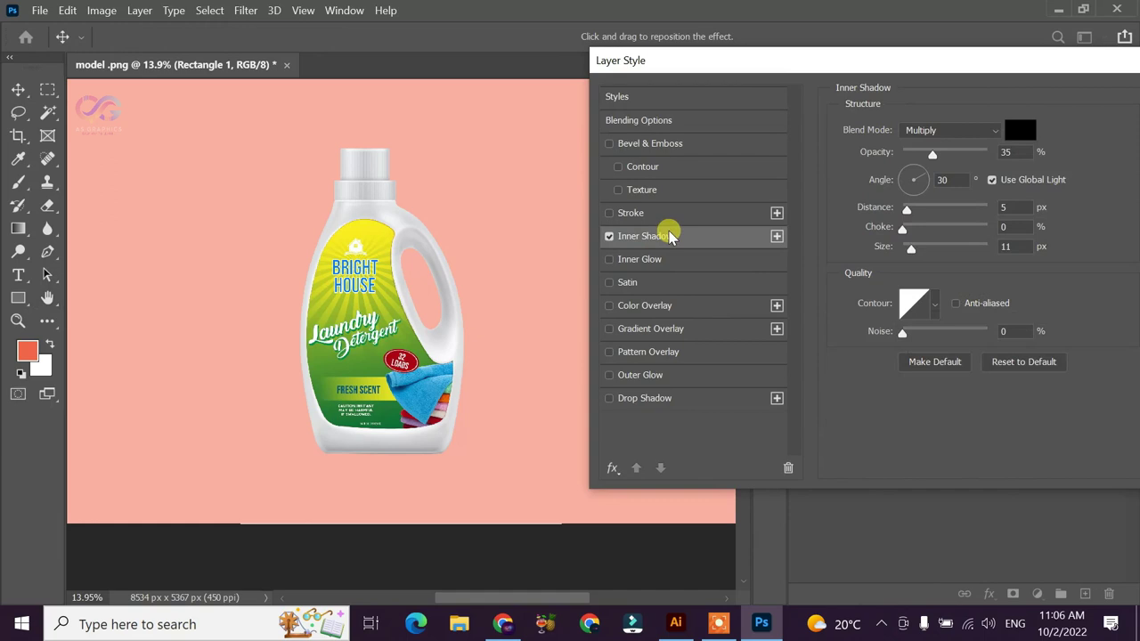
{"action": "left_click_drag", "start_coordinate": [927, 159], "coordinate": [970, 155]}
{"action": "mouse_move", "coordinate": [911, 249]}
{"action": "left_mouse_down"}
{"action": "mouse_move", "coordinate": [949, 251]}
{"action": "mouse_move", "coordinate": [912, 214]}
{"action": "left_mouse_up"}
{"action": "left_click_drag", "start_coordinate": [971, 155], "coordinate": [924, 179]}
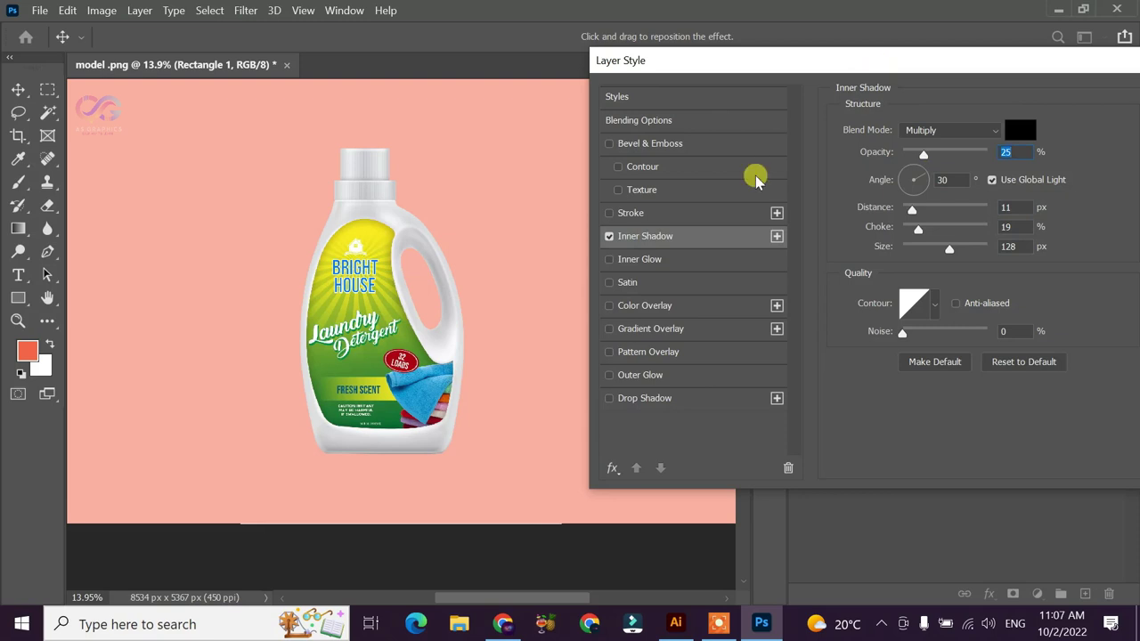
Enable Satin on the label at 20% opacity and browse the contour presets
{"action": "left_click", "coordinate": [717, 283]}
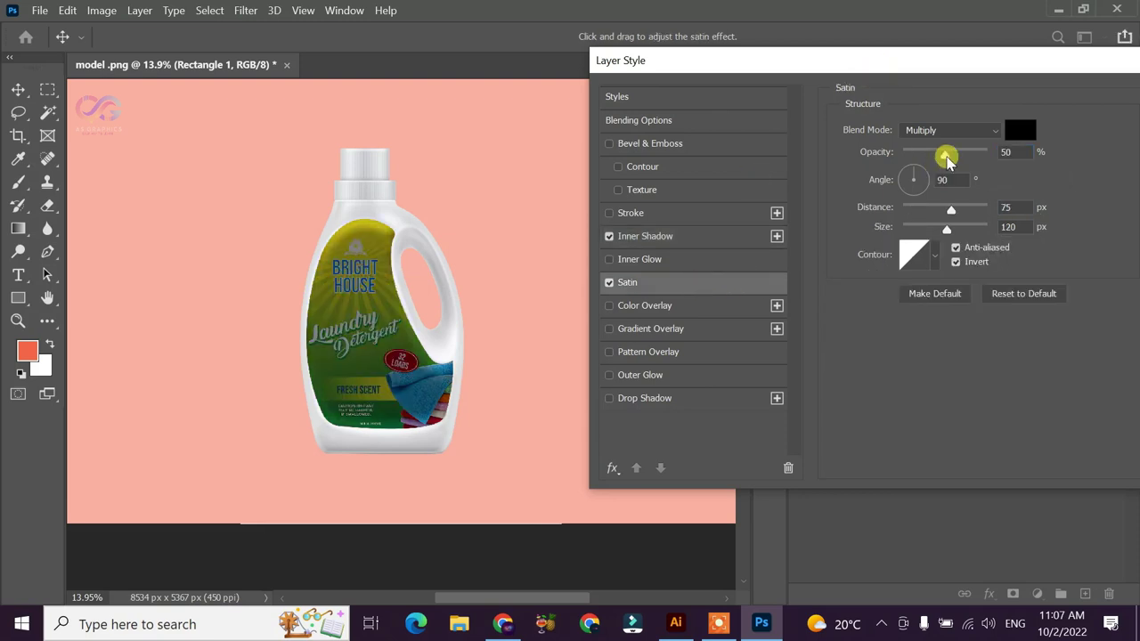
{"action": "mouse_move", "coordinate": [945, 158]}
{"action": "left_mouse_down"}
{"action": "mouse_move", "coordinate": [904, 166]}
{"action": "mouse_move", "coordinate": [920, 170]}
{"action": "left_mouse_up"}
{"action": "left_click", "coordinate": [934, 255]}
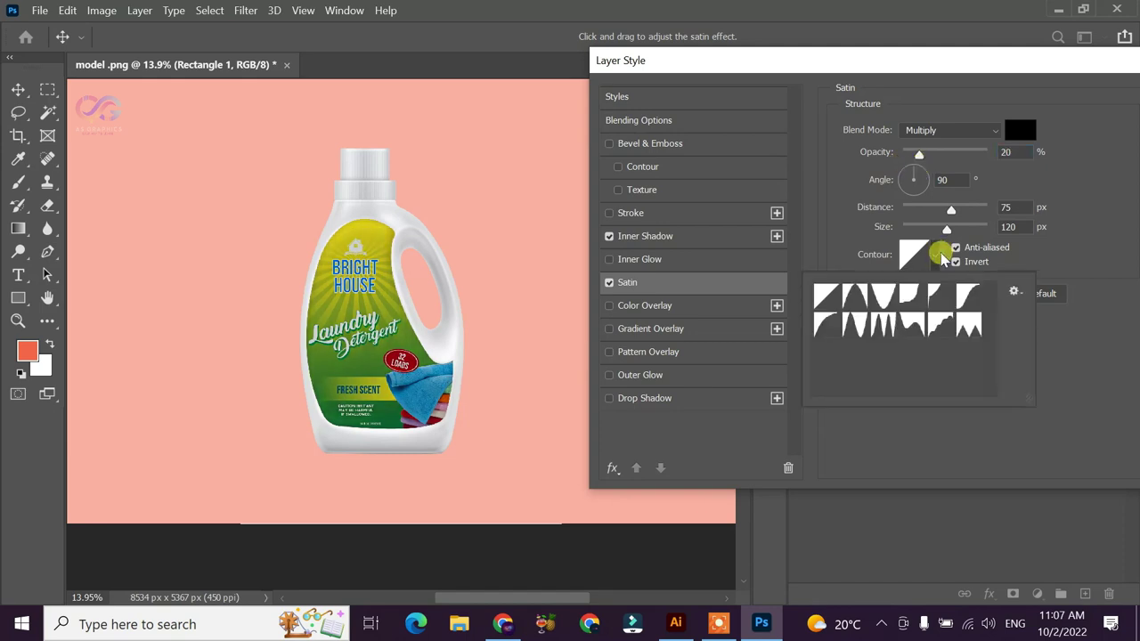
{"action": "left_click", "coordinate": [883, 295]}
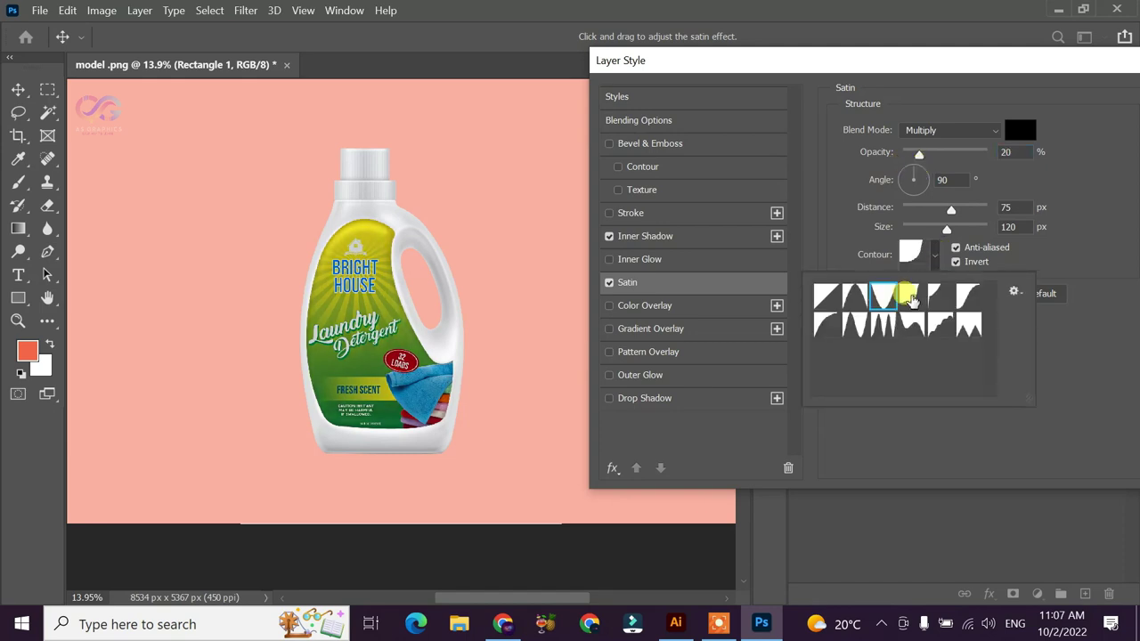
{"action": "left_click", "coordinate": [853, 297]}
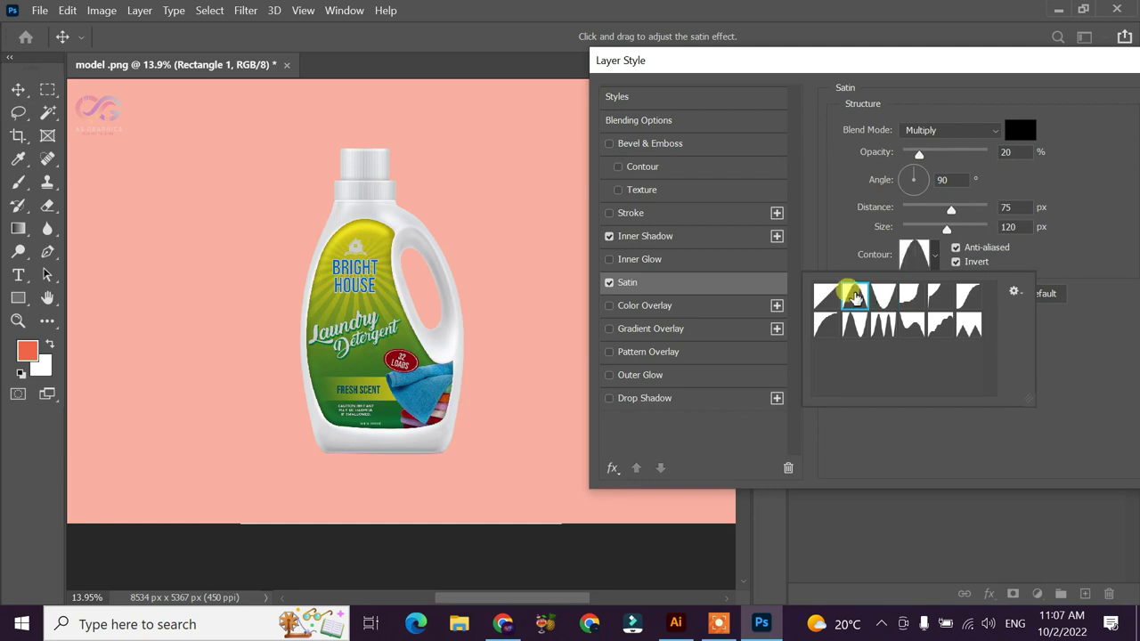
{"action": "left_click", "coordinate": [937, 299]}
{"action": "left_click", "coordinate": [968, 297]}
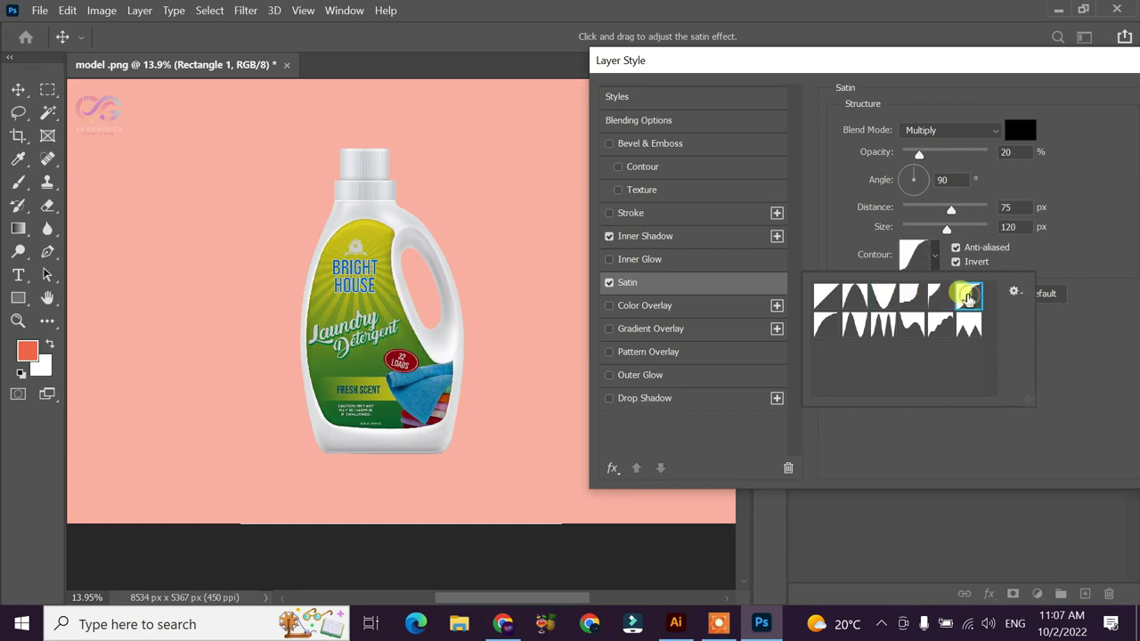
{"action": "left_click", "coordinate": [940, 328]}
{"action": "left_click", "coordinate": [912, 326]}
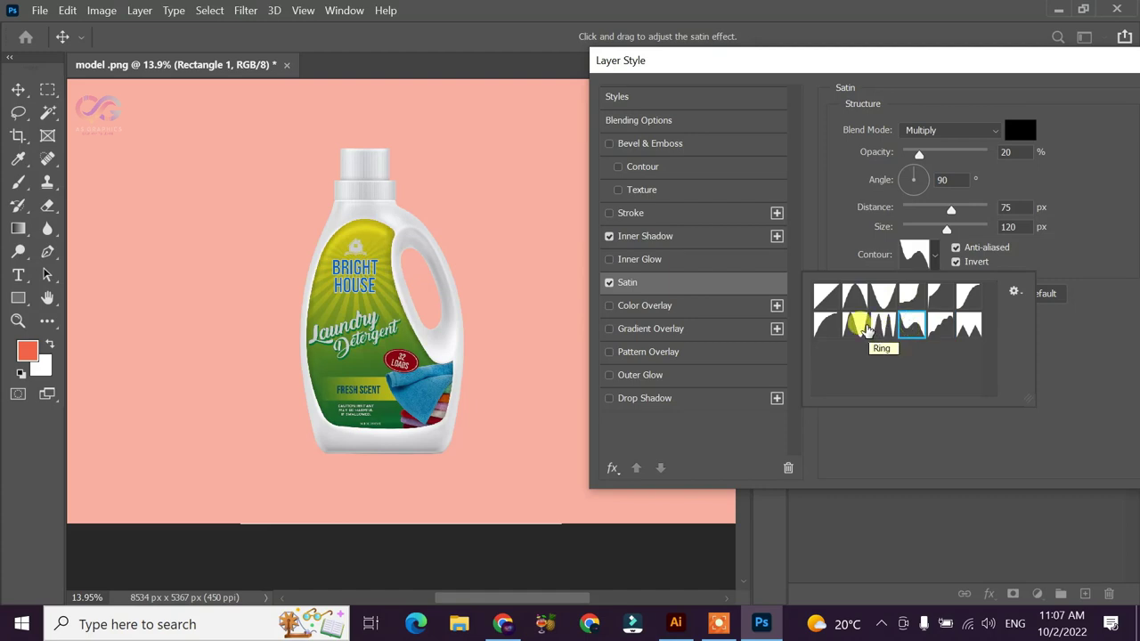
After trying Ring and Linear contours, settle on the Cone contour for the satin
{"action": "left_click", "coordinate": [880, 326]}
{"action": "left_click", "coordinate": [853, 325]}
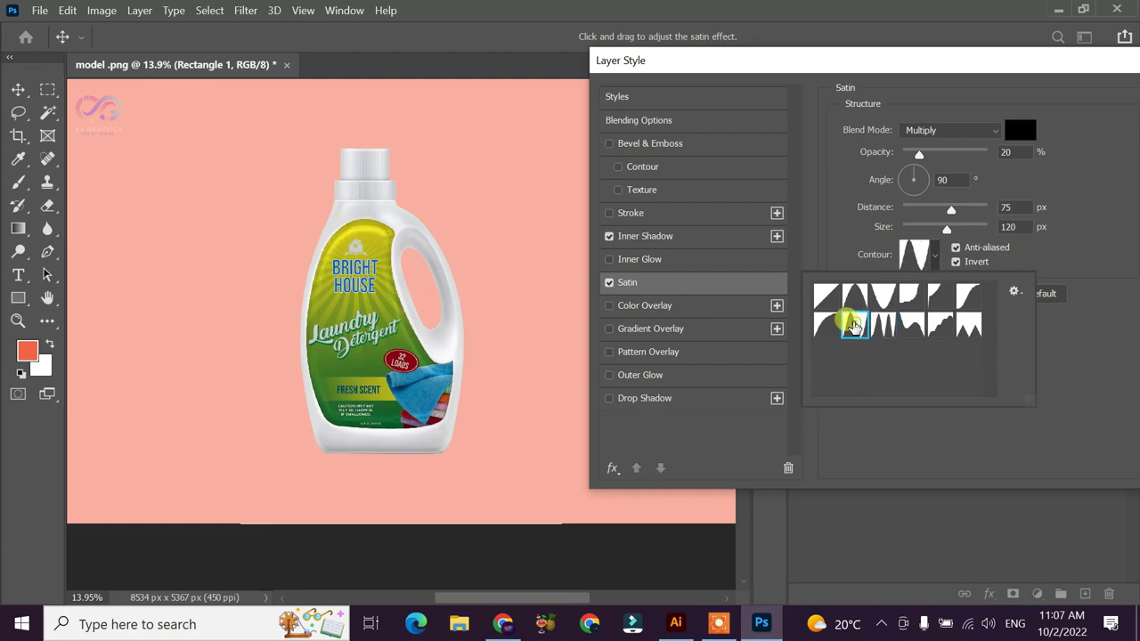
{"action": "left_click", "coordinate": [826, 326]}
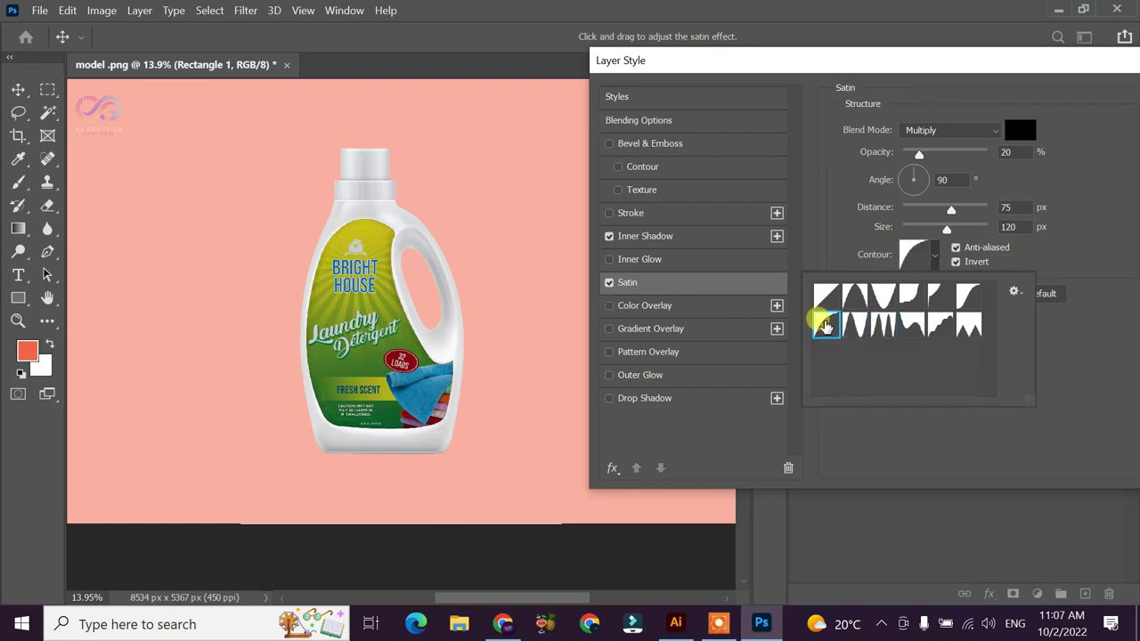
{"action": "left_click", "coordinate": [826, 298]}
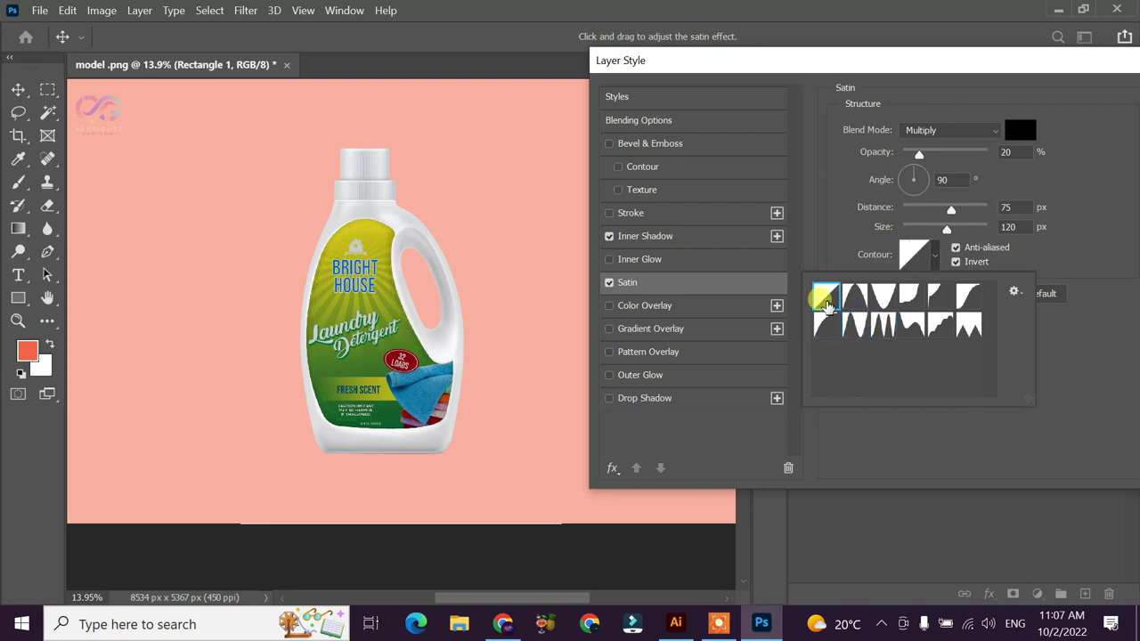
{"action": "left_click", "coordinate": [856, 299]}
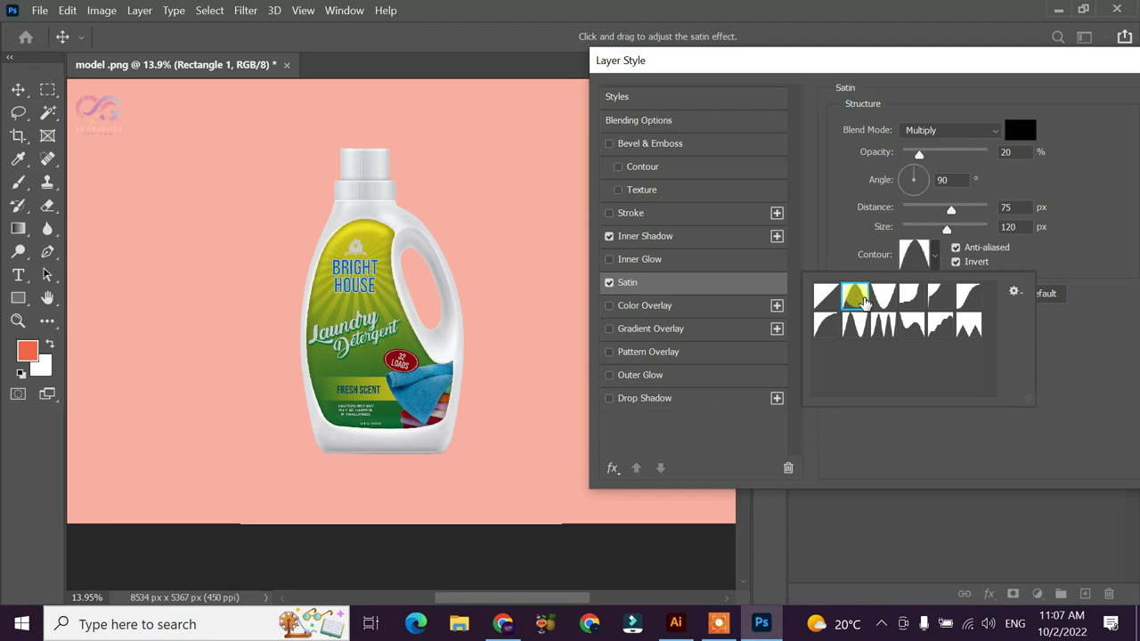
{"action": "left_click", "coordinate": [1072, 356]}
{"action": "mouse_move", "coordinate": [788, 58]}
{"action": "left_mouse_down"}
{"action": "mouse_move", "coordinate": [770, 59]}
{"action": "mouse_move", "coordinate": [736, 96]}
{"action": "left_mouse_up"}
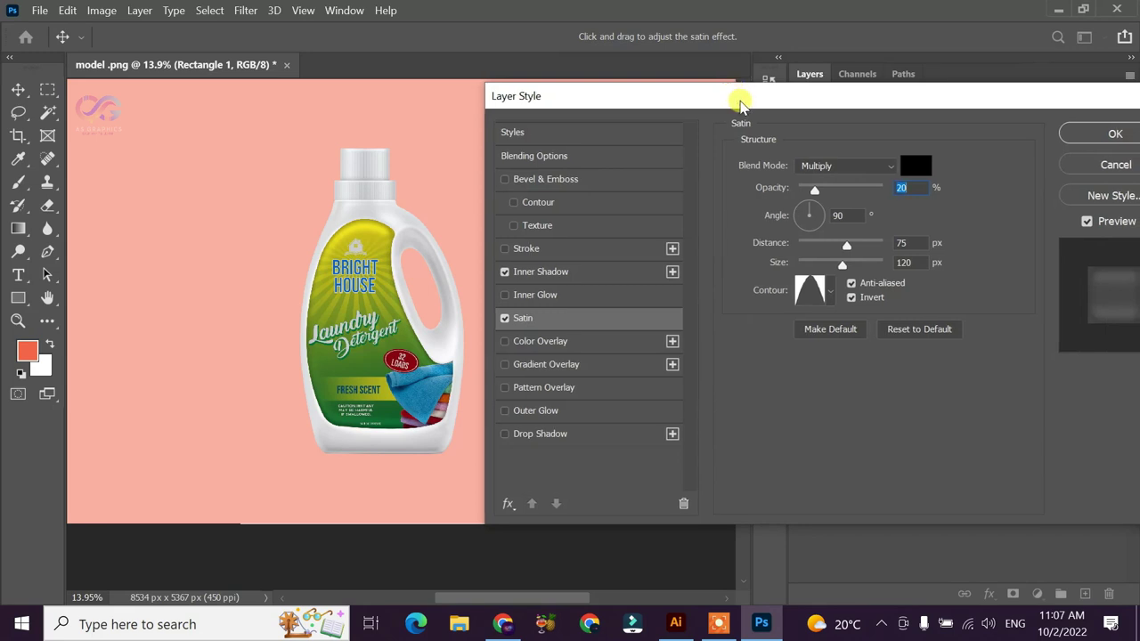
{"action": "left_click_drag", "start_coordinate": [739, 98], "coordinate": [748, 104]}
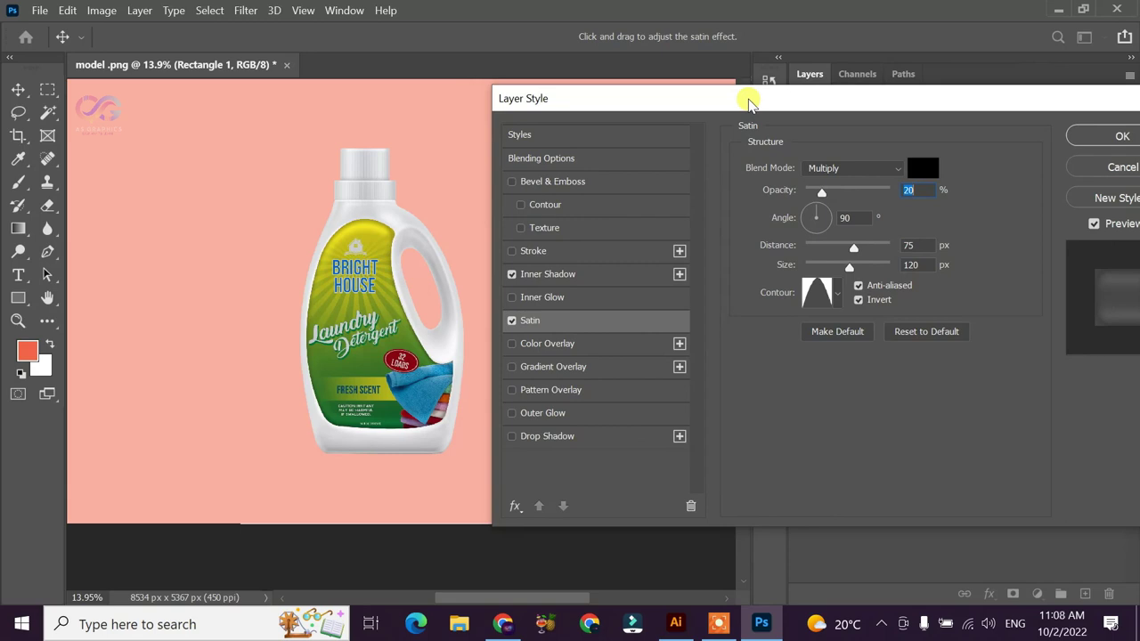
{"action": "left_click_drag", "start_coordinate": [748, 105], "coordinate": [761, 98]}
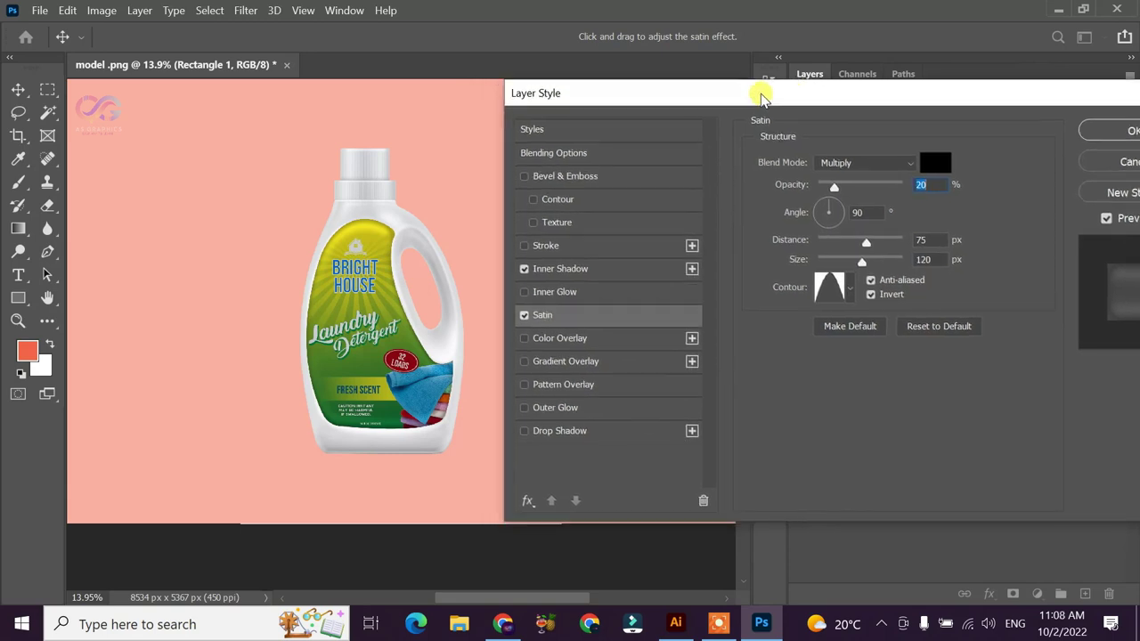
Apply the inner shadow and satin effects, toggling each off and on to compare
{"action": "key", "text": "Return"}
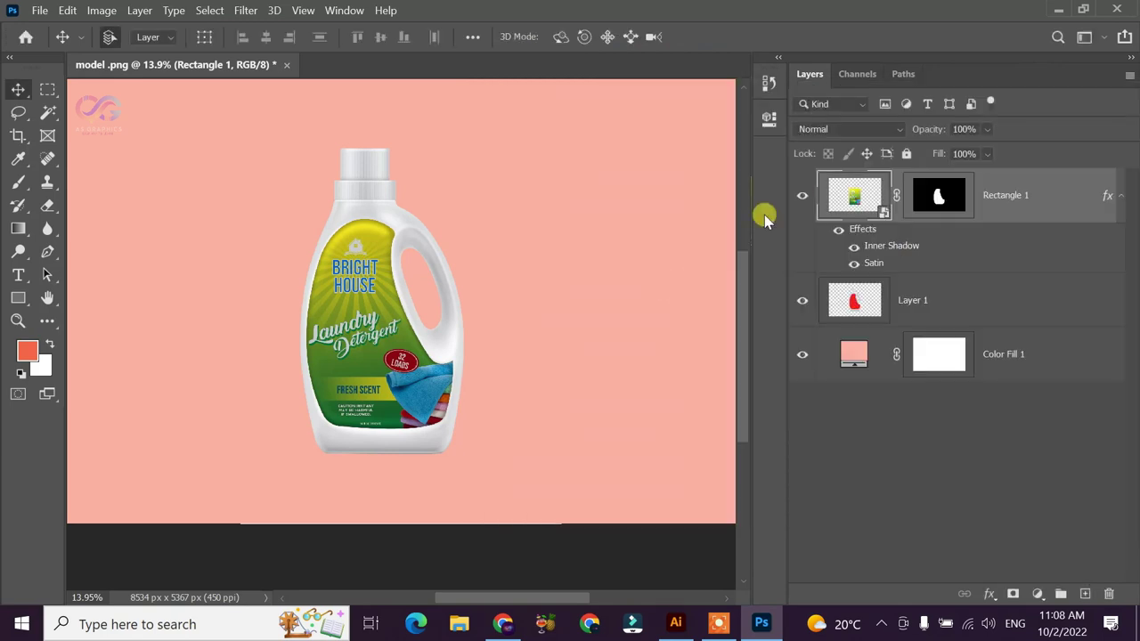
{"action": "left_click", "coordinate": [853, 247]}
{"action": "left_click", "coordinate": [853, 263]}
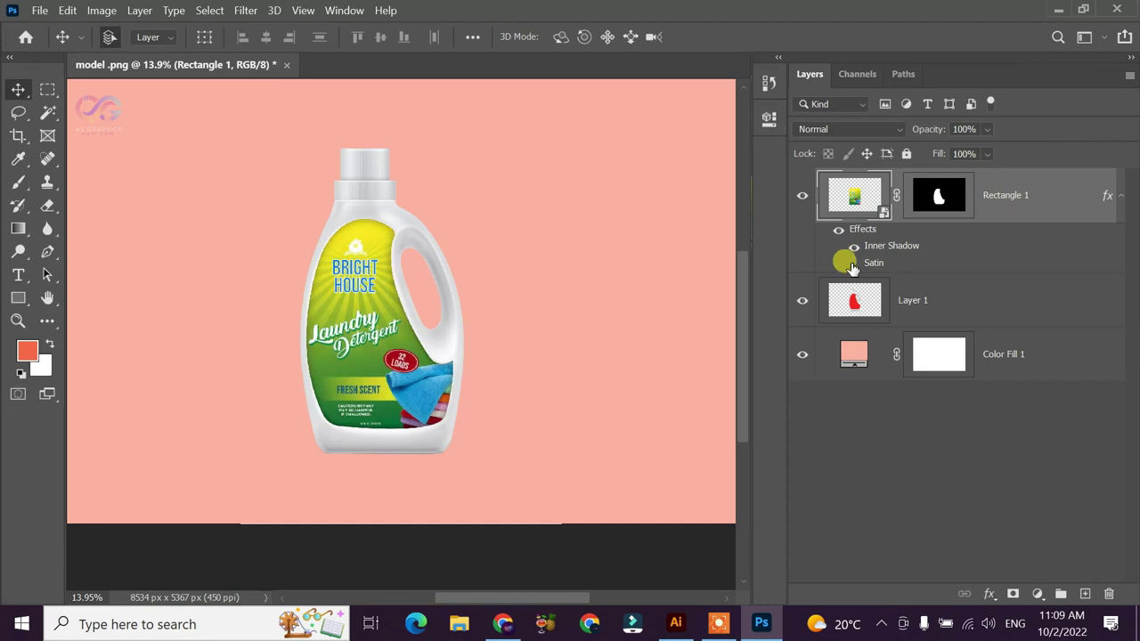
{"action": "left_click", "coordinate": [854, 263]}
{"action": "scroll", "coordinate": [411, 297], "scroll_direction": "down", "scroll_amount": 1}
Recolour the Color Fill 1 backdrop to green 61922b sampled from the bottle label
{"action": "left_click", "coordinate": [851, 350]}
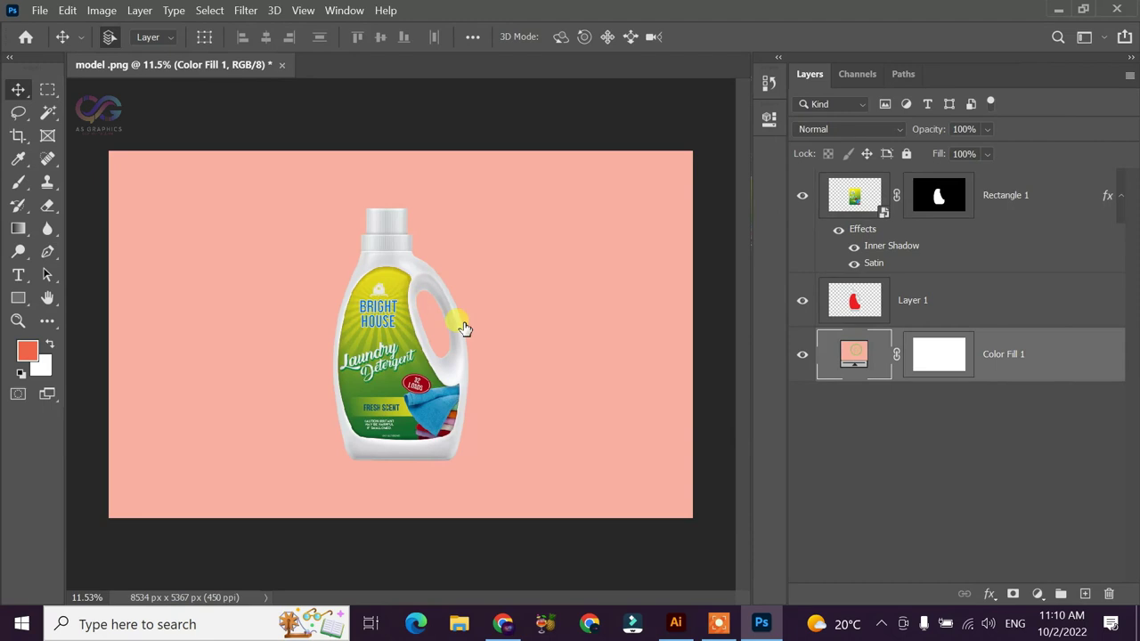
{"action": "left_click", "coordinate": [393, 263]}
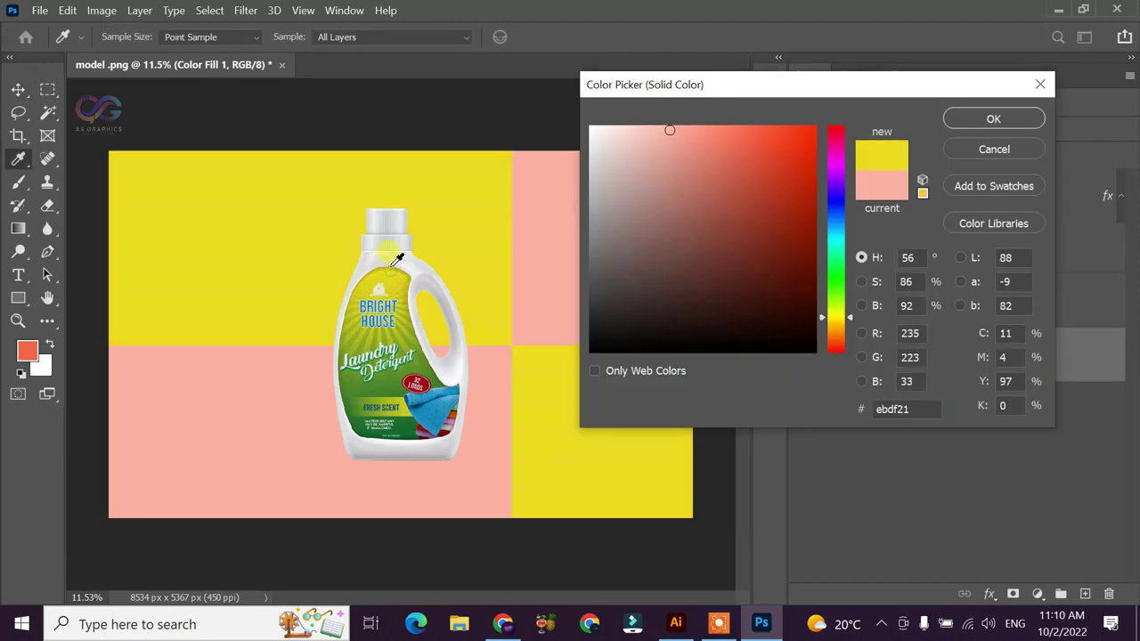
{"action": "left_click", "coordinate": [367, 397]}
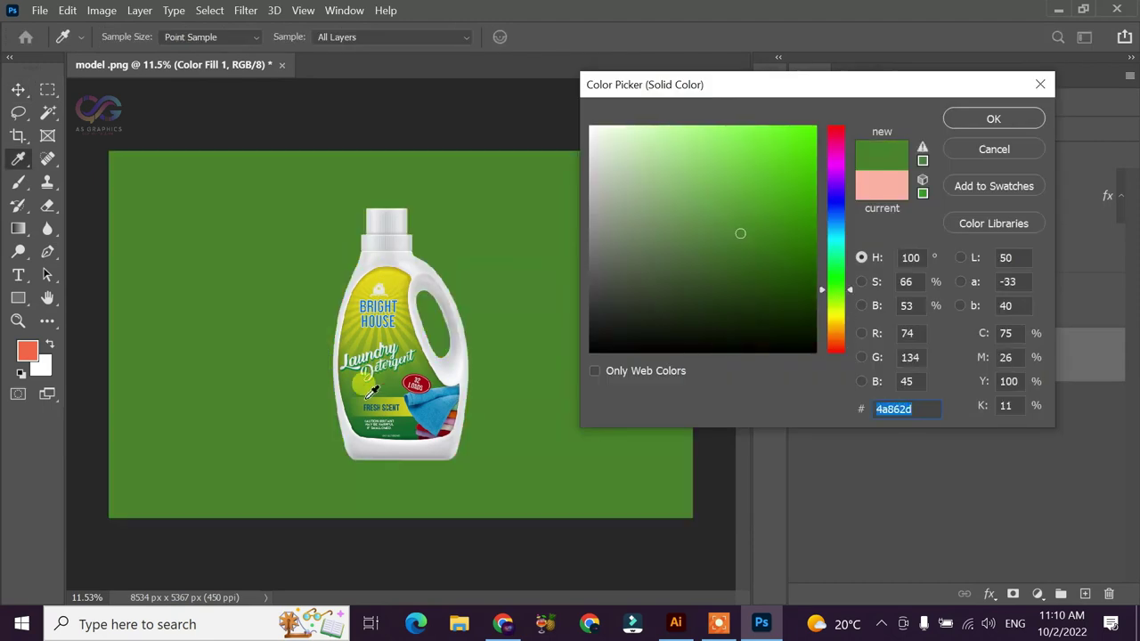
{"action": "left_click", "coordinate": [381, 338]}
{"action": "left_click", "coordinate": [383, 330]}
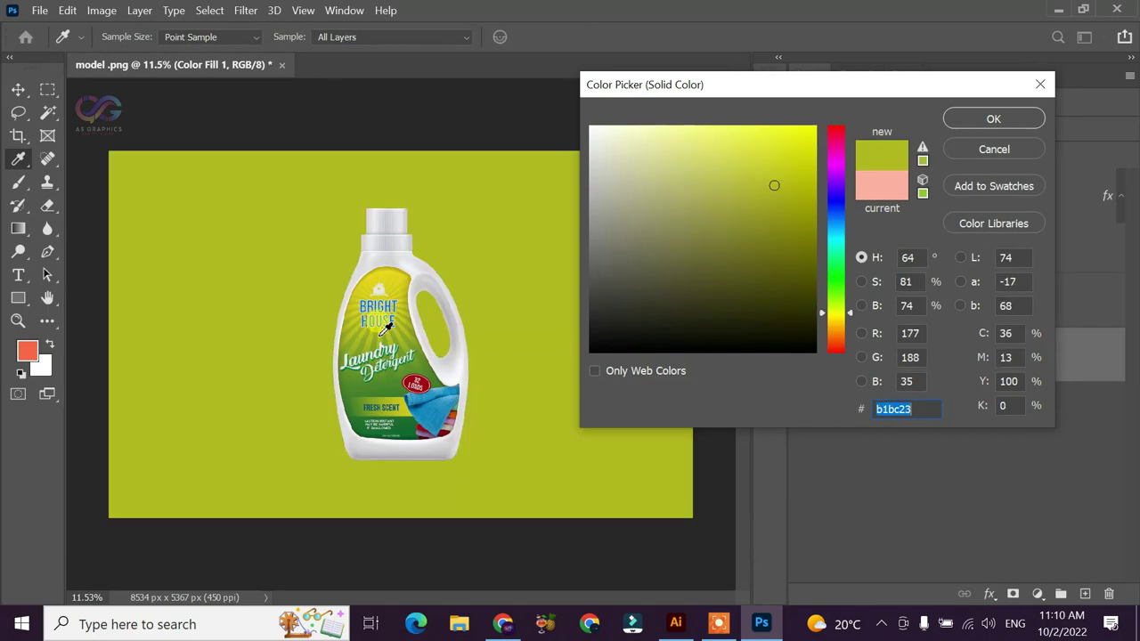
{"action": "left_click", "coordinate": [407, 338]}
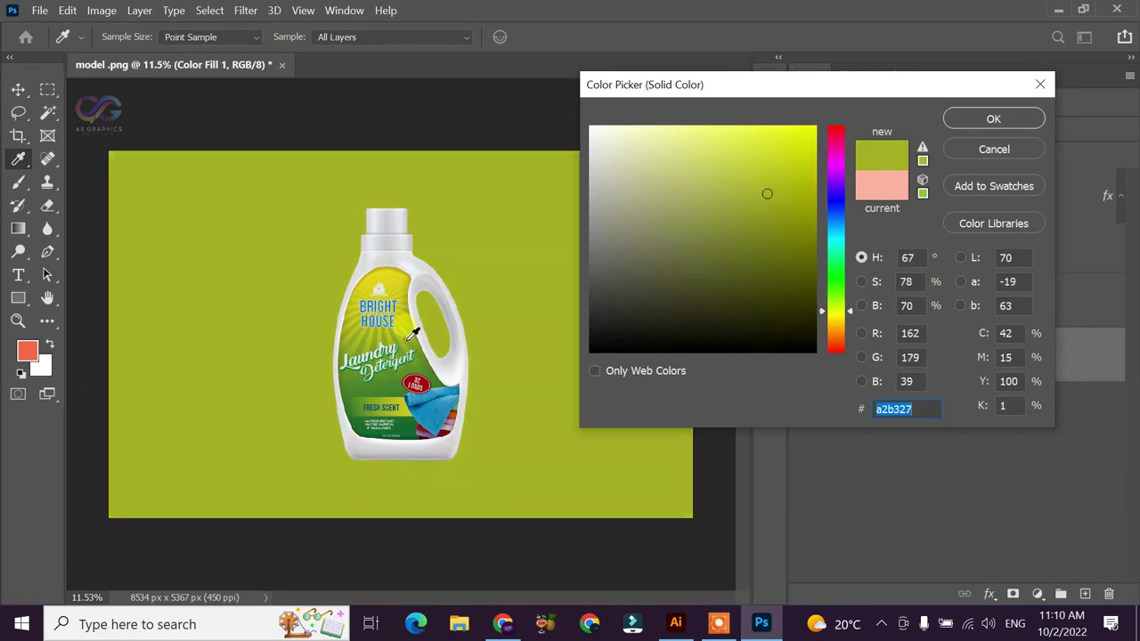
{"action": "left_click", "coordinate": [400, 360]}
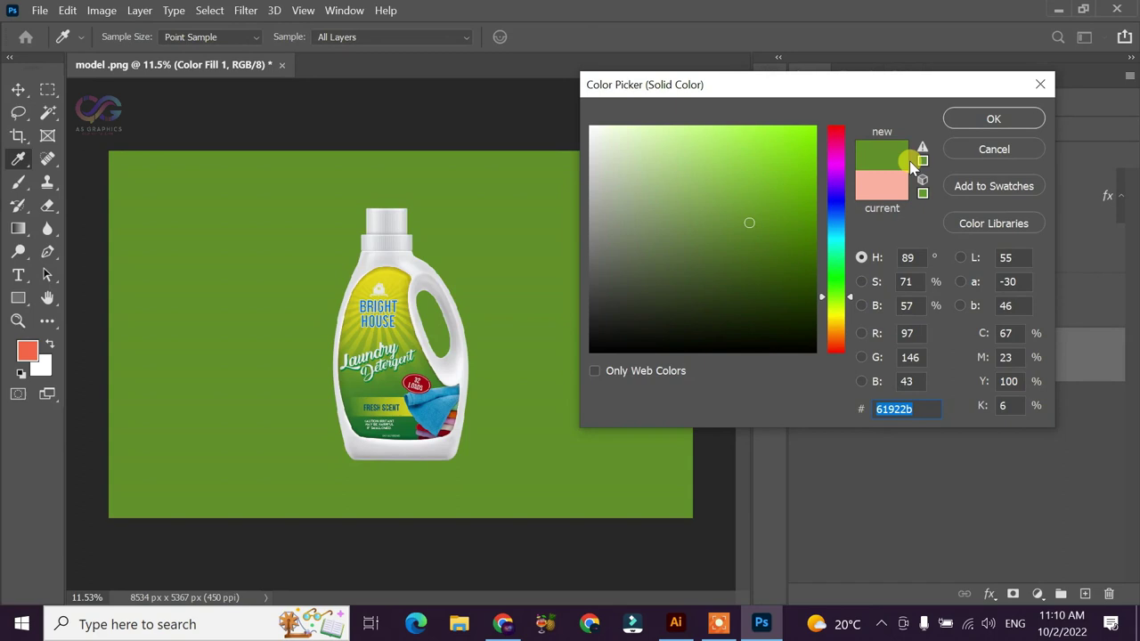
{"action": "left_click", "coordinate": [960, 123]}
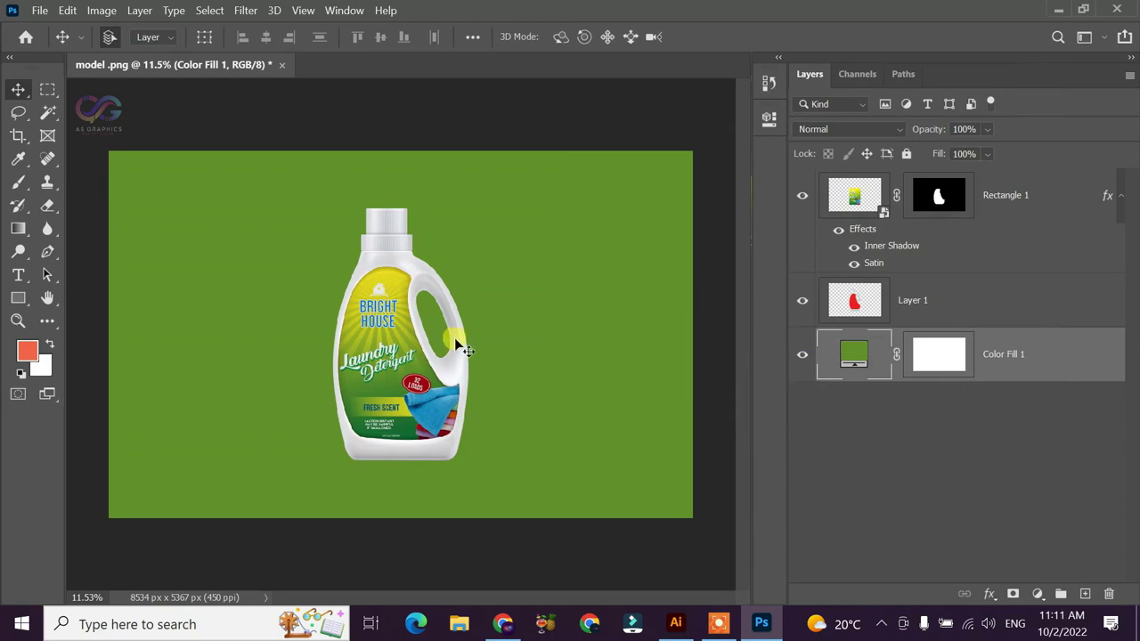
{"action": "key", "text": "alt+Tab"}
Carry the downloaded gray-product-presentation JPG from Chrome's download bar over to Photoshop
{"action": "left_click", "coordinate": [280, 117]}
{"action": "left_click", "coordinate": [847, 117]}
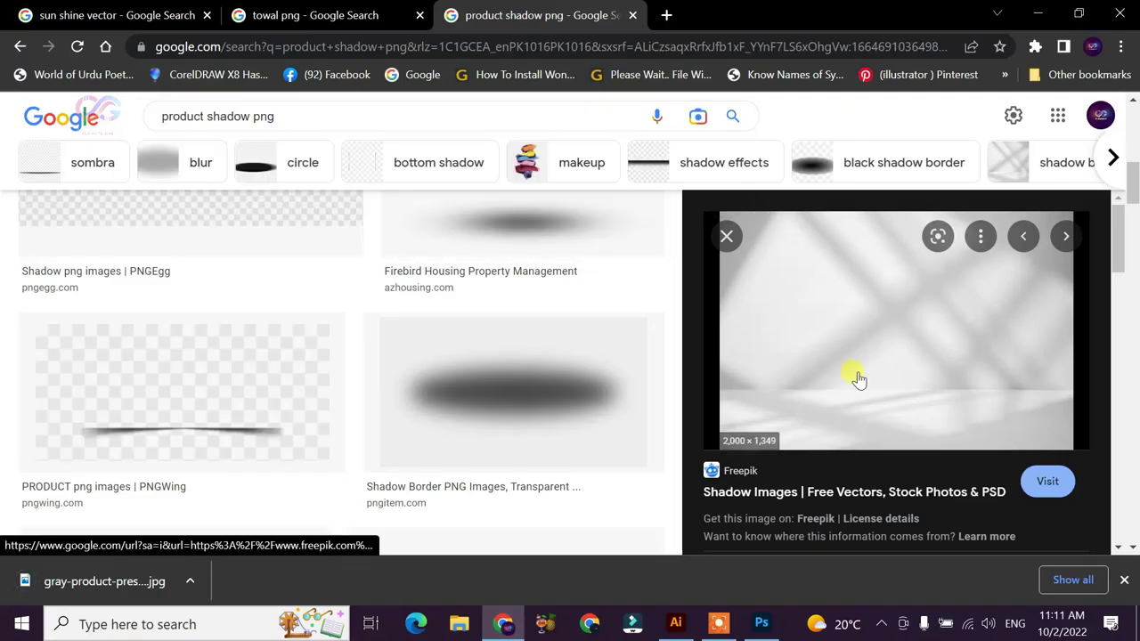
{"action": "left_click_drag", "start_coordinate": [183, 575], "coordinate": [765, 633]}
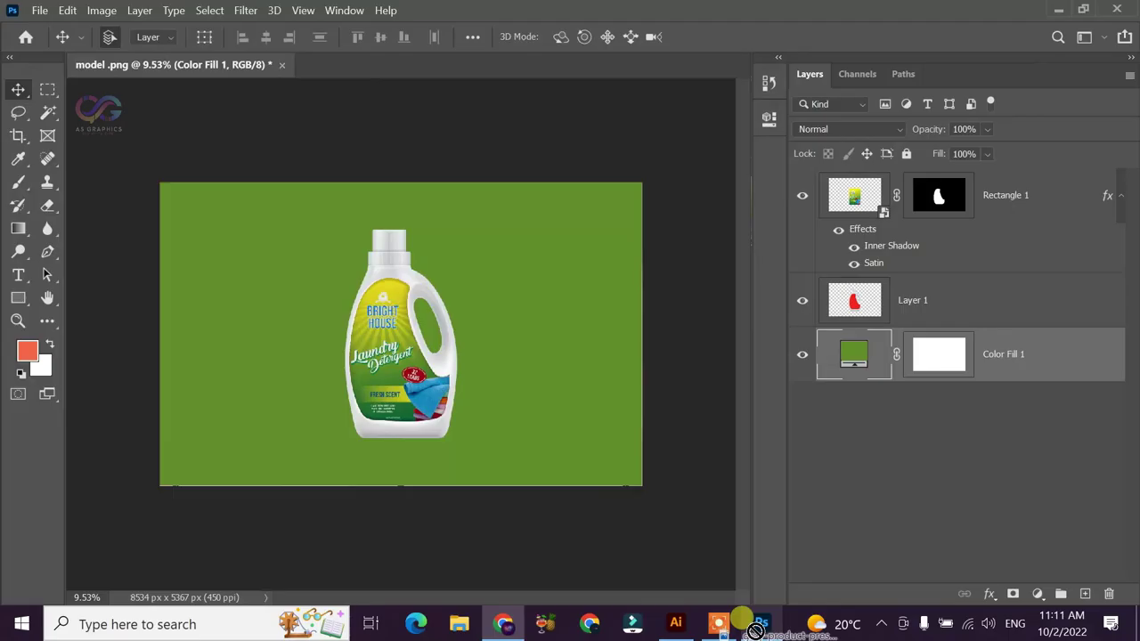
Place the window-shadow photo enlarged to fill the canvas as a Multiply layer over the green fill
{"action": "left_click_drag", "start_coordinate": [764, 632], "coordinate": [410, 385]}
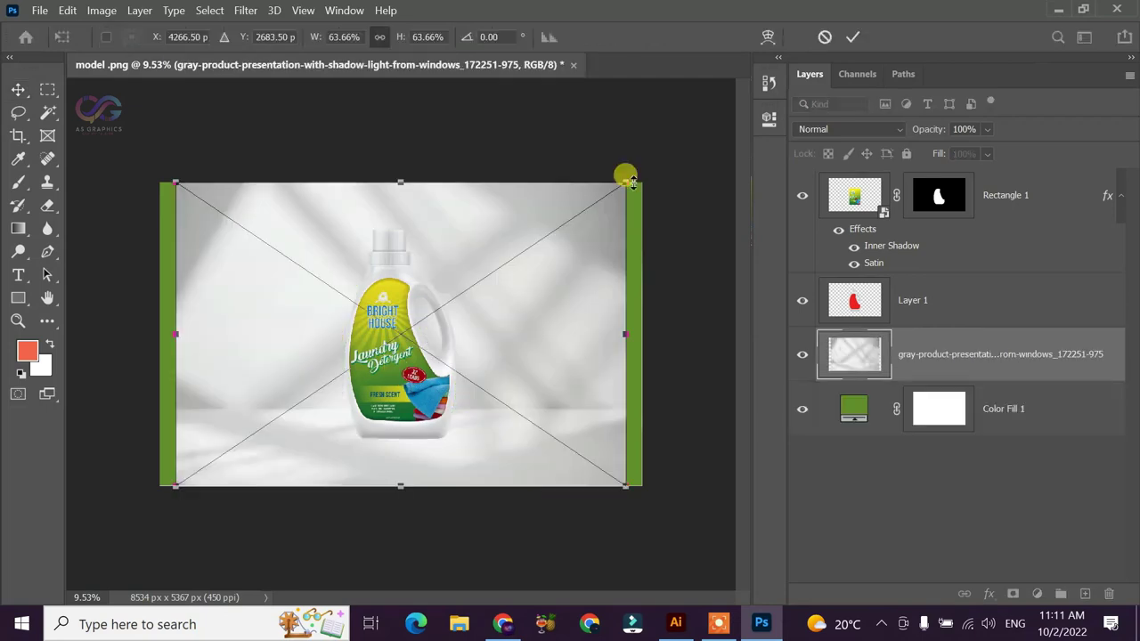
{"action": "left_click_drag", "start_coordinate": [631, 183], "coordinate": [655, 163]}
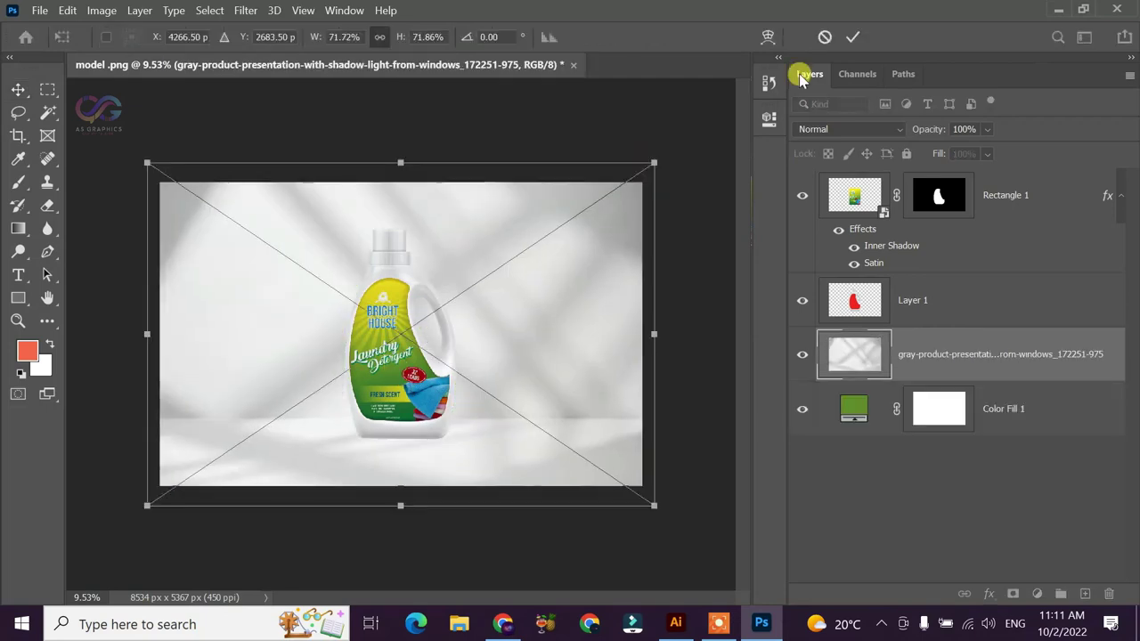
{"action": "key", "text": "Return"}
{"action": "left_click_drag", "start_coordinate": [422, 442], "coordinate": [647, 539]}
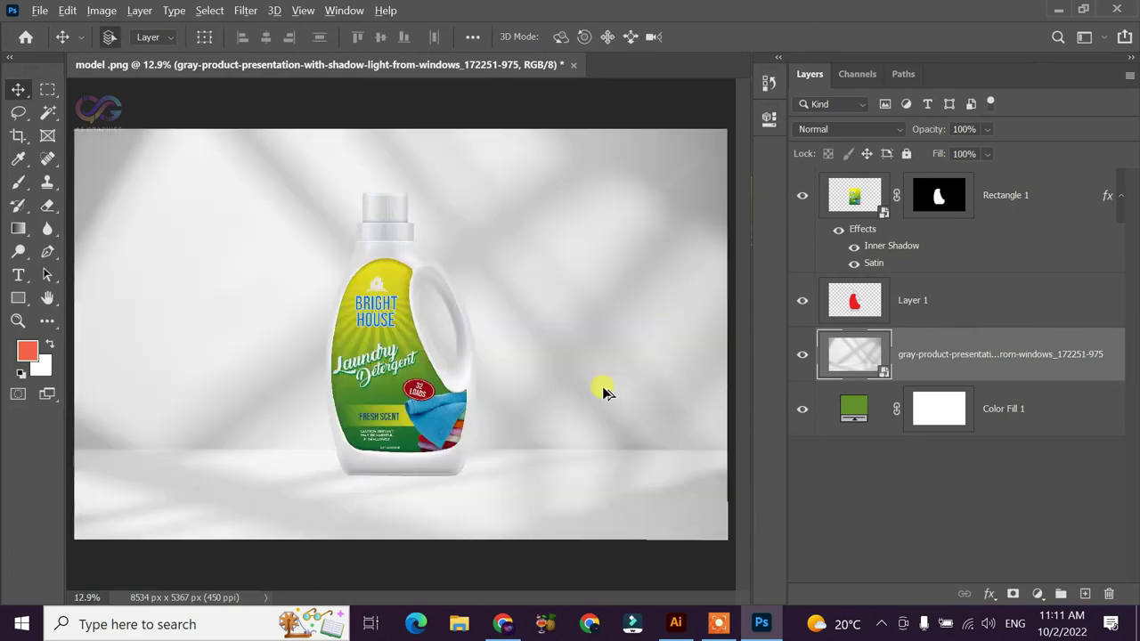
{"action": "left_click", "coordinate": [821, 129]}
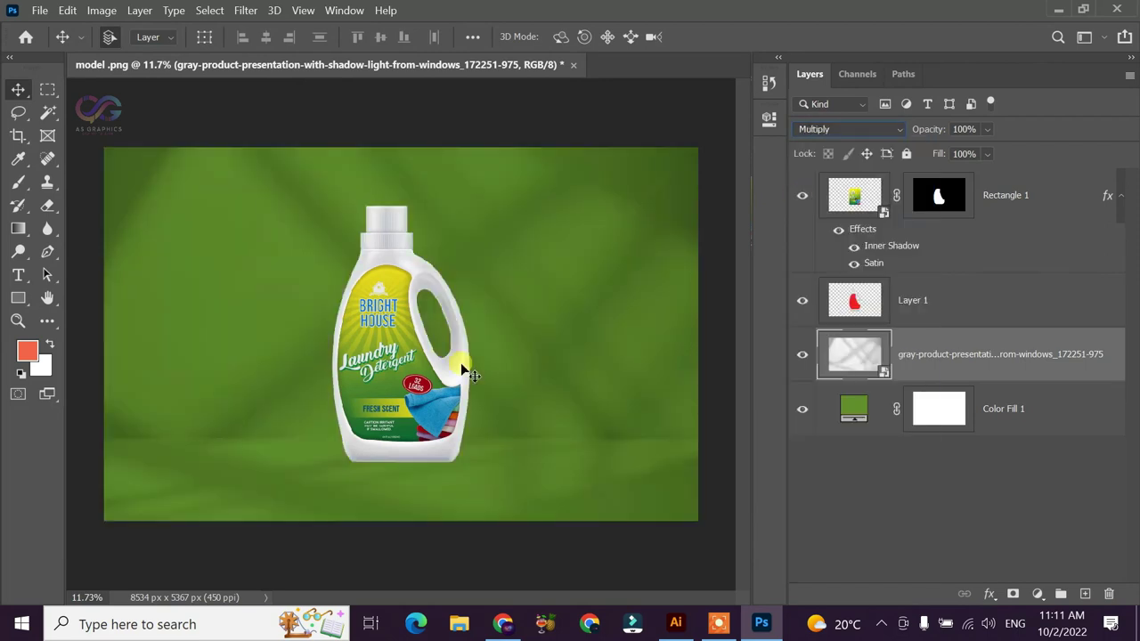
{"action": "left_click", "coordinate": [460, 363]}
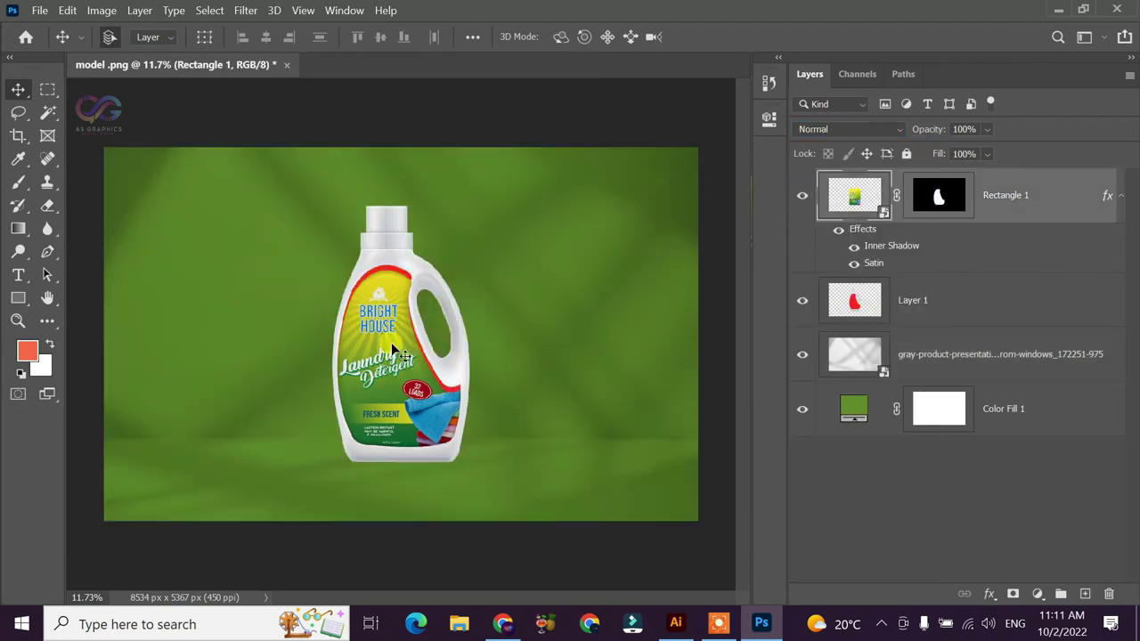
{"action": "key", "text": "ctrl+z"}
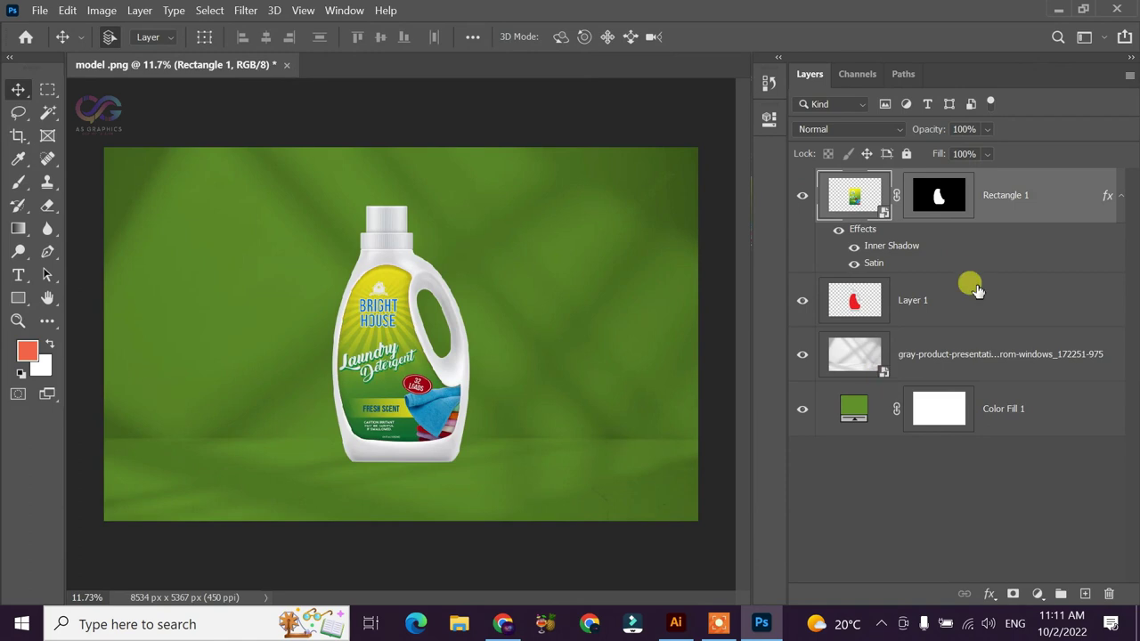
{"action": "left_click", "coordinate": [970, 285]}
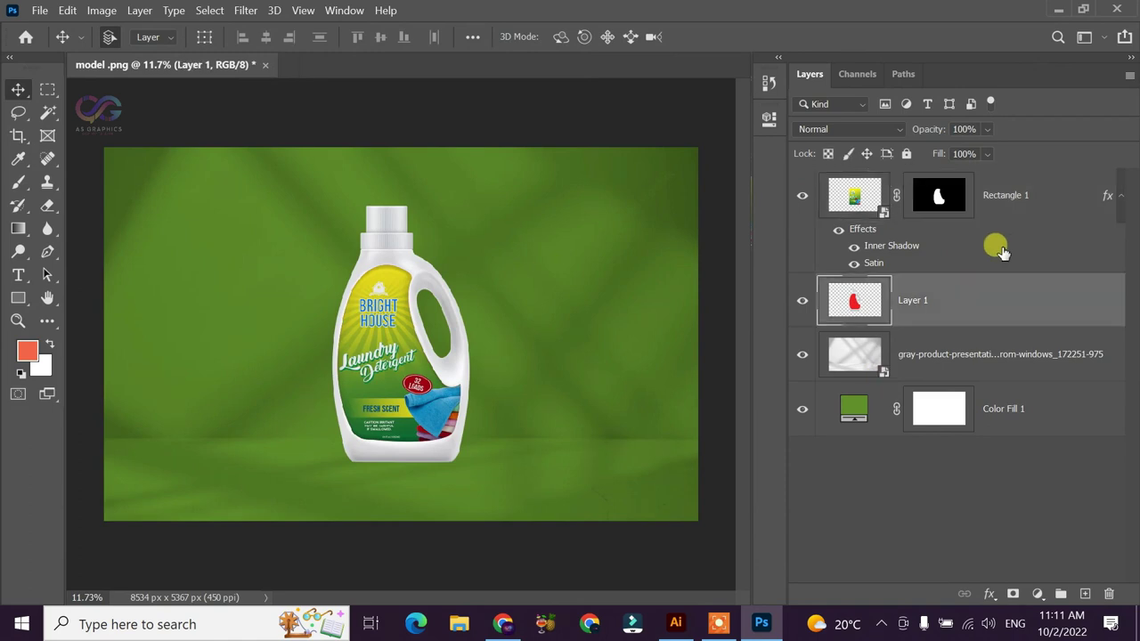
Recolour the Color Fill 1 backdrop to light yellow fbf465, sampled from the bottle label
{"action": "left_click", "coordinate": [846, 408]}
{"action": "double_click", "coordinate": [853, 408]}
{"action": "left_click", "coordinate": [401, 261]}
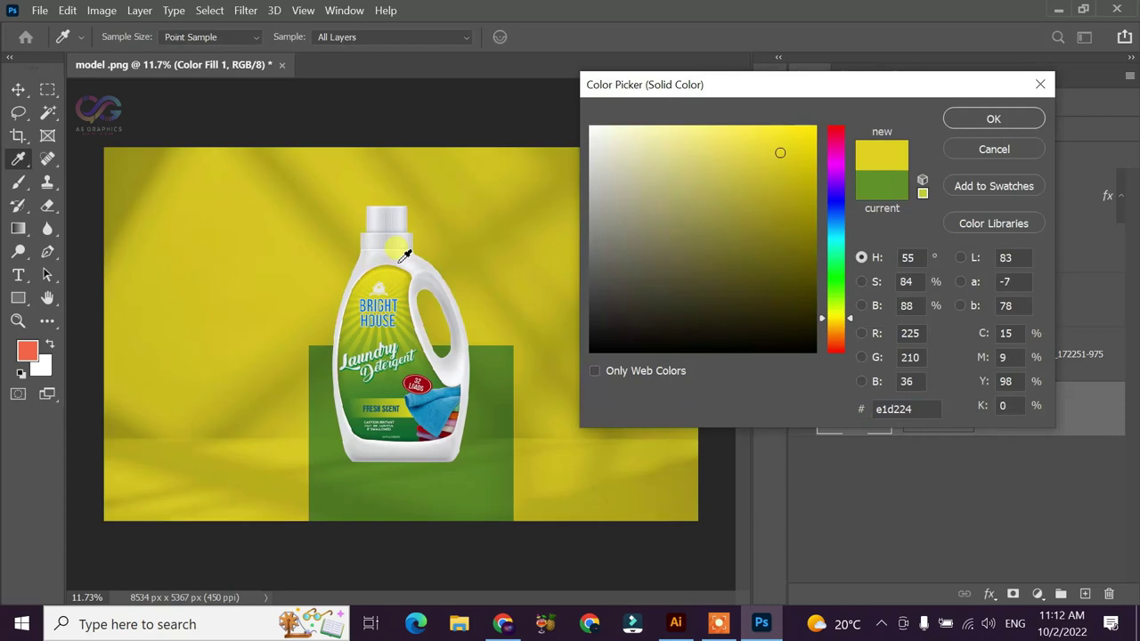
{"action": "left_click_drag", "start_coordinate": [661, 88], "coordinate": [803, 101]}
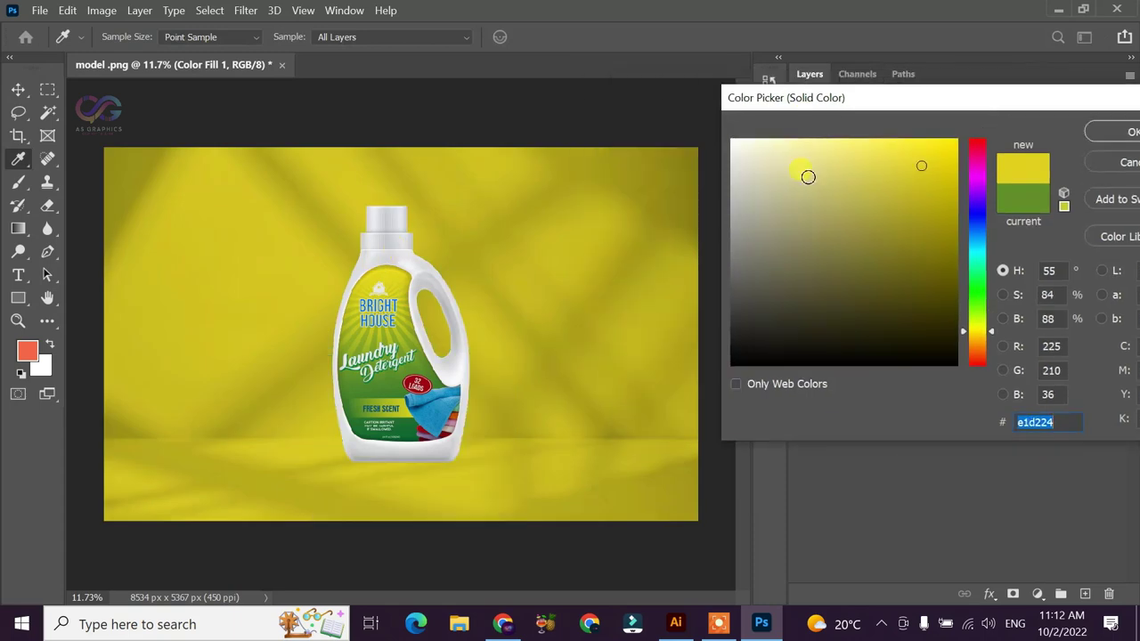
{"action": "mouse_move", "coordinate": [805, 183]}
{"action": "left_mouse_down"}
{"action": "mouse_move", "coordinate": [772, 223]}
{"action": "mouse_move", "coordinate": [738, 240]}
{"action": "mouse_move", "coordinate": [713, 168]}
{"action": "mouse_move", "coordinate": [796, 151]}
{"action": "mouse_move", "coordinate": [760, 128]}
{"action": "mouse_move", "coordinate": [793, 133]}
{"action": "left_mouse_up"}
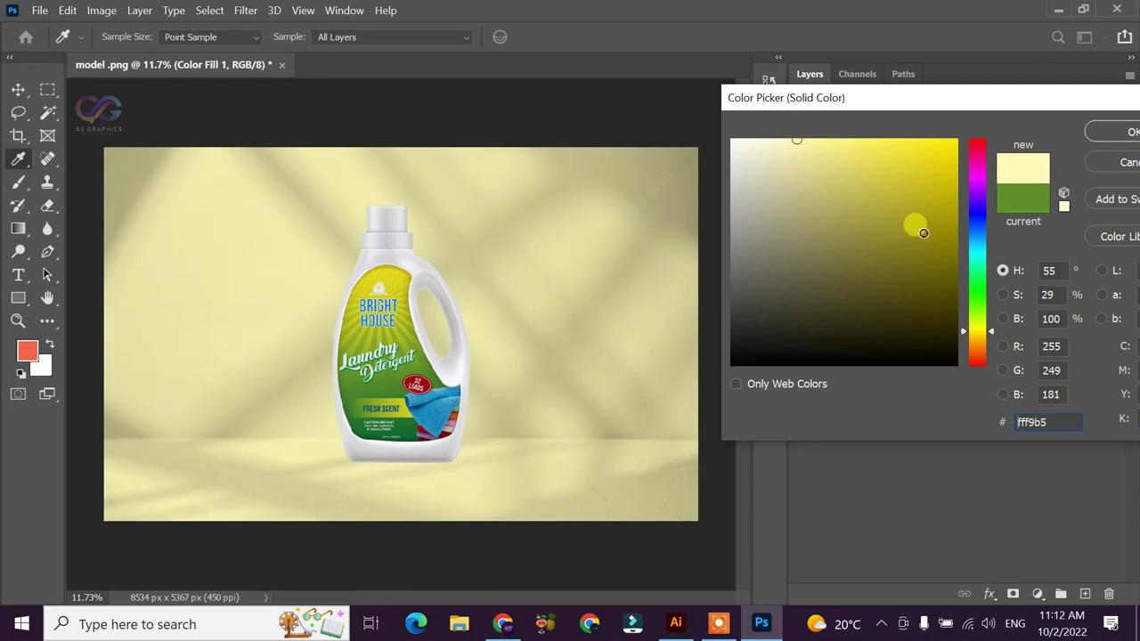
{"action": "left_click_drag", "start_coordinate": [914, 226], "coordinate": [924, 229]}
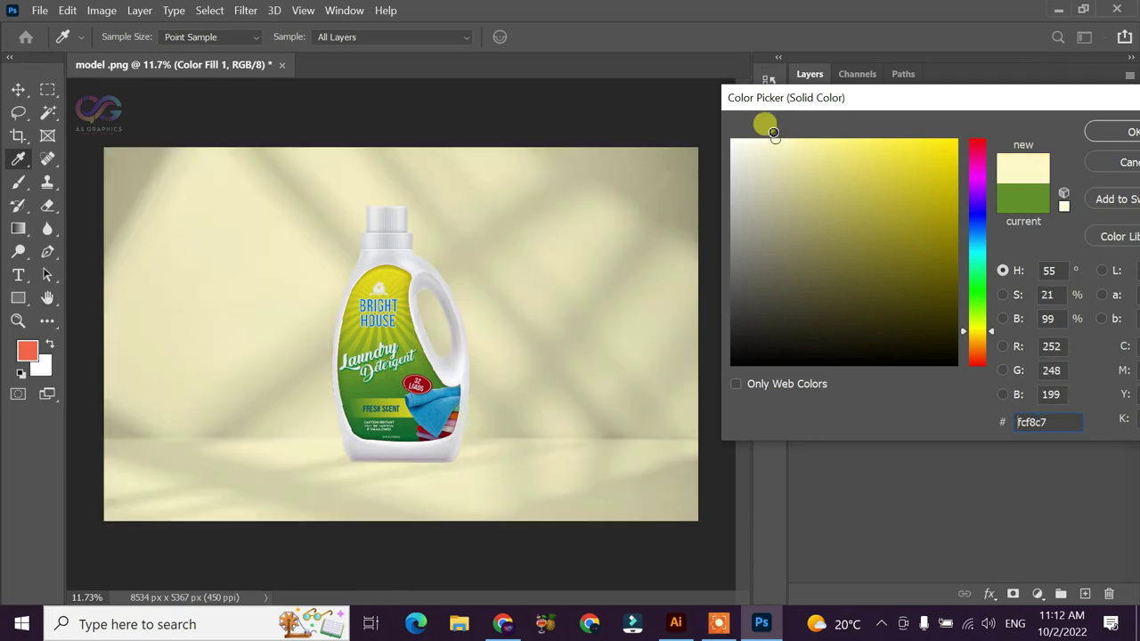
{"action": "left_click_drag", "start_coordinate": [773, 132], "coordinate": [775, 140]}
{"action": "left_click_drag", "start_coordinate": [977, 147], "coordinate": [978, 127]}
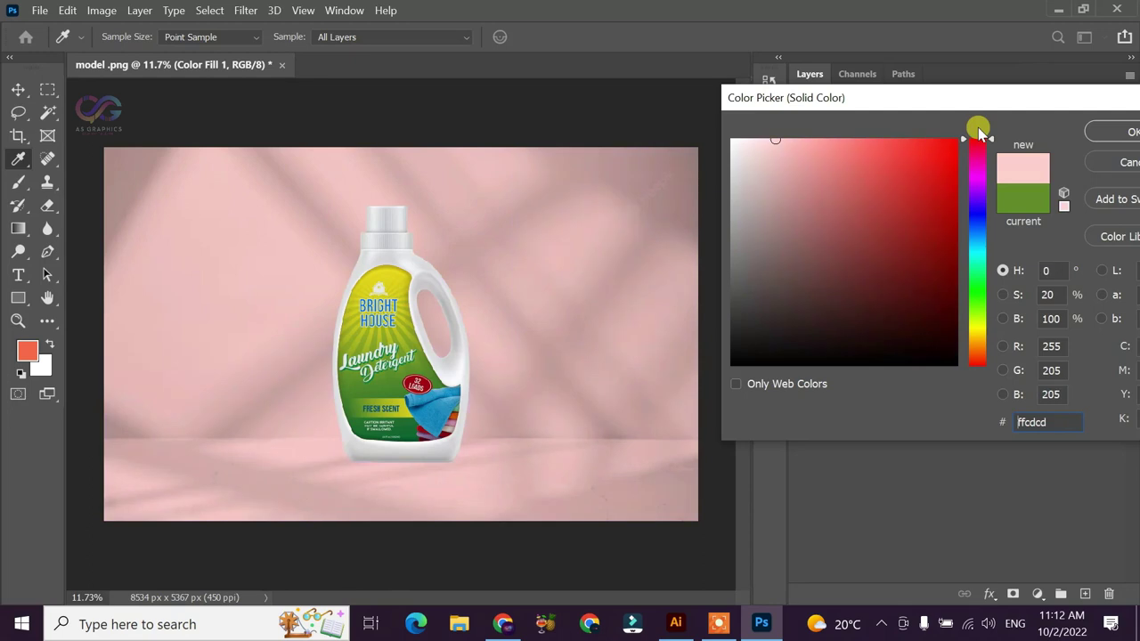
{"action": "left_click", "coordinate": [407, 276]}
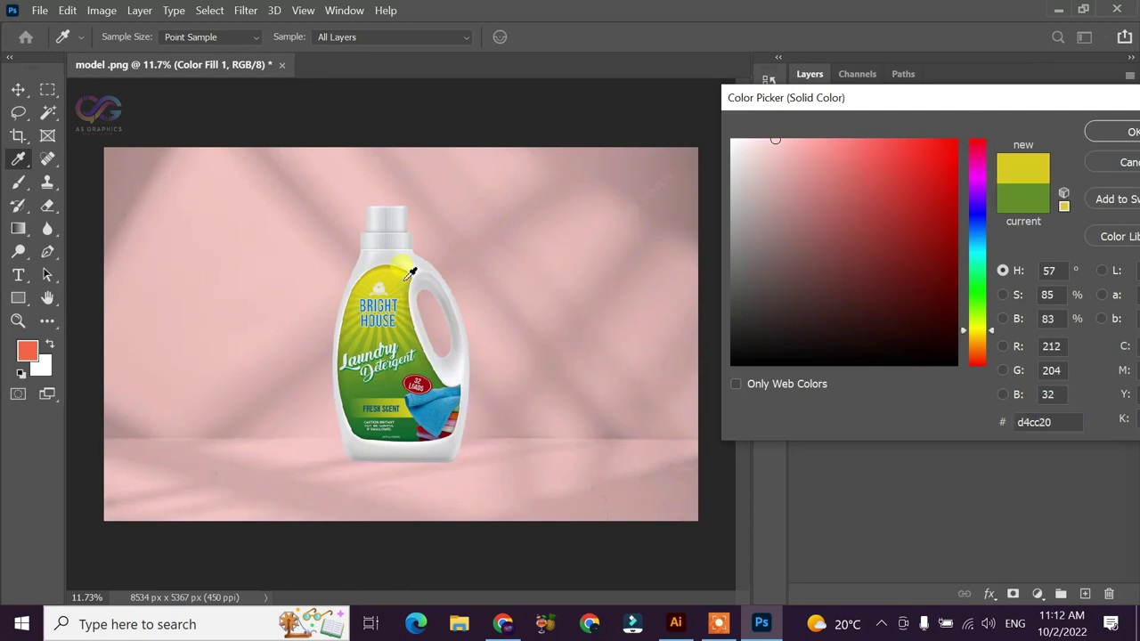
{"action": "left_click_drag", "start_coordinate": [855, 100], "coordinate": [840, 100]}
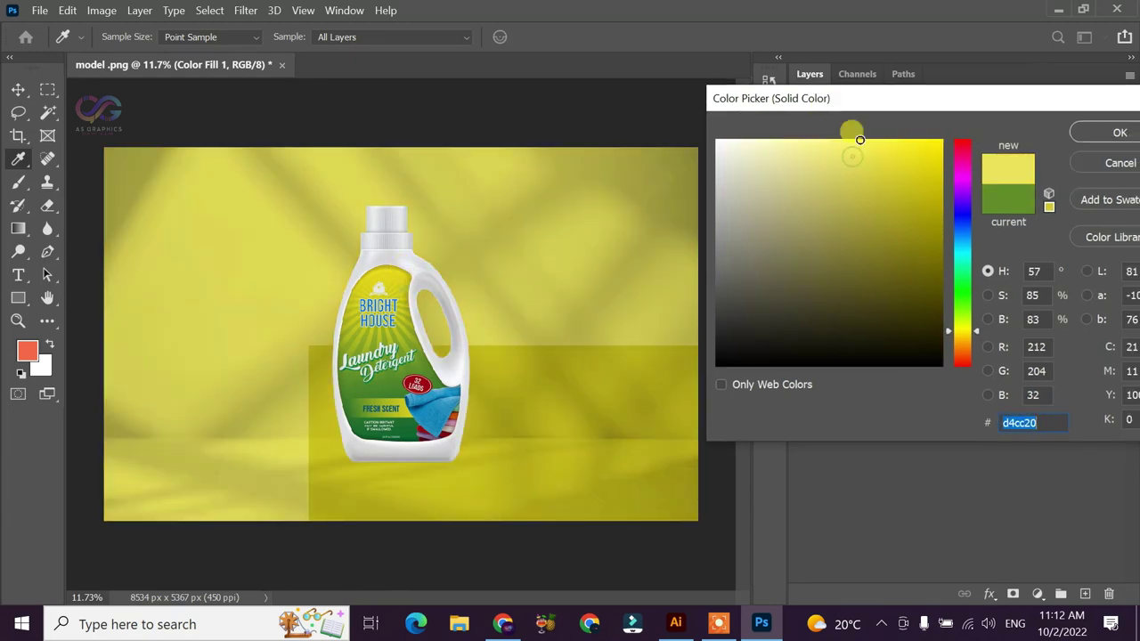
{"action": "mouse_move", "coordinate": [853, 141]}
{"action": "left_mouse_down"}
{"action": "mouse_move", "coordinate": [899, 167]}
{"action": "mouse_move", "coordinate": [876, 168]}
{"action": "left_mouse_up"}
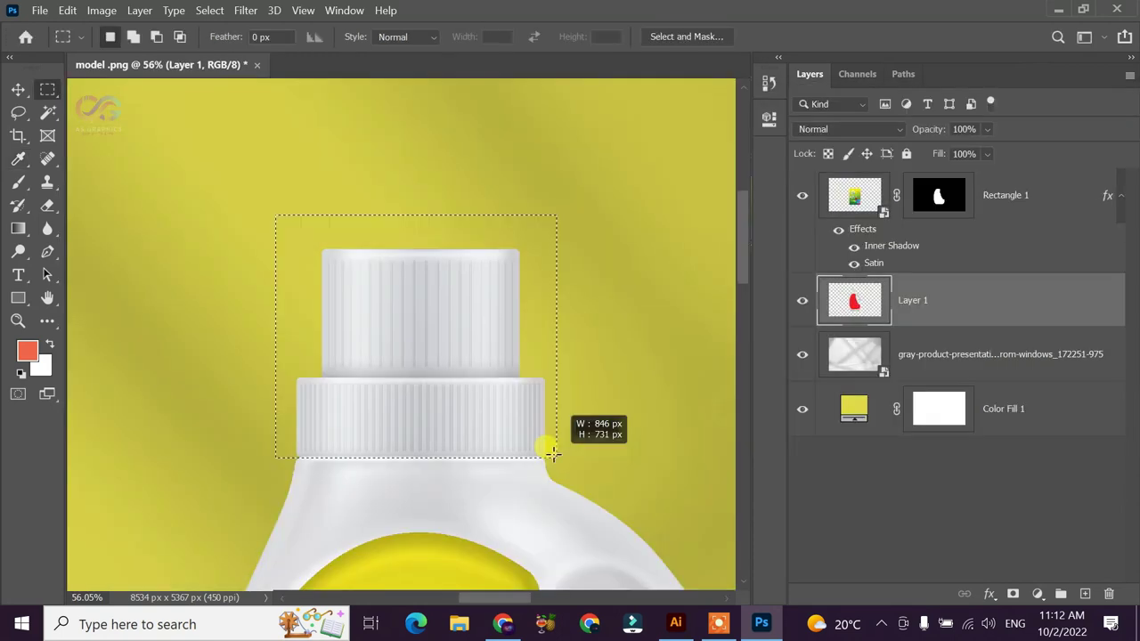
Marquee the bottle cap and create a new Layer 2 above Layer 1
{"action": "left_click_drag", "start_coordinate": [553, 454], "coordinate": [556, 454]}
{"action": "left_click", "coordinate": [556, 454]}
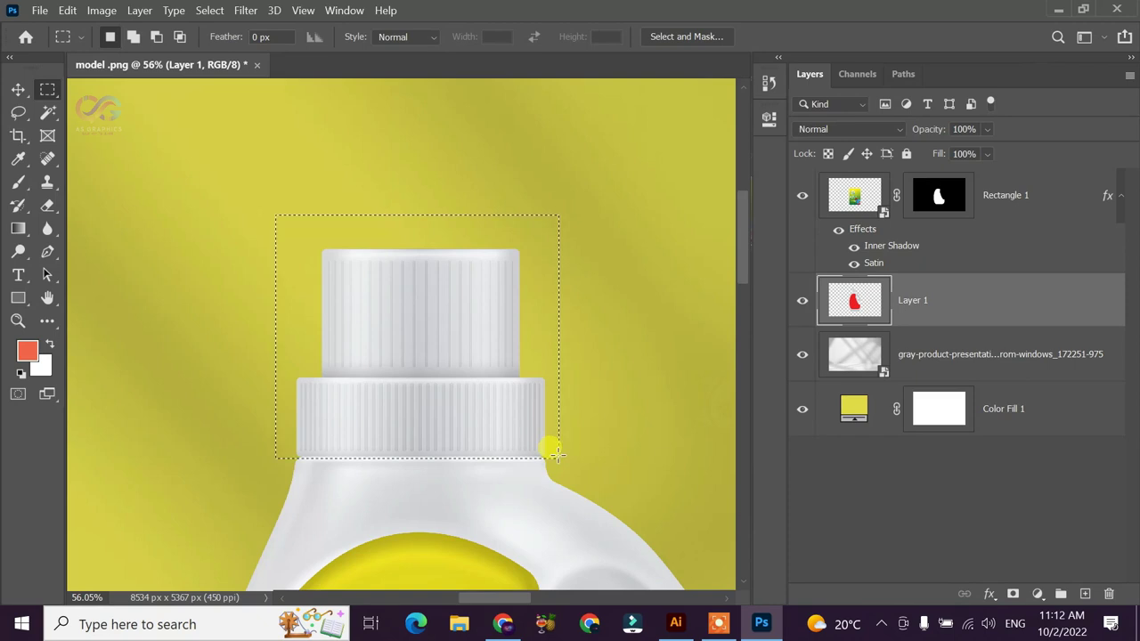
{"action": "key", "text": "ctrl+shift+alt+n"}
{"action": "key", "text": "ctrl+d"}
{"action": "left_click", "coordinate": [801, 301]}
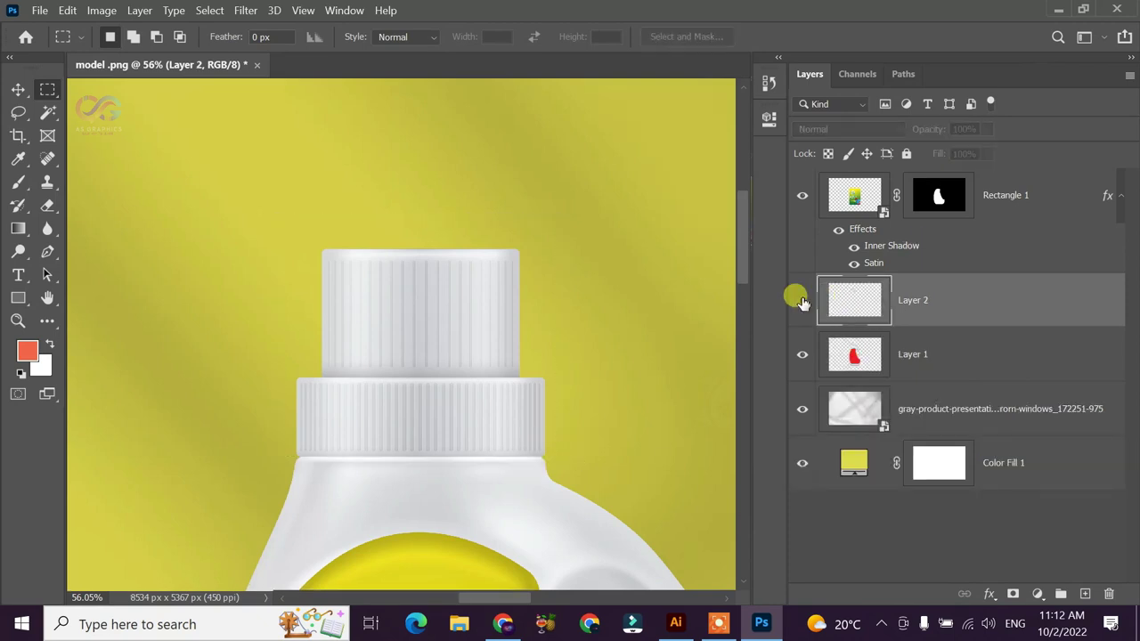
{"action": "left_click", "coordinate": [802, 300]}
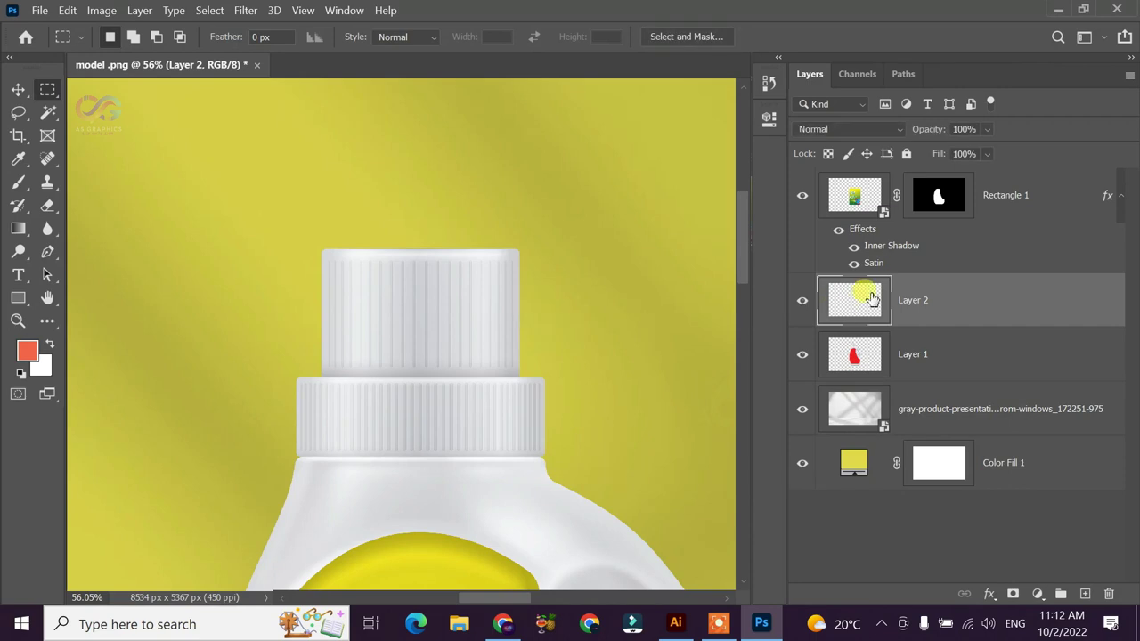
Add a green Color Overlay to the cap's Layer 2
{"action": "double_click", "coordinate": [1044, 303]}
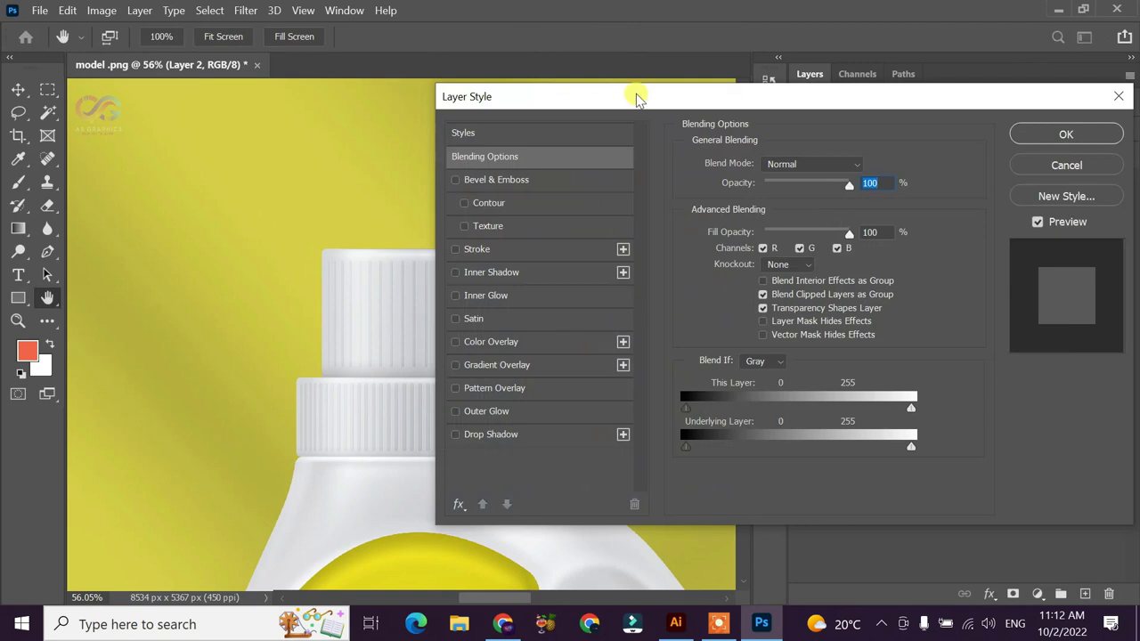
{"action": "left_click_drag", "start_coordinate": [636, 96], "coordinate": [831, 102]}
{"action": "left_click", "coordinate": [736, 348]}
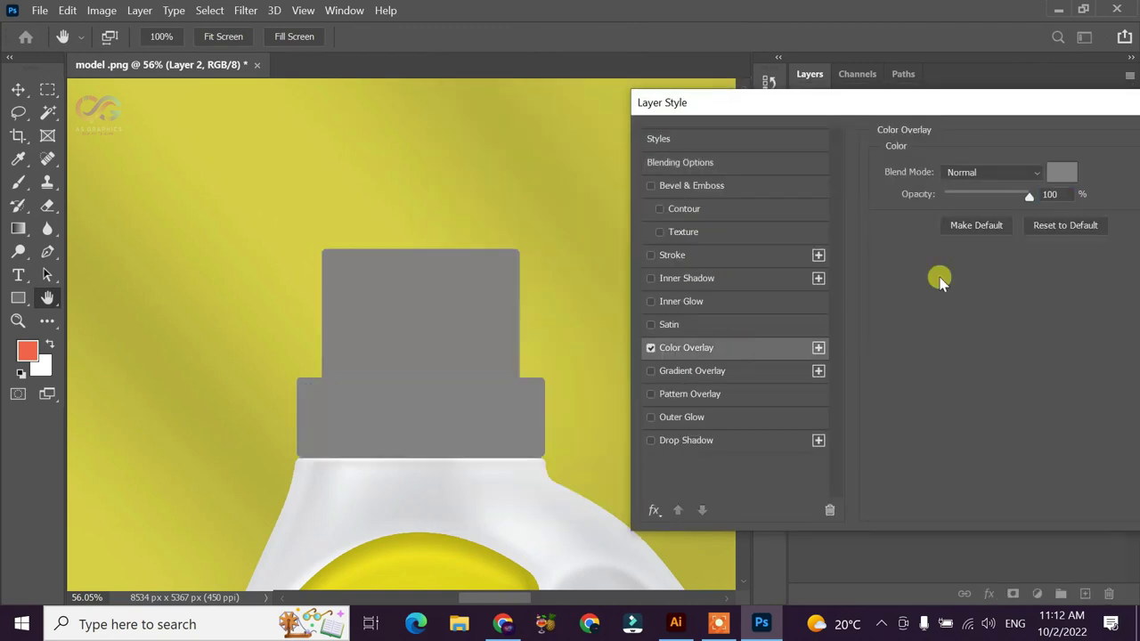
{"action": "left_click", "coordinate": [1053, 173]}
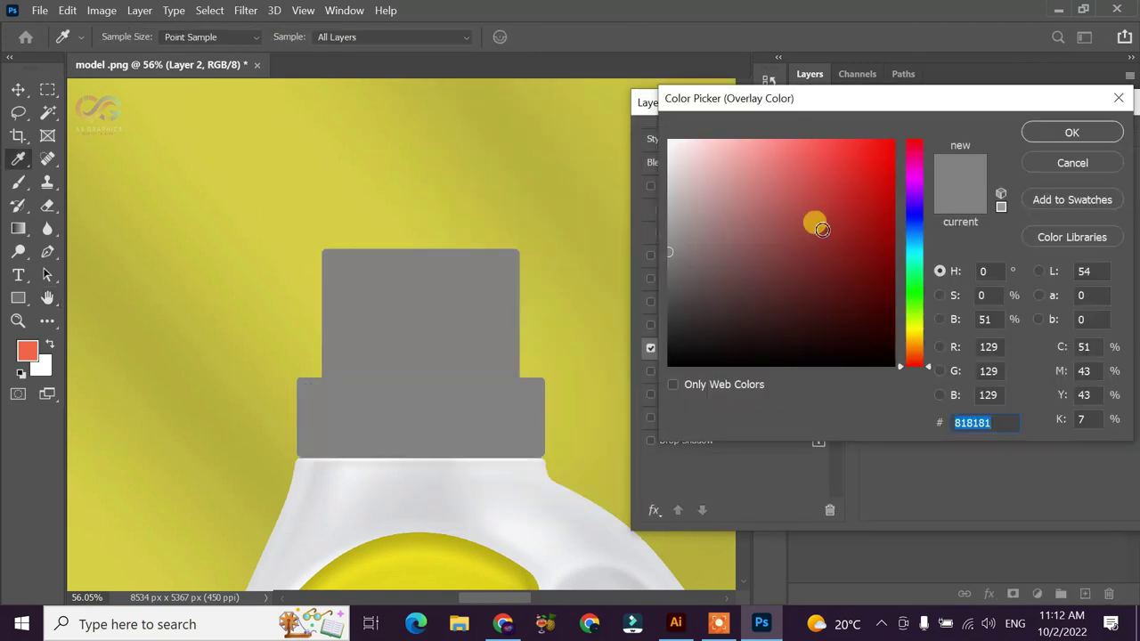
{"action": "left_click_drag", "start_coordinate": [906, 308], "coordinate": [894, 271]}
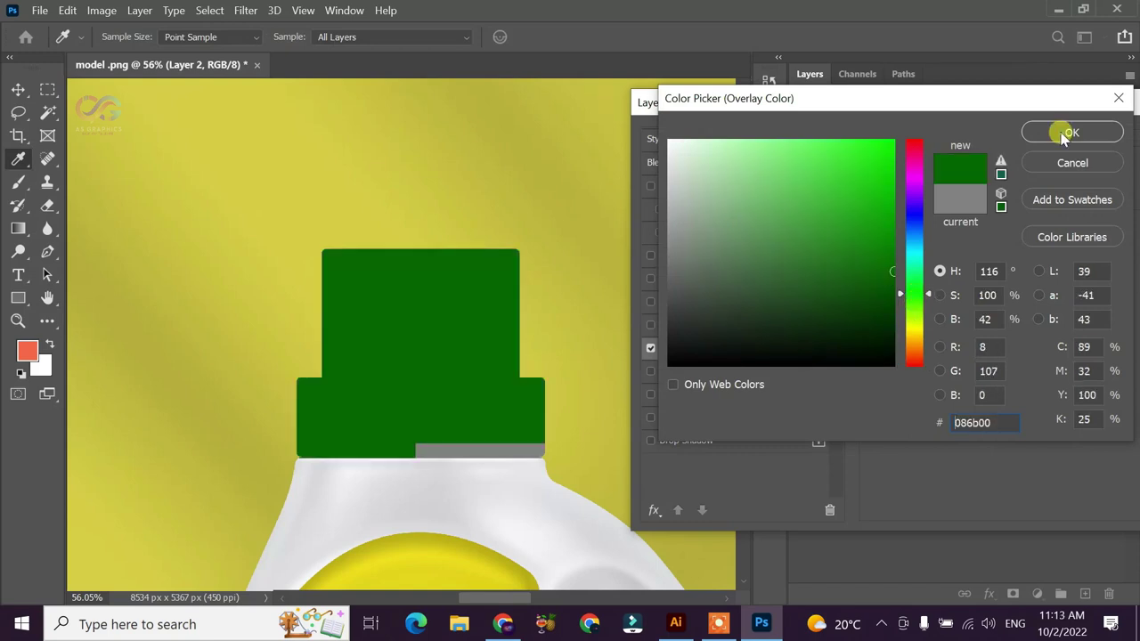
{"action": "left_click", "coordinate": [1066, 133]}
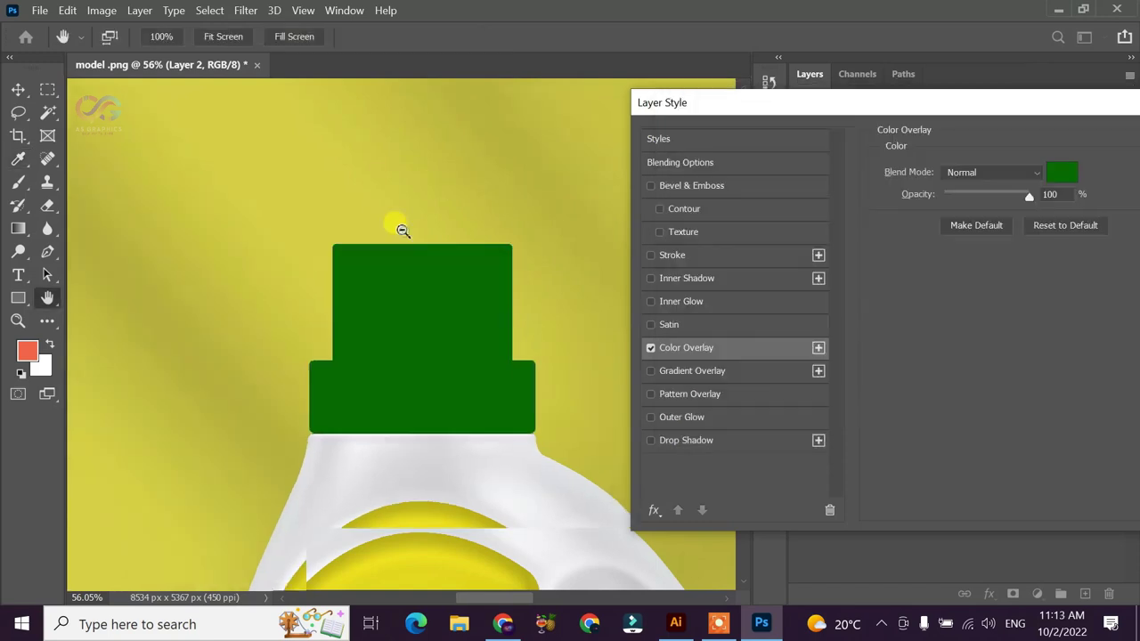
Zoom out and change the cap overlay to a lighter green
{"action": "left_click", "coordinate": [408, 274], "text": "alt"}
{"action": "scroll", "coordinate": [408, 274], "scroll_direction": "down", "scroll_amount": 4}
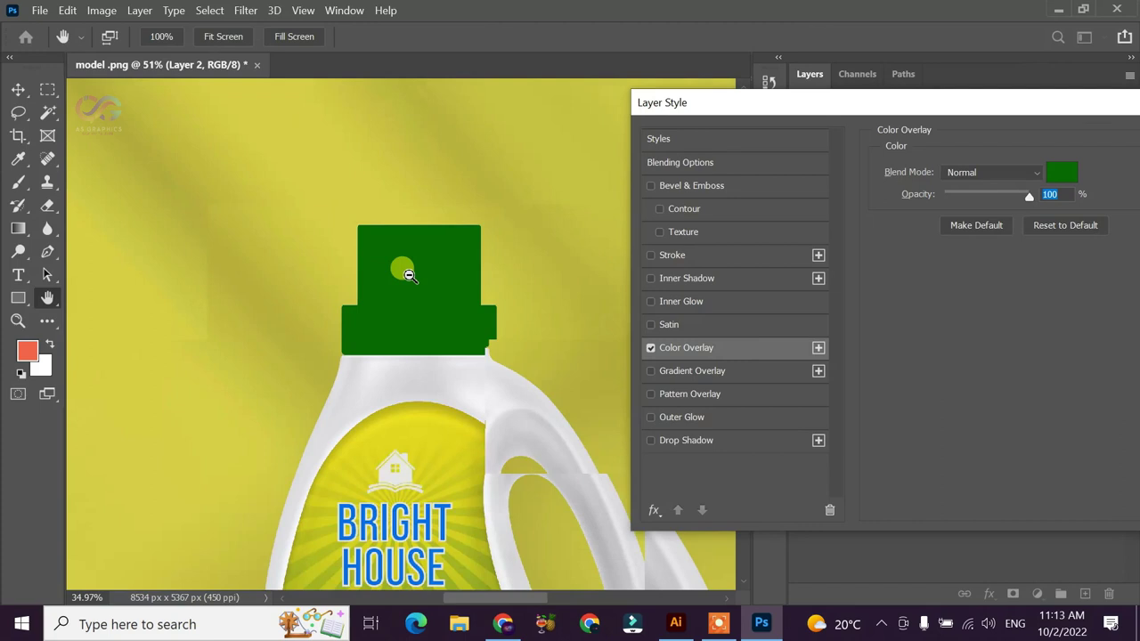
{"action": "scroll", "coordinate": [408, 274], "scroll_direction": "down", "scroll_amount": 3}
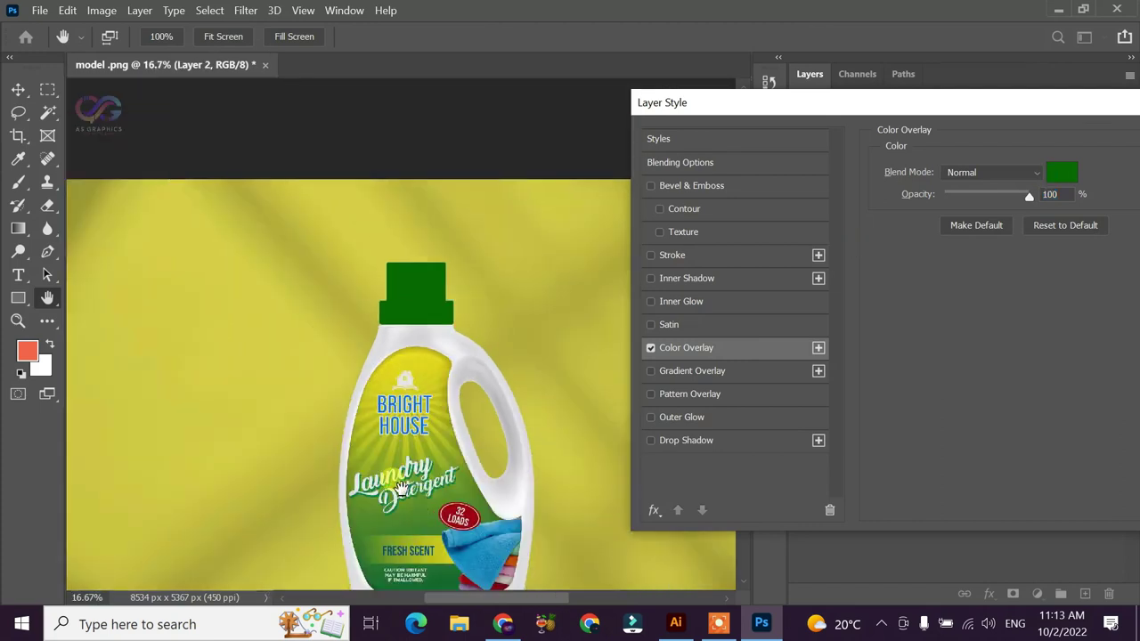
{"action": "left_click", "coordinate": [1060, 171]}
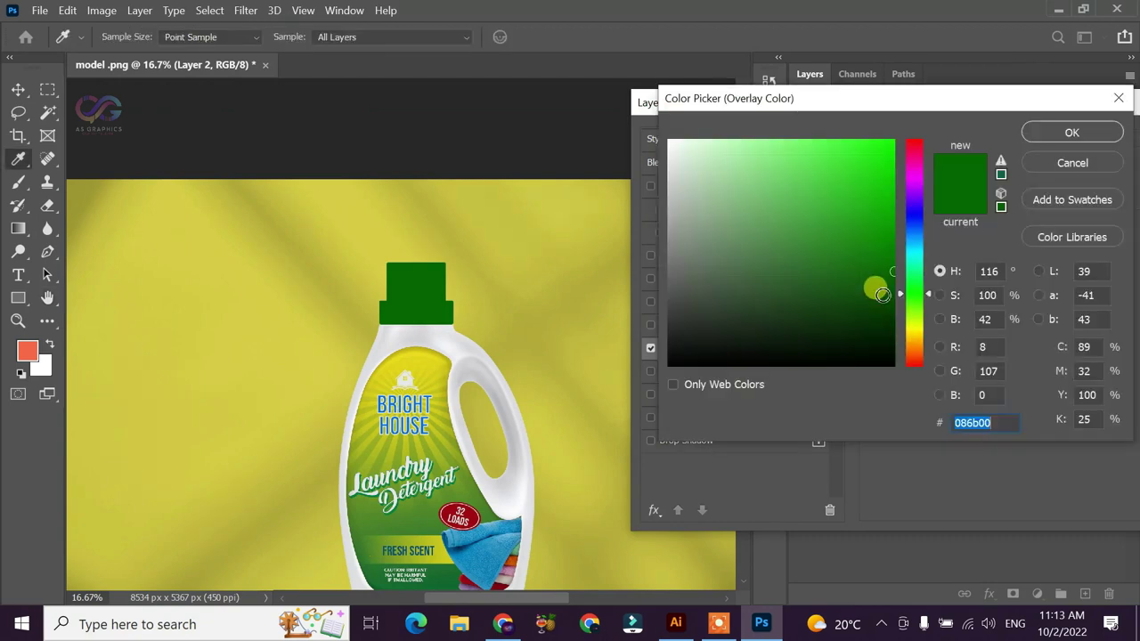
{"action": "left_click", "coordinate": [837, 267]}
{"action": "left_click", "coordinate": [1072, 132]}
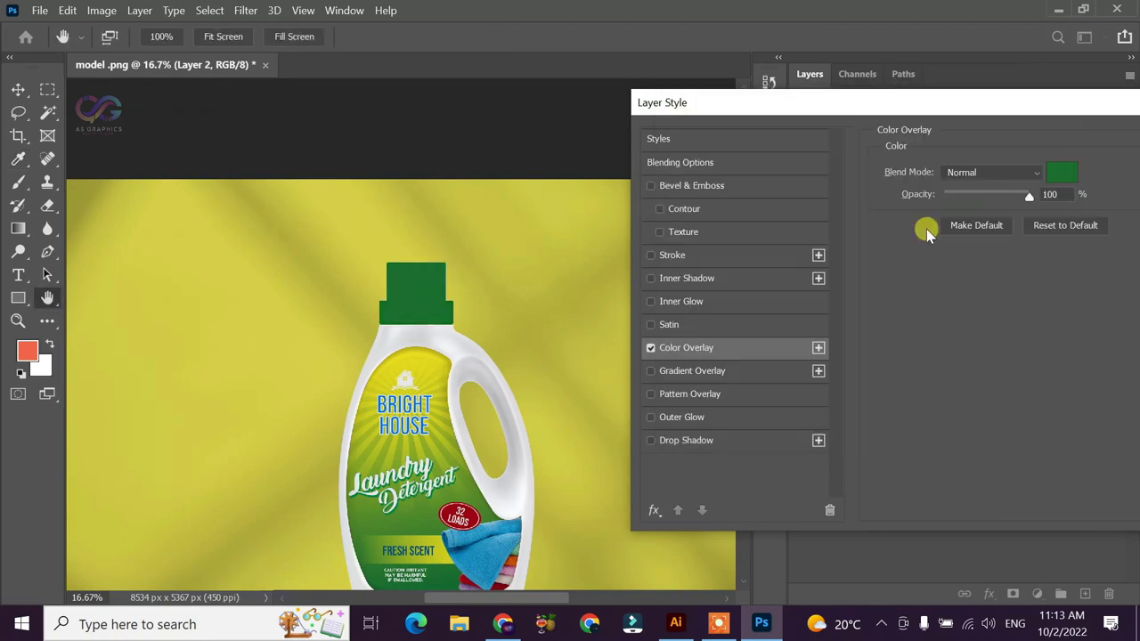
Set the cap overlay to Multiply blend mode at 88% opacity and confirm
{"action": "left_click", "coordinate": [989, 172]}
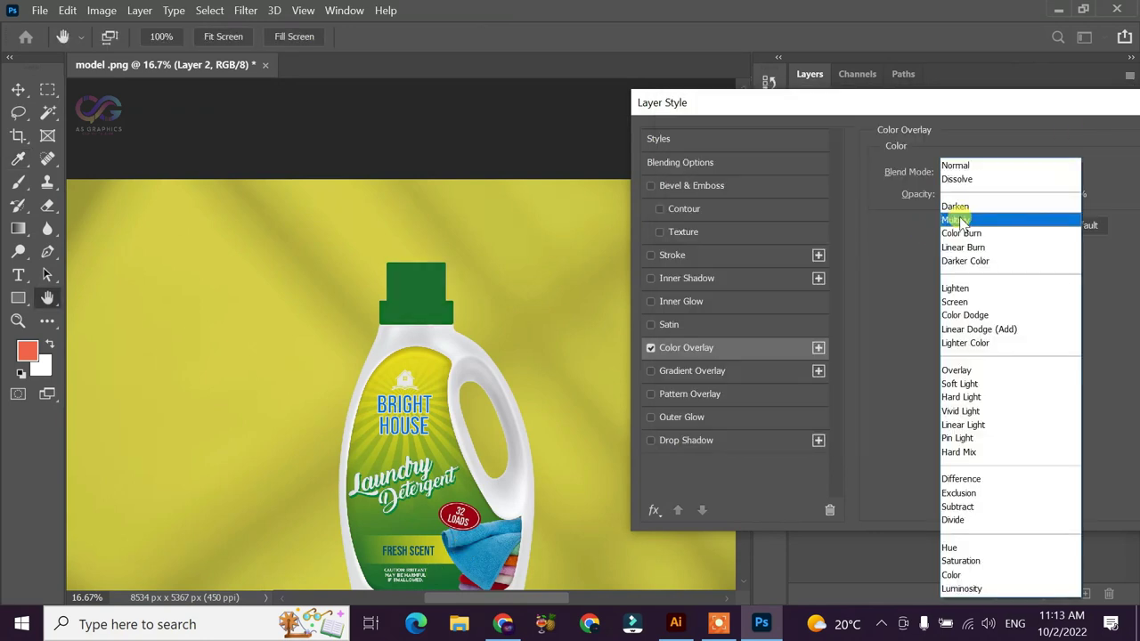
{"action": "left_click", "coordinate": [960, 220]}
{"action": "mouse_move", "coordinate": [1029, 195]}
{"action": "left_mouse_down"}
{"action": "mouse_move", "coordinate": [1010, 195]}
{"action": "mouse_move", "coordinate": [1023, 203]}
{"action": "left_mouse_up"}
{"action": "left_click_drag", "start_coordinate": [954, 102], "coordinate": [851, 96]}
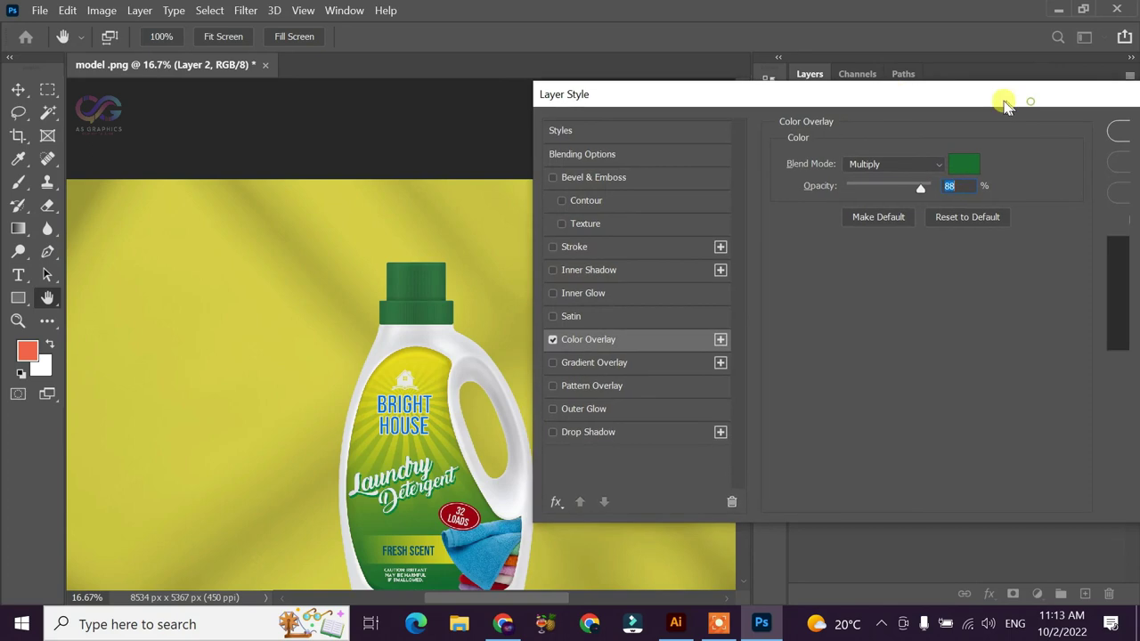
{"action": "left_click", "coordinate": [1118, 123]}
Create a new Layer 3 and move it below Layer 1
{"action": "key", "text": "ctrl+0"}
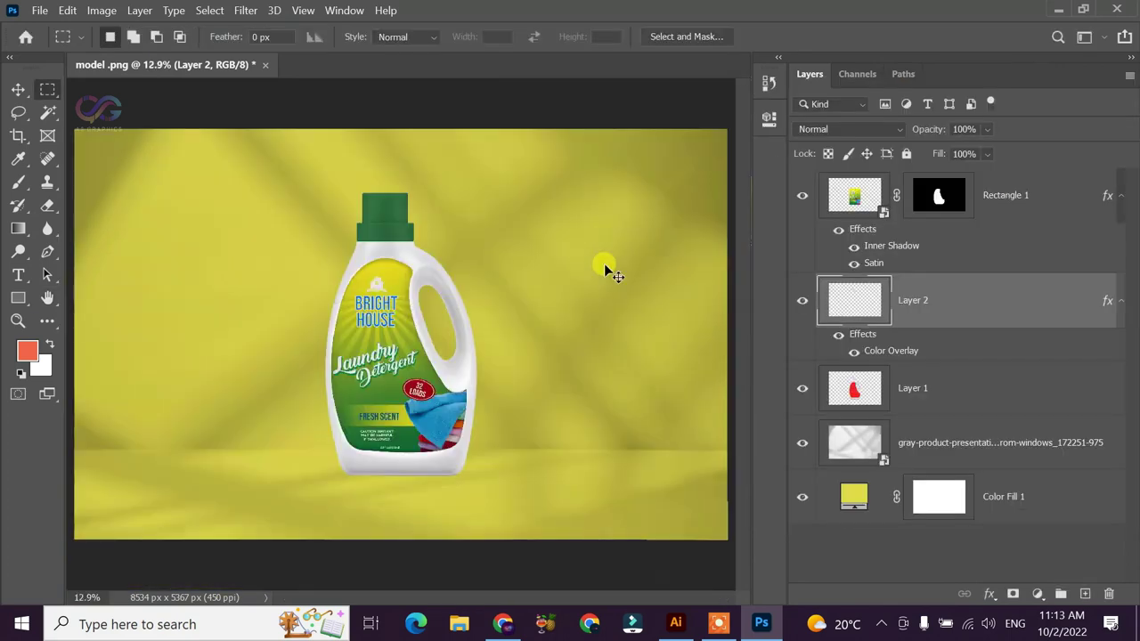
{"action": "left_click", "coordinate": [18, 89]}
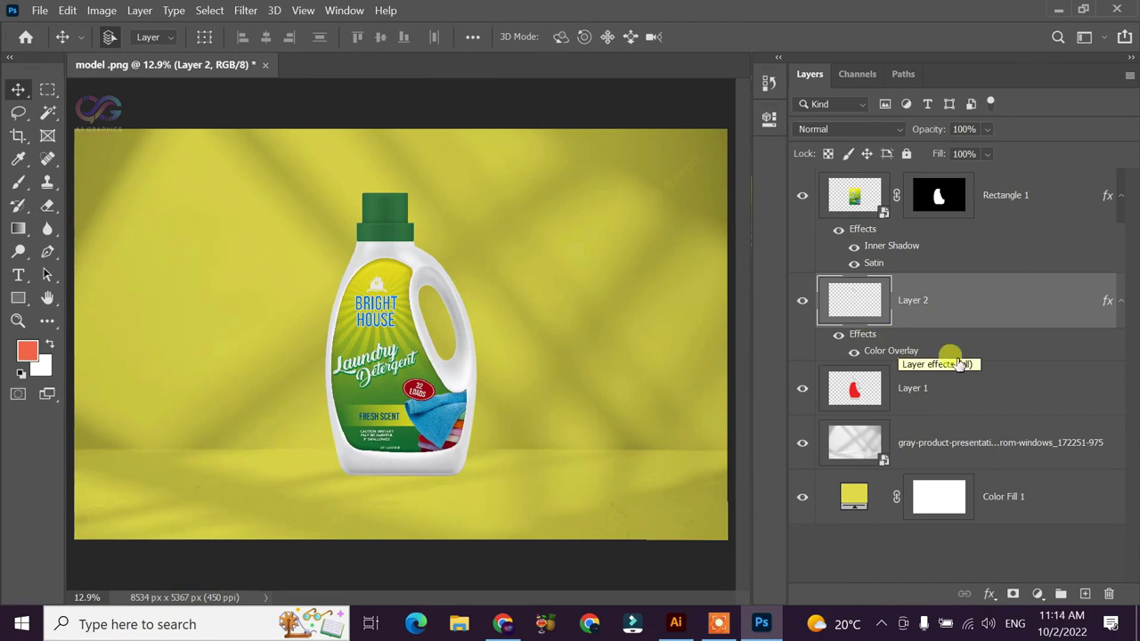
{"action": "left_click", "coordinate": [1085, 593]}
{"action": "left_click_drag", "start_coordinate": [966, 327], "coordinate": [976, 388]}
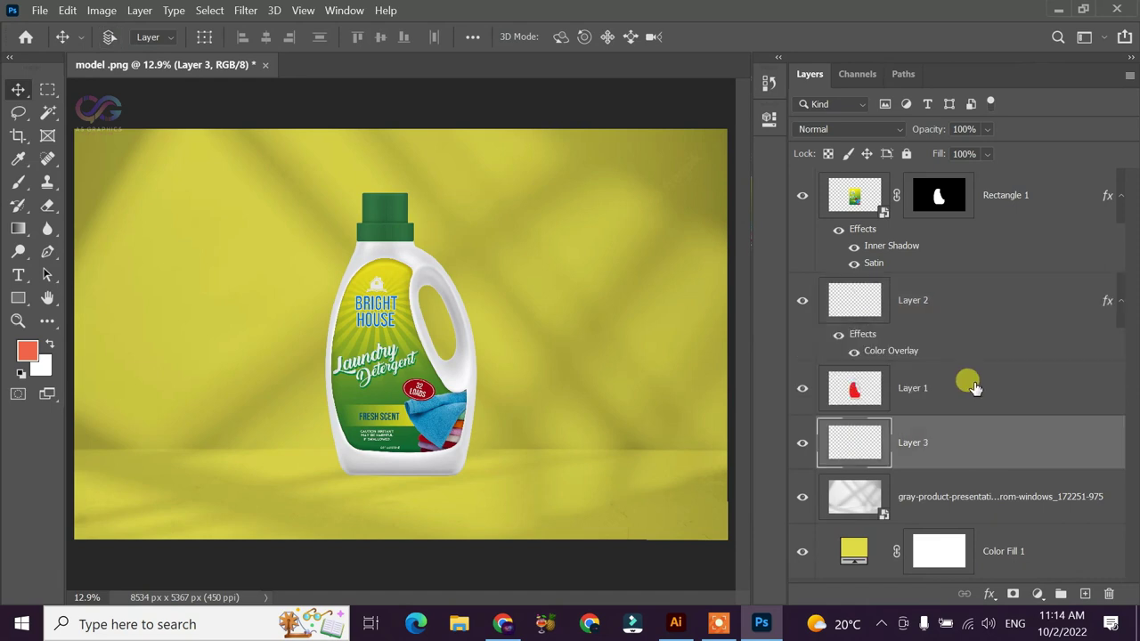
Paint a large soft black brush dab just right of the bottle
{"action": "key", "text": "b"}
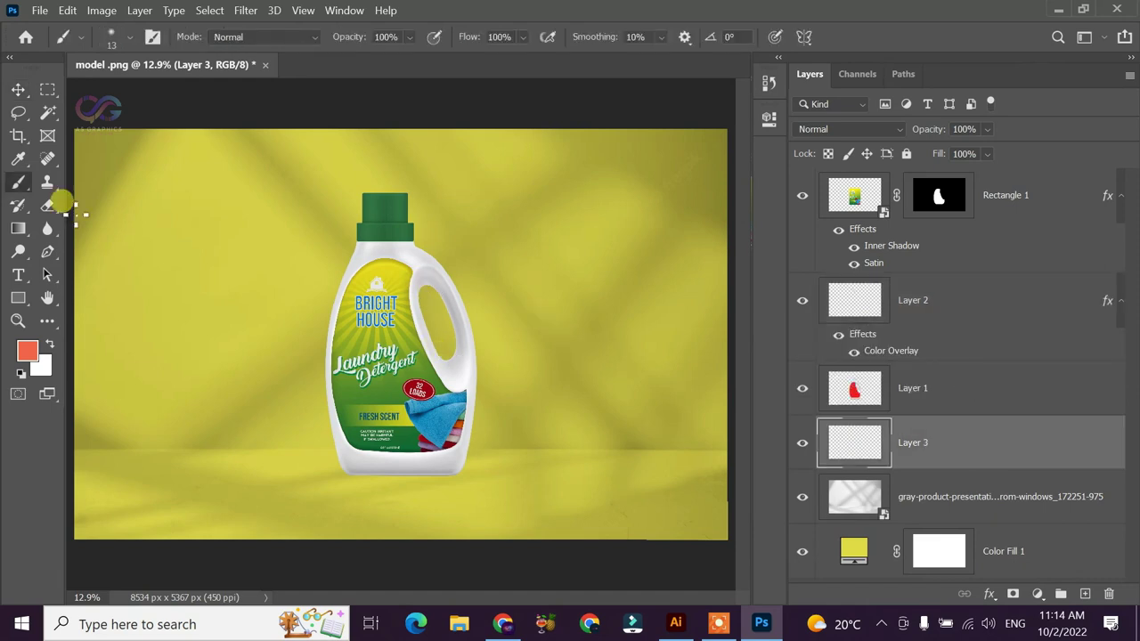
{"action": "left_click", "coordinate": [28, 351]}
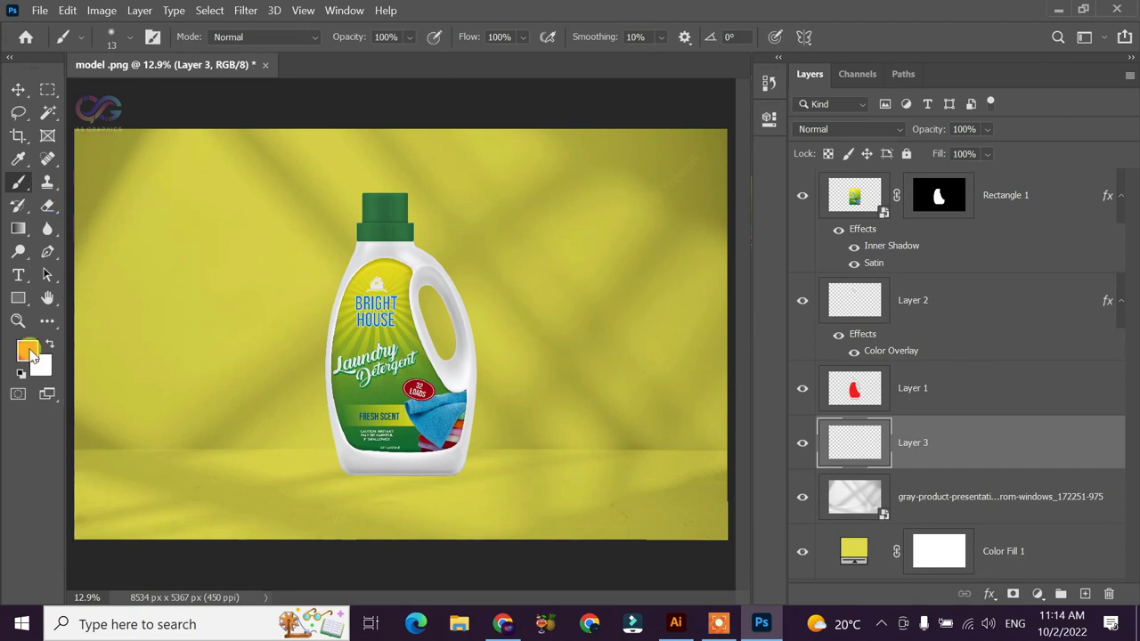
{"action": "left_click", "coordinate": [760, 364]}
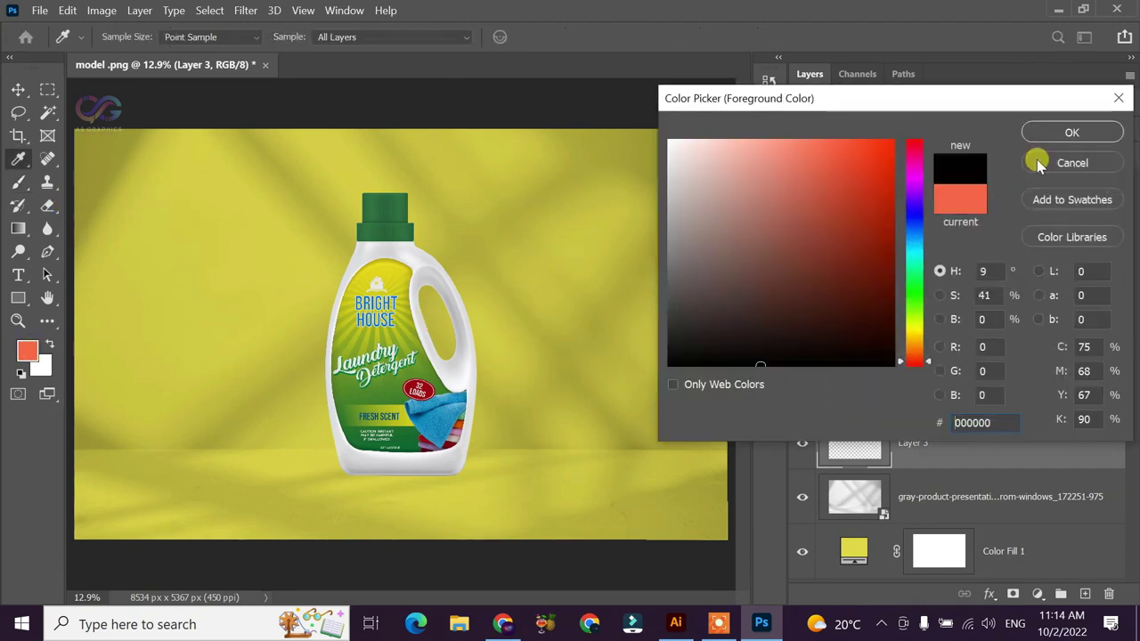
{"action": "left_click", "coordinate": [1044, 133]}
{"action": "key", "text": "bracketright"}
{"action": "key", "text": "bracketright"}
{"action": "key", "text": "bracketright"}
{"action": "key", "text": "bracketright"}
{"action": "key", "text": "bracketright"}
{"action": "key", "text": "bracketright"}
{"action": "key", "text": "bracketright"}
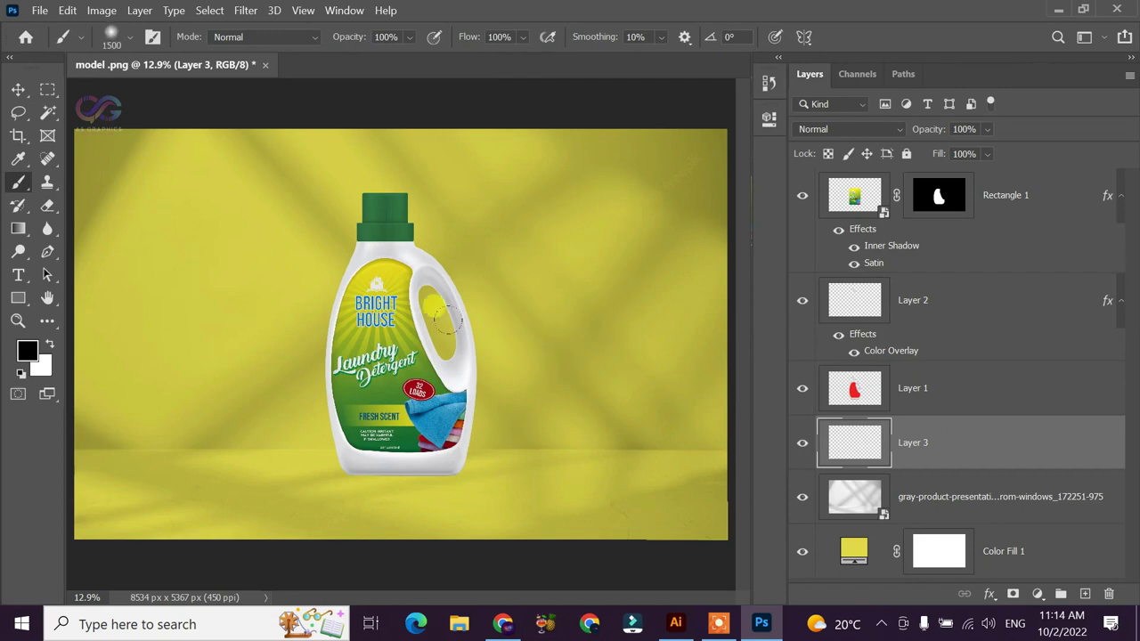
{"action": "key", "text": "bracketright"}
{"action": "key", "text": "bracketright"}
{"action": "key", "text": "bracketright"}
{"action": "left_click", "coordinate": [508, 339]}
Move the black blob beneath the bottle
{"action": "key", "text": "v"}
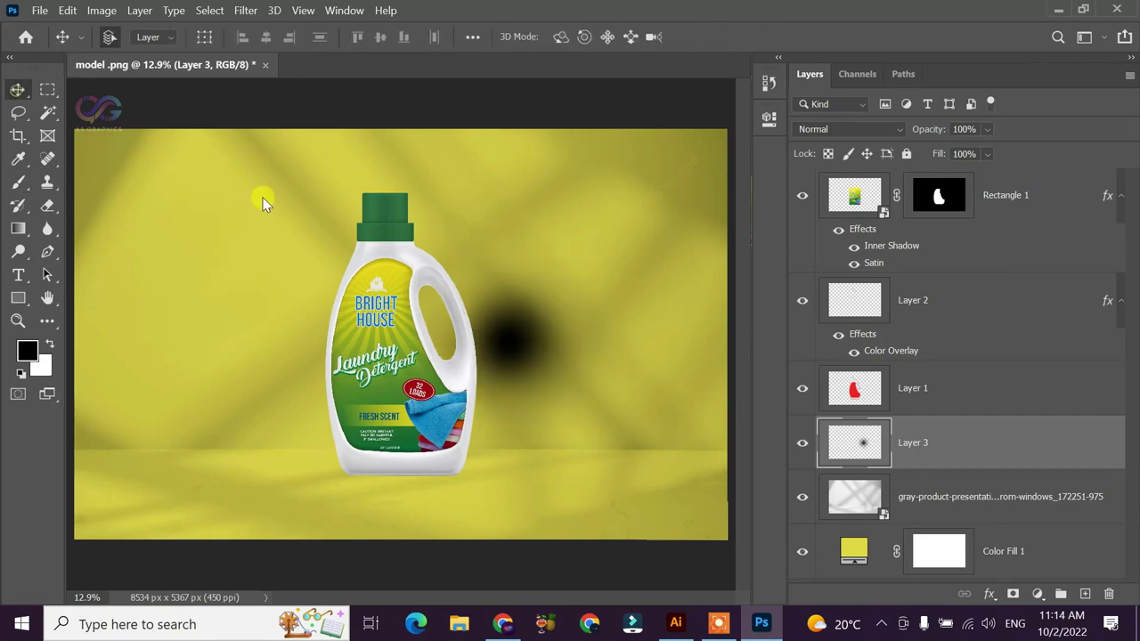
{"action": "left_click_drag", "start_coordinate": [522, 331], "coordinate": [534, 352]}
{"action": "mouse_move", "coordinate": [436, 435]}
{"action": "left_mouse_down"}
{"action": "mouse_move", "coordinate": [401, 481]}
{"action": "mouse_move", "coordinate": [415, 497]}
{"action": "left_mouse_up"}
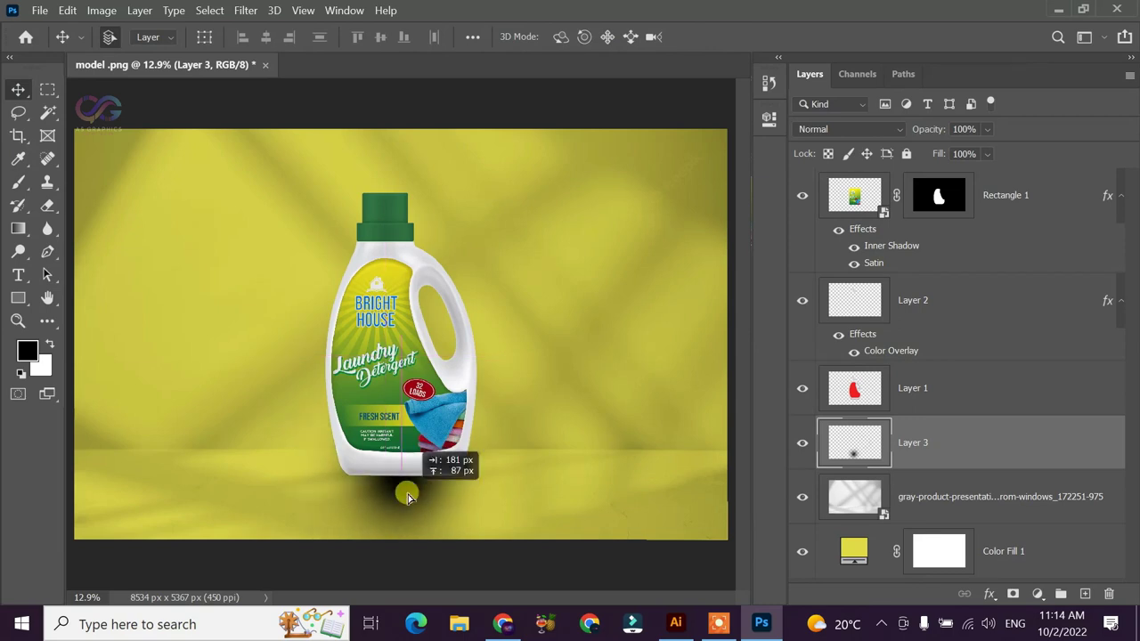
Free-transform the blob into a flat, wide strip of about 3801 × 230 px
{"action": "key", "text": "ctrl+t"}
{"action": "left_click_drag", "start_coordinate": [400, 357], "coordinate": [398, 458]}
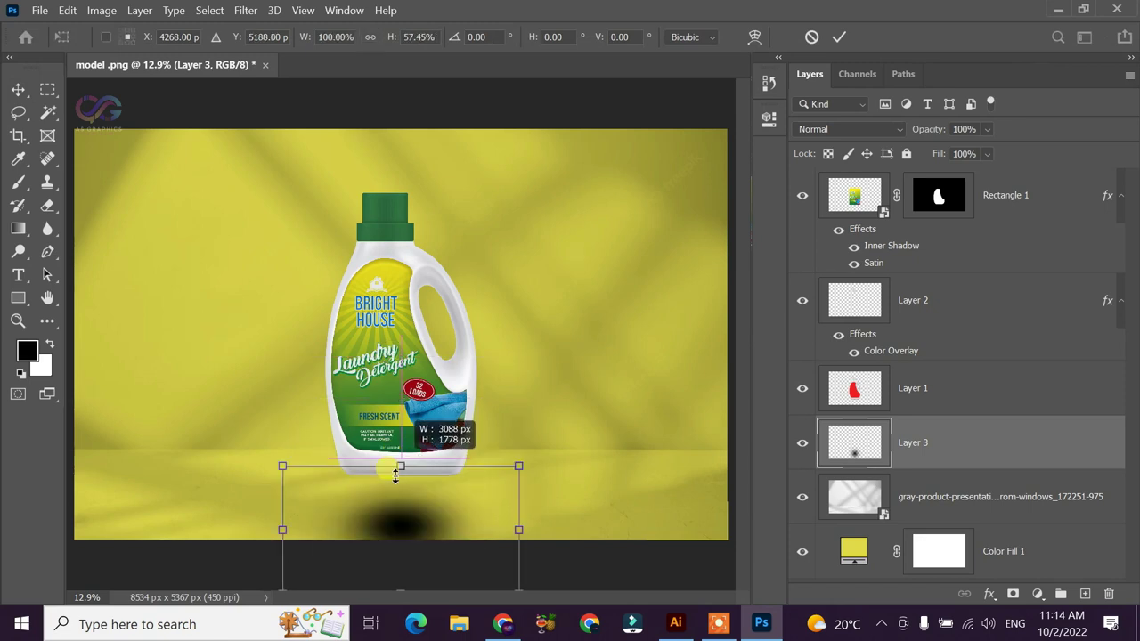
{"action": "mouse_move", "coordinate": [398, 459]}
{"action": "left_mouse_down"}
{"action": "mouse_move", "coordinate": [402, 545]}
{"action": "mouse_move", "coordinate": [424, 458]}
{"action": "mouse_move", "coordinate": [418, 471]}
{"action": "mouse_move", "coordinate": [402, 434]}
{"action": "mouse_move", "coordinate": [390, 460]}
{"action": "left_mouse_up"}
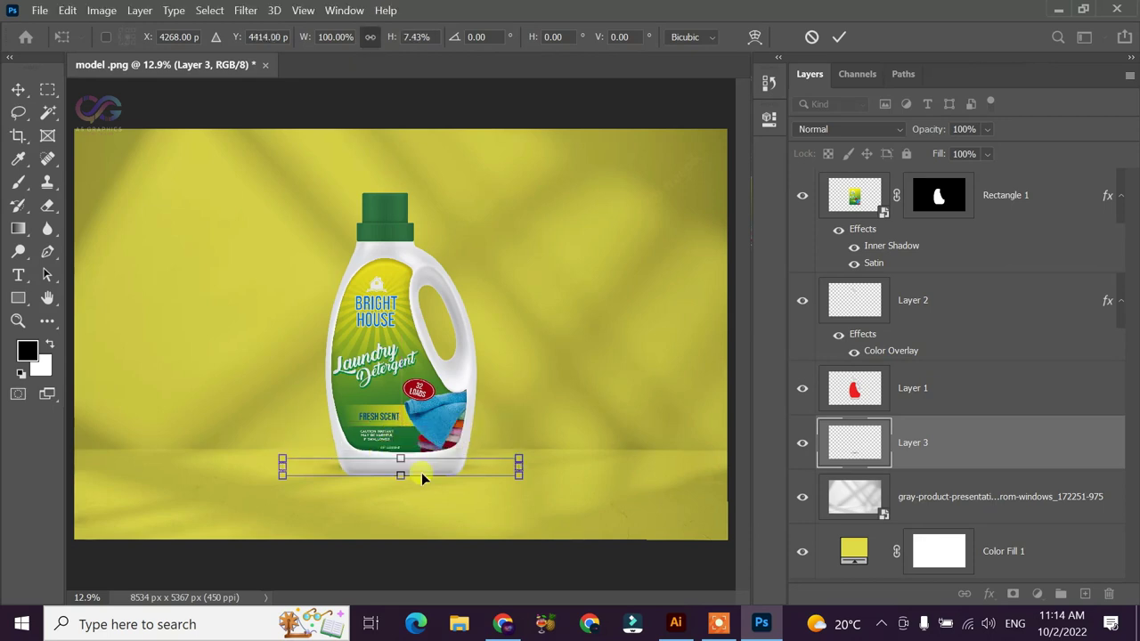
{"action": "key", "text": "Down"}
{"action": "key", "text": "Down"}
{"action": "key", "text": "Down"}
{"action": "key", "text": "Down"}
{"action": "key", "text": "Down"}
{"action": "key", "text": "Down"}
{"action": "key", "text": "Down"}
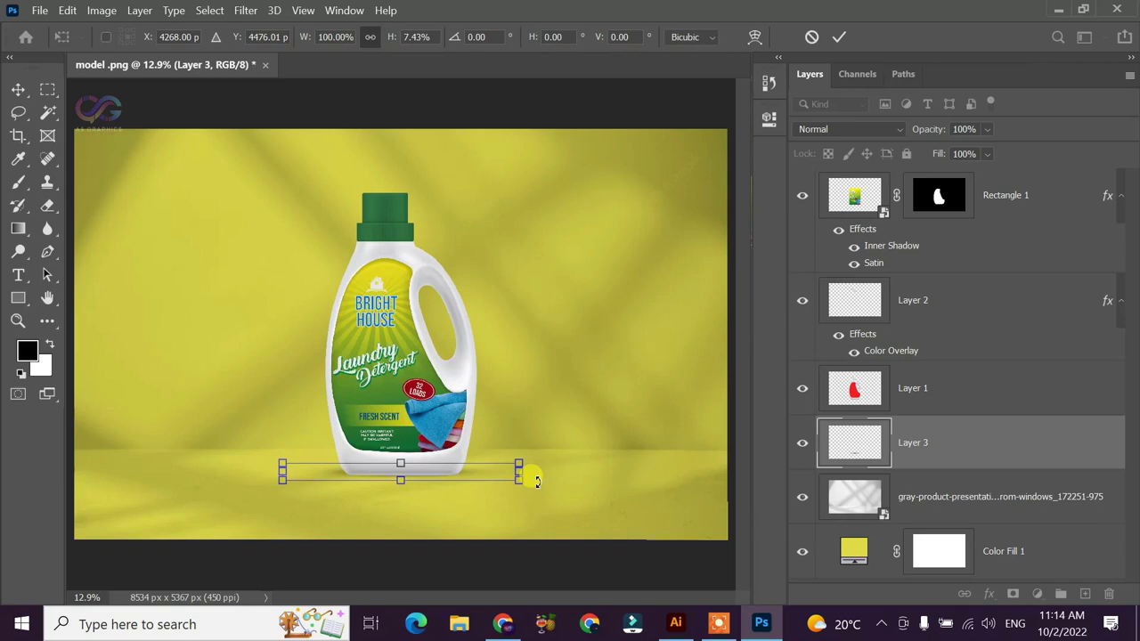
{"action": "left_click_drag", "start_coordinate": [518, 469], "coordinate": [546, 468]}
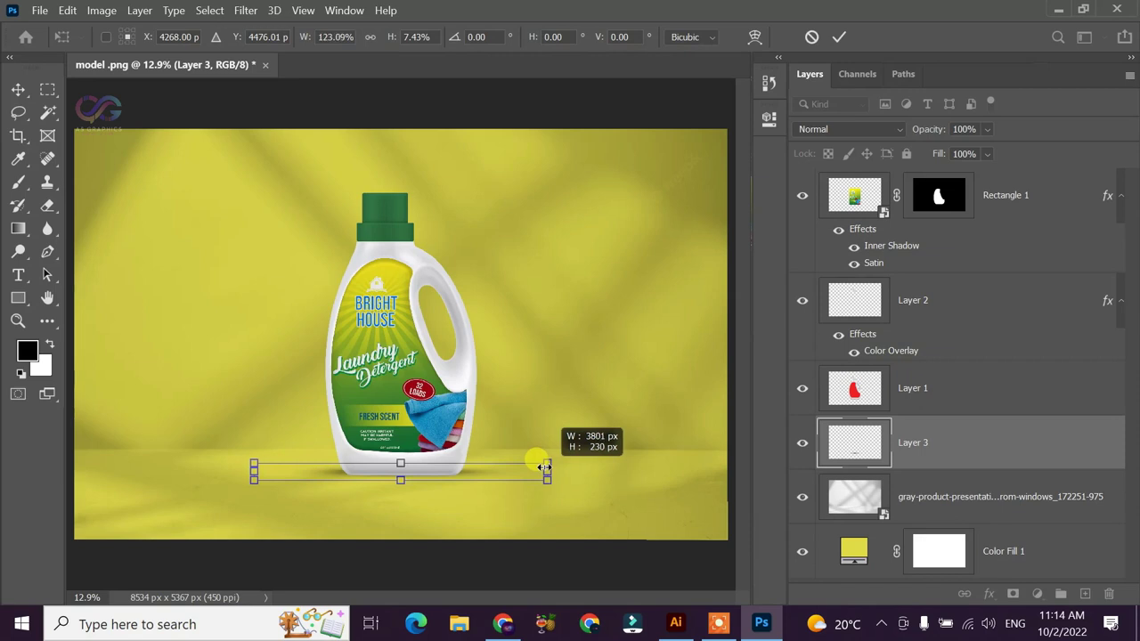
Warp the flattened shadow so it curves up and out to the right, then commit
{"action": "right_click", "coordinate": [529, 472]}
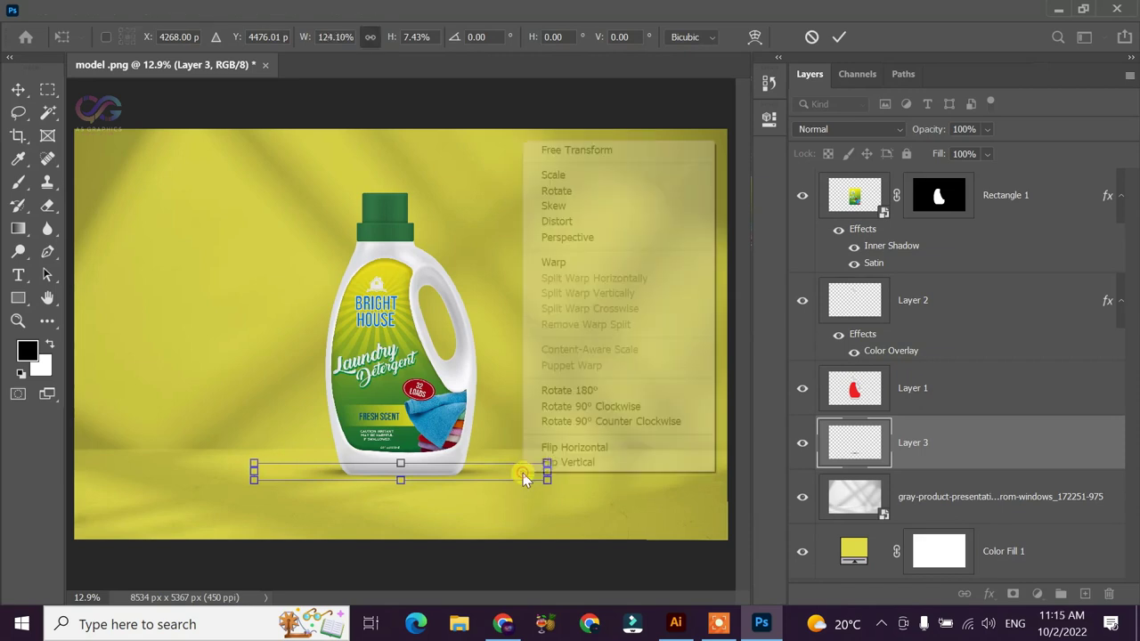
{"action": "left_click", "coordinate": [553, 261]}
{"action": "left_click_drag", "start_coordinate": [547, 464], "coordinate": [557, 417]}
{"action": "left_click_drag", "start_coordinate": [603, 382], "coordinate": [611, 388]}
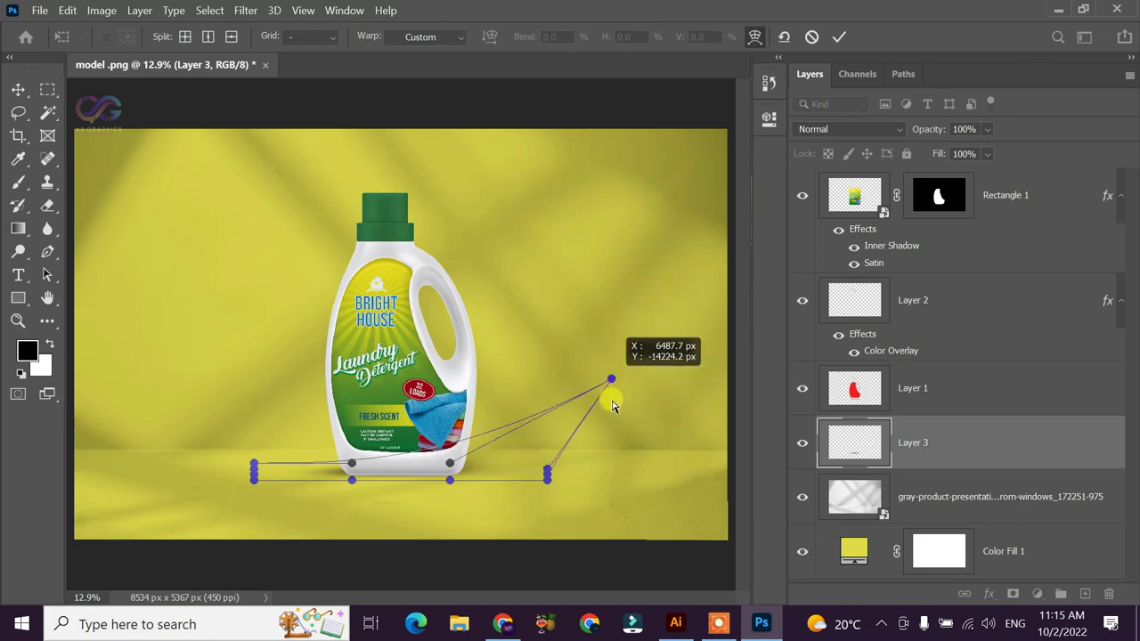
{"action": "left_click_drag", "start_coordinate": [613, 387], "coordinate": [613, 425]}
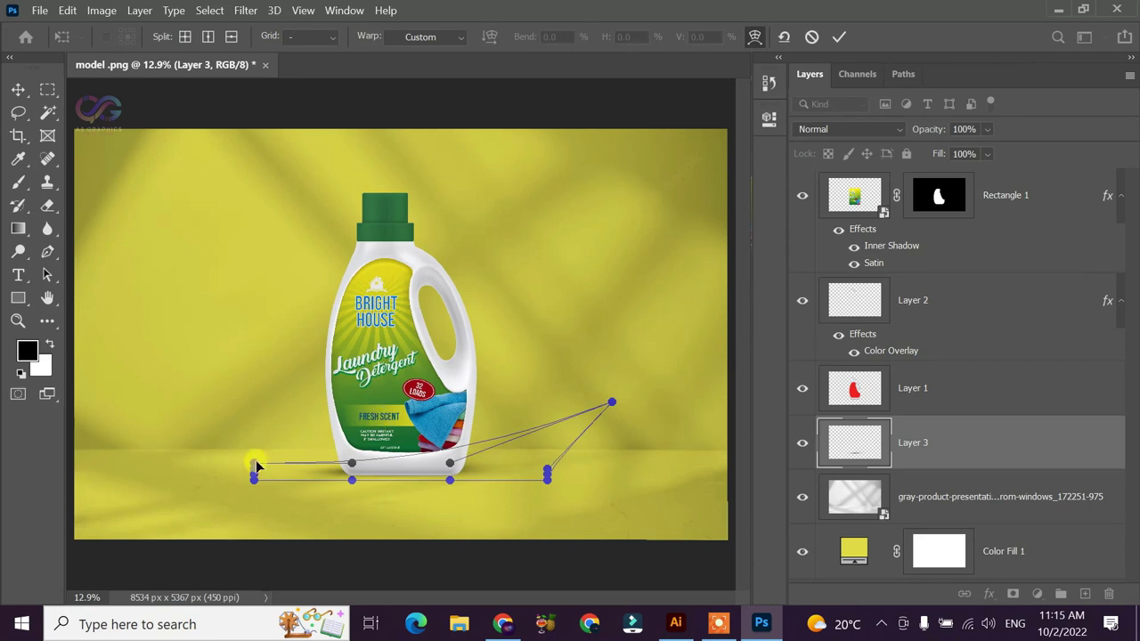
{"action": "left_click_drag", "start_coordinate": [351, 470], "coordinate": [523, 402]}
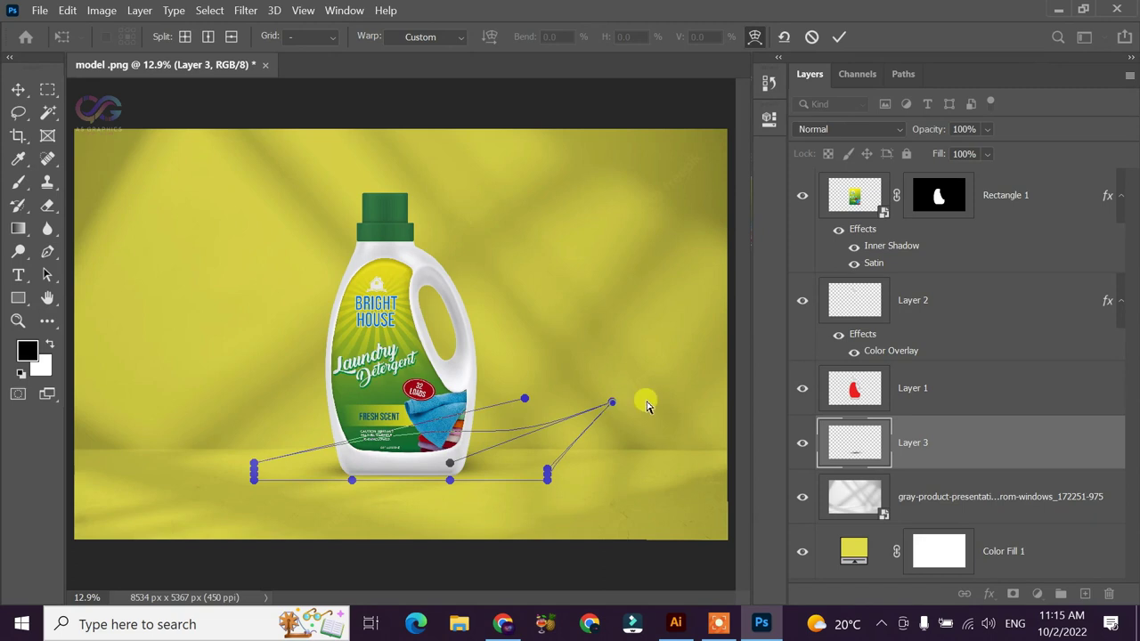
{"action": "left_click", "coordinate": [474, 456]}
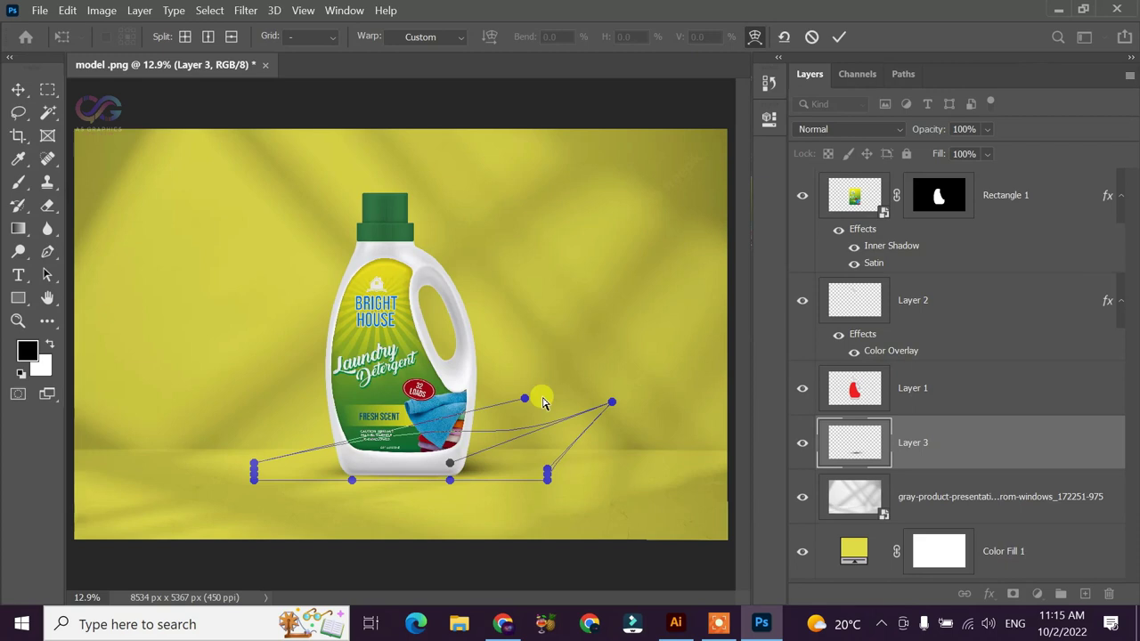
{"action": "left_click", "coordinate": [839, 37]}
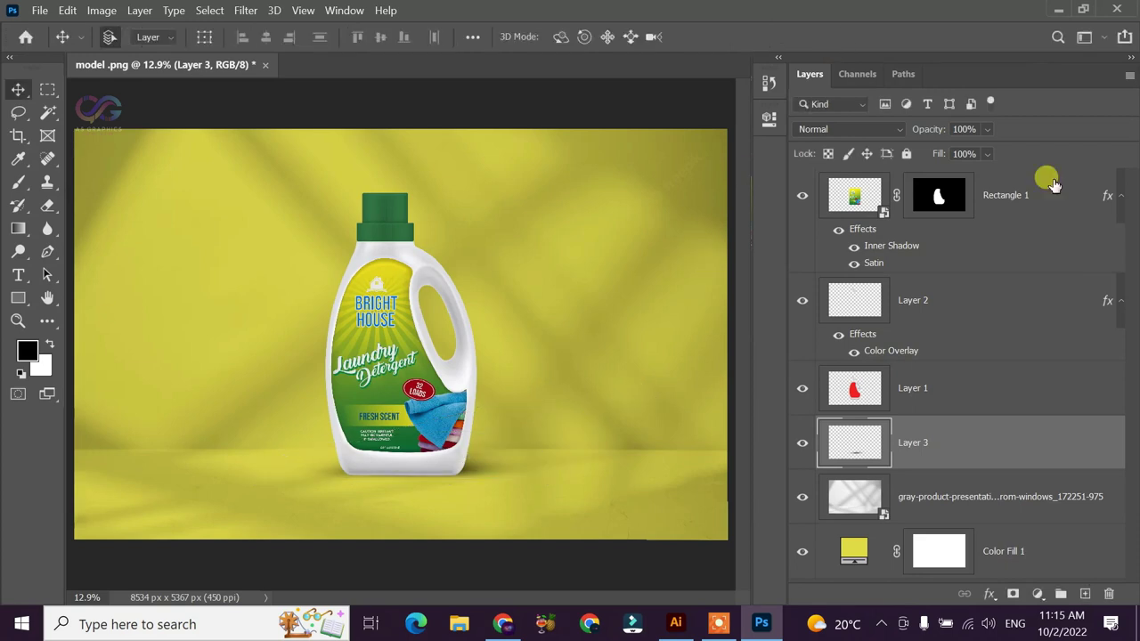
{"action": "left_click", "coordinate": [986, 129]}
Lower the Layer 3 shadow opacity to 62%
{"action": "left_click_drag", "start_coordinate": [997, 148], "coordinate": [989, 153]}
{"action": "key", "text": "shift+alt+m"}
{"action": "scroll", "coordinate": [632, 277], "scroll_direction": "down", "scroll_amount": 1}
{"action": "scroll", "coordinate": [595, 272], "scroll_direction": "down", "scroll_amount": 1}
Open the Color Fill 1 colour picker and preview grey and green backdrops
{"action": "left_click", "coordinate": [855, 497]}
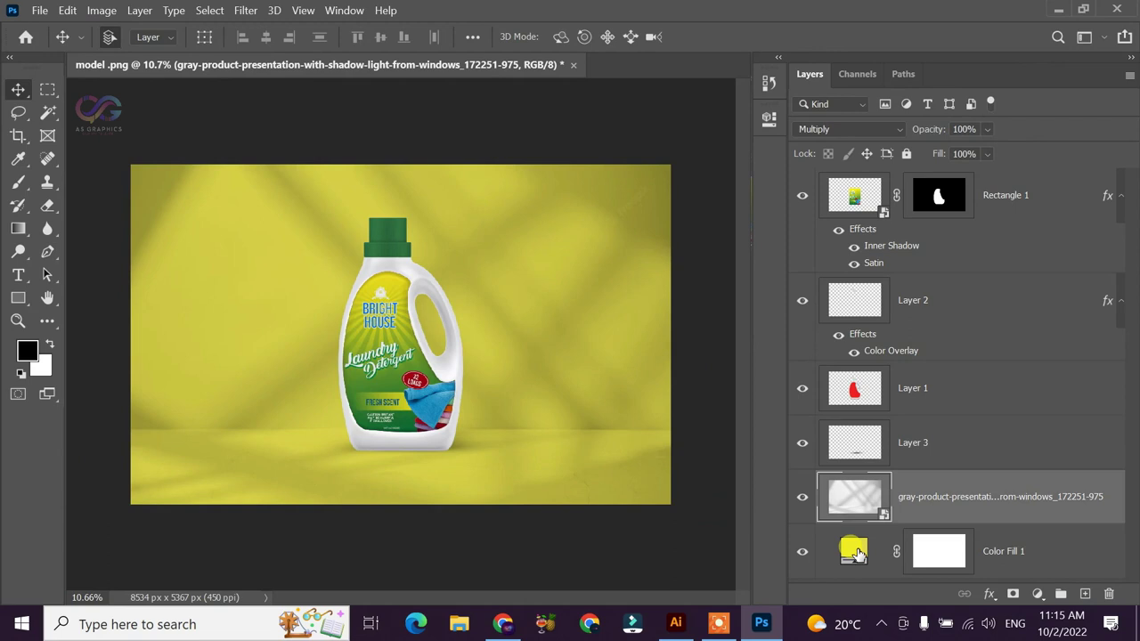
{"action": "double_click", "coordinate": [854, 550]}
{"action": "left_click_drag", "start_coordinate": [670, 159], "coordinate": [659, 151]}
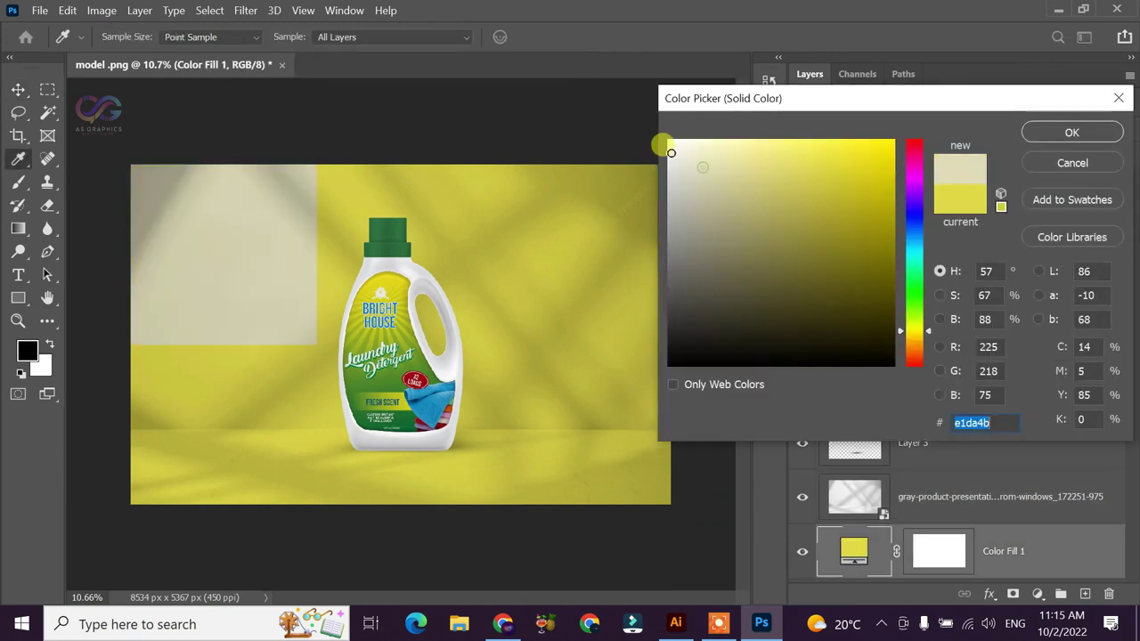
{"action": "left_click", "coordinate": [568, 191]}
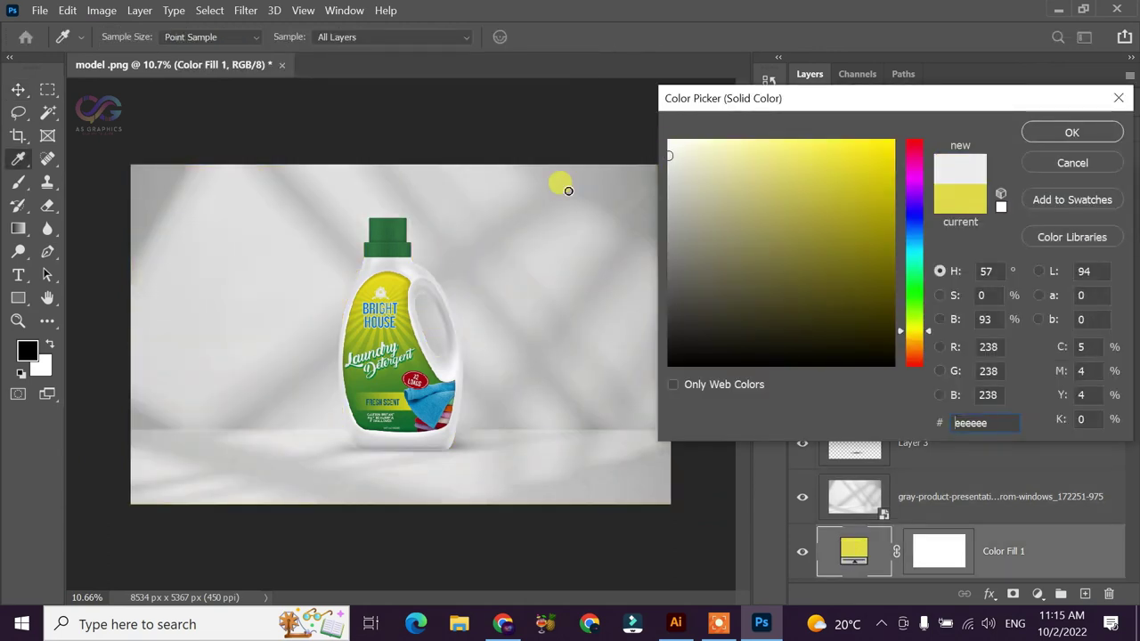
{"action": "left_click", "coordinate": [384, 227]}
{"action": "mouse_move", "coordinate": [777, 362]}
{"action": "left_mouse_down"}
{"action": "mouse_move", "coordinate": [634, 172]}
{"action": "mouse_move", "coordinate": [616, 328]}
{"action": "left_mouse_up"}
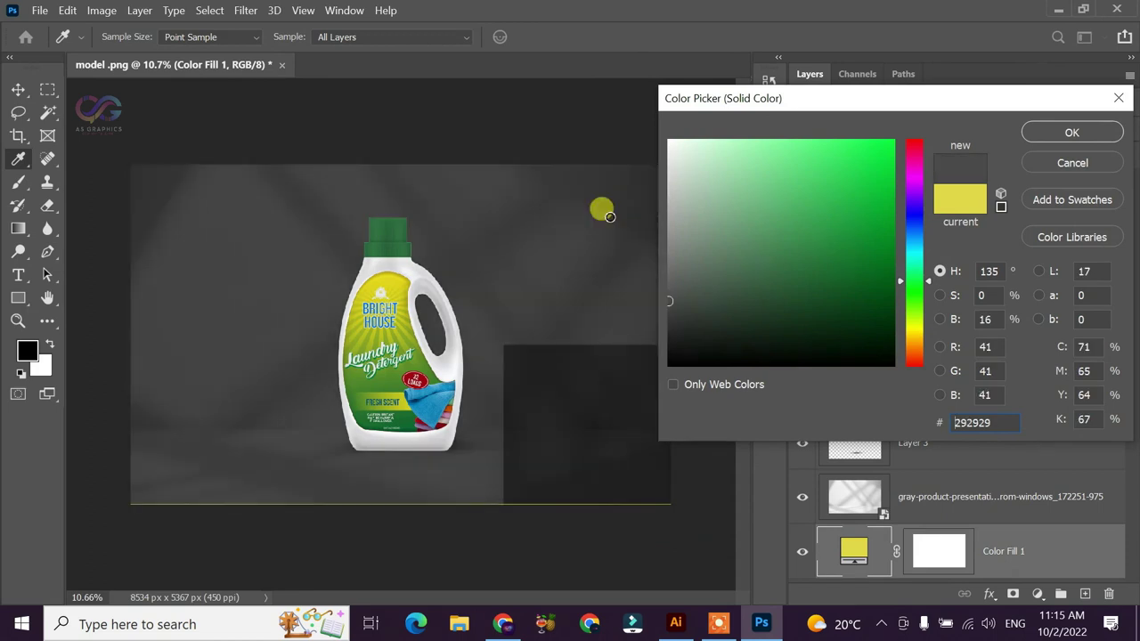
{"action": "left_click_drag", "start_coordinate": [609, 216], "coordinate": [591, 163]}
Try blue, lavender and yellow backdrops, settling on light grey cfcfcf
{"action": "left_click", "coordinate": [679, 191]}
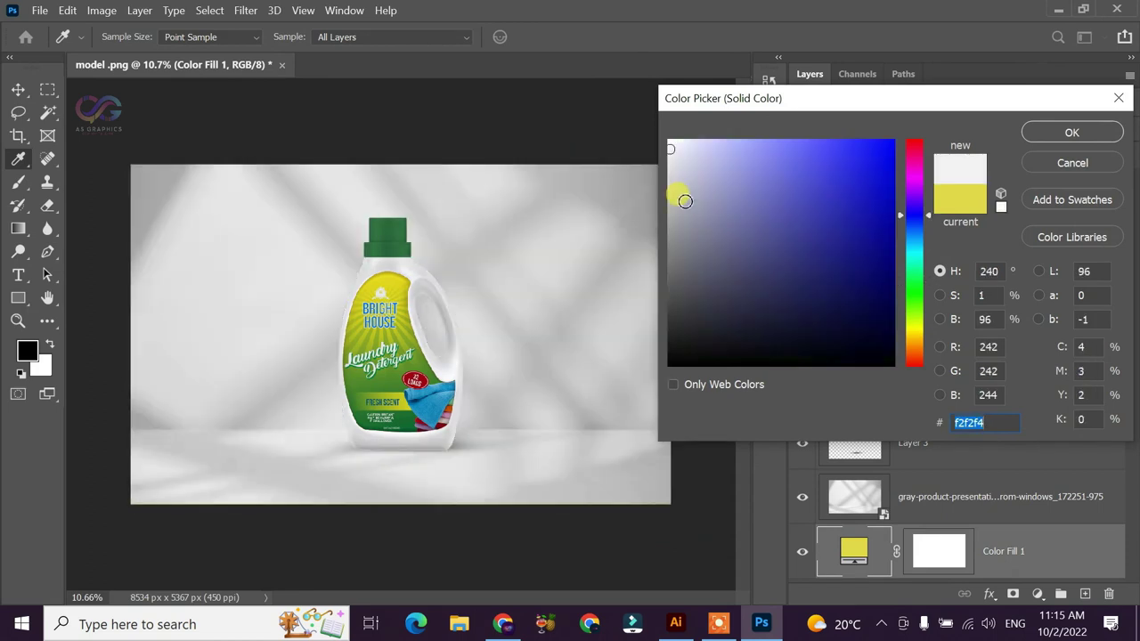
{"action": "left_click", "coordinate": [716, 176]}
{"action": "left_click_drag", "start_coordinate": [715, 176], "coordinate": [720, 145]}
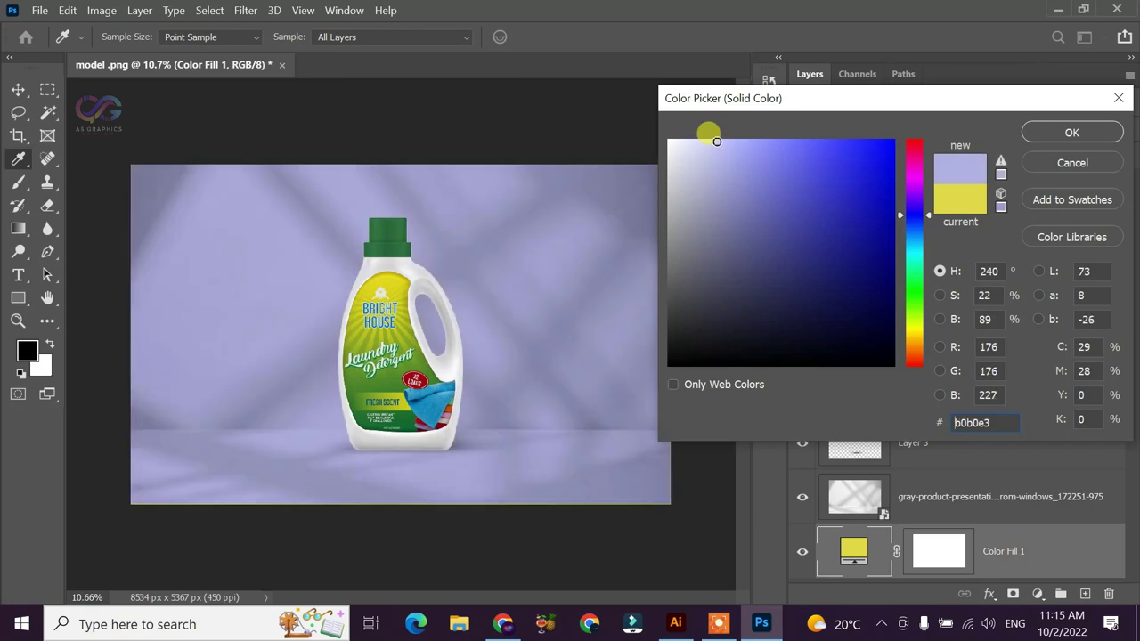
{"action": "left_click", "coordinate": [392, 265]}
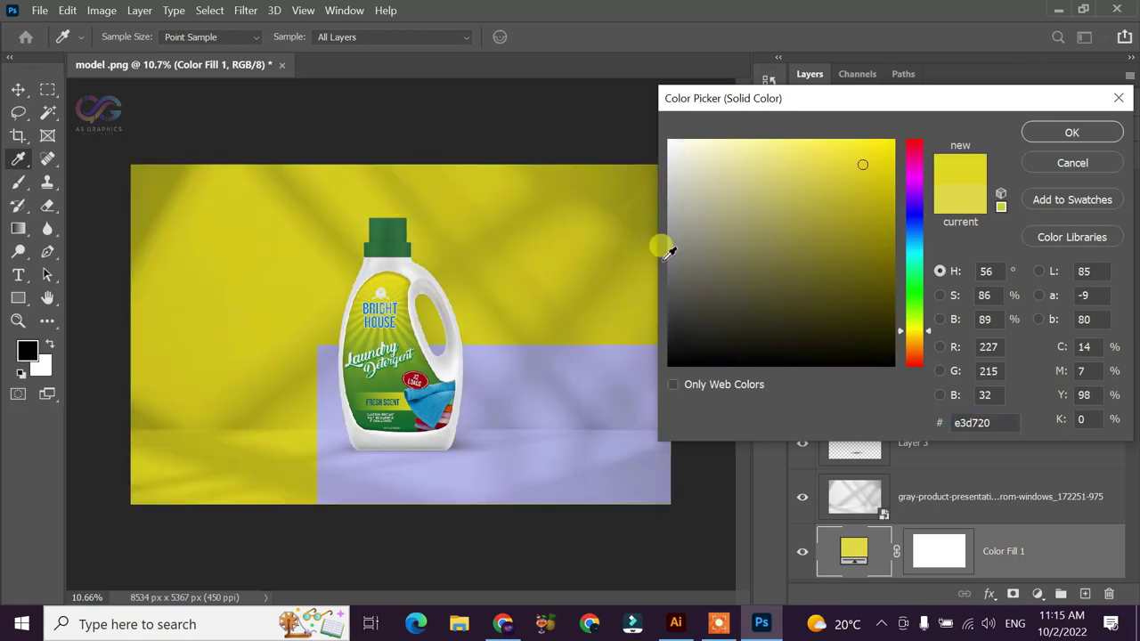
{"action": "left_click_drag", "start_coordinate": [716, 158], "coordinate": [692, 129]}
{"action": "left_click", "coordinate": [424, 216]}
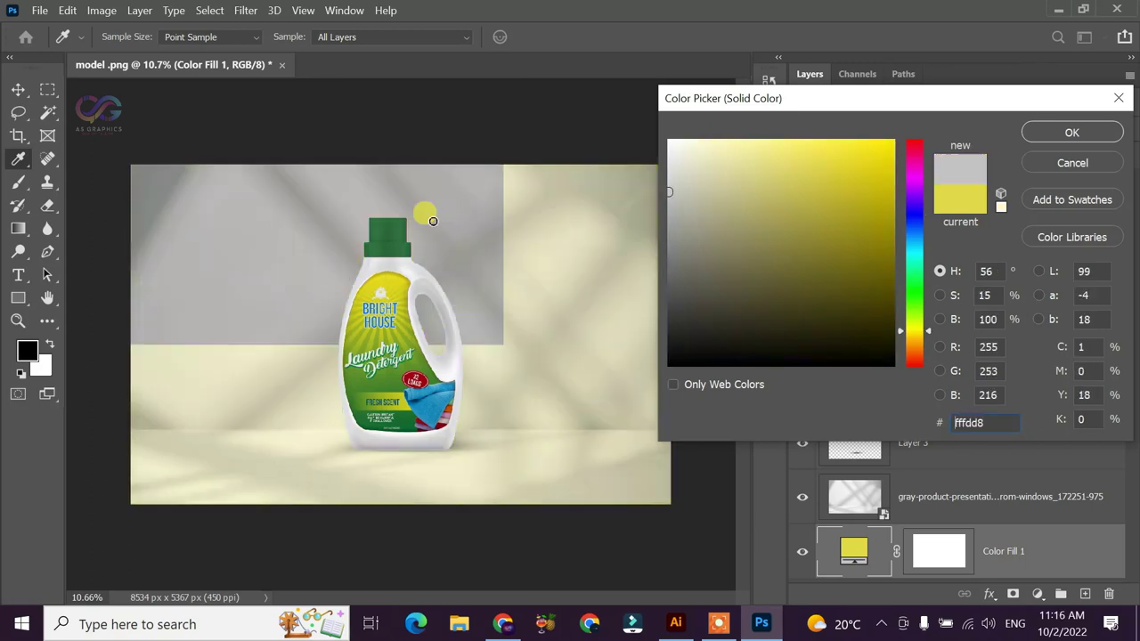
{"action": "left_click", "coordinate": [388, 234]}
{"action": "mouse_move", "coordinate": [722, 165]}
{"action": "left_mouse_down"}
{"action": "mouse_move", "coordinate": [648, 193]}
{"action": "mouse_move", "coordinate": [650, 180]}
{"action": "left_mouse_up"}
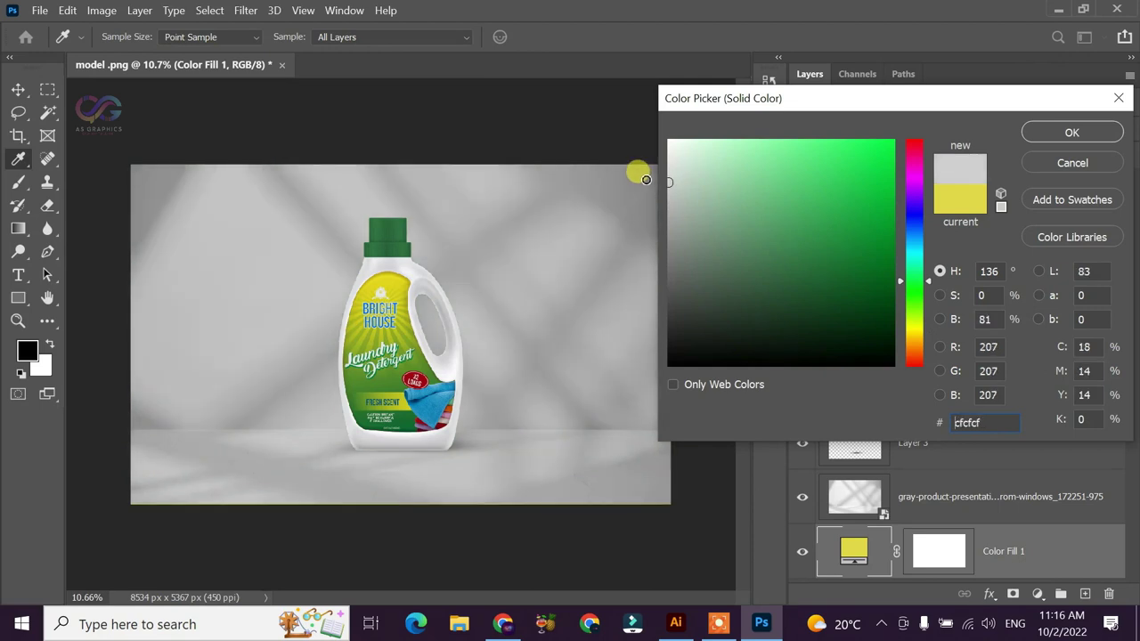